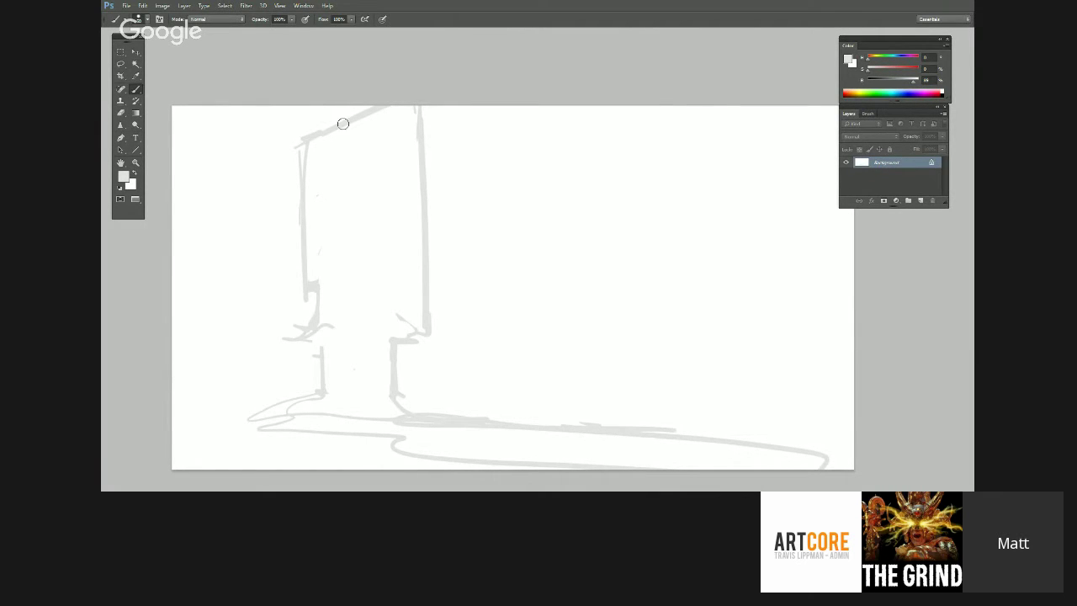
- Clean up the tall block's left edge with white, then sketch its underside and supporting base in light grey
mouse_move(304, 144)
left_mouse_down()
mouse_move(302, 287)
mouse_move(319, 282)
mouse_move(310, 306)
left_mouse_up()
left_click(304, 308, "alt")
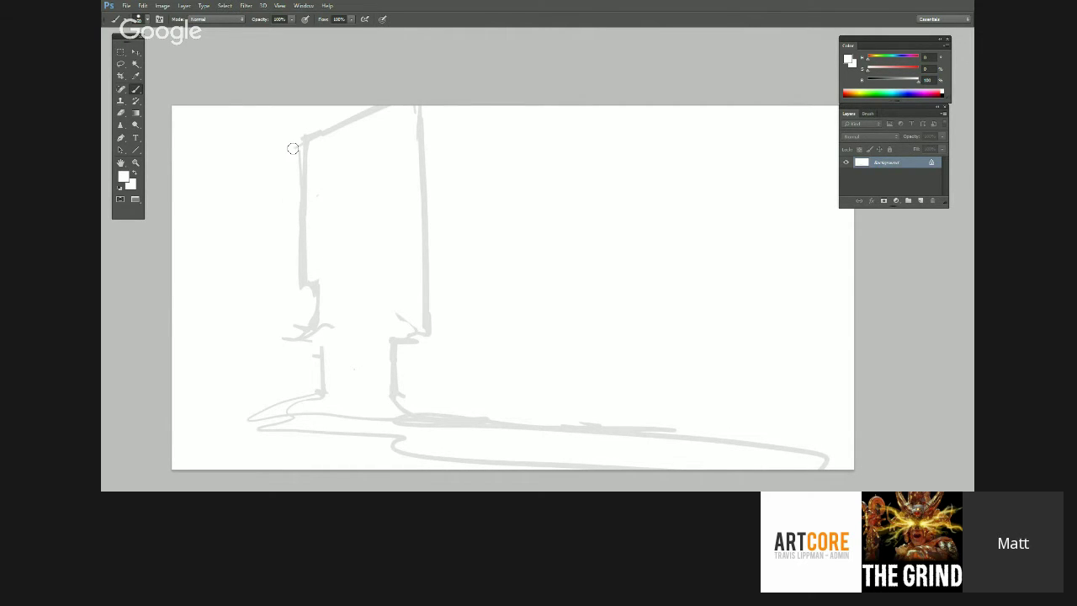
left_click(315, 344, "alt")
mouse_move(335, 326)
left_mouse_down()
mouse_move(401, 312)
mouse_move(380, 325)
left_mouse_up()
mouse_move(320, 339)
left_mouse_down()
mouse_move(322, 390)
mouse_move(326, 364)
mouse_move(347, 357)
mouse_move(345, 394)
mouse_move(329, 402)
mouse_move(340, 393)
mouse_move(308, 390)
left_mouse_up()
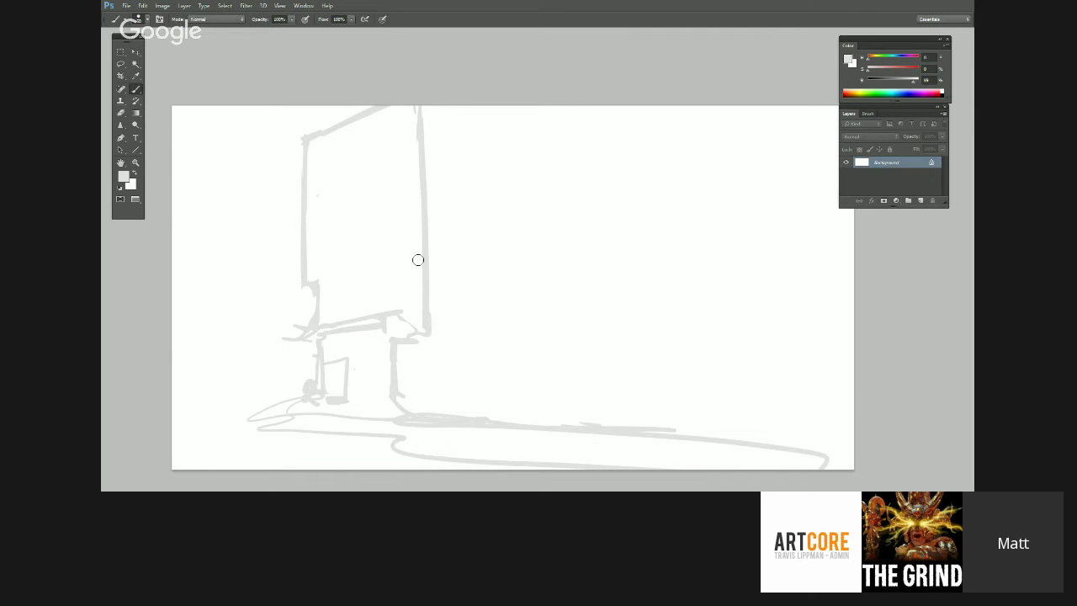
- Sketch the block's receding right face with its far vertical edge, and outline the support post underneath
mouse_move(492, 106)
left_mouse_down()
mouse_move(564, 142)
mouse_move(562, 177)
left_mouse_up()
left_click_drag(558, 127, 561, 328)
mouse_move(431, 335)
left_mouse_down()
mouse_move(557, 339)
mouse_move(423, 351)
mouse_move(411, 409)
left_mouse_up()
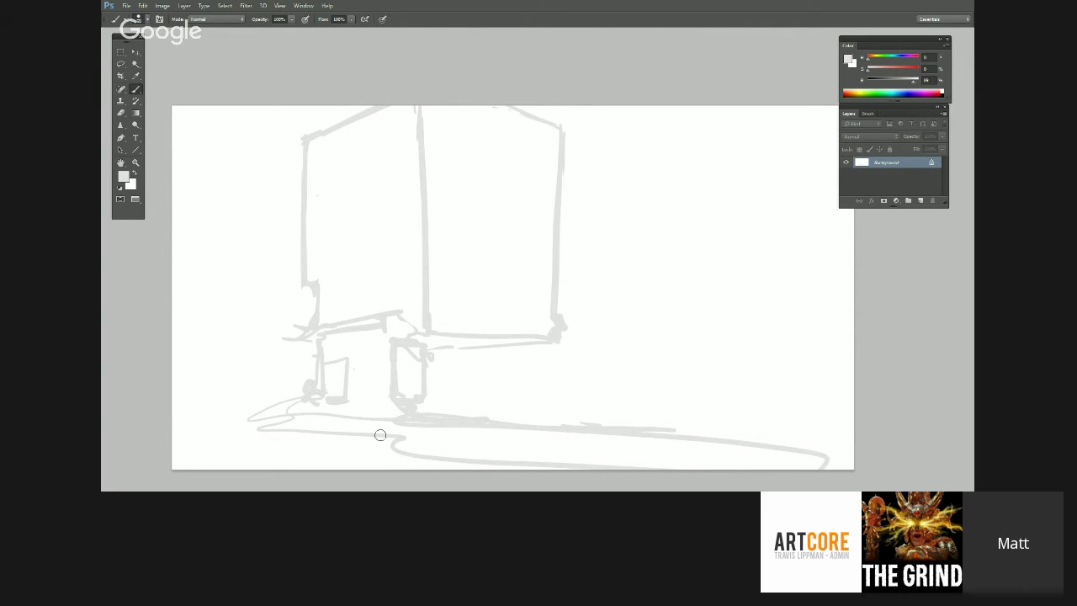
- Outline a tall rectangular panel on the block's left face beside the central corner
mouse_move(401, 320)
left_mouse_down()
mouse_move(401, 159)
mouse_move(376, 166)
mouse_move(357, 229)
left_mouse_up()
left_click(349, 234)
left_click_drag(406, 166, 407, 308)
- Thin and straighten the block's central corner, upper left edge and right edge, alternating sampled white and light grey
left_click(412, 119, "alt")
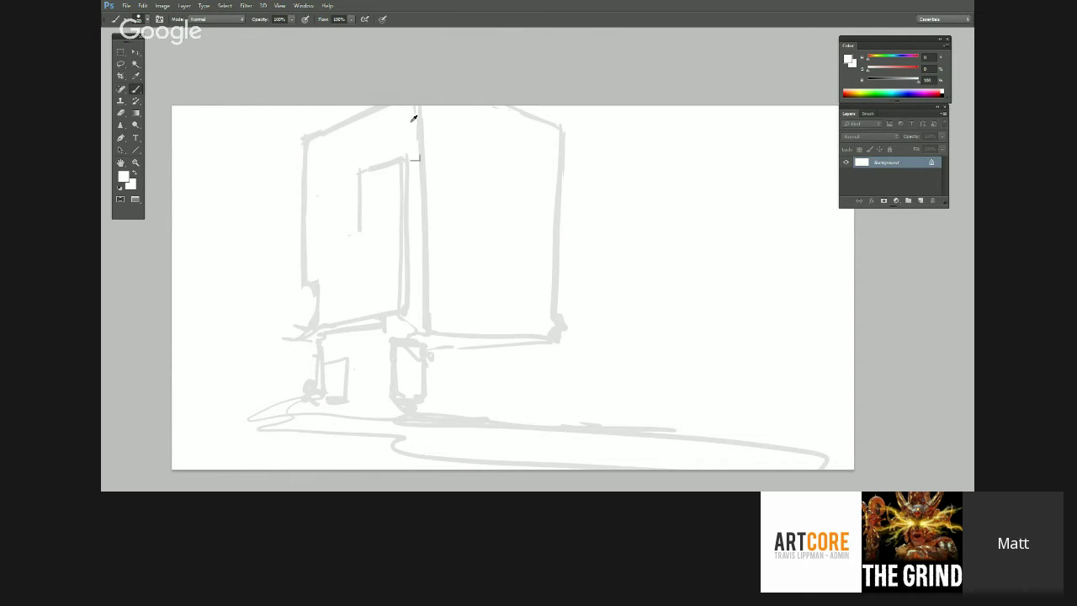
left_click_drag(417, 131, 418, 256)
left_click(425, 256, "alt")
left_click_drag(422, 107, 425, 199)
left_click(313, 145, "alt")
left_click(372, 106, "alt")
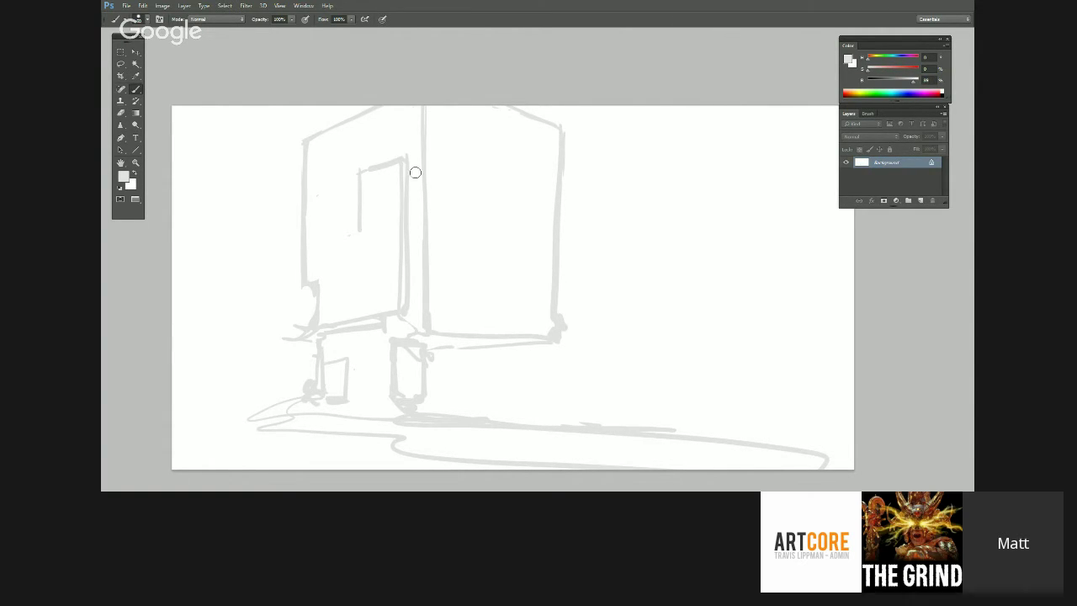
left_click(573, 150, "alt")
left_click(558, 220, "alt")
left_click(549, 178, "alt")
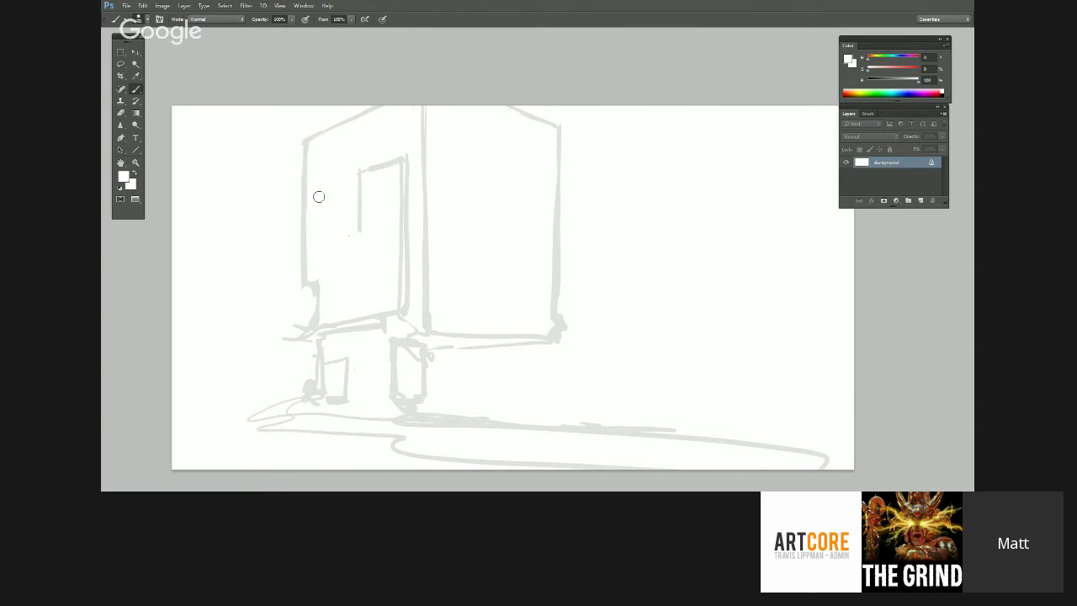
- Trim the panel's top line, paint out the left leg and sketch a narrower supporting column beneath the block
left_click_drag(365, 167, 387, 165)
left_click(392, 163, "alt")
left_click(308, 346, "alt")
mouse_move(315, 353)
left_mouse_down()
mouse_move(317, 375)
mouse_move(325, 367)
mouse_move(291, 384)
left_mouse_up()
left_click(319, 343, "alt")
mouse_move(319, 343)
left_mouse_down()
mouse_move(346, 362)
mouse_move(349, 380)
mouse_move(351, 338)
mouse_move(383, 340)
mouse_move(382, 402)
mouse_move(342, 406)
mouse_move(421, 412)
mouse_move(435, 410)
mouse_move(436, 394)
mouse_move(432, 423)
left_mouse_up()
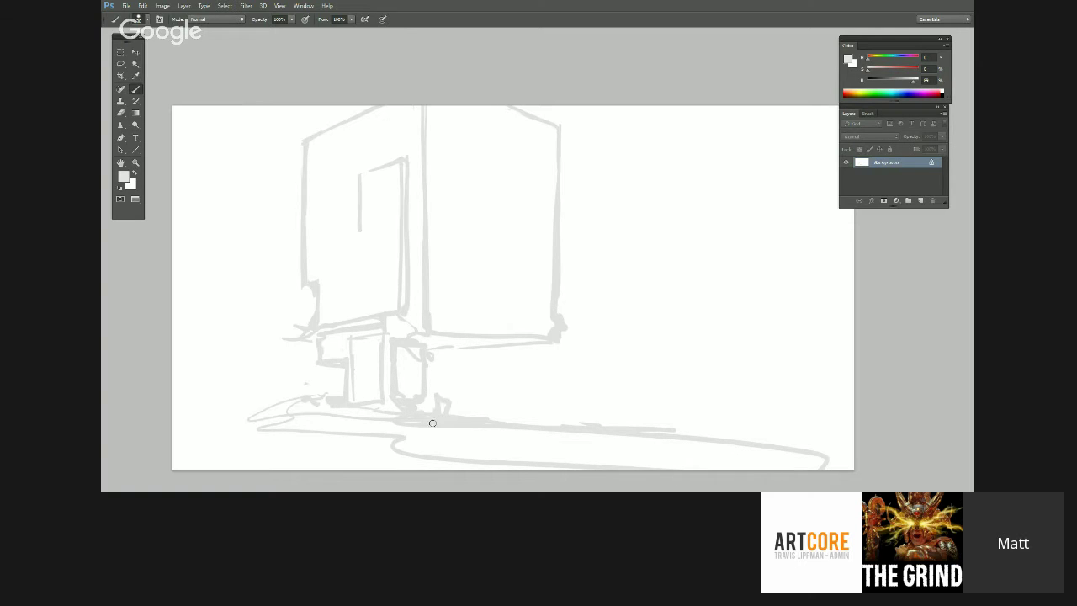
- Sketch inset frame lines along the left face's outer and top edges and beside the central corner, joining the panel
key("alt")
mouse_move(313, 142)
left_mouse_down()
mouse_move(316, 255)
mouse_move(362, 237)
left_mouse_up()
left_click_drag(317, 143, 419, 96)
mouse_move(416, 159)
left_mouse_down()
mouse_move(415, 110)
mouse_move(416, 322)
left_mouse_up()
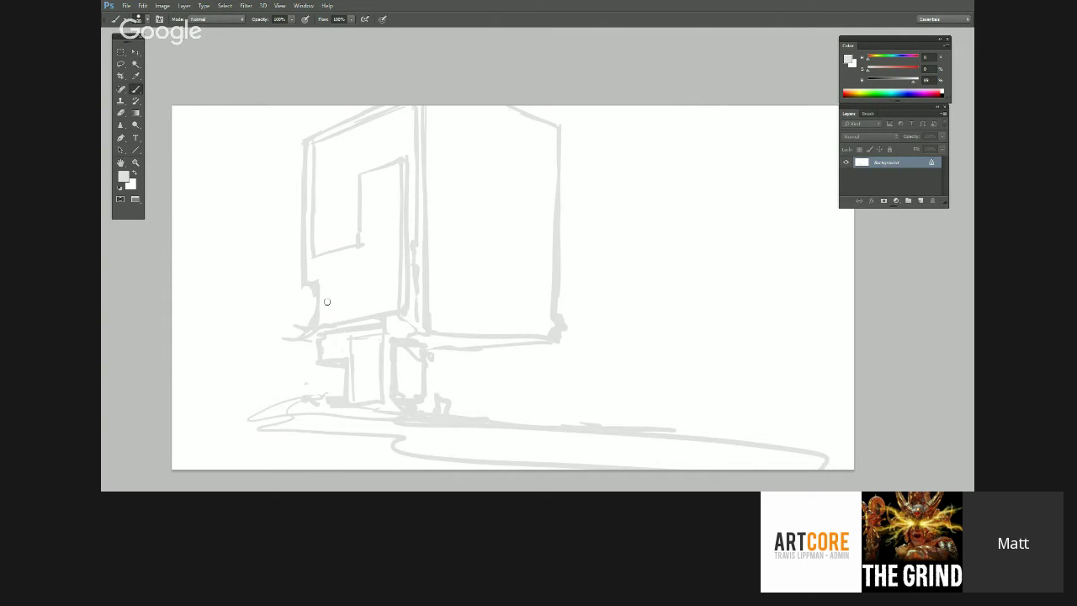
- Thin the block's left edge and sharpen the notch at its lower left corner using sampled white and grey
left_click(322, 277, "alt")
left_click(313, 284, "alt")
left_click(318, 281, "alt")
left_click_drag(310, 148, 305, 278)
left_click(316, 312, "alt")
key("alt")
key("alt")
- Reinforce the bottom edge of the block's right face and add small fixtures hanging beneath it
left_click_drag(429, 325, 518, 338)
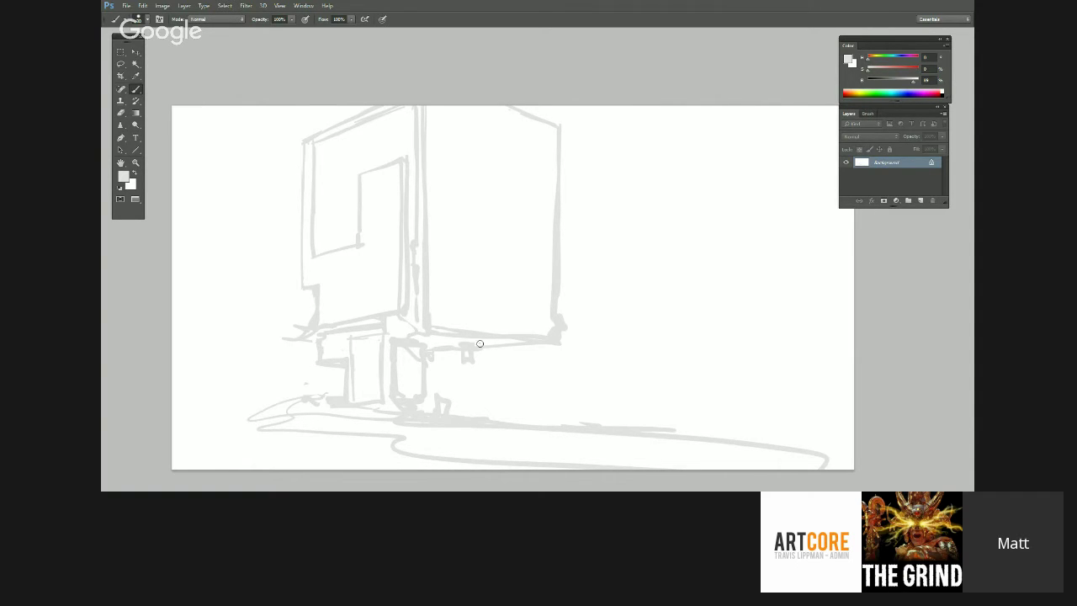
mouse_move(495, 348)
left_mouse_down()
mouse_move(534, 370)
mouse_move(474, 384)
mouse_move(500, 376)
mouse_move(482, 348)
left_mouse_up()
key("alt")
- Sketch a large foreground building on the right of the scene with a vertical edge, angled underside and support post
mouse_move(603, 72)
left_mouse_down()
mouse_move(598, 332)
mouse_move(608, 335)
mouse_move(576, 346)
mouse_move(759, 326)
left_mouse_up()
mouse_move(572, 343)
left_mouse_down()
mouse_move(759, 324)
mouse_move(654, 353)
mouse_move(740, 360)
left_mouse_up()
left_click_drag(738, 358, 695, 352)
mouse_move(691, 351)
left_mouse_down()
mouse_move(683, 405)
mouse_move(730, 402)
left_mouse_up()
- Lasso the left building, scale it down to about 84 percent, shift it slightly up and right, and deselect
left_click(136, 65)
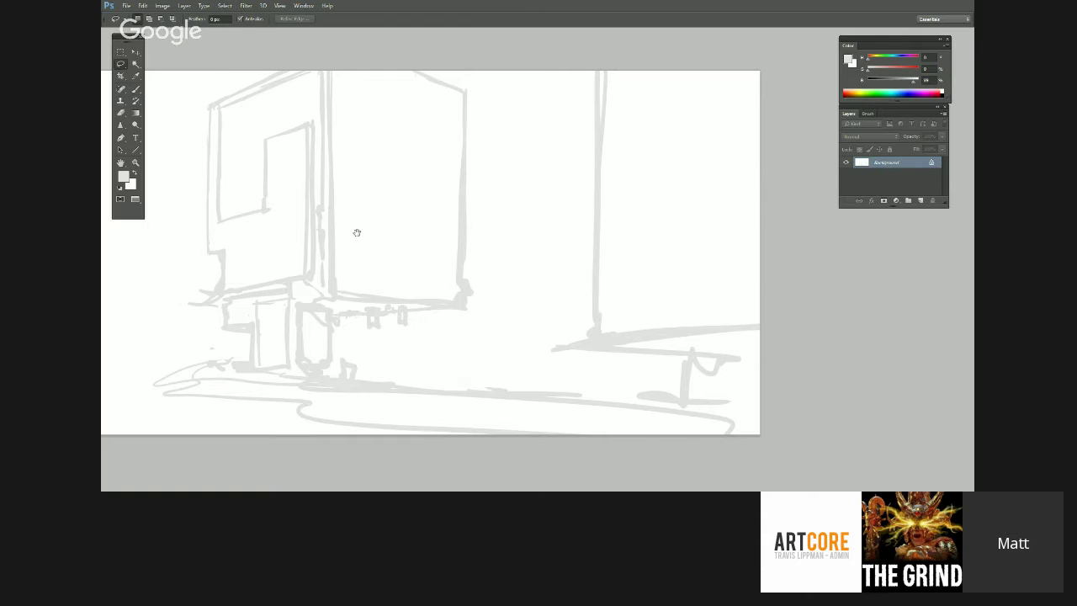
left_click_drag(356, 233, 473, 247)
mouse_move(289, 82)
left_mouse_down()
mouse_move(270, 222)
mouse_move(336, 455)
mouse_move(636, 168)
mouse_move(399, 79)
left_mouse_up()
key("ctrl+t")
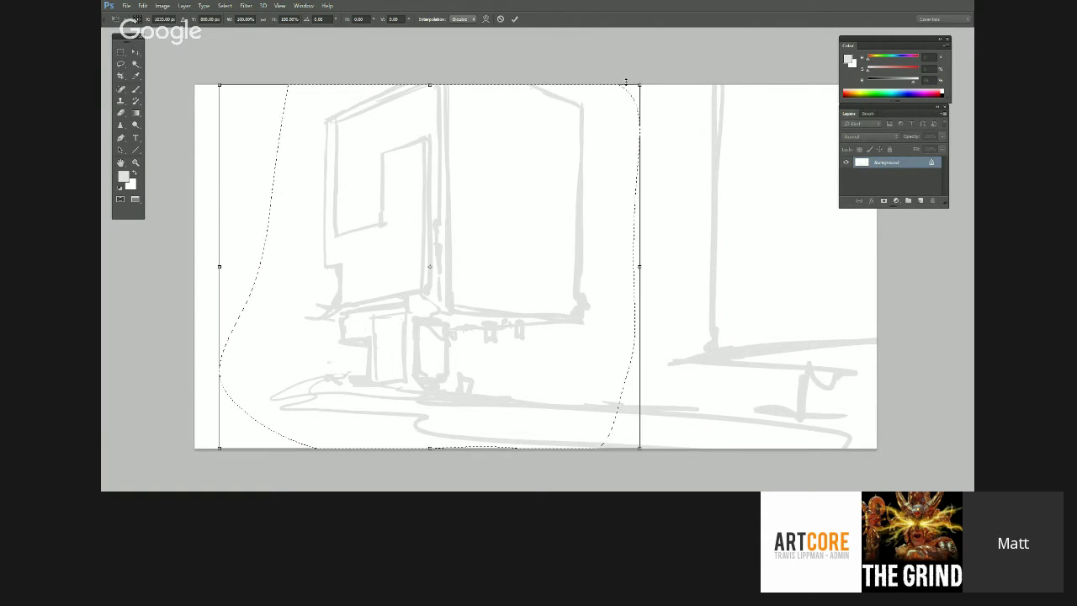
left_click_drag(639, 86, 584, 164)
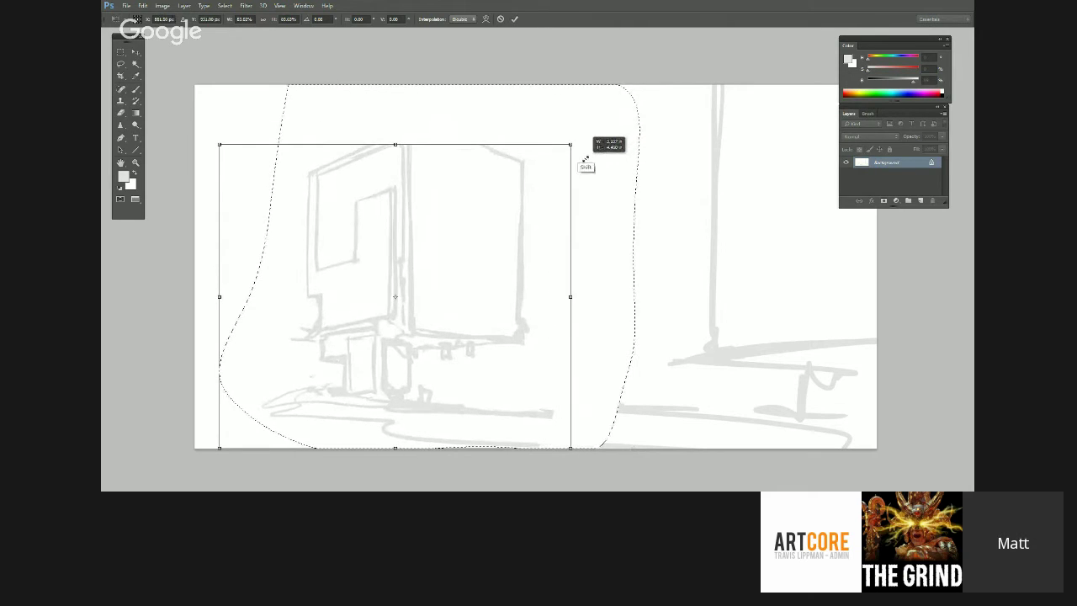
mouse_move(496, 413)
left_mouse_down()
mouse_move(510, 393)
mouse_move(521, 397)
left_mouse_up()
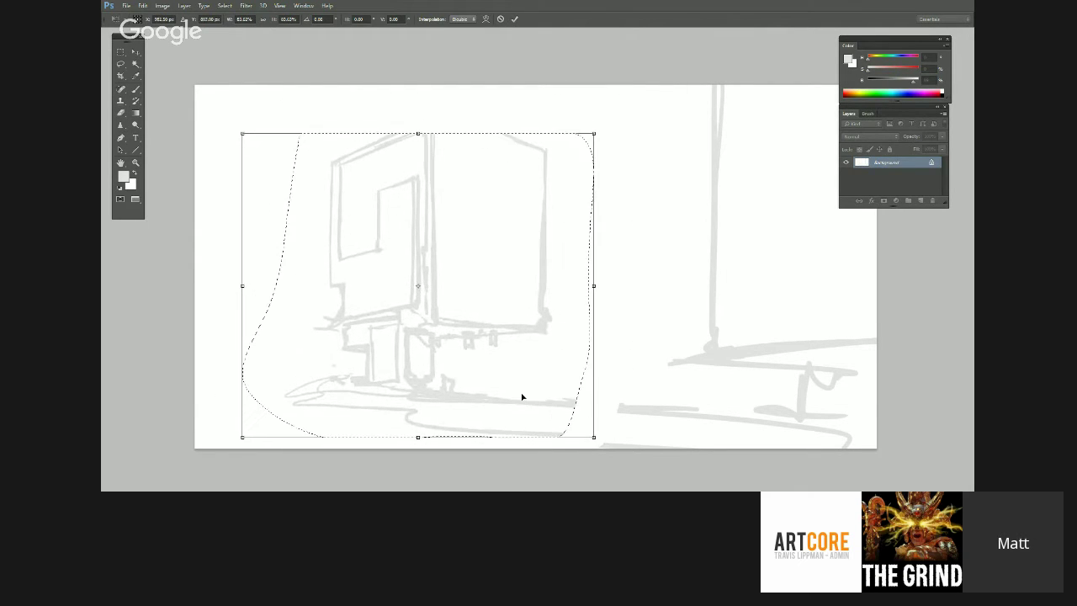
key("Return")
key("ctrl+d")
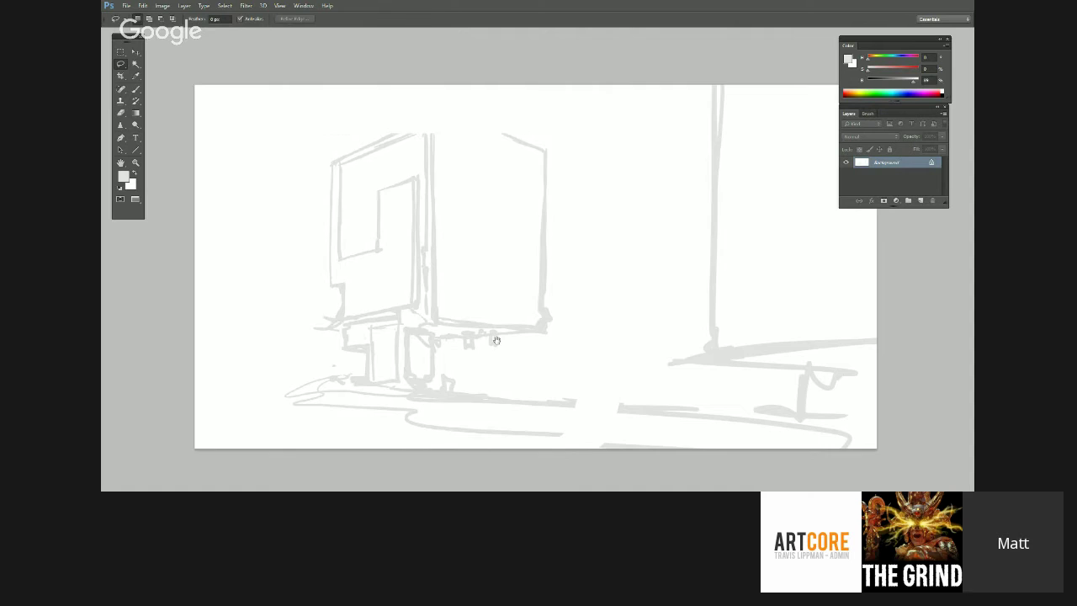
- Close the scaled block's top edges with the brush and sketch the vertical sides of a narrower tower above it
left_click_drag(496, 340, 479, 360)
key("b")
mouse_move(359, 159)
left_mouse_down()
mouse_move(403, 142)
mouse_move(415, 162)
mouse_move(488, 152)
mouse_move(504, 185)
left_mouse_up()
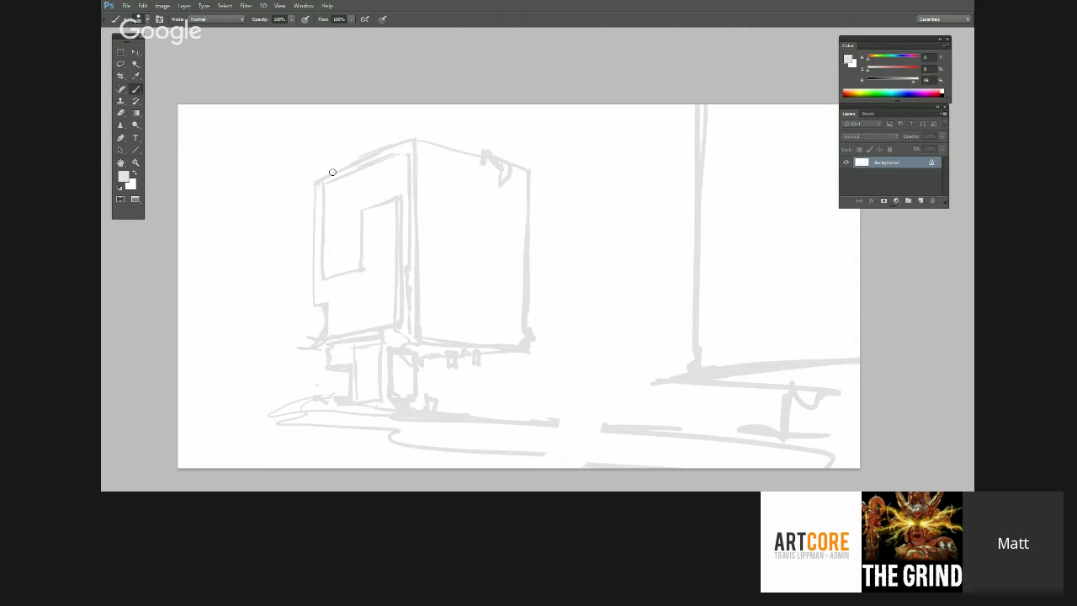
left_click_drag(331, 159, 335, 106)
mouse_move(405, 104)
left_mouse_down()
mouse_move(404, 154)
mouse_move(389, 145)
left_mouse_up()
left_click_drag(493, 104, 494, 154)
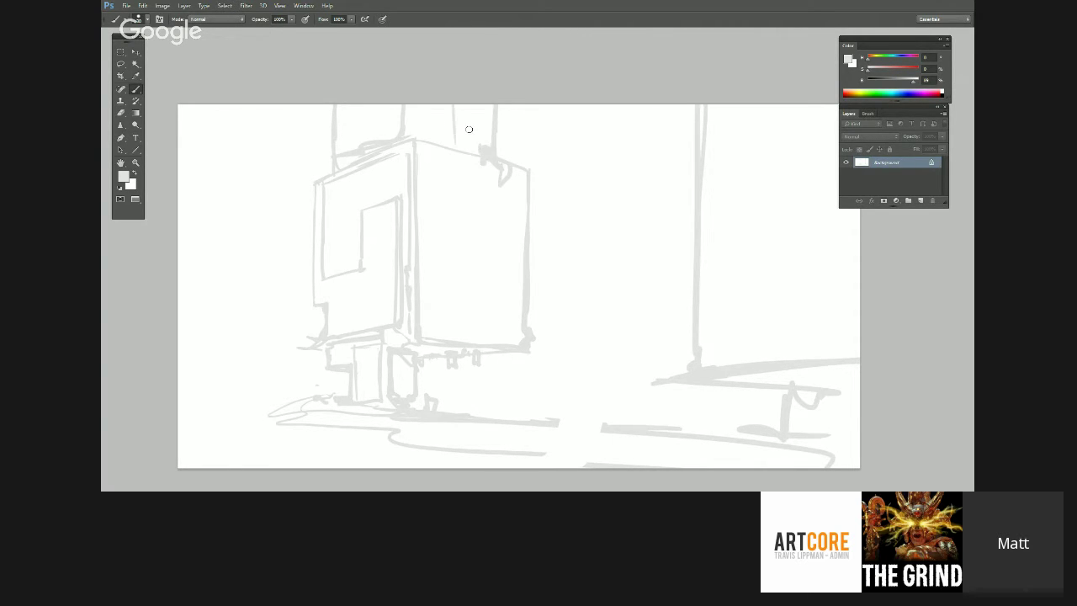
- Sketch irregular panel details on the block's right face and band lines around the upper tower's base
mouse_move(422, 147)
left_mouse_down()
mouse_move(520, 170)
mouse_move(521, 188)
mouse_move(491, 188)
mouse_move(490, 256)
mouse_move(515, 299)
left_mouse_up()
mouse_move(500, 215)
left_mouse_down()
mouse_move(516, 266)
mouse_move(506, 271)
left_mouse_up()
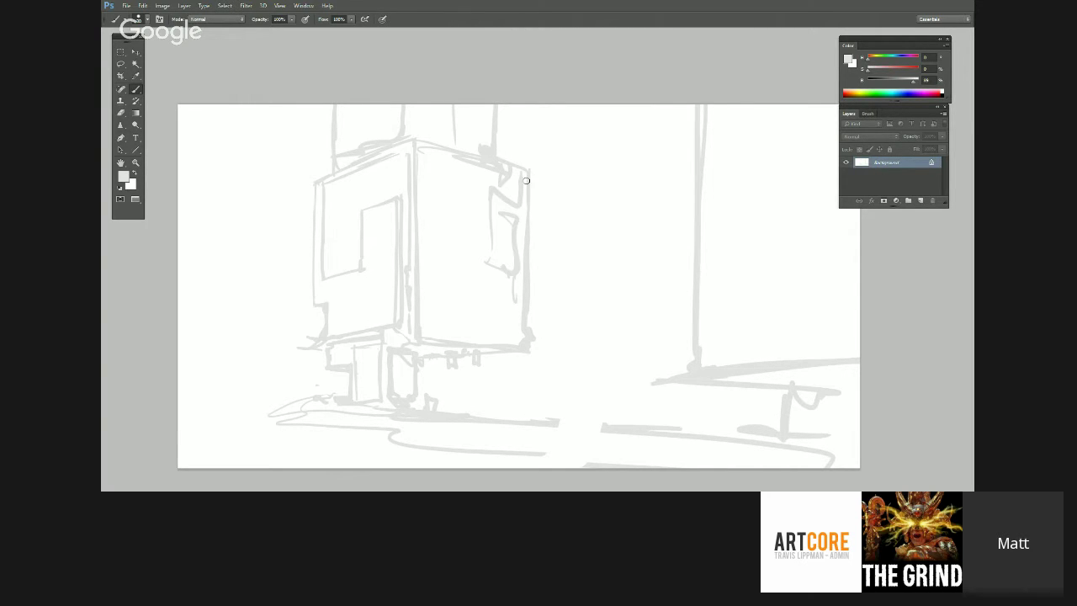
mouse_move(348, 150)
left_mouse_down()
mouse_move(399, 114)
mouse_move(456, 123)
mouse_move(415, 109)
mouse_move(493, 135)
left_mouse_up()
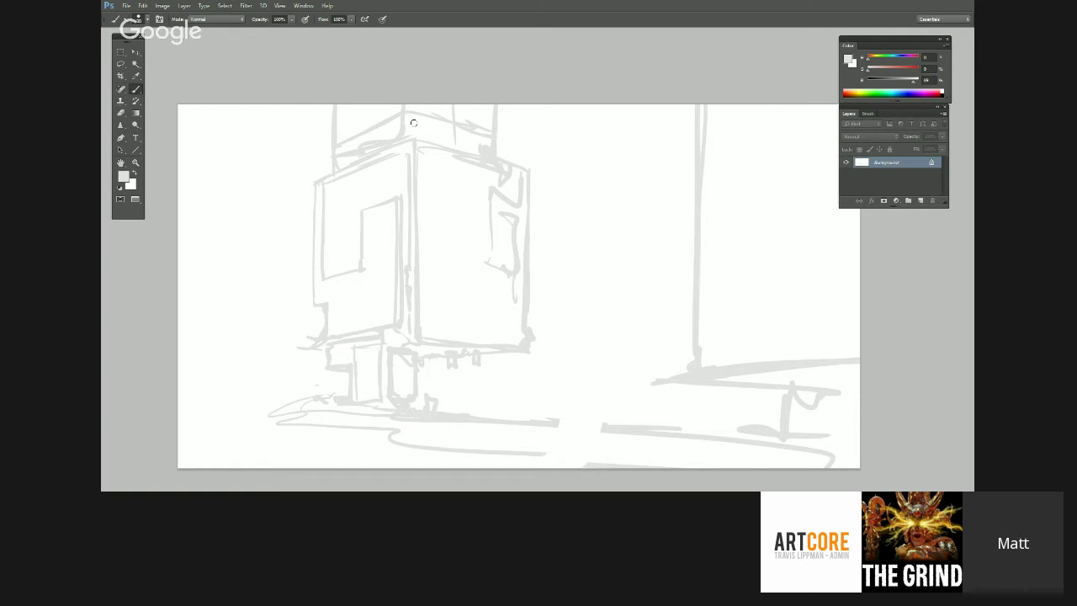
left_click_drag(411, 119, 468, 144)
- Touch up the block's left edge and sketch ground lines and sweeping foreground curves linking the two buildings
left_click_drag(309, 206, 313, 308)
left_click_drag(628, 353, 552, 350)
mouse_move(467, 410)
left_mouse_down()
mouse_move(591, 417)
mouse_move(539, 411)
mouse_move(350, 438)
mouse_move(581, 472)
left_mouse_up()
left_click_drag(641, 455, 622, 445)
left_click_drag(522, 410, 777, 426)
left_click(580, 303, "alt")
mouse_move(594, 364)
left_mouse_down()
mouse_move(566, 370)
mouse_move(603, 365)
mouse_move(607, 351)
left_mouse_up()
mouse_move(419, 321)
left_mouse_down()
mouse_move(546, 306)
mouse_move(568, 313)
left_mouse_up()
mouse_move(589, 390)
left_mouse_down()
mouse_move(469, 390)
mouse_move(469, 375)
left_mouse_up()
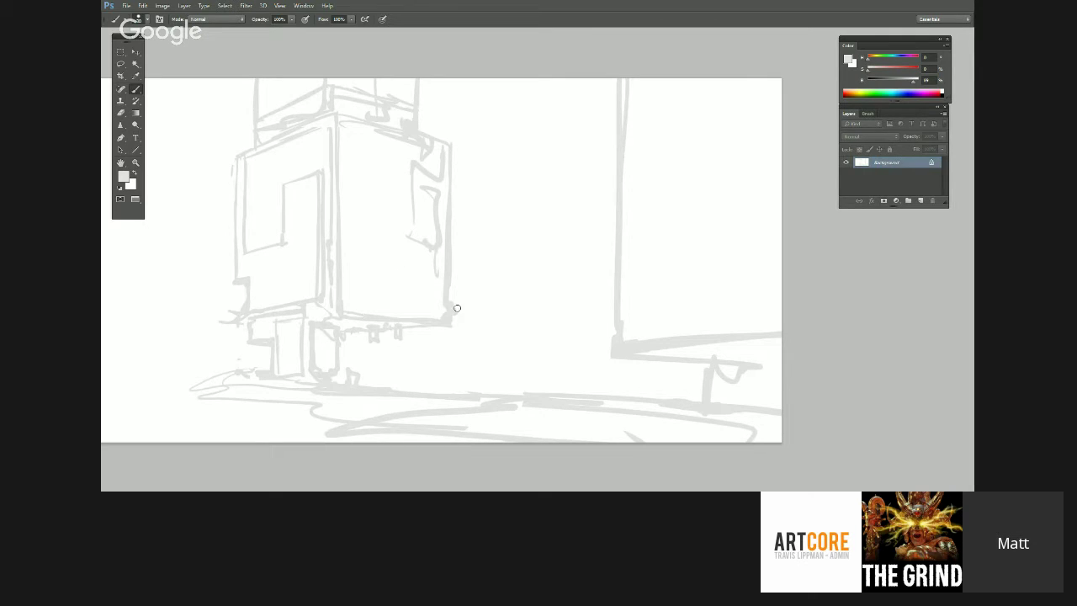
- Sketch a stepped mid-ground building in lighter grey between the two structures, extend its vertical edge upward and erase stray lines
mouse_move(451, 276)
left_mouse_down()
mouse_move(525, 261)
mouse_move(486, 269)
mouse_move(484, 307)
mouse_move(529, 305)
mouse_move(531, 266)
mouse_move(495, 264)
mouse_move(515, 254)
mouse_move(513, 286)
mouse_move(499, 274)
mouse_move(513, 269)
mouse_move(523, 296)
mouse_move(528, 172)
mouse_move(561, 163)
mouse_move(577, 172)
mouse_move(576, 285)
mouse_move(468, 368)
mouse_move(440, 374)
mouse_move(586, 383)
mouse_move(568, 348)
mouse_move(484, 393)
left_mouse_up()
left_click(517, 259, "alt")
key("0")
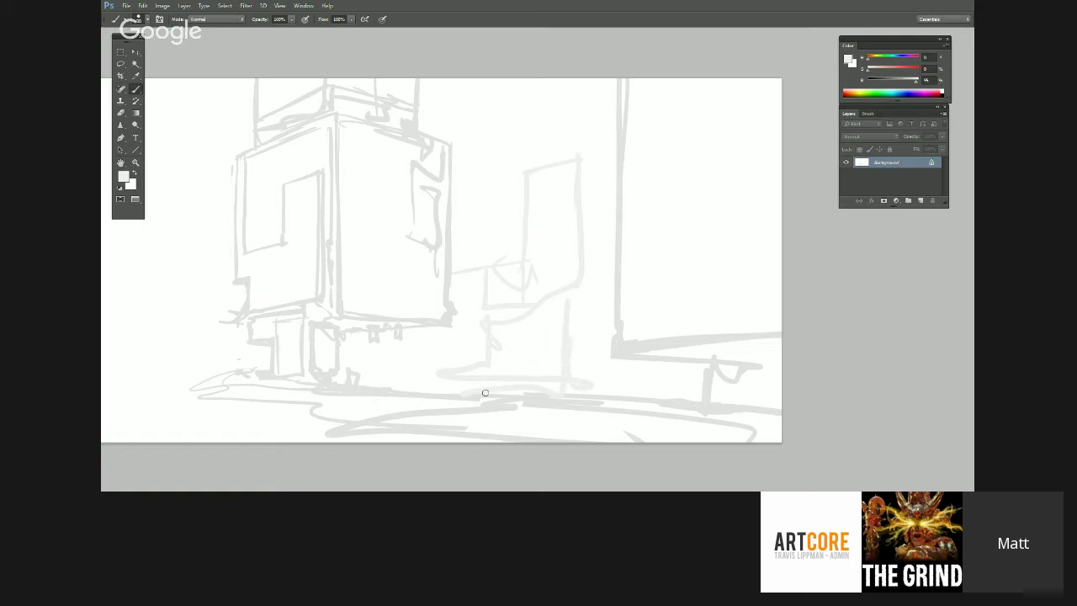
mouse_move(567, 320)
left_mouse_down()
mouse_move(577, 149)
mouse_move(577, 169)
left_mouse_up()
left_click(475, 261, "alt")
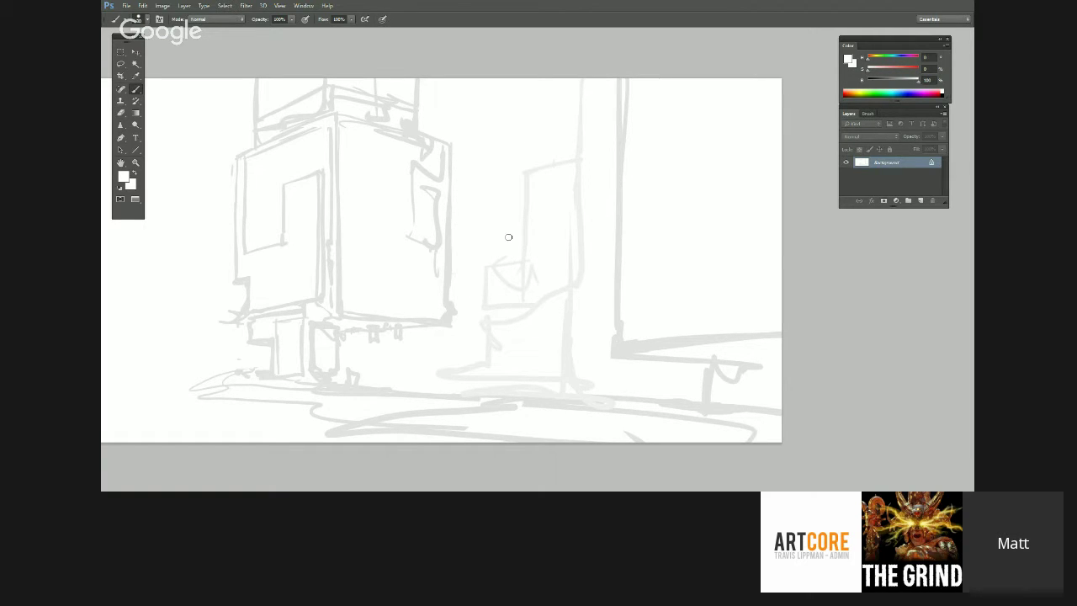
- Sketch a faint background block behind the left building and a distant overhanging structure above the mid-ground building
left_click_drag(434, 348, 496, 356)
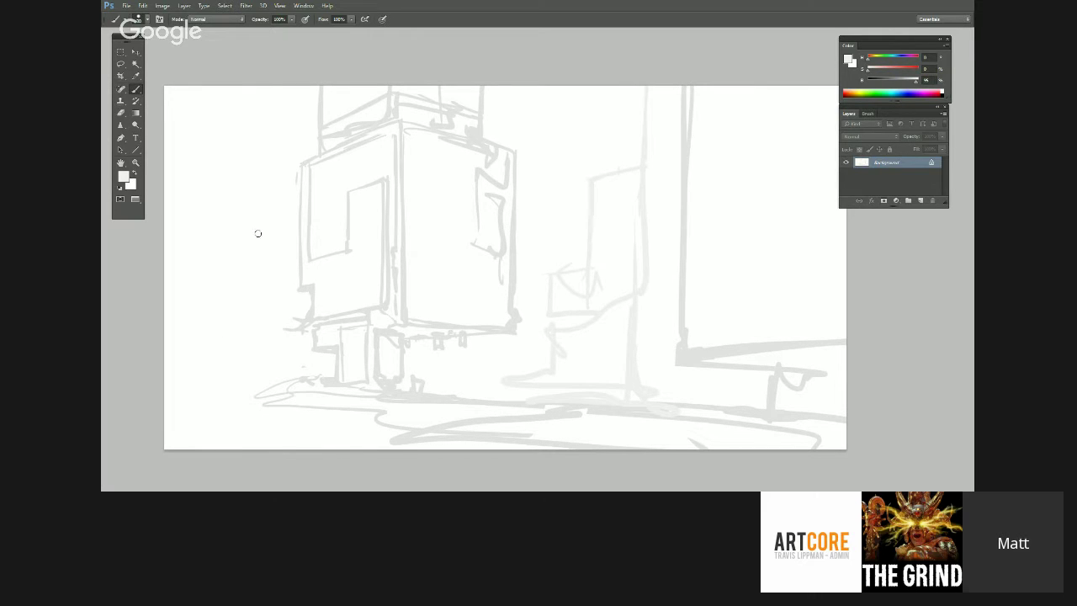
left_click_drag(232, 249, 296, 232)
mouse_move(230, 233)
left_mouse_down()
mouse_move(232, 148)
mouse_move(318, 117)
left_mouse_up()
mouse_move(556, 170)
left_mouse_down()
mouse_move(614, 156)
mouse_move(623, 87)
mouse_move(622, 142)
left_mouse_up()
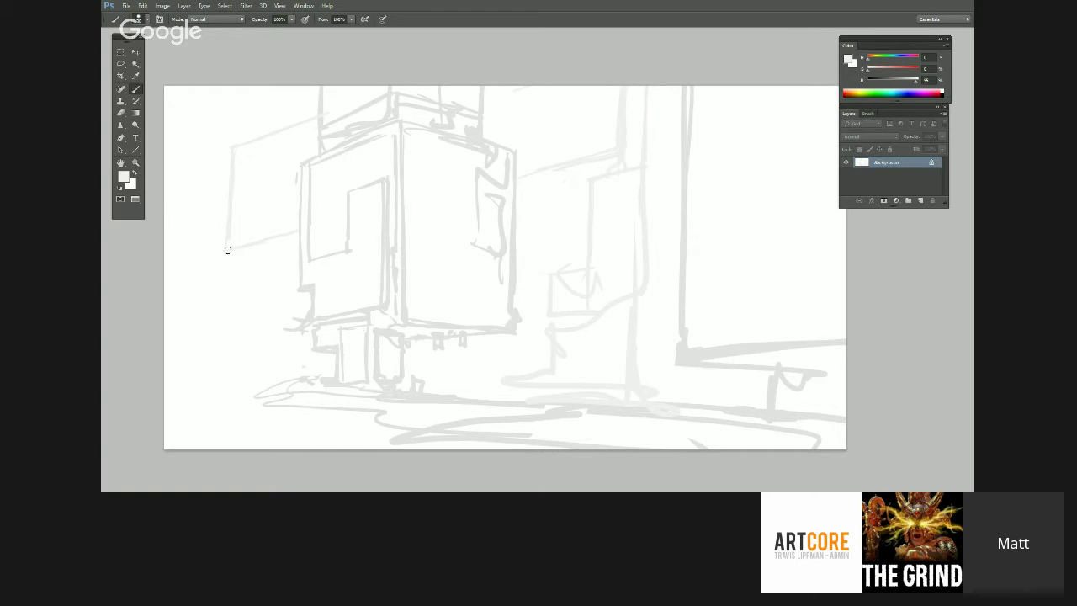
left_click_drag(234, 148, 229, 249)
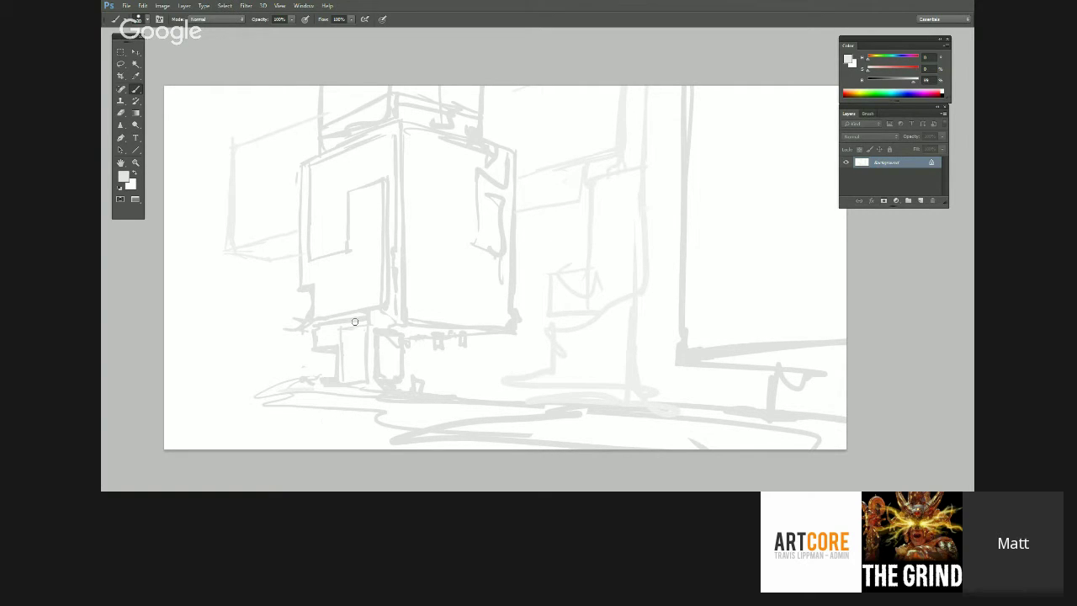
- Thin the left edge of the faint background block using sampled white and light grey
left_click_drag(695, 342, 704, 344)
left_click(244, 139, "alt")
left_click_drag(239, 190, 242, 236)
left_click(241, 154, "alt")
left_click_drag(241, 175, 242, 232)
left_click(237, 163, "alt")
left_click_drag(236, 165, 234, 203)
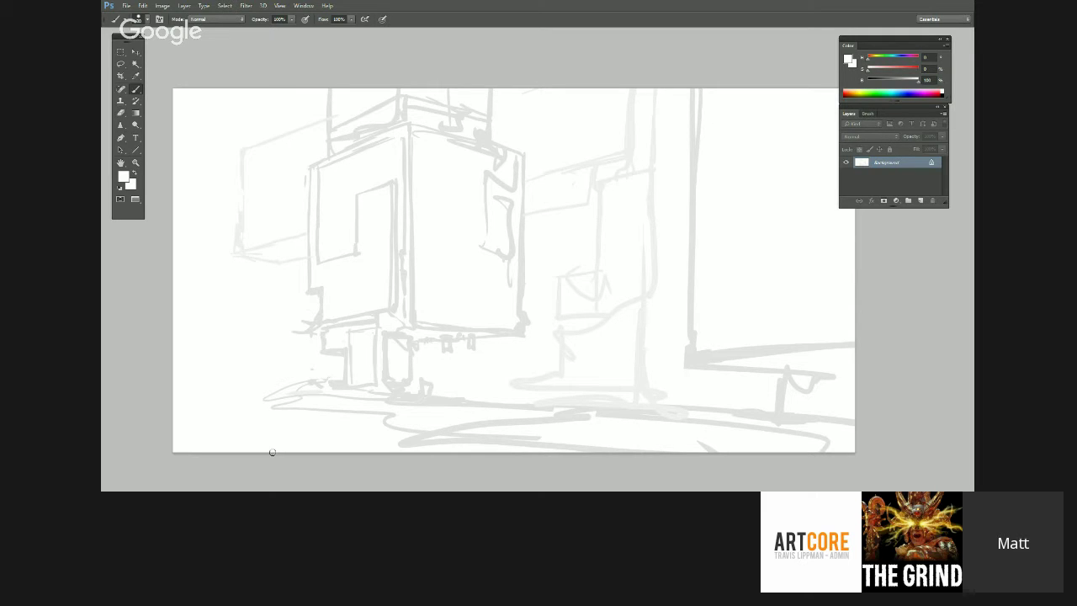
- Rework the ground left of the building's base, adding a long horizontal line and looser foreground curves
left_click_drag(548, 336, 507, 354)
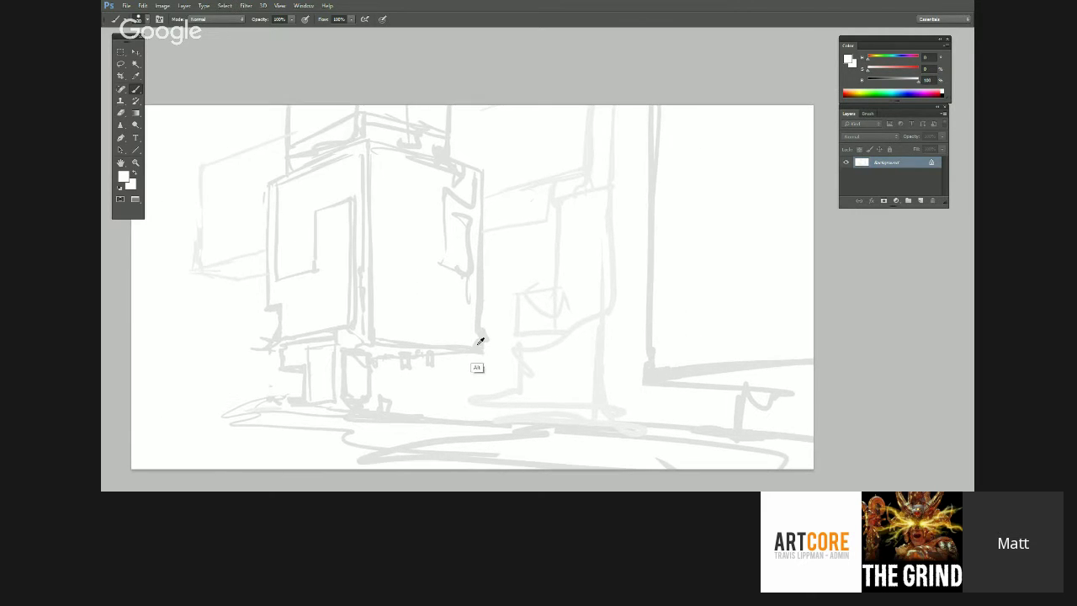
left_click(470, 351, "alt")
left_click(265, 404, "alt")
left_click(287, 425, "alt")
mouse_move(298, 411)
left_mouse_down()
mouse_move(193, 427)
mouse_move(360, 432)
mouse_move(281, 448)
mouse_move(361, 456)
left_mouse_up()
mouse_move(300, 416)
left_mouse_down()
mouse_move(486, 425)
mouse_move(502, 452)
left_mouse_up()
left_click_drag(594, 345, 614, 359)
- Paint out the rough marks at the block's lower right corner and sharpen the corner with sampled grey
left_click(410, 357, "alt")
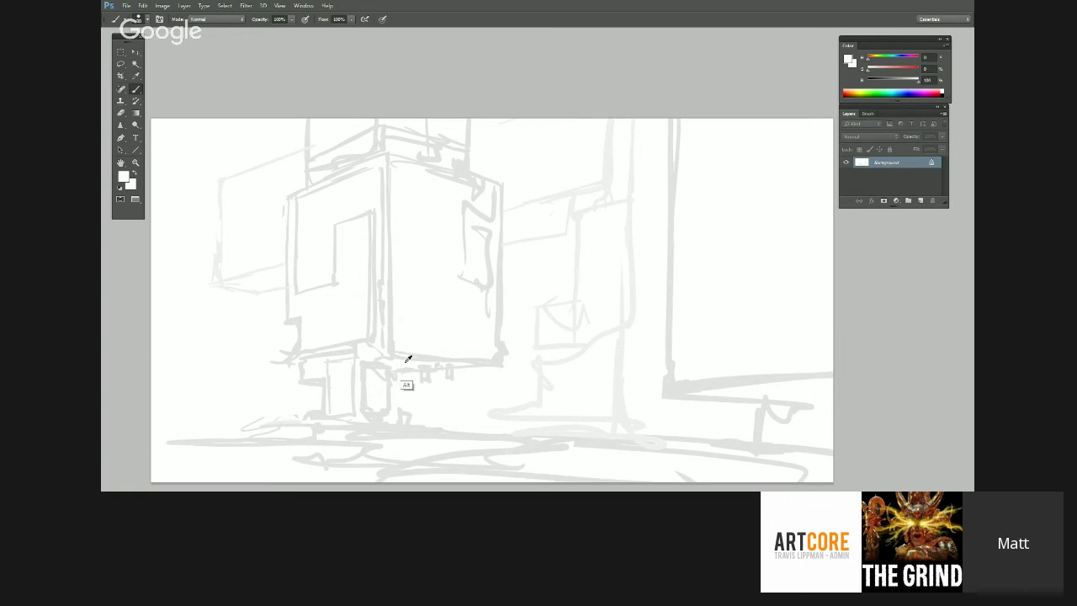
left_click(484, 360, "alt")
left_click(489, 349, "alt")
left_click_drag(476, 357, 506, 376)
left_click(506, 355, "alt")
left_click(504, 331, "alt")
left_click_drag(509, 334, 510, 378)
left_click(501, 295, "alt")
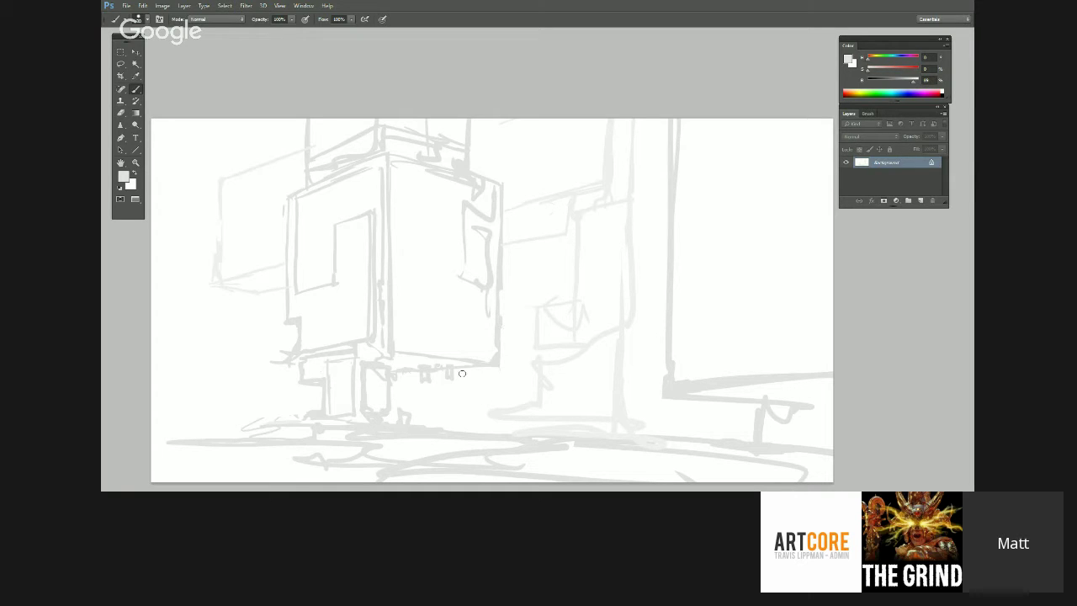
left_click(489, 355, "alt")
- Sketch stepped dividing lines, a lower ledge and small rectangular panels on the block's right face
left_click(401, 308, "alt")
mouse_move(392, 232)
left_mouse_down()
mouse_move(454, 243)
mouse_move(433, 239)
mouse_move(432, 225)
mouse_move(461, 239)
left_mouse_up()
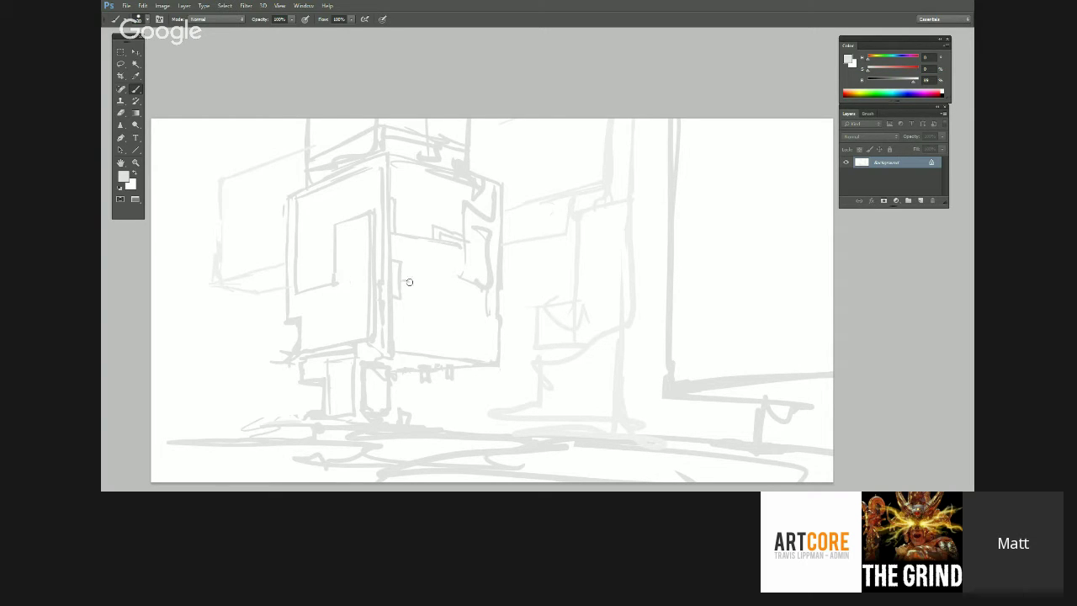
left_click_drag(410, 289, 483, 317)
left_click_drag(391, 308, 476, 323)
left_click_drag(407, 319, 500, 366)
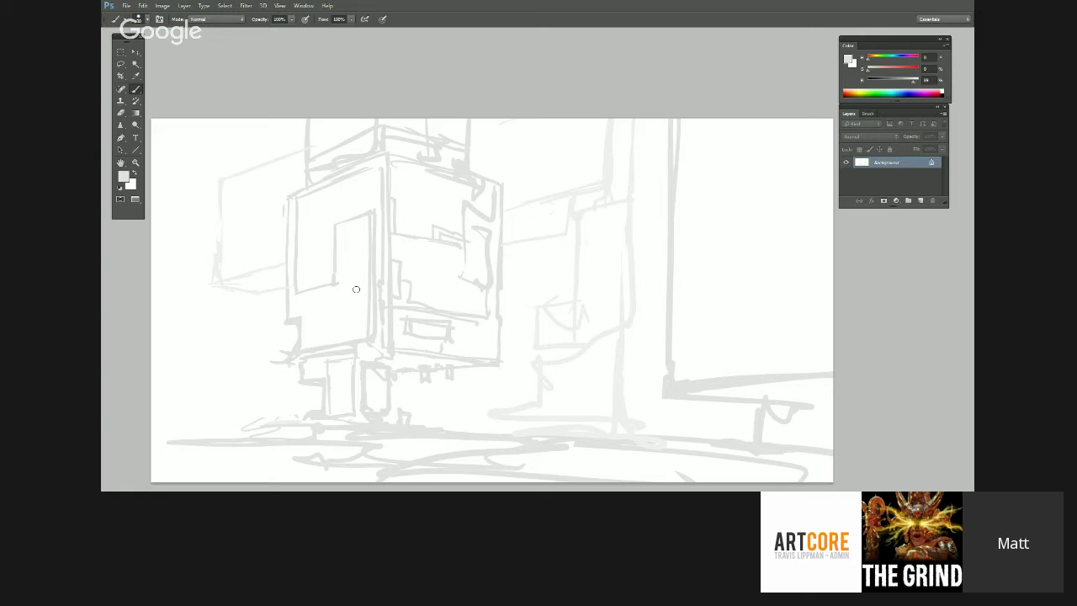
- Sketch nested rectangular panels low on the block's left face and an inner line in the tall panel
mouse_move(306, 333)
left_mouse_down()
mouse_move(317, 341)
mouse_move(316, 305)
mouse_move(352, 289)
left_mouse_up()
left_click_drag(343, 227, 342, 281)
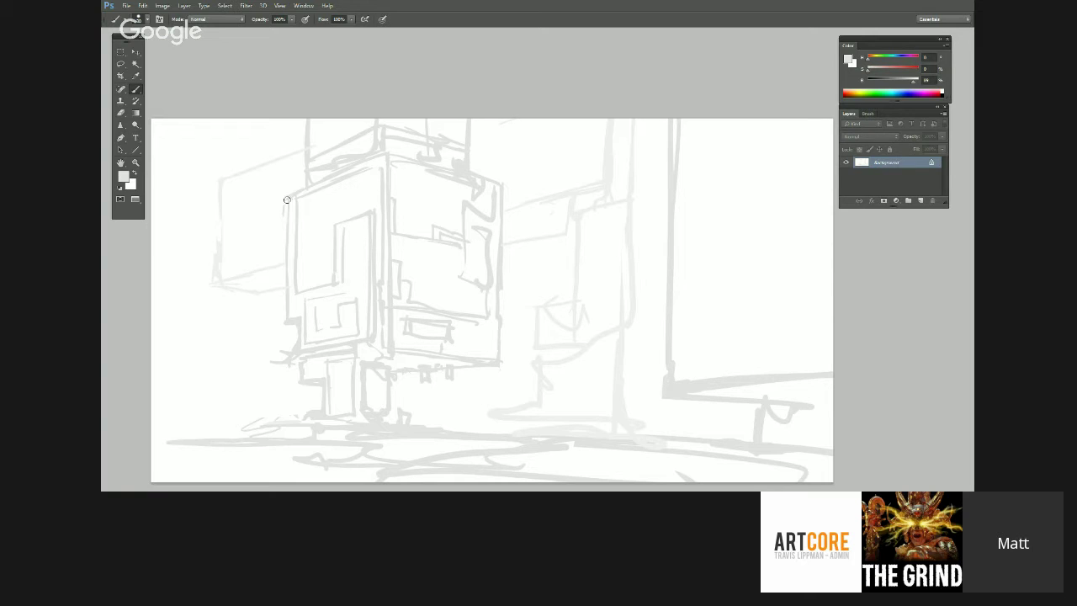
mouse_move(556, 380)
left_mouse_down()
mouse_move(536, 370)
mouse_move(540, 352)
left_mouse_up()
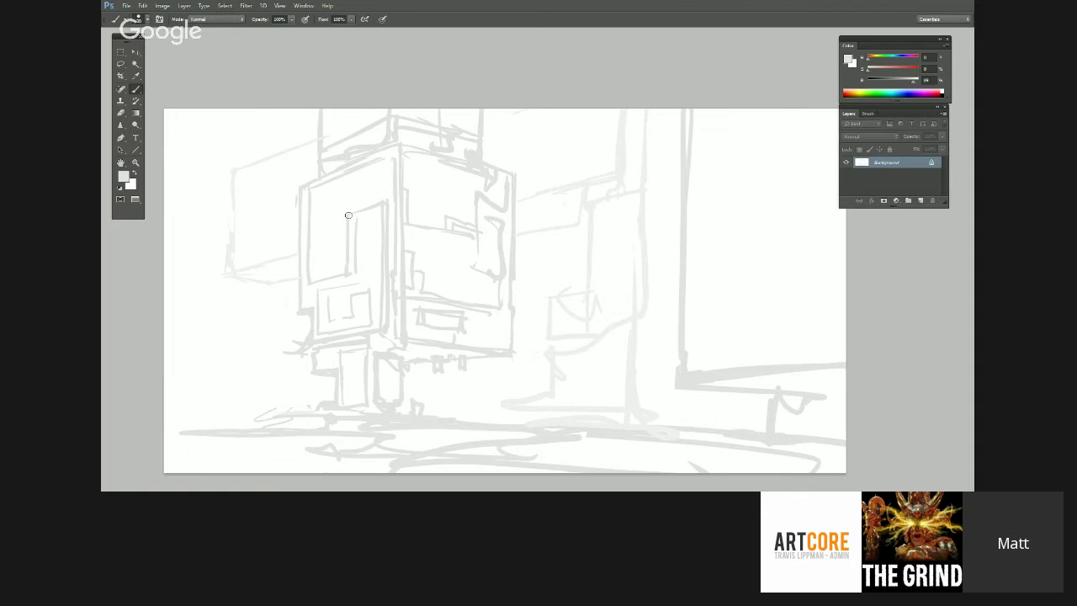
- Tidy the upper tower's left edge, the block's lower right corner and the background block's outer edge
left_click_drag(323, 132, 321, 158)
left_click(333, 141, "alt")
left_click_drag(319, 113, 319, 165)
left_click_drag(509, 366, 499, 364)
left_click_drag(225, 175, 224, 216)
- Redraw the mid-ground building's vertical lines and paint out part of the small box at its side
mouse_move(579, 200)
left_mouse_down()
mouse_move(584, 298)
mouse_move(552, 334)
left_mouse_up()
left_click_drag(532, 291, 536, 347)
left_click(525, 322, "alt")
left_click_drag(540, 290, 542, 340)
left_click(559, 299, "alt")
- Choose a darker grey and redraw the right foreground building's vertical edge and angled bottom edge
left_click_drag(694, 362, 558, 372)
left_click(893, 84)
mouse_move(536, 114)
left_mouse_down()
mouse_move(521, 395)
mouse_move(655, 376)
mouse_move(642, 376)
left_mouse_up()
left_click_drag(538, 399, 596, 386)
- Sketch horizontal bands and small hanging boxes on the foreground building's face, plus a dark support post and ground line below
mouse_move(528, 284)
left_mouse_down()
mouse_move(600, 315)
mouse_move(595, 340)
left_mouse_up()
left_click_drag(577, 300, 698, 287)
left_click_drag(553, 274, 693, 254)
left_click(541, 283, "alt")
mouse_move(541, 261)
left_mouse_down()
mouse_move(698, 239)
mouse_move(672, 114)
mouse_move(663, 229)
left_mouse_up()
left_click_drag(679, 370, 716, 343)
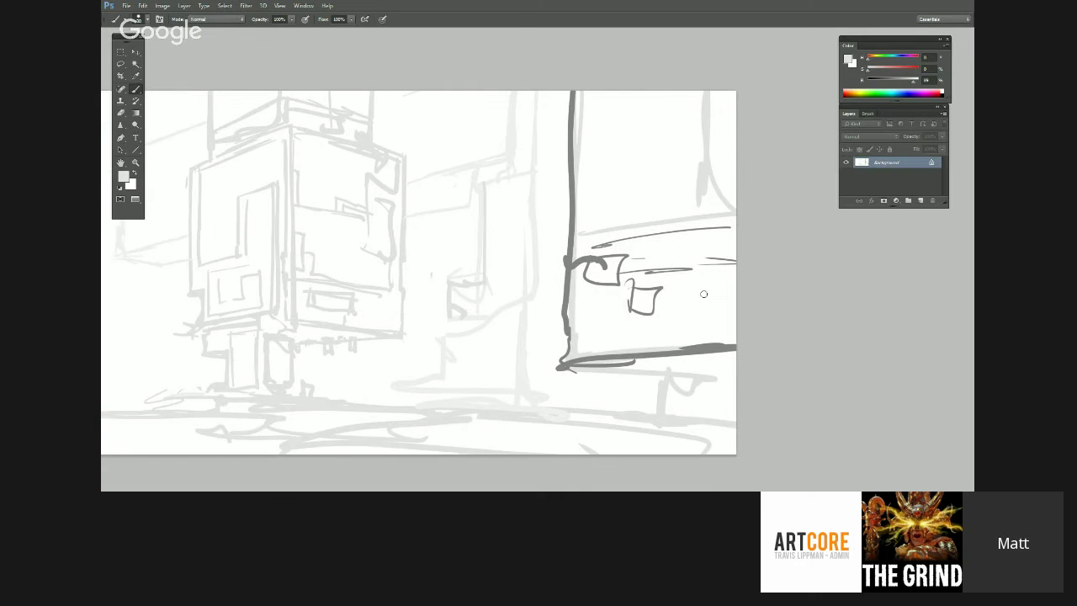
mouse_move(577, 363)
left_mouse_down()
mouse_move(646, 366)
mouse_move(638, 416)
mouse_move(729, 419)
left_mouse_up()
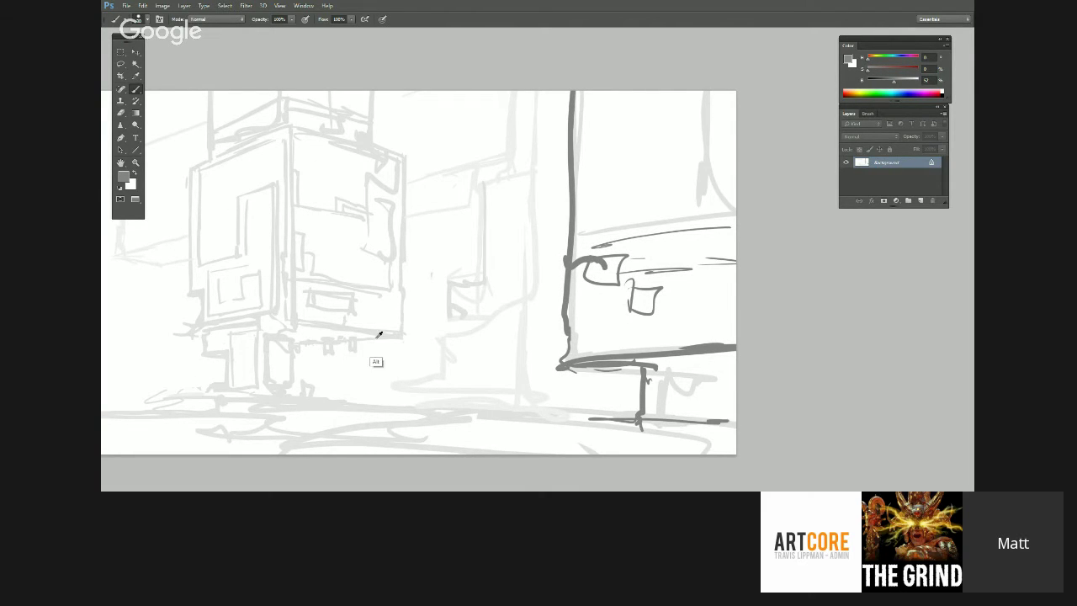
- Sketch a light grey staircase with evenly spaced treads leading up to a small landing at the mid-ground building
mouse_move(450, 343)
left_mouse_down()
mouse_move(414, 402)
mouse_move(496, 344)
mouse_move(481, 395)
left_mouse_up()
mouse_move(412, 402)
left_mouse_down()
mouse_move(479, 401)
mouse_move(490, 383)
left_mouse_up()
left_click_drag(428, 378, 496, 370)
left_click_drag(435, 366, 502, 358)
left_click_drag(440, 354, 507, 347)
mouse_move(445, 342)
left_mouse_down()
mouse_move(510, 340)
mouse_move(461, 296)
mouse_move(506, 323)
mouse_move(472, 312)
left_mouse_up()
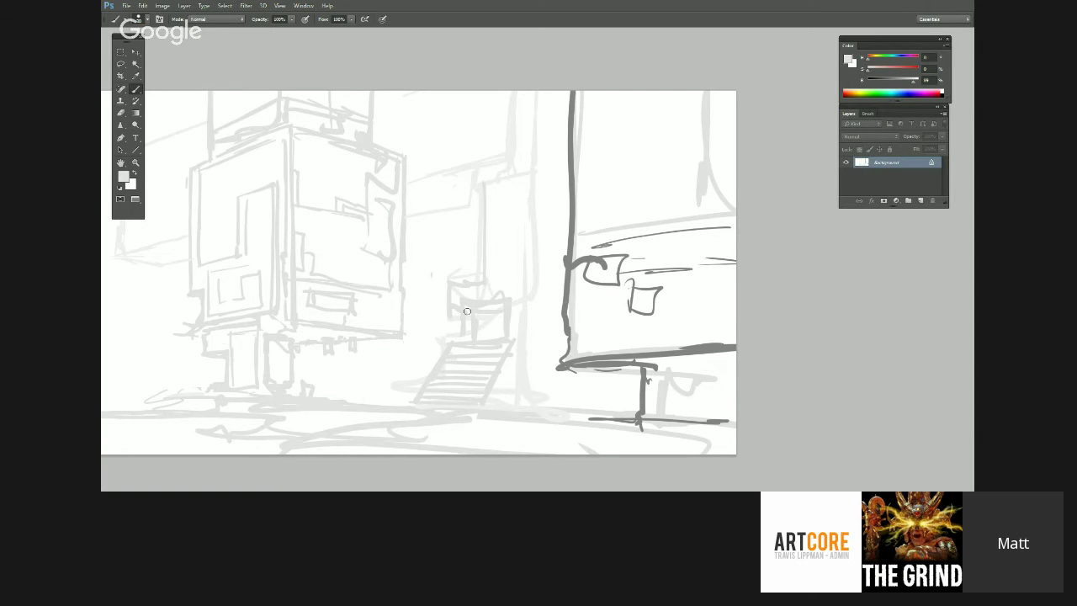
- Sketch a light grey doorway frame on the landing at the top of the staircase
key("alt")
left_click(505, 299, "alt")
left_click_drag(463, 302, 499, 302)
left_click_drag(449, 315, 449, 339)
- Rework the mid-ground building's upper corner above the stairs, painting out stray lines with the sampled canvas white
mouse_move(467, 208)
left_mouse_down()
mouse_move(478, 208)
mouse_move(470, 171)
left_mouse_up()
mouse_move(437, 213)
left_mouse_down()
mouse_move(475, 207)
mouse_move(475, 171)
left_mouse_up()
left_click(457, 189, "alt")
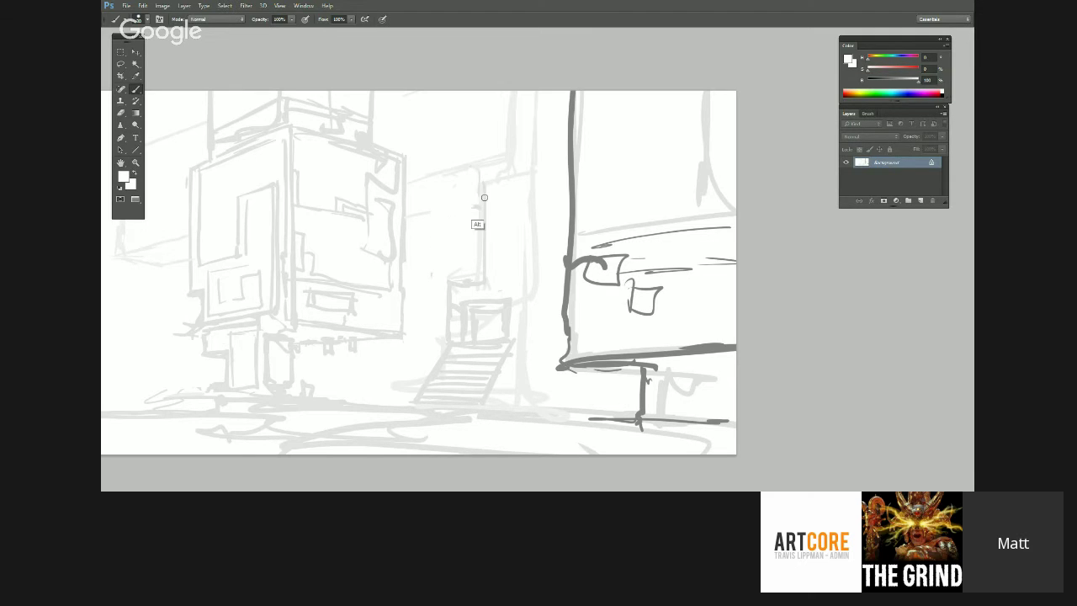
left_click_drag(478, 196, 482, 170)
left_click(481, 213, "alt")
left_click_drag(508, 321, 532, 326)
- Sketch faint grey columns behind the left building, a post at the far left edge and a ground line beneath them
mouse_move(209, 245)
left_mouse_down()
mouse_move(295, 233)
mouse_move(243, 320)
mouse_move(245, 380)
left_mouse_up()
left_click(240, 225, "alt")
left_click_drag(270, 262, 267, 361)
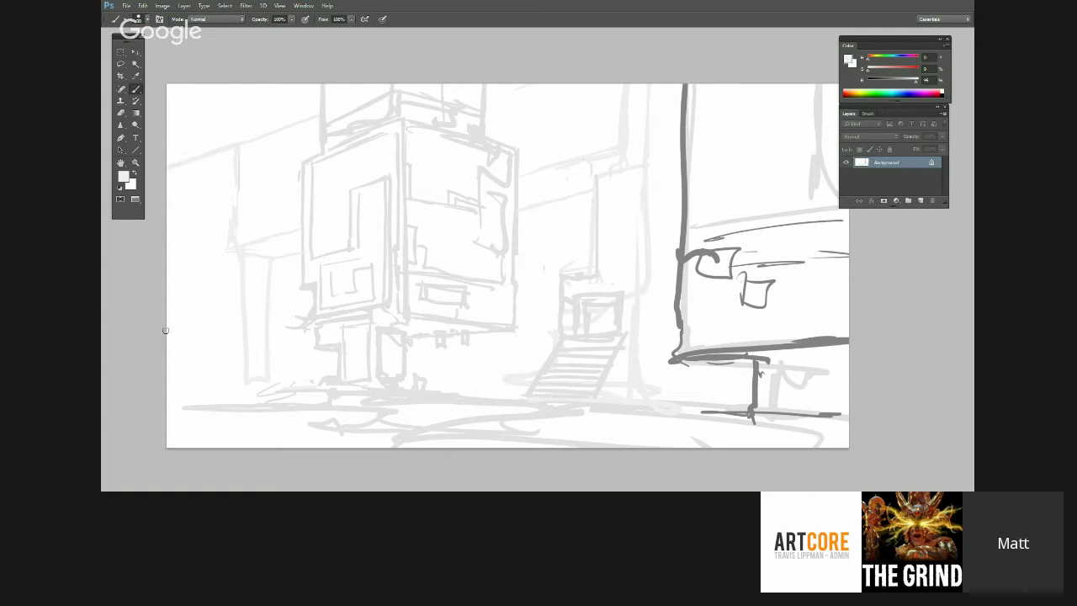
left_click_drag(188, 379, 178, 385)
mouse_move(198, 274)
left_mouse_down()
mouse_move(202, 375)
mouse_move(205, 267)
left_mouse_up()
left_click_drag(199, 385, 286, 387)
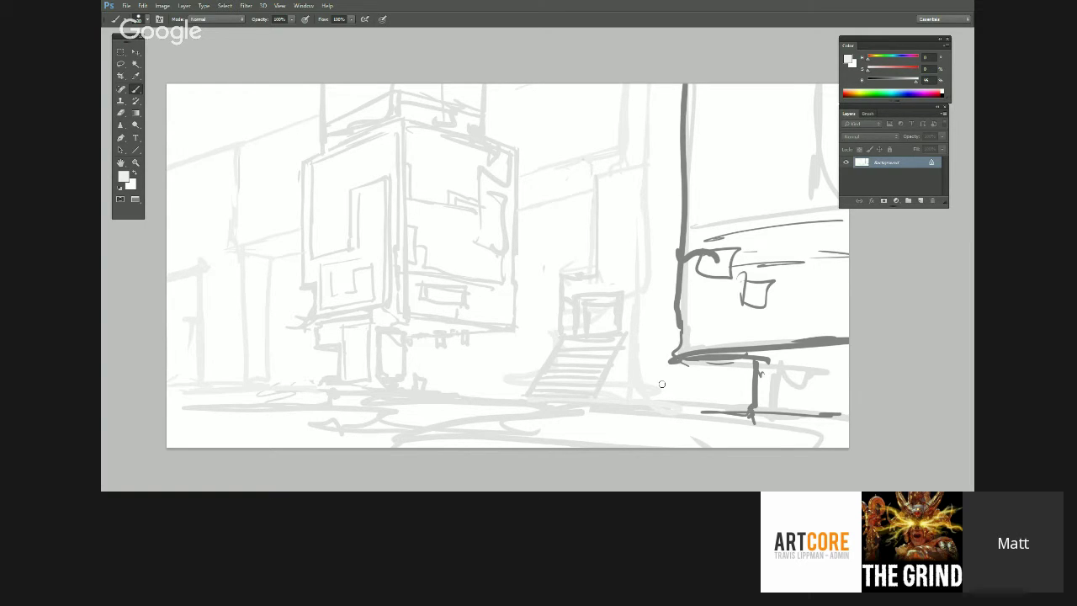
- Lasso the right face of the left building, narrow it horizontally to about 82% and deselect
left_click(120, 65)
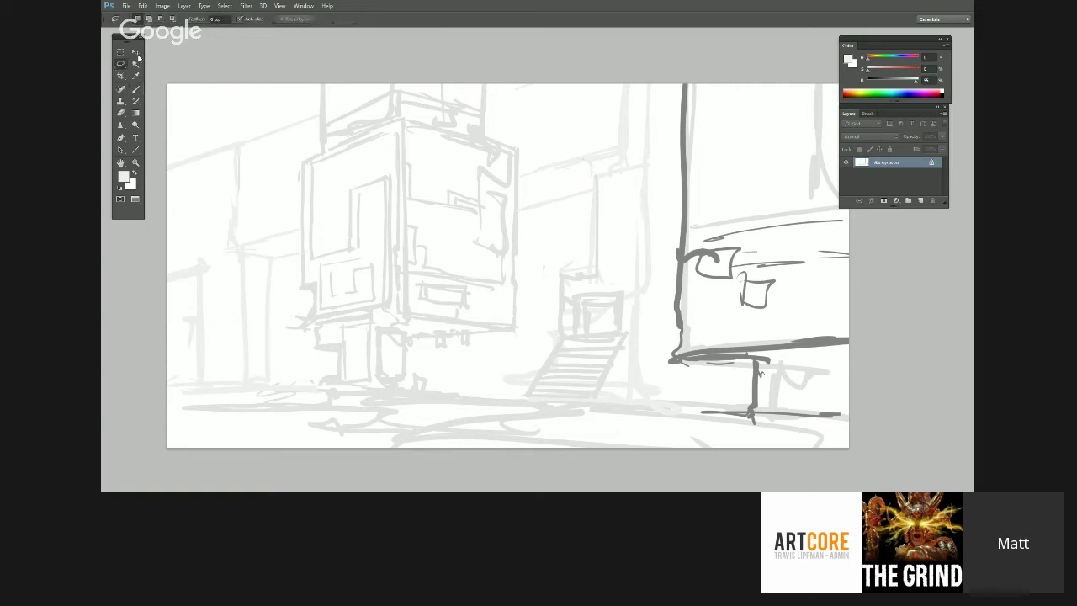
mouse_move(405, 84)
left_mouse_down()
mouse_move(410, 310)
mouse_move(514, 357)
mouse_move(521, 164)
mouse_move(496, 59)
left_mouse_up()
key("ctrl+t")
mouse_move(528, 227)
left_mouse_down()
mouse_move(516, 241)
mouse_move(510, 214)
left_mouse_up()
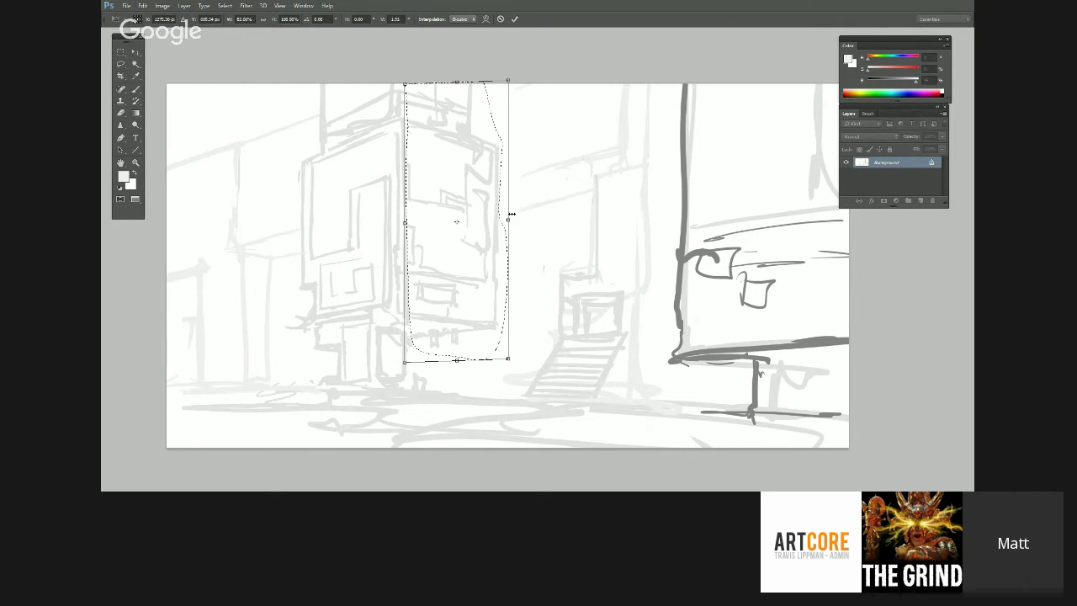
key("Return")
key("ctrl+d")
key("b")
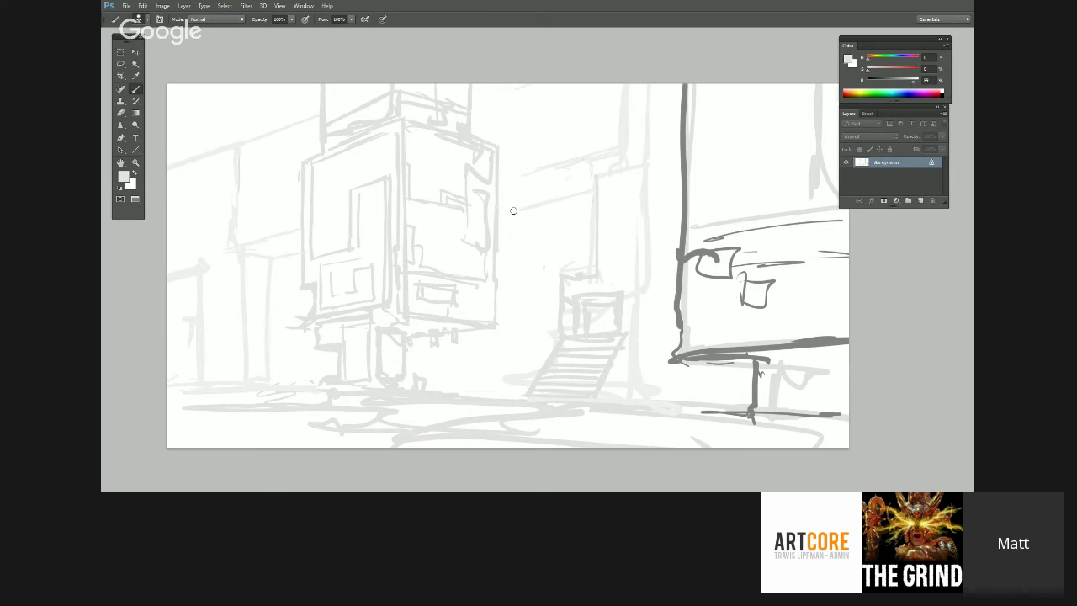
- Draw a new vertical left edge for the mid-ground building and paint out its old edge and upper corner lines
left_click_drag(694, 334, 589, 319)
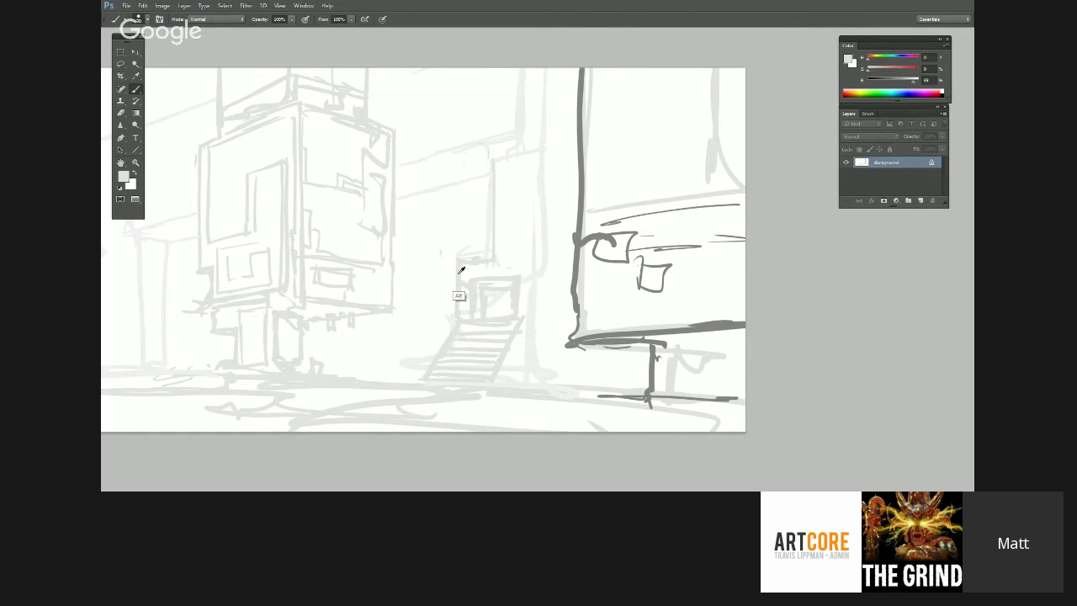
left_click_drag(461, 145, 460, 262)
left_click(467, 176, "alt")
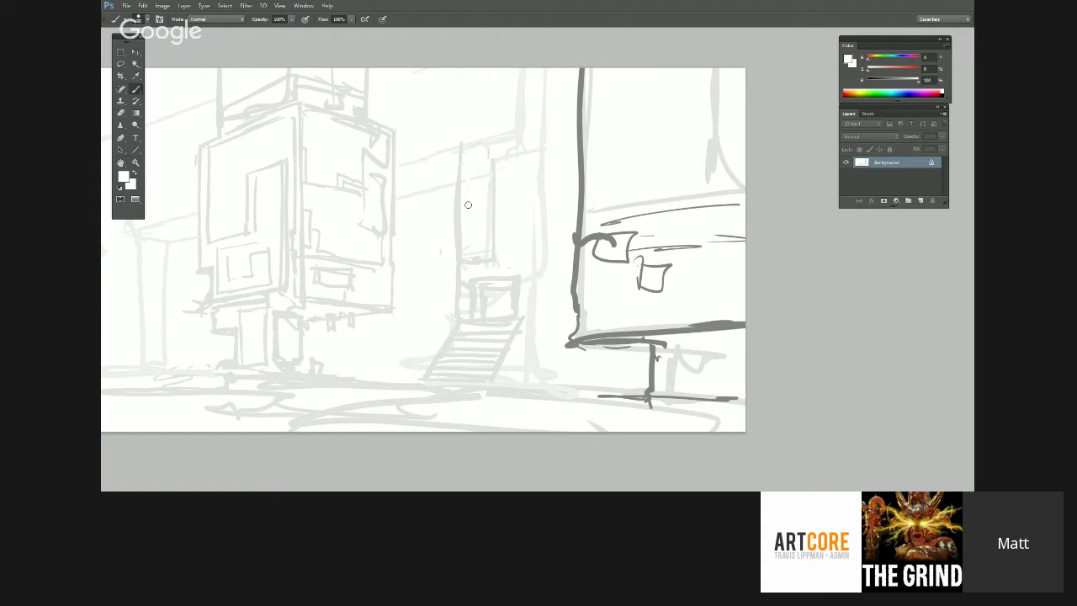
mouse_move(491, 129)
left_mouse_down()
mouse_move(489, 242)
mouse_move(477, 262)
mouse_move(480, 238)
mouse_move(495, 235)
mouse_move(496, 263)
left_mouse_up()
left_click_drag(473, 159, 523, 120)
scroll(504, 240, "left", 2)
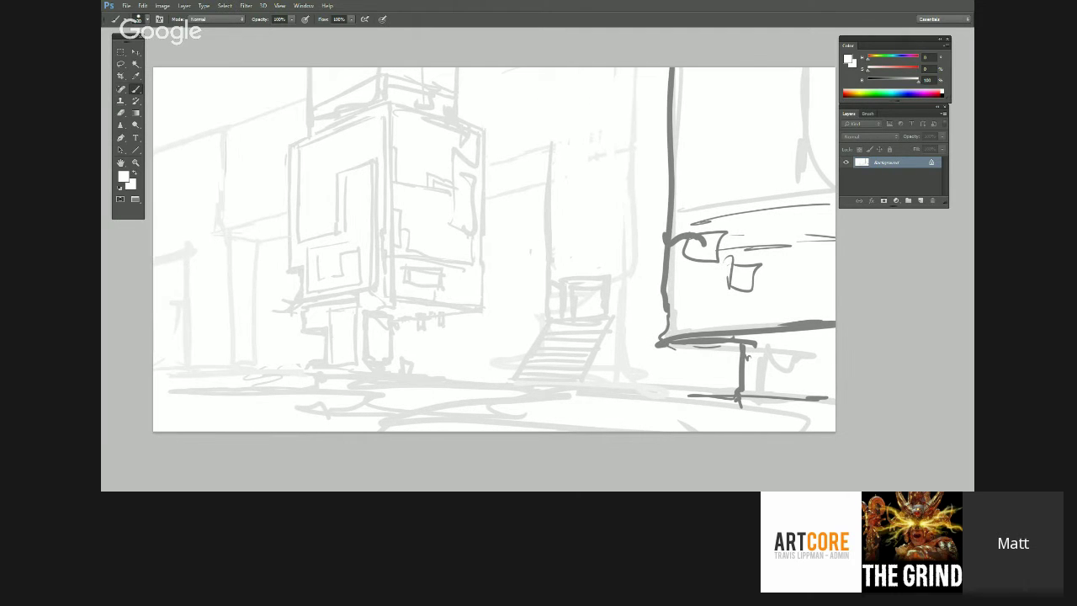
- Leave the full-screen view, switch to File Explorer and open the Musical Giant folder within the painting ideas folder
key("f")
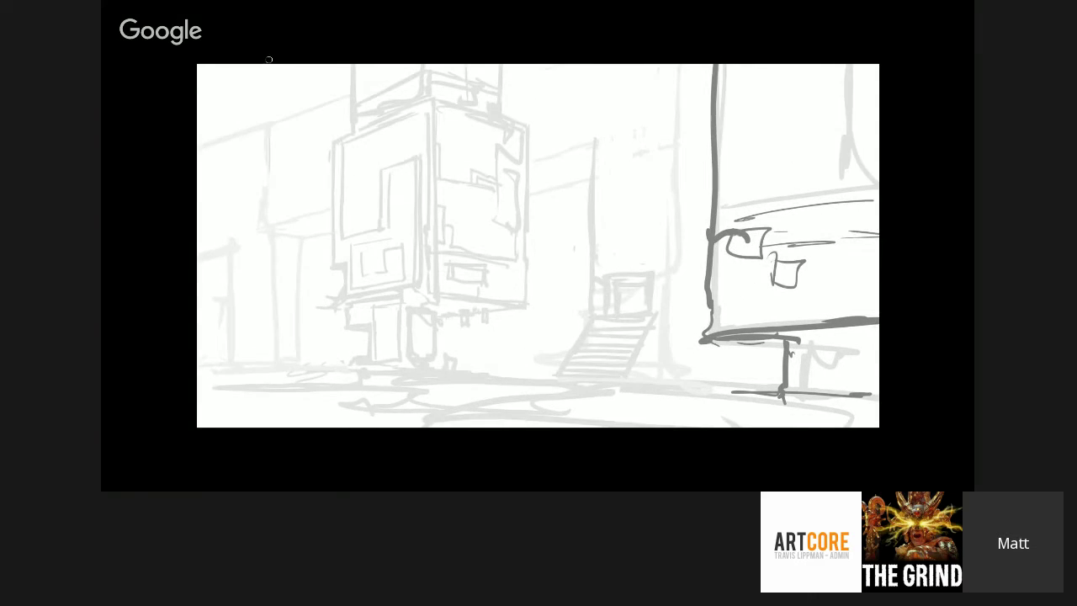
key("f")
left_click_drag(270, 56, 440, 144)
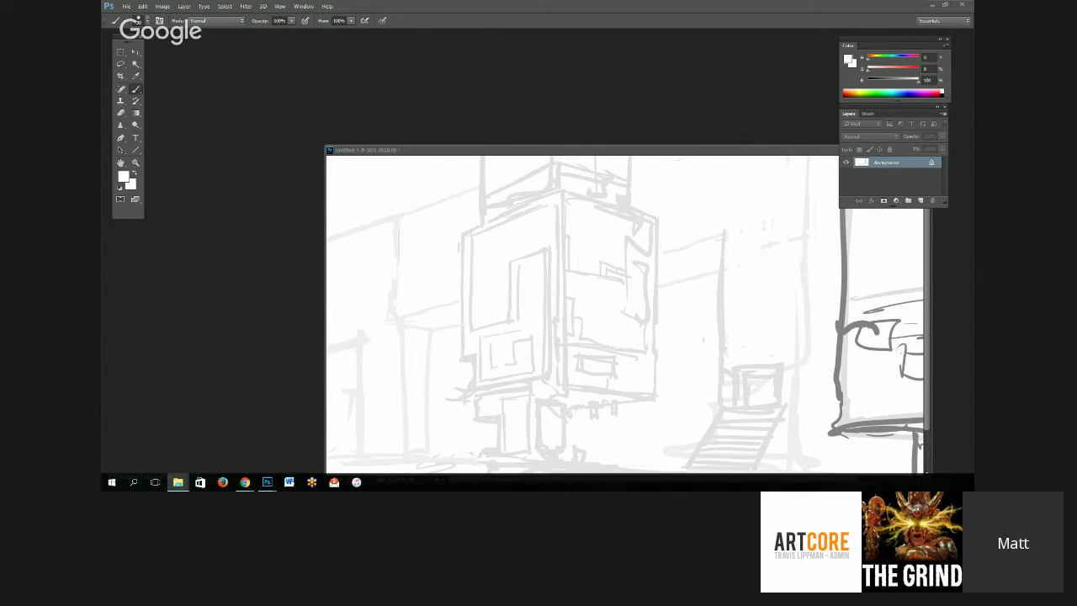
left_click(178, 481)
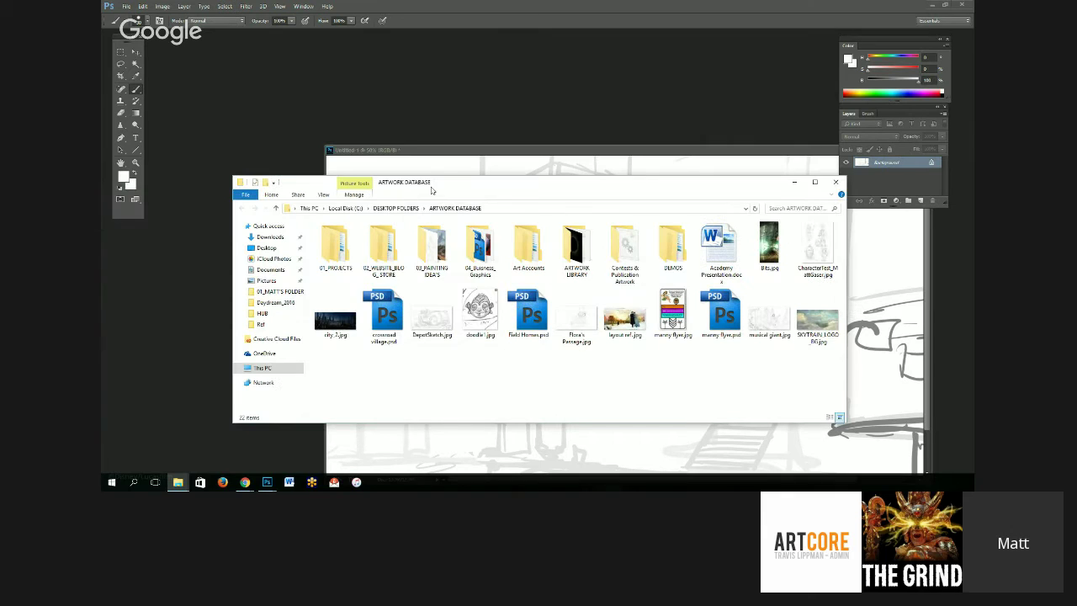
left_click_drag(431, 190, 384, 115)
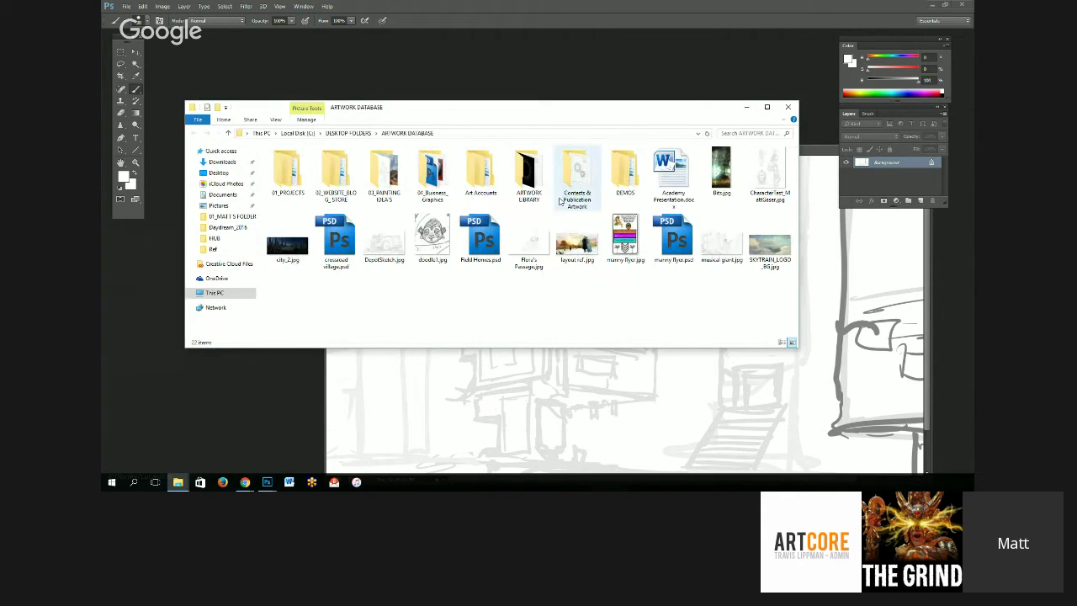
double_click(384, 175)
left_click(495, 179)
double_click(499, 177)
- Open musical giant.jpg in Photoshop as a reference image
left_click(385, 174)
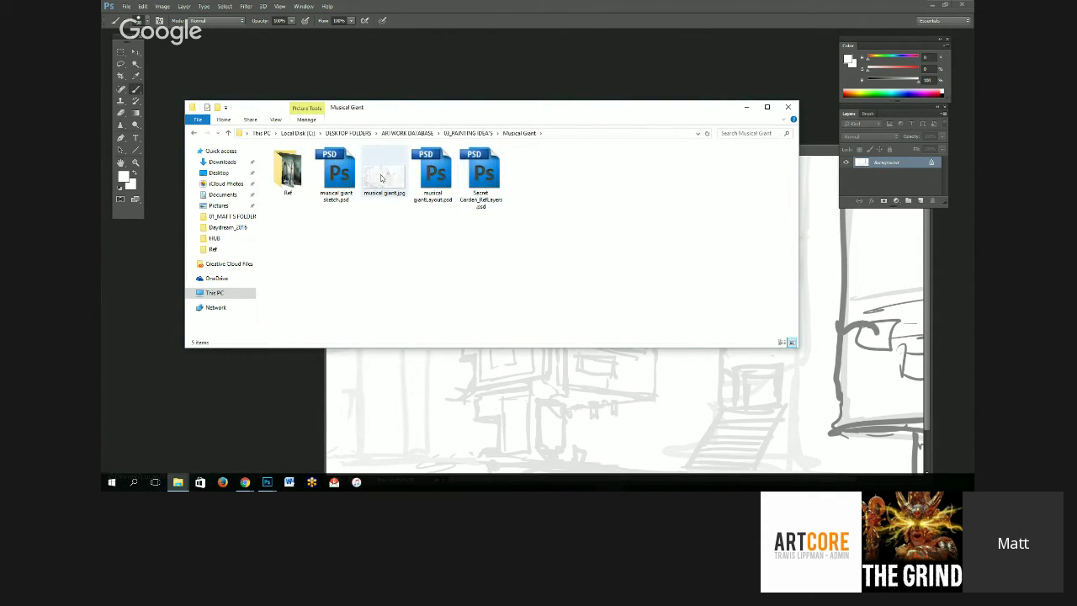
right_click(390, 175)
left_click(401, 174)
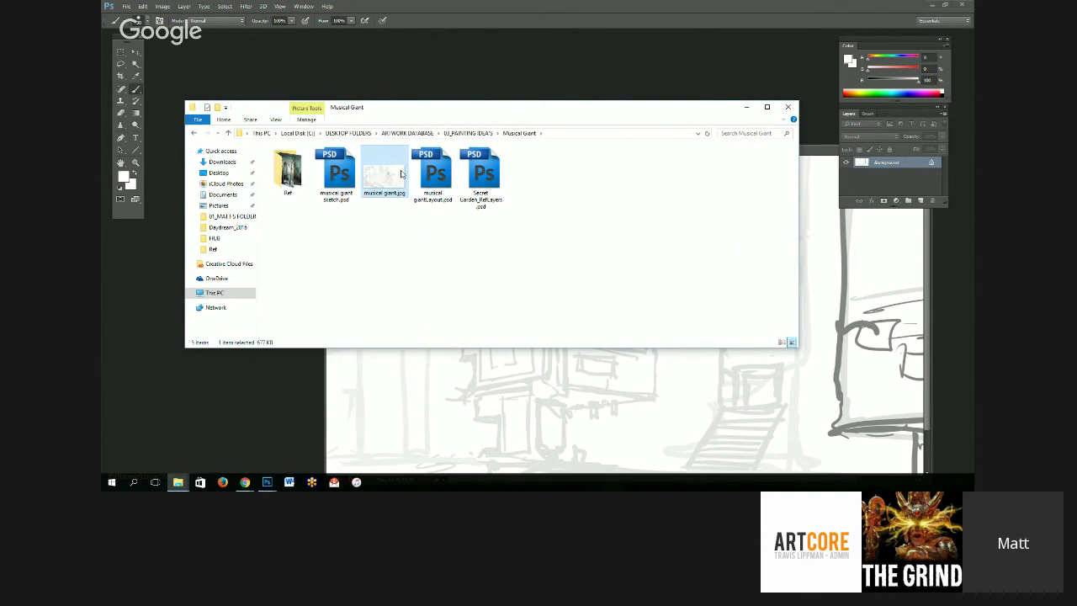
left_click_drag(394, 181, 386, 81)
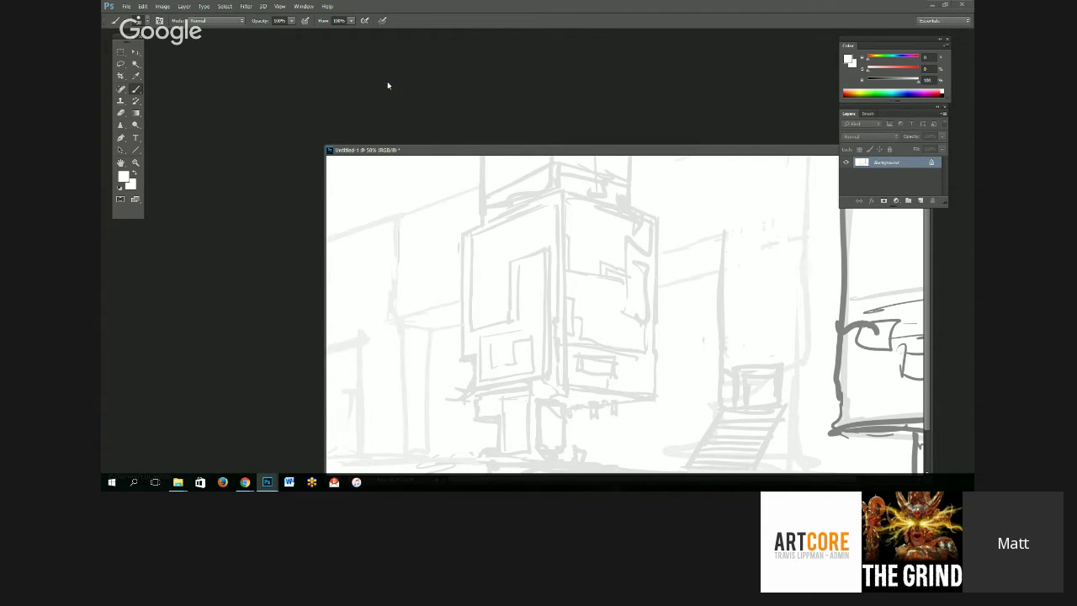
- Enlarge and reposition the musical giant.jpg window to examine how its line weights separate depth, and close the image
left_click_drag(186, 34, 281, 53)
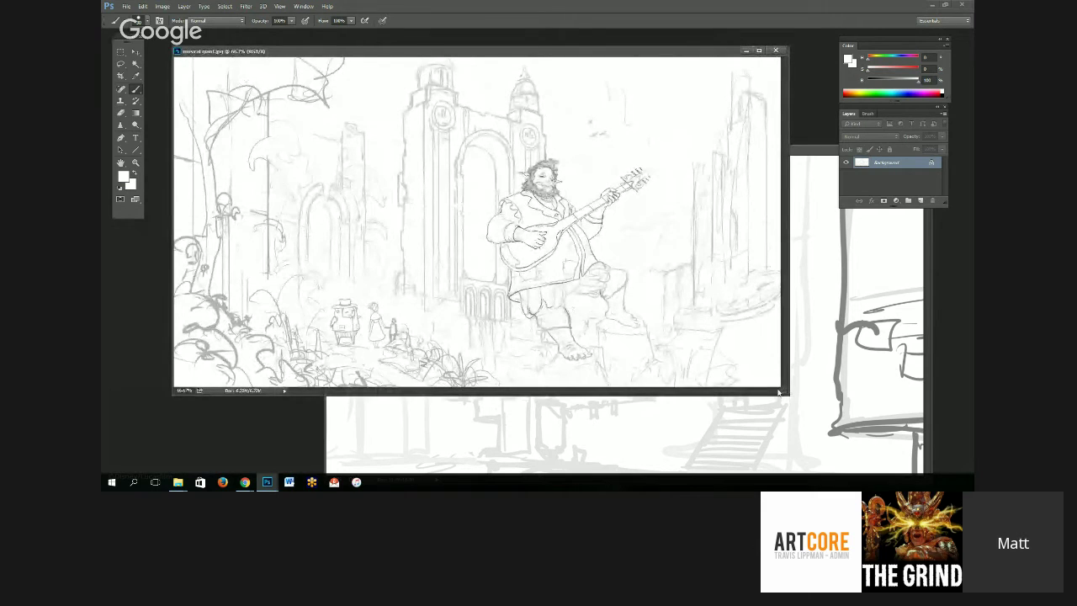
left_click_drag(782, 389, 813, 422)
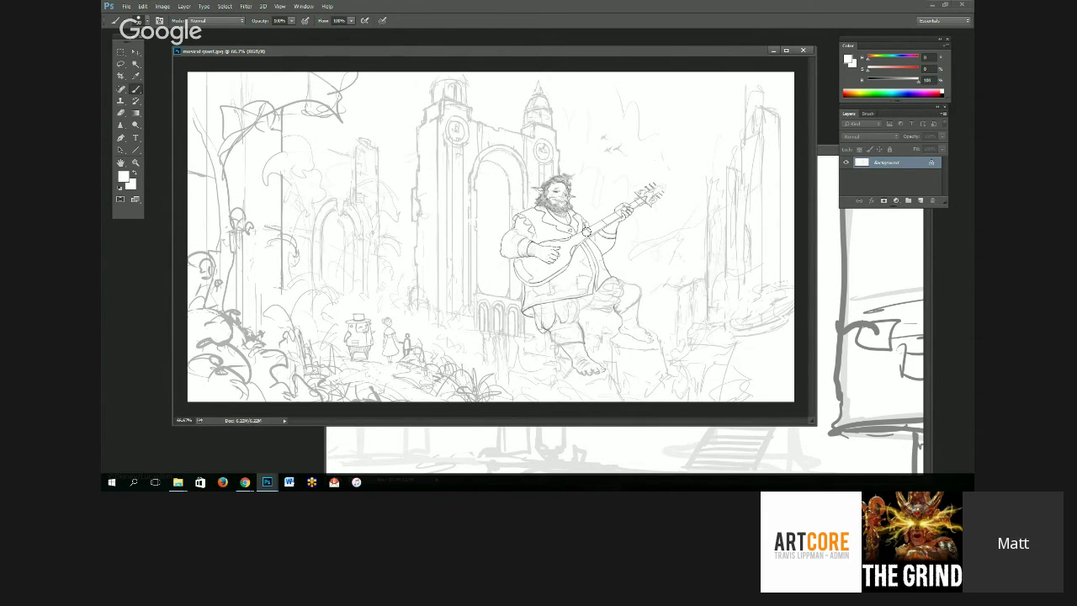
left_click_drag(570, 54, 589, 71)
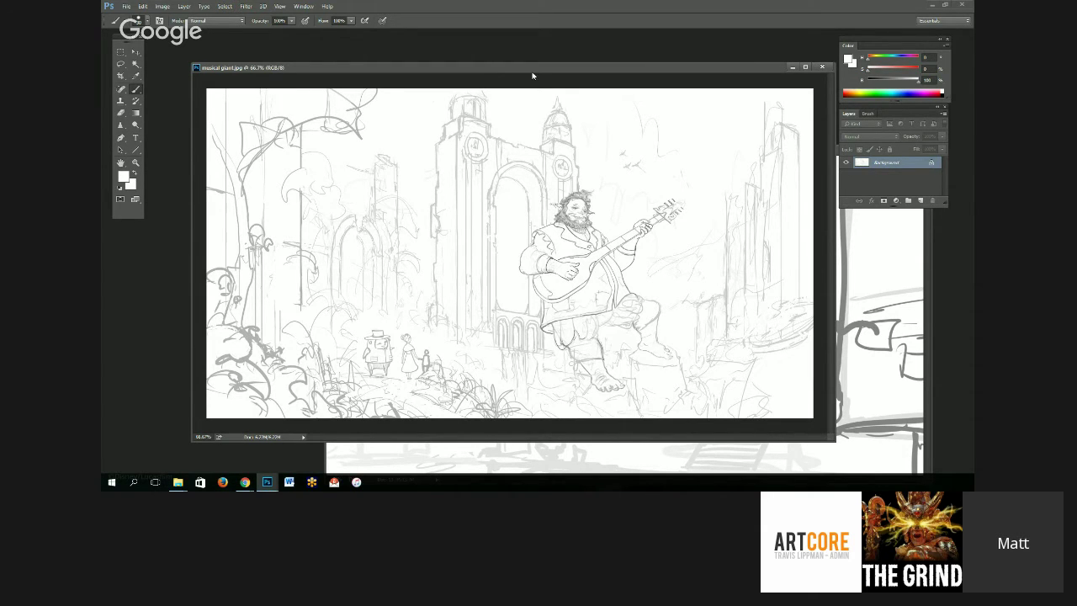
left_click_drag(611, 74, 585, 70)
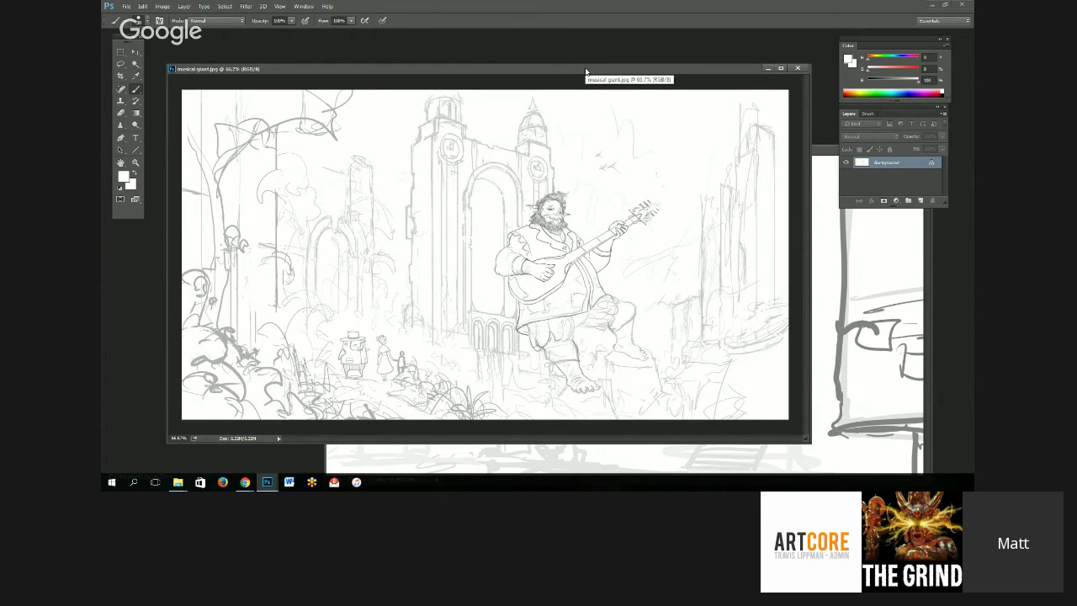
left_click_drag(585, 71, 561, 77)
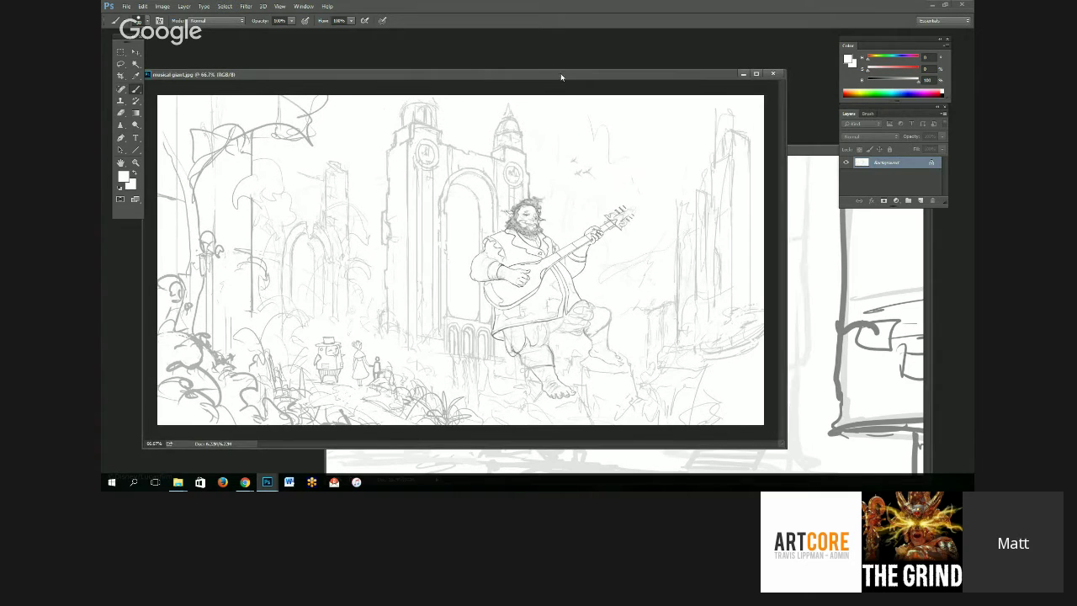
left_click(773, 75)
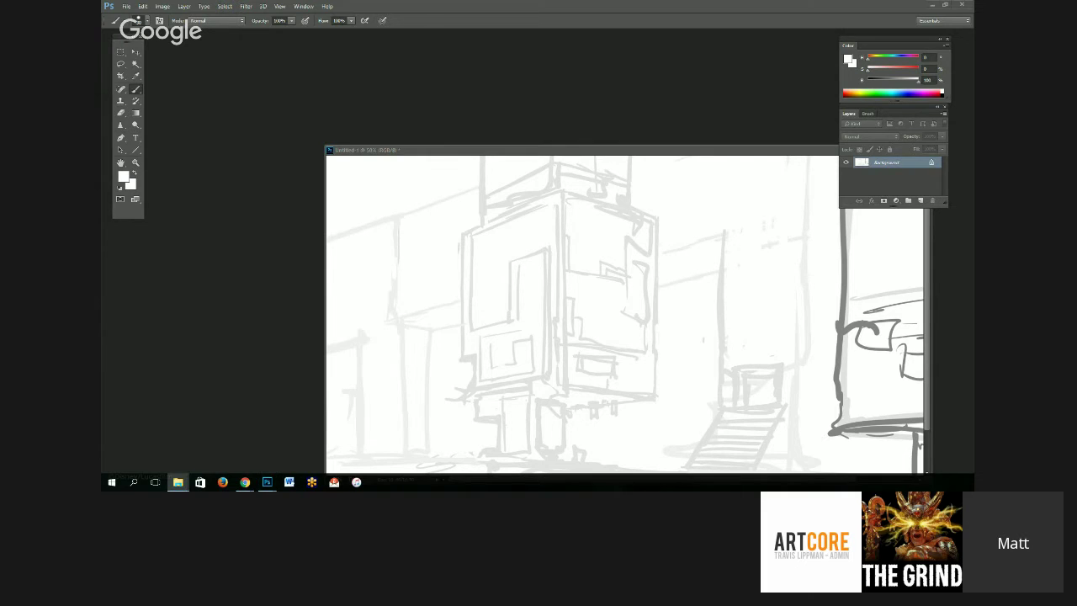
- Return to the full-screen city sketch, sample the dark grey and add rough marks beside the foreground building's lower vertical edge
left_click_drag(498, 155, 380, 90)
key("f")
left_click_drag(557, 294, 470, 320)
left_click(624, 294, "alt")
mouse_move(614, 292)
left_mouse_down()
mouse_move(622, 320)
mouse_move(625, 280)
mouse_move(627, 344)
left_mouse_up()
left_click(610, 319, "alt")
left_click(624, 281, "alt")
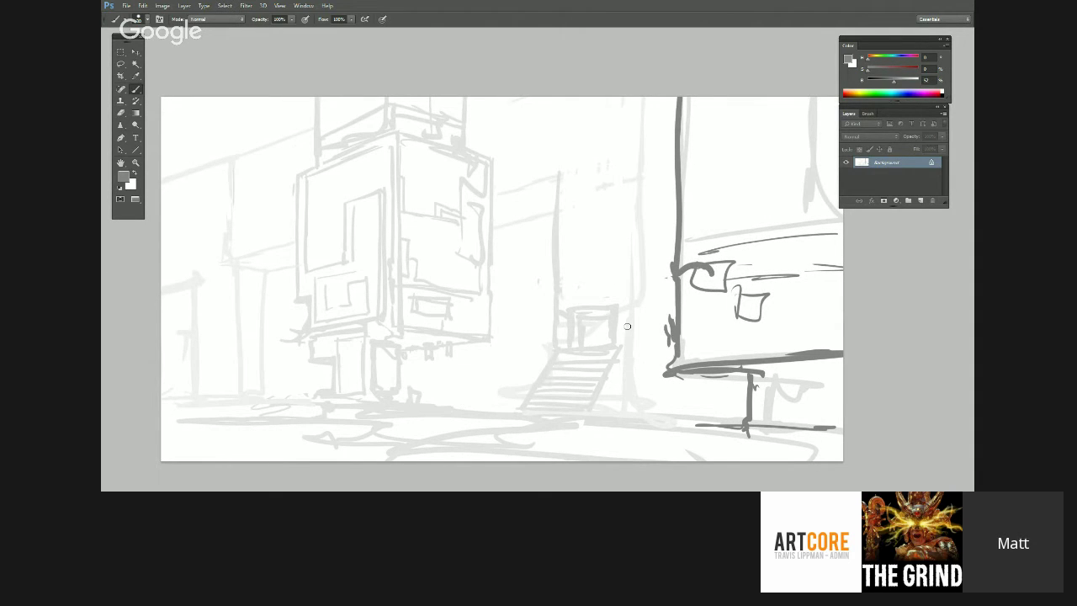
left_click_drag(563, 390, 556, 389)
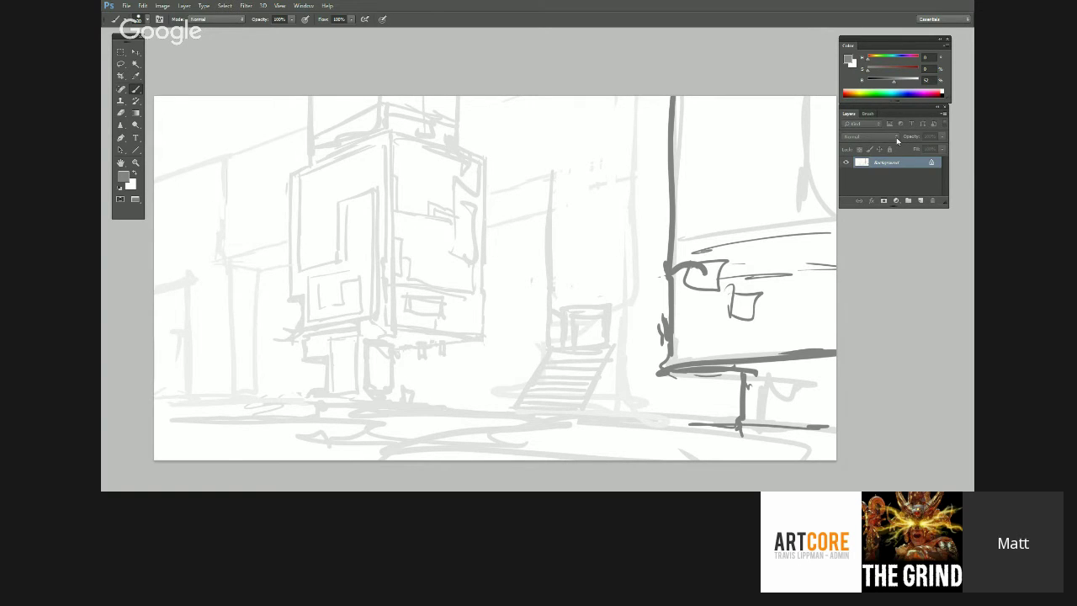
- Add a new layer above the sketch and set its blend mode to Multiply
left_click(920, 200)
left_click(871, 136)
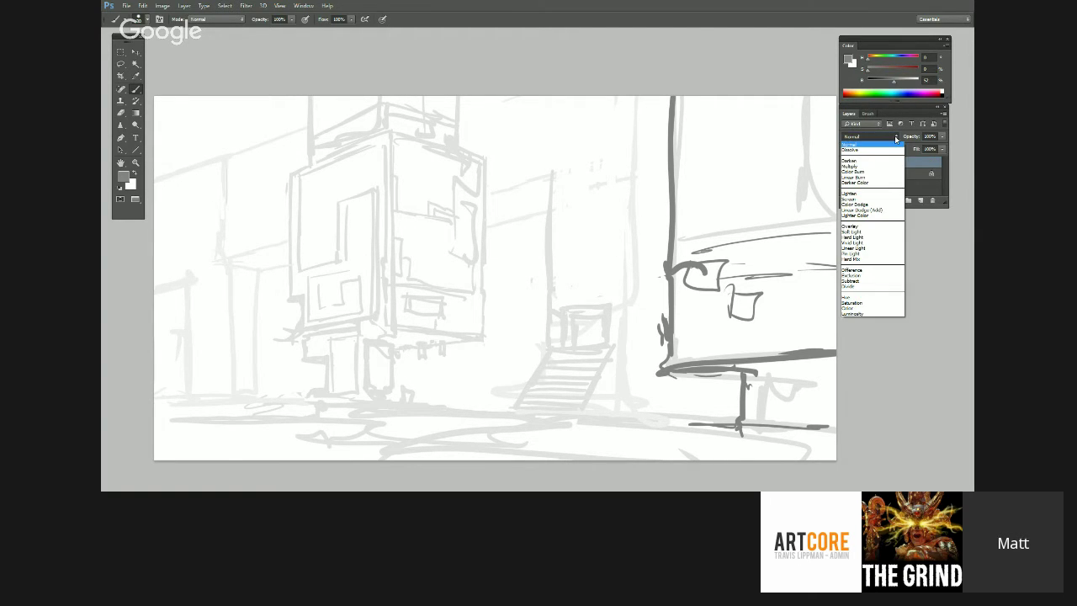
left_click(857, 166)
left_click_drag(795, 284, 761, 289)
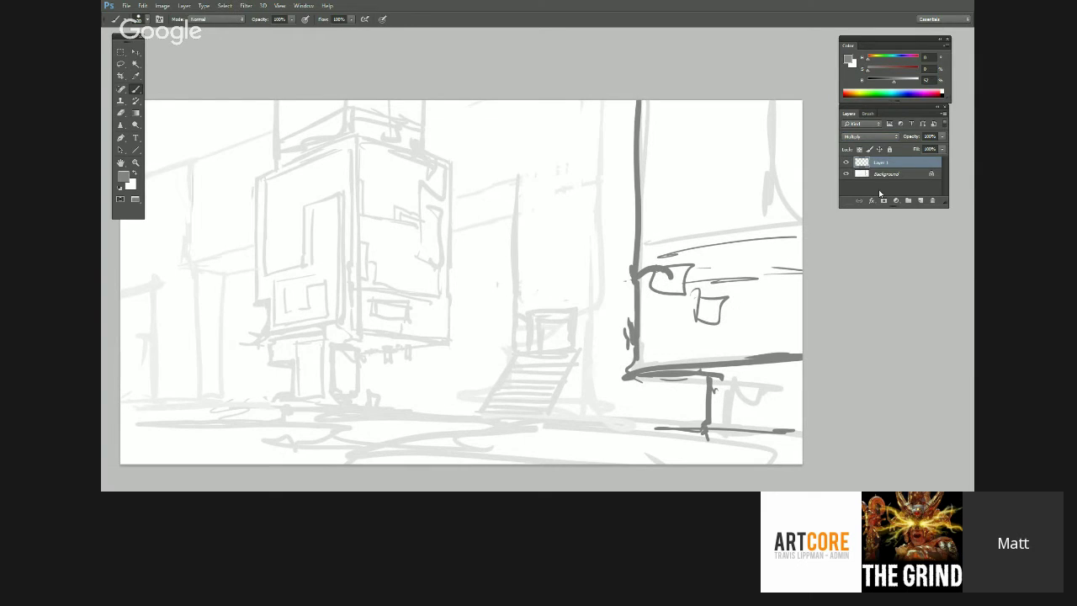
- Lighten the Background sketch layer with Hue/Saturation, setting Lightness to +17
left_click(883, 175)
key("ctrl+u")
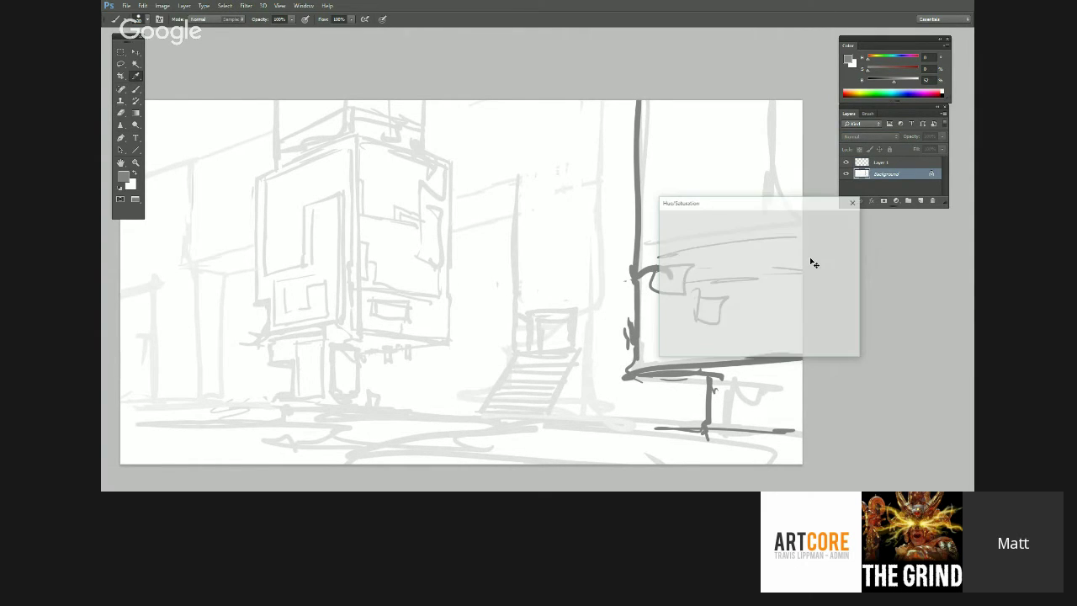
left_click_drag(739, 312, 746, 312)
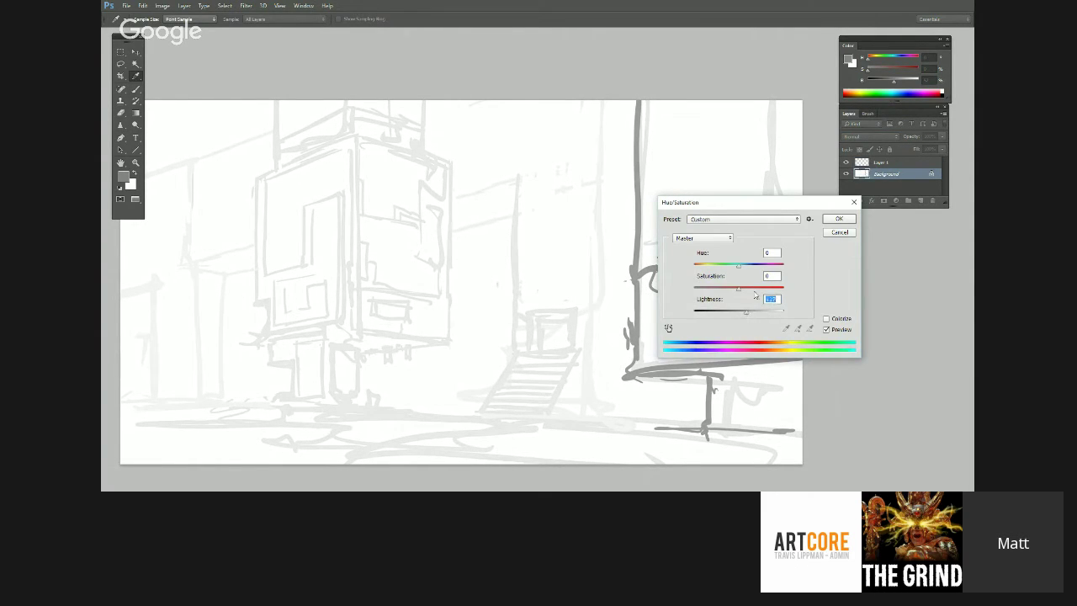
left_click(827, 220)
left_click(828, 219)
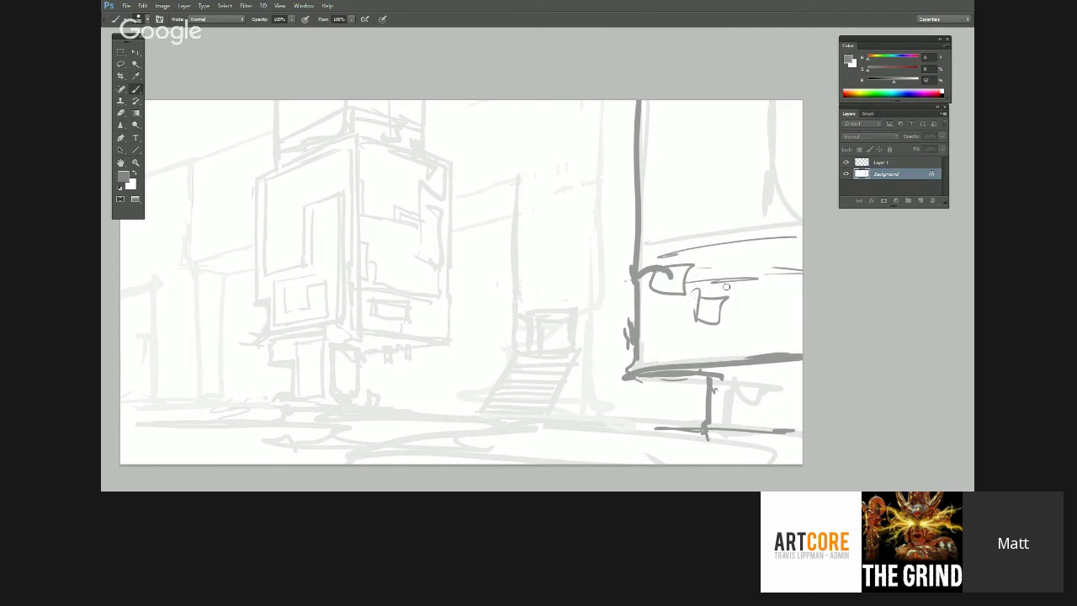
- Tint the Background sketch red with Color Balance, setting the midtones' Cyan–Red level to +100 and adjusting the remaining balance
key("ctrl+b")
mouse_move(678, 281)
left_mouse_down()
mouse_move(701, 282)
mouse_move(748, 250)
left_mouse_up()
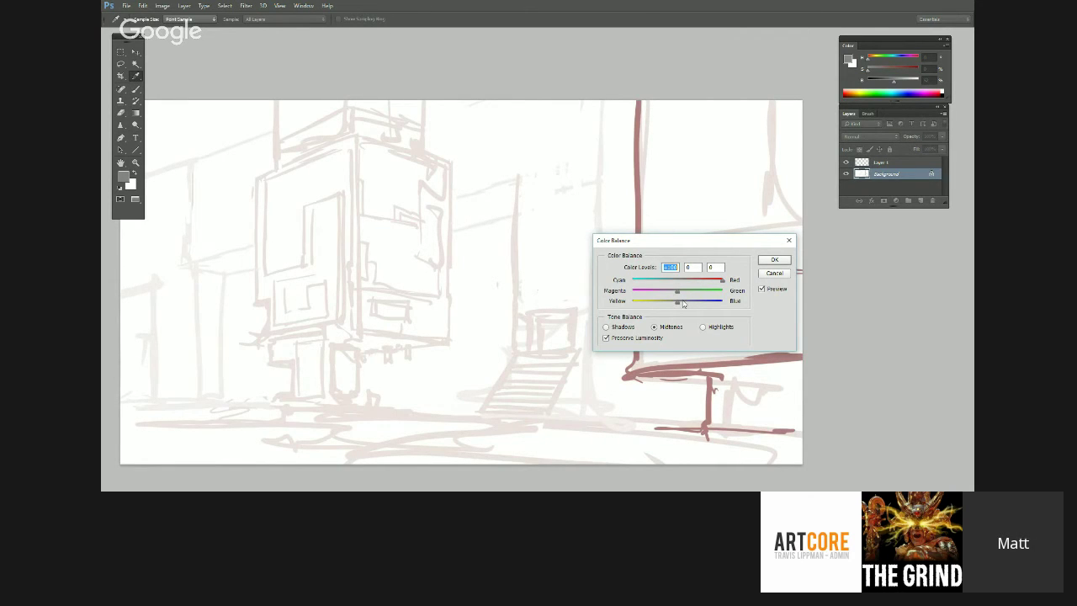
mouse_move(677, 307)
left_mouse_down()
mouse_move(661, 306)
mouse_move(666, 294)
left_mouse_up()
left_click(774, 260)
key("b")
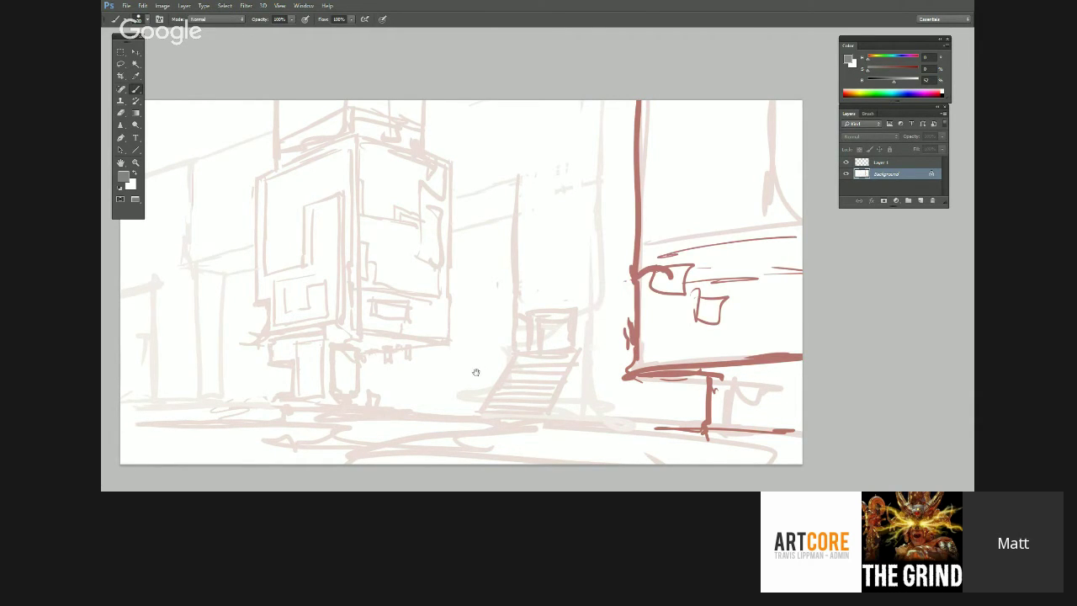
- Fill the Multiply layer above the Background sketch with a muted pinkish red using the Paint Bucket
left_click_drag(476, 371, 543, 350)
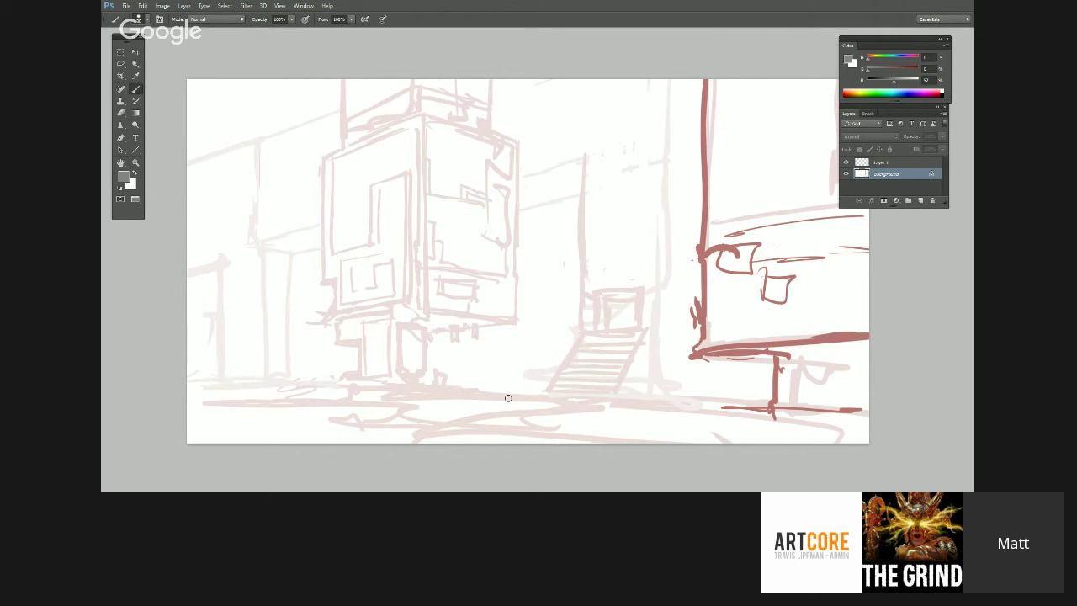
left_click_drag(590, 348, 556, 351)
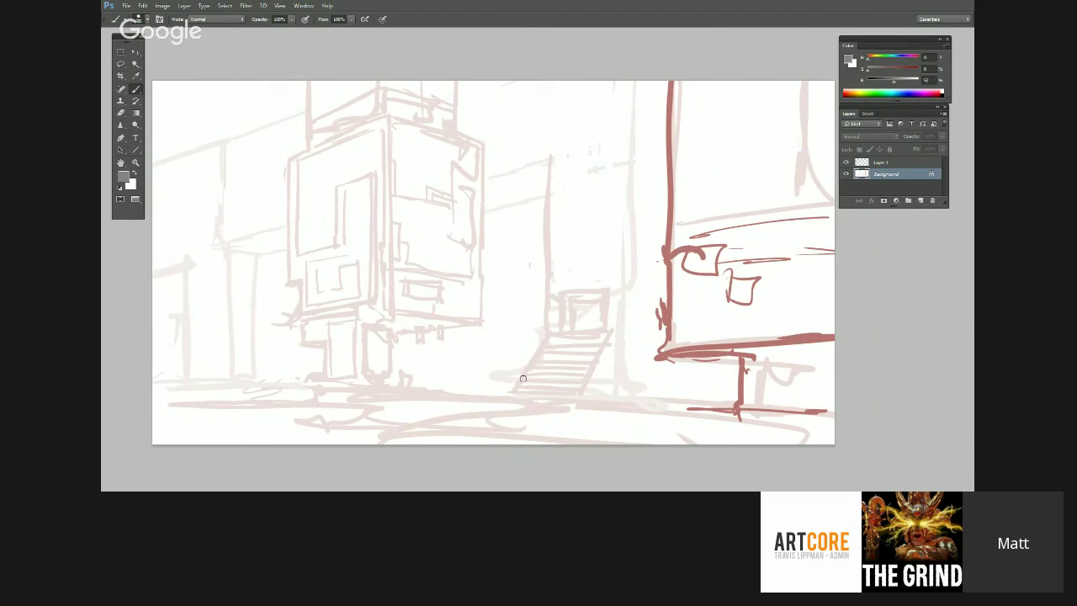
left_click_drag(377, 414, 375, 425)
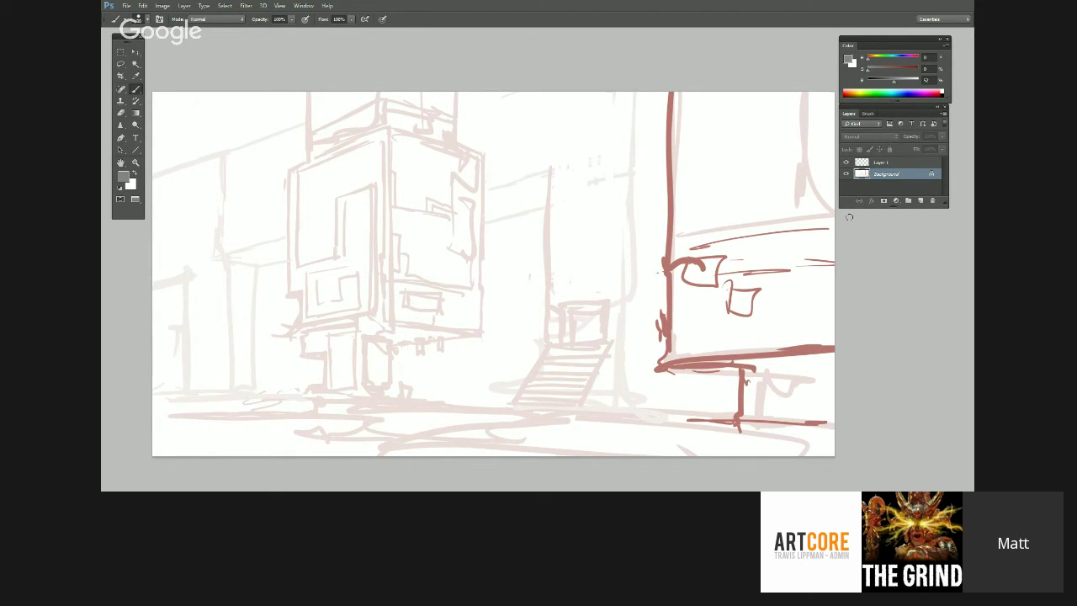
left_click(882, 162)
left_click(136, 113)
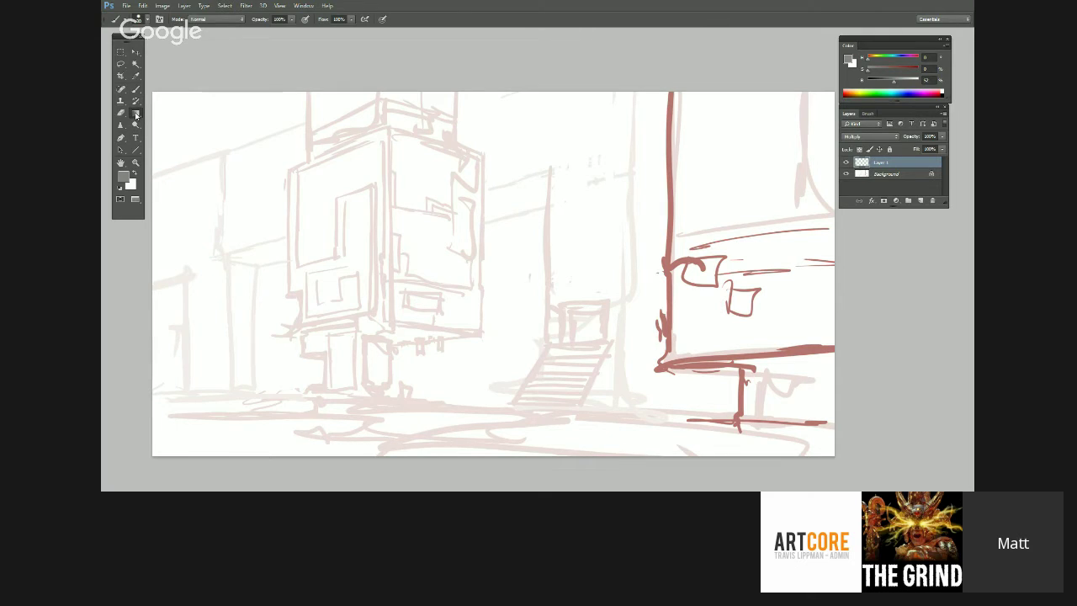
left_click(161, 120)
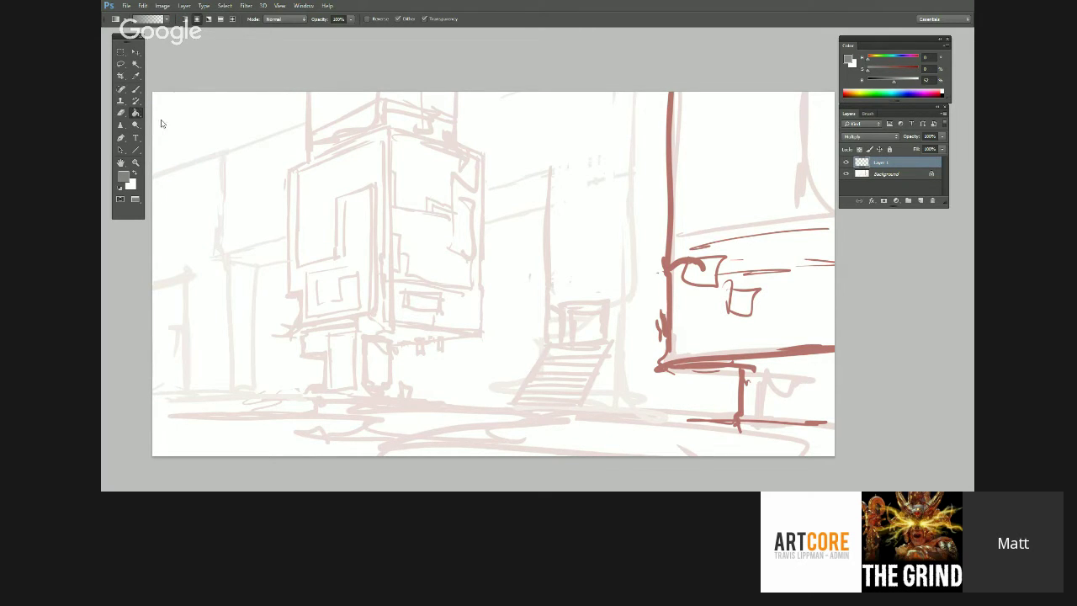
left_click(898, 73)
mouse_move(897, 83)
left_mouse_down()
mouse_move(910, 84)
mouse_move(888, 74)
left_mouse_up()
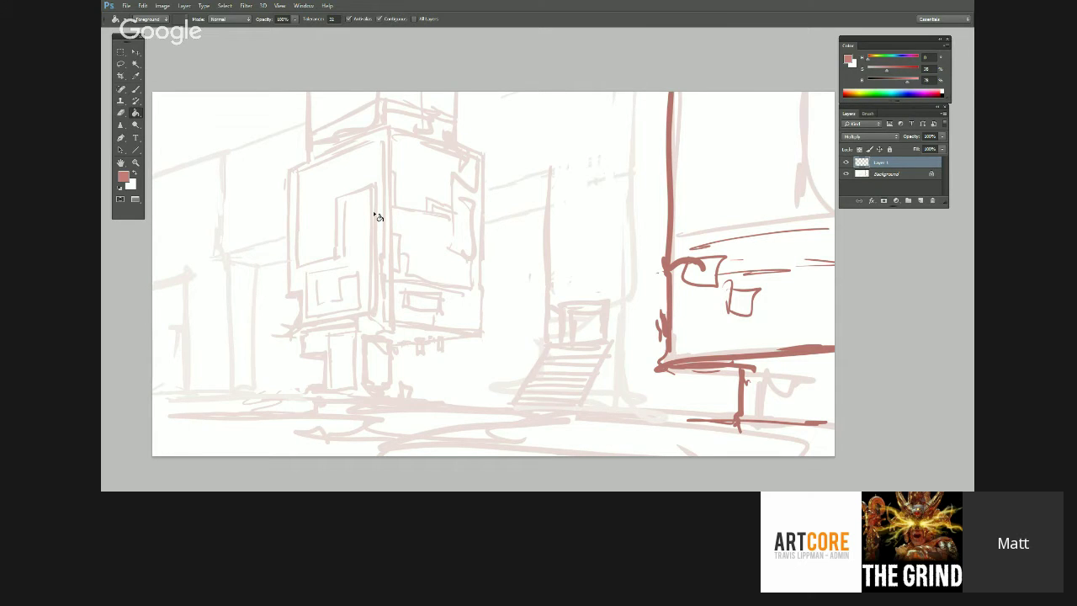
left_click(625, 281)
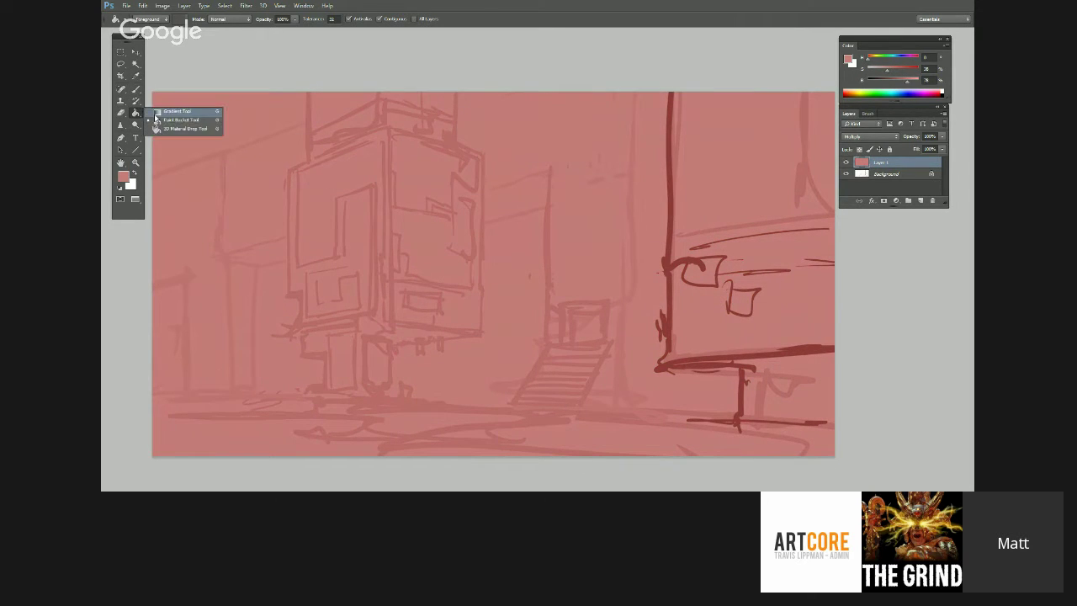
- Add a new layer and draw a vertical linear gradient on it, from dark red-brown at the canvas bottom to transparent at the top
key("shift+g")
left_click(920, 200)
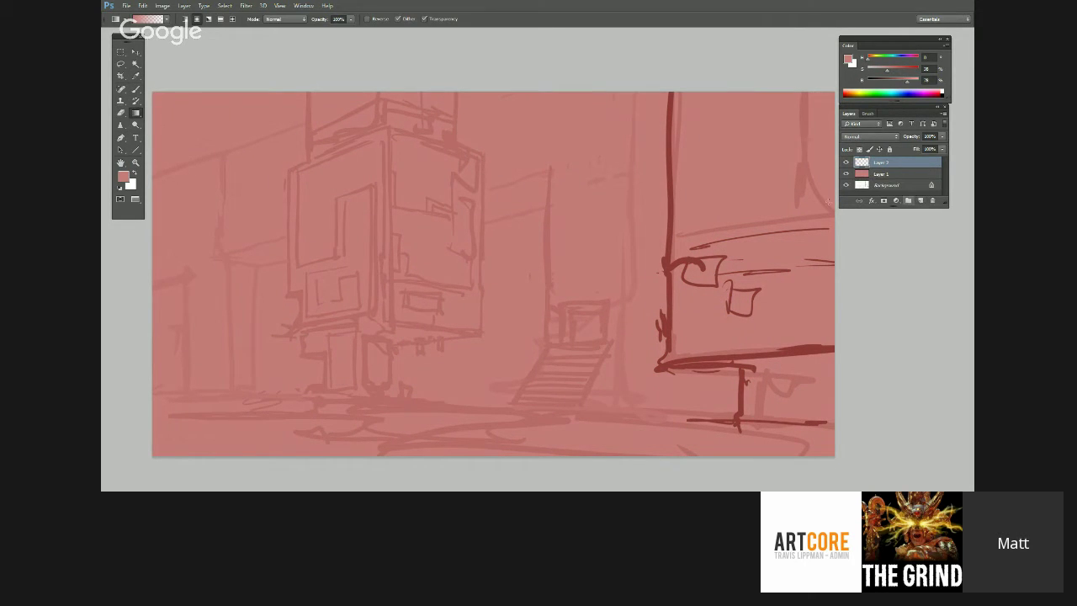
left_click_drag(917, 88, 889, 84)
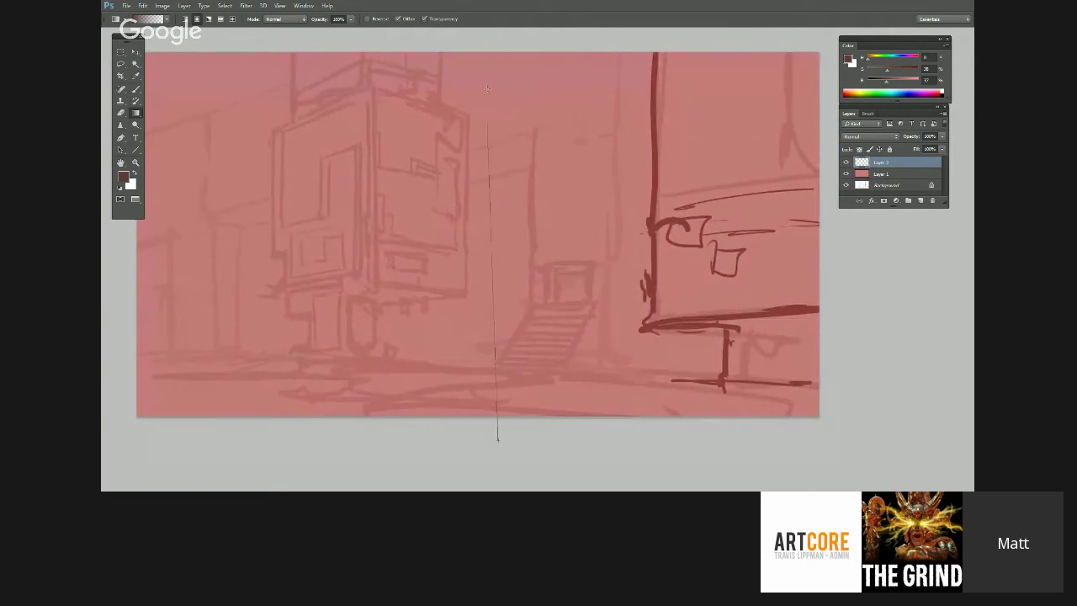
left_click_drag(497, 438, 498, 439)
key("ctrl+z")
left_click_drag(493, 243, 496, 164)
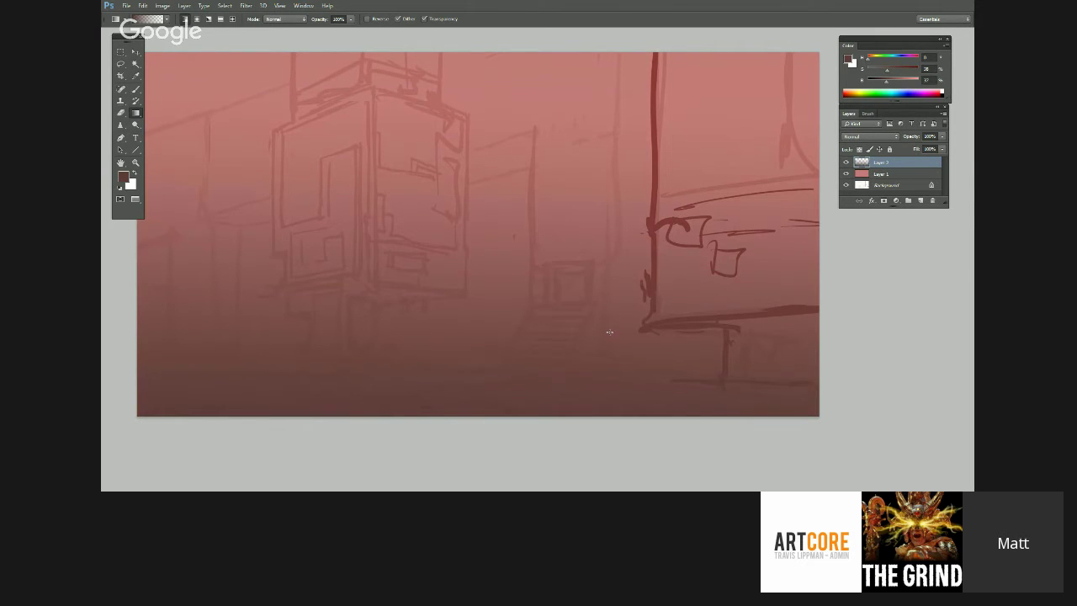
- Merge the gradient layer with the red fill layer and set the merged layer's blend mode to Multiply
left_click(883, 175, "shift")
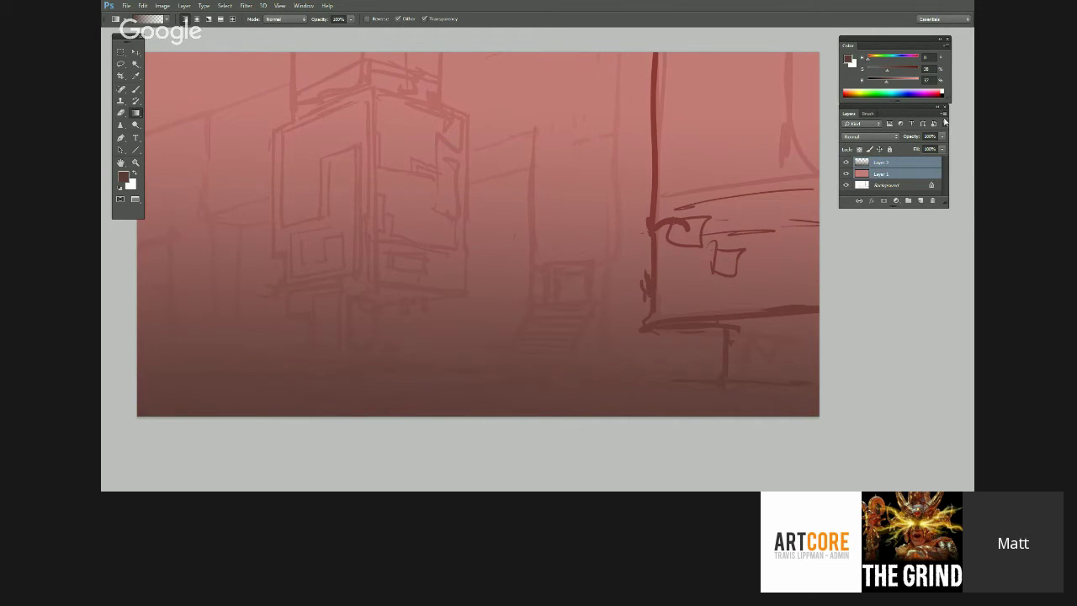
left_click(944, 122)
left_click(887, 339)
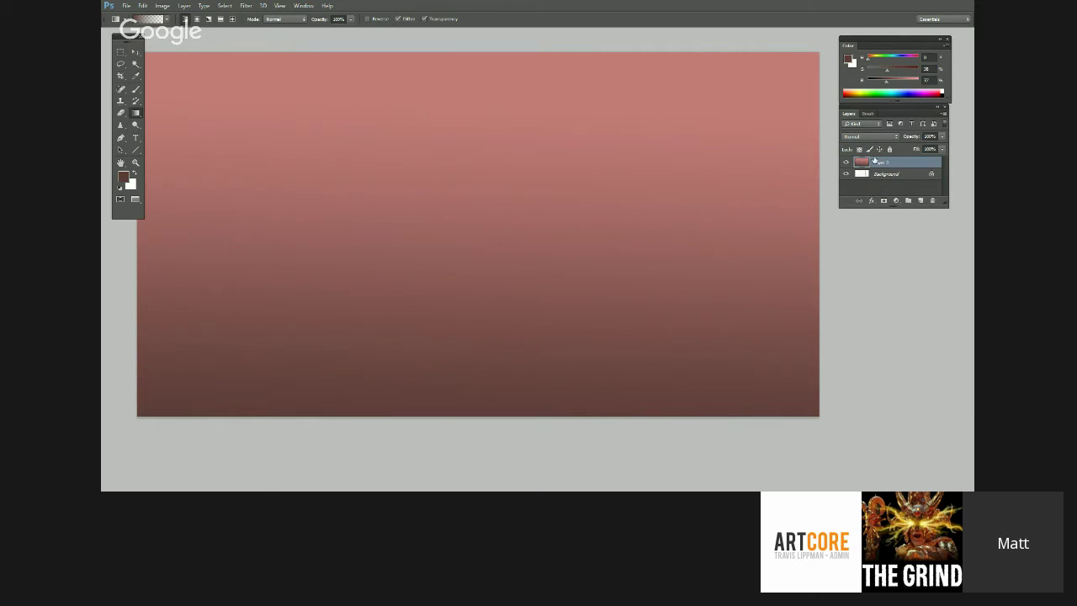
left_click(895, 137)
left_click(868, 171)
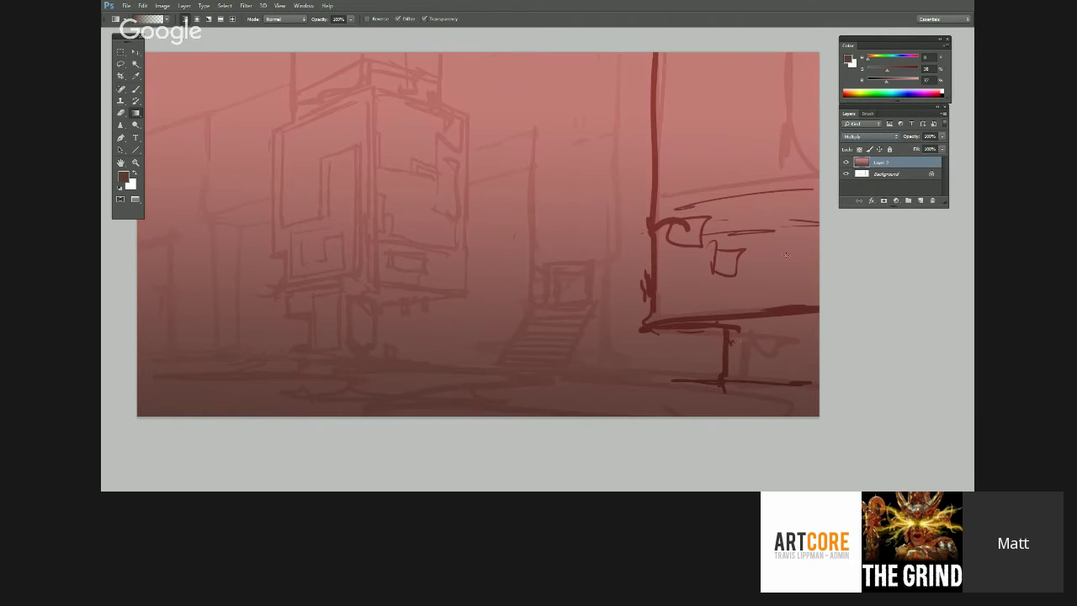
- Switch to full-screen view with the menu bar, sample dark reds and block in the foreground building and the ground strip below it
left_click_drag(691, 299, 729, 327)
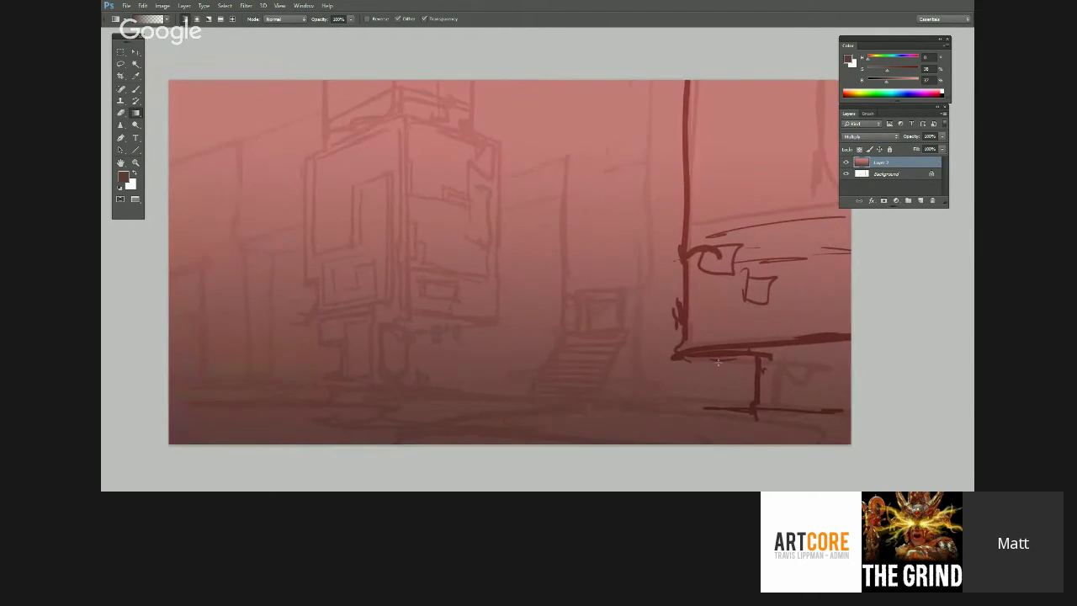
left_click_drag(710, 394, 727, 378)
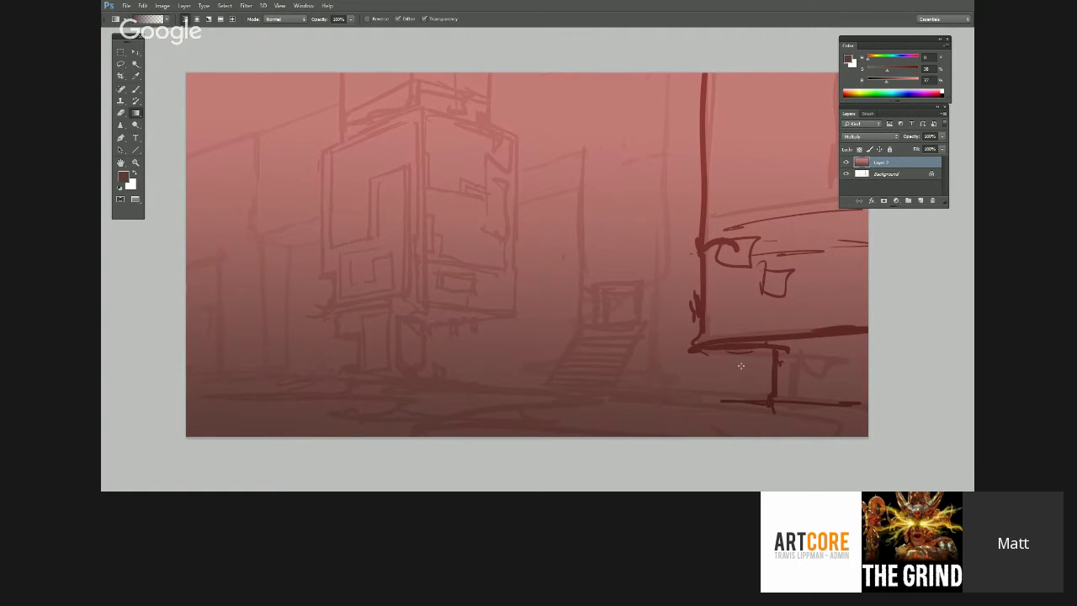
key("f")
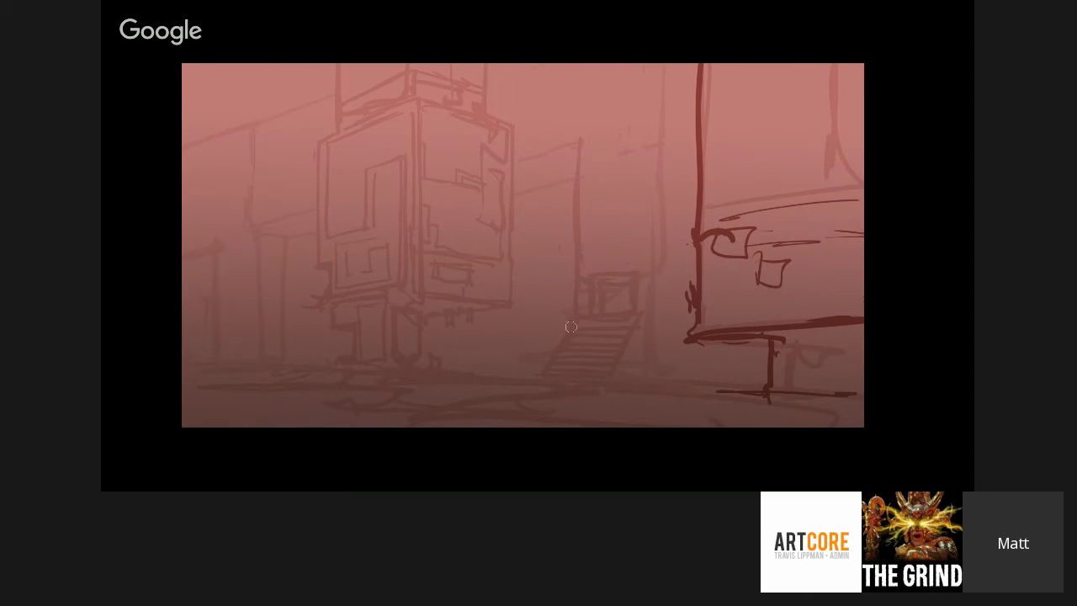
left_click_drag(681, 353, 653, 378)
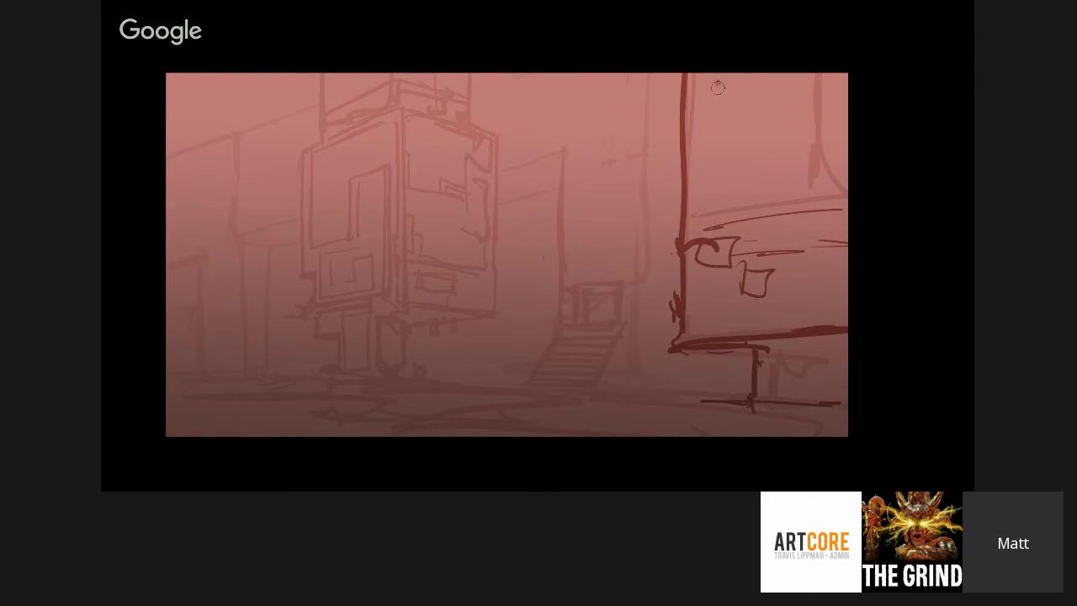
key("f")
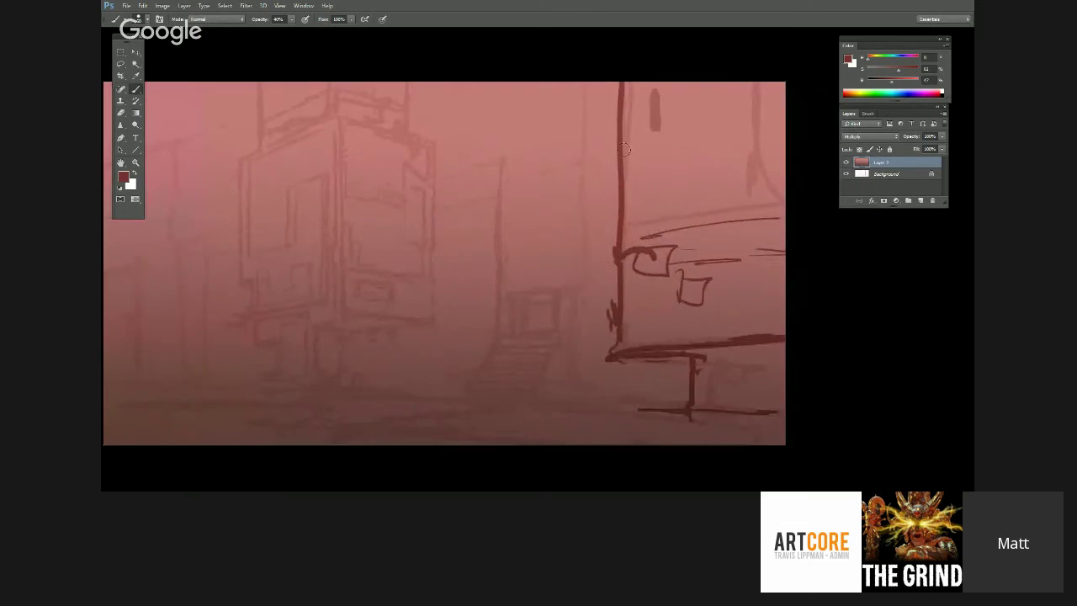
left_click(617, 180, "alt")
mouse_move(650, 100)
left_mouse_down()
mouse_move(649, 153)
mouse_move(639, 78)
mouse_move(637, 243)
mouse_move(639, 106)
mouse_move(684, 76)
mouse_move(711, 76)
mouse_move(754, 85)
mouse_move(778, 127)
mouse_move(686, 174)
mouse_move(691, 158)
mouse_move(686, 185)
mouse_move(721, 180)
mouse_move(646, 240)
mouse_move(647, 287)
mouse_move(630, 327)
mouse_move(731, 283)
left_mouse_up()
left_click(627, 168, "alt")
key("5")
mouse_move(676, 196)
left_mouse_down()
mouse_move(714, 203)
mouse_move(688, 214)
mouse_move(654, 203)
mouse_move(633, 317)
mouse_move(661, 313)
mouse_move(677, 339)
mouse_move(726, 324)
mouse_move(707, 348)
mouse_move(716, 359)
mouse_move(706, 393)
mouse_move(736, 385)
mouse_move(729, 430)
mouse_move(295, 440)
mouse_move(632, 443)
mouse_move(166, 459)
left_mouse_up()
left_click(748, 338, "alt")
key("8")
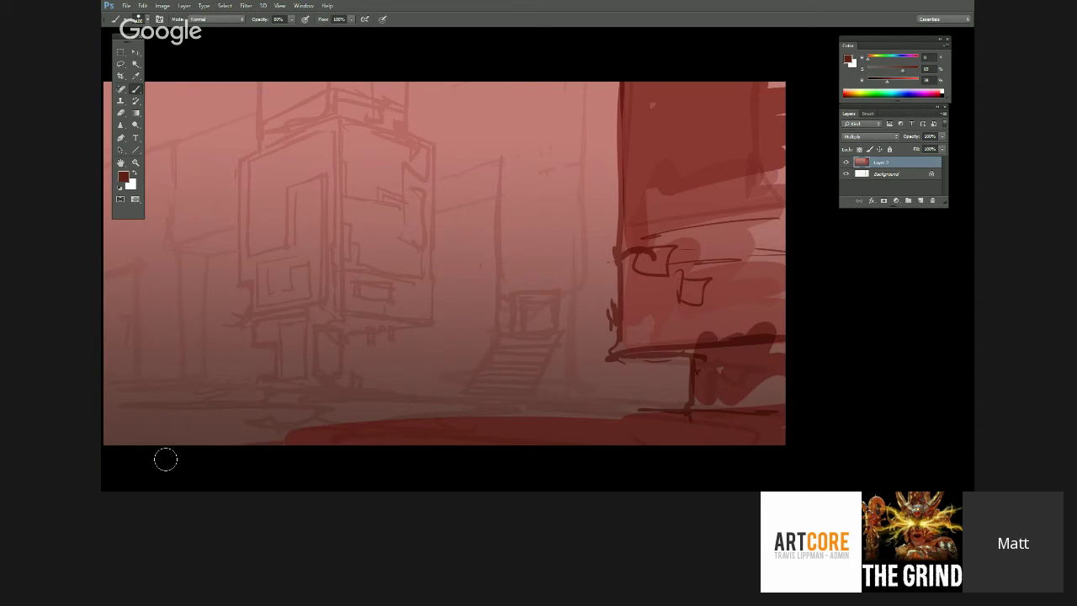
- Darken and extend the foreground ground strip across the canvas with sampled deep reds at 30% brush opacity
left_click(699, 368, "alt")
mouse_move(659, 434)
left_mouse_down()
mouse_move(291, 459)
mouse_move(588, 439)
mouse_move(533, 434)
mouse_move(594, 447)
mouse_move(119, 456)
mouse_move(715, 445)
mouse_move(547, 419)
mouse_move(748, 432)
mouse_move(150, 438)
mouse_move(169, 435)
mouse_move(343, 430)
mouse_move(114, 458)
left_mouse_up()
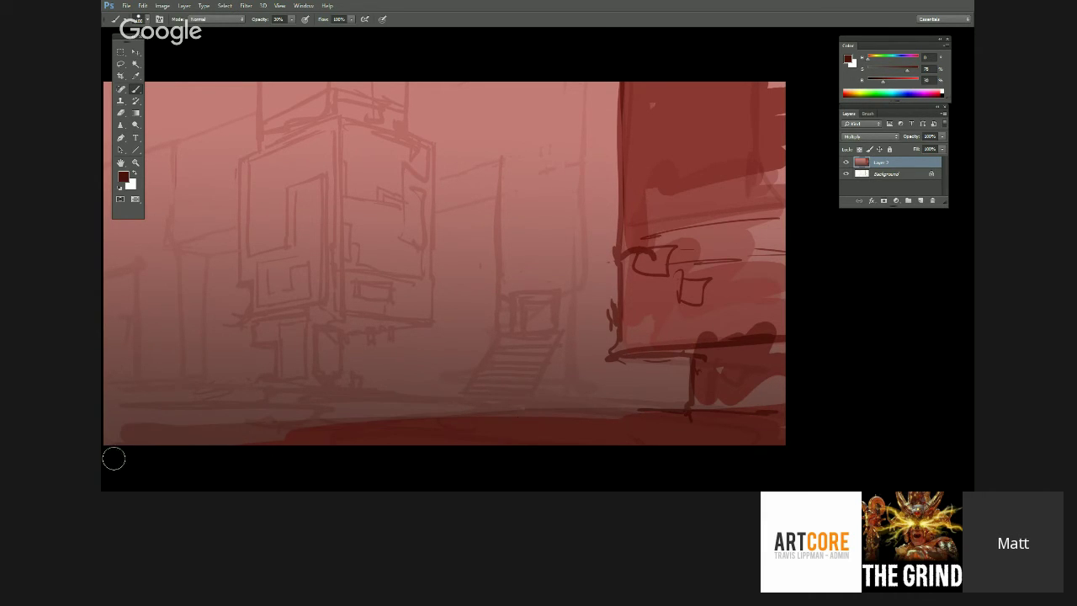
left_click(590, 355, "alt")
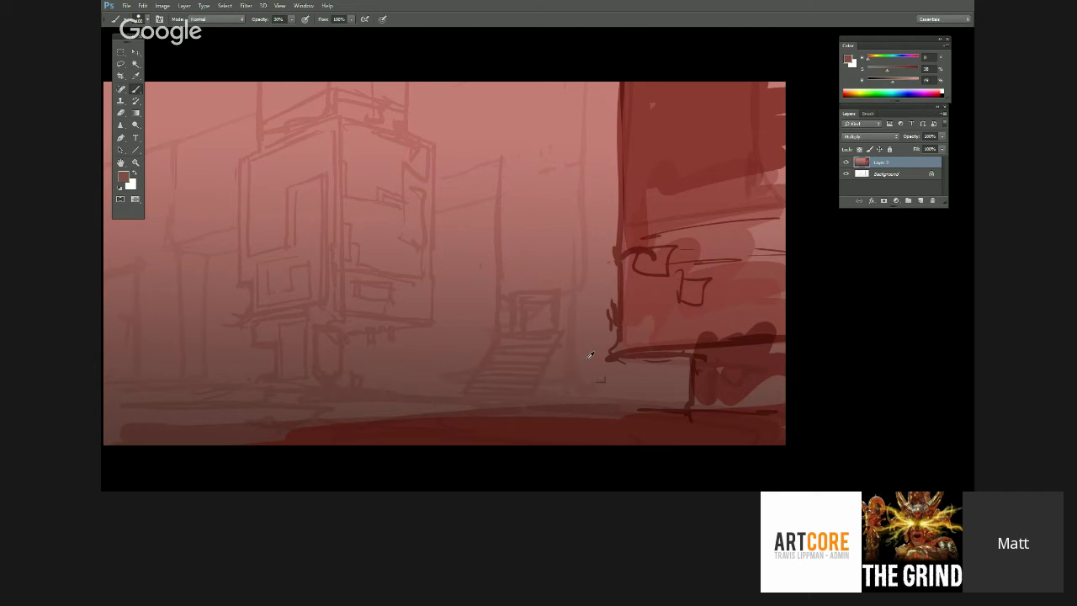
left_click(382, 441, "alt")
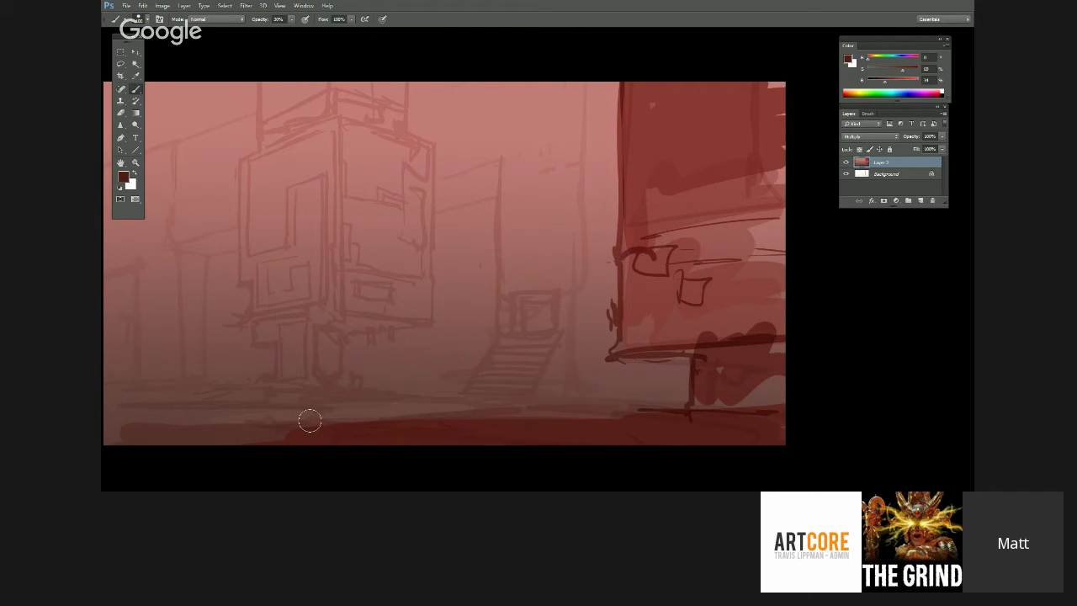
left_click_drag(310, 421, 639, 414)
left_click_drag(395, 411, 226, 429)
left_click_drag(325, 427, 108, 439)
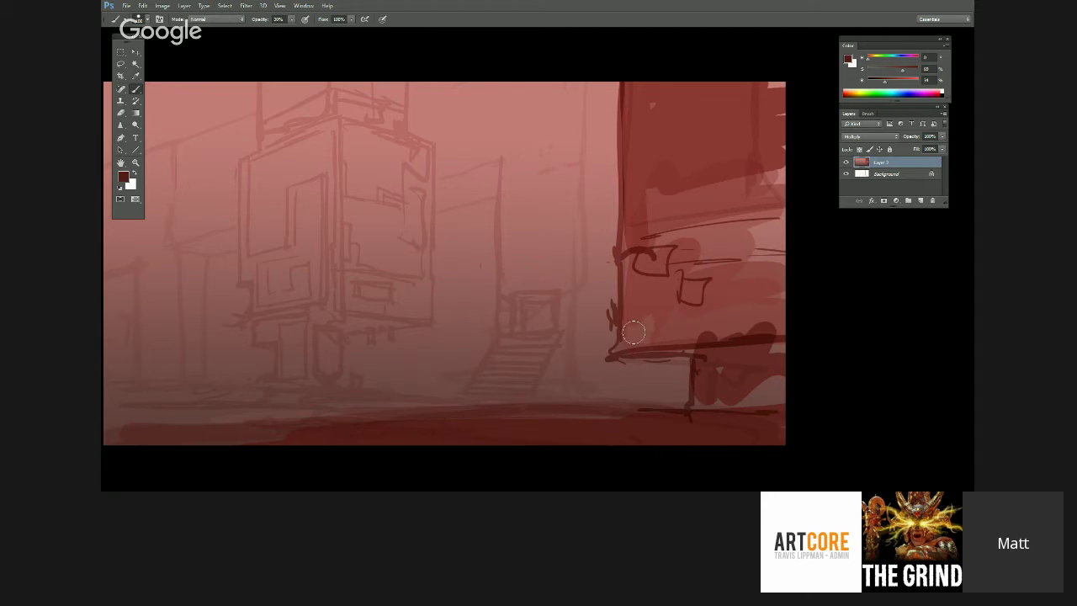
- Shade the foreground building's lower wall and recessed base with sampled dark reds, using 30% brush opacity on the wall
left_click(618, 279, "alt")
mouse_move(757, 385)
left_mouse_down()
mouse_move(736, 320)
mouse_move(748, 400)
mouse_move(782, 414)
mouse_move(715, 421)
mouse_move(624, 353)
mouse_move(746, 345)
left_mouse_up()
left_click(745, 340, "alt")
left_click(649, 348, "alt")
key("3")
mouse_move(633, 321)
left_mouse_down()
mouse_move(638, 205)
mouse_move(699, 297)
mouse_move(768, 327)
mouse_move(736, 219)
mouse_move(719, 228)
mouse_move(761, 220)
mouse_move(770, 145)
left_mouse_up()
- Paint dark shadows along the middle tower's central corner, underside edges and supporting column using sampled reds
mouse_move(324, 370)
left_mouse_down()
mouse_move(320, 324)
mouse_move(406, 325)
mouse_move(323, 319)
mouse_move(314, 331)
mouse_move(331, 296)
mouse_move(329, 178)
left_mouse_up()
left_click(403, 340, "alt")
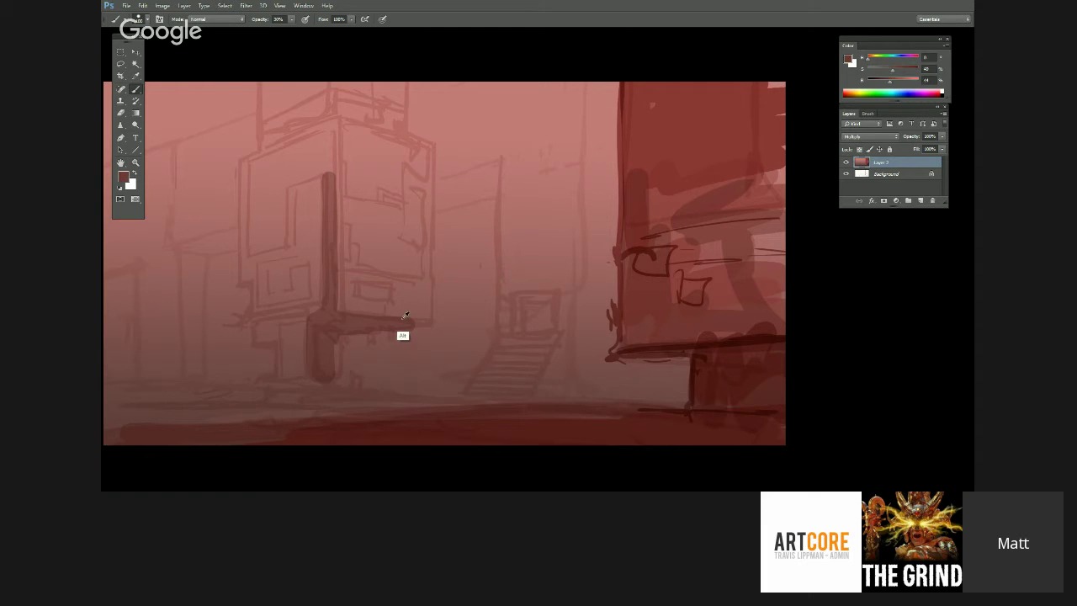
key("0")
left_click_drag(402, 323, 429, 322)
left_click(306, 278, "alt")
left_click_drag(256, 304, 242, 284)
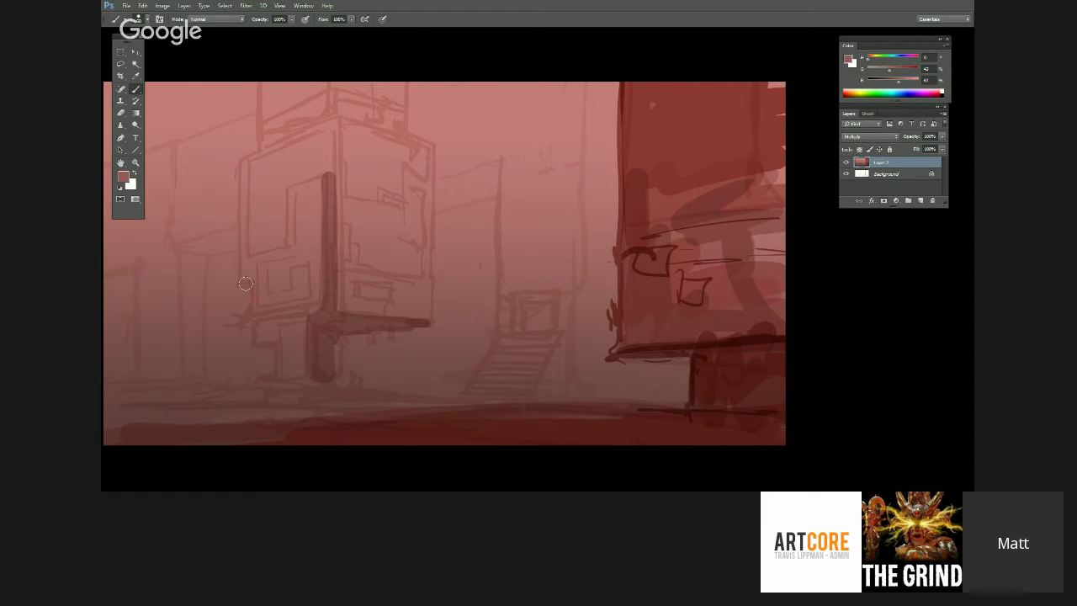
left_click(325, 312, "alt")
mouse_move(256, 320)
left_mouse_down()
mouse_move(308, 310)
mouse_move(256, 318)
mouse_move(257, 345)
mouse_move(279, 345)
mouse_move(280, 373)
mouse_move(259, 382)
mouse_move(359, 383)
left_mouse_up()
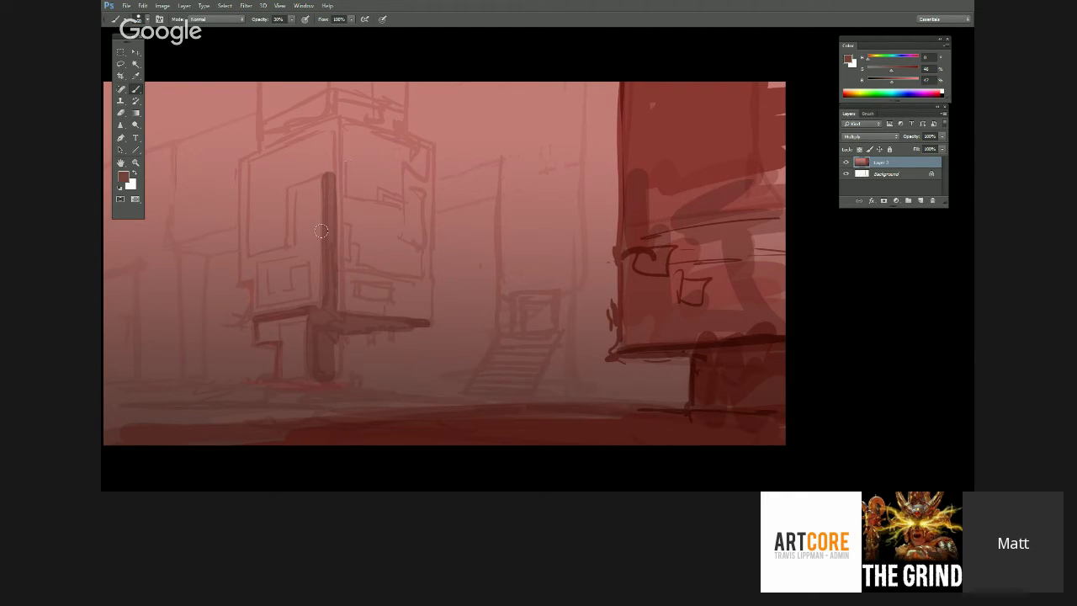
- Glaze both faces and the upper block of the middle tower with muted red-brown at 30% brush opacity
mouse_move(255, 269)
left_mouse_down()
mouse_move(246, 208)
mouse_move(281, 144)
mouse_move(262, 116)
mouse_move(284, 280)
mouse_move(258, 165)
mouse_move(264, 270)
mouse_move(271, 257)
mouse_move(297, 350)
mouse_move(312, 78)
mouse_move(323, 86)
mouse_move(330, 256)
mouse_move(322, 117)
mouse_move(305, 69)
mouse_move(284, 91)
mouse_move(278, 122)
mouse_move(299, 269)
mouse_move(397, 278)
mouse_move(346, 88)
mouse_move(343, 196)
mouse_move(380, 120)
mouse_move(388, 134)
mouse_move(400, 118)
mouse_move(405, 178)
mouse_move(422, 149)
mouse_move(428, 164)
mouse_move(414, 259)
mouse_move(392, 141)
mouse_move(360, 254)
mouse_move(350, 159)
mouse_move(344, 264)
left_mouse_up()
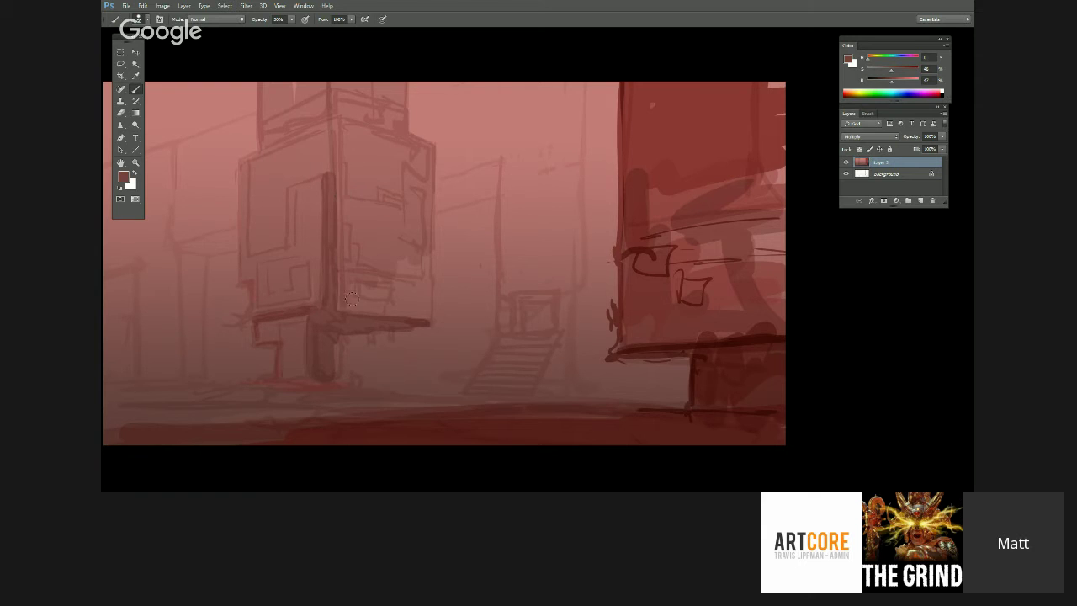
mouse_move(390, 315)
left_mouse_down()
mouse_move(423, 316)
mouse_move(416, 264)
left_mouse_up()
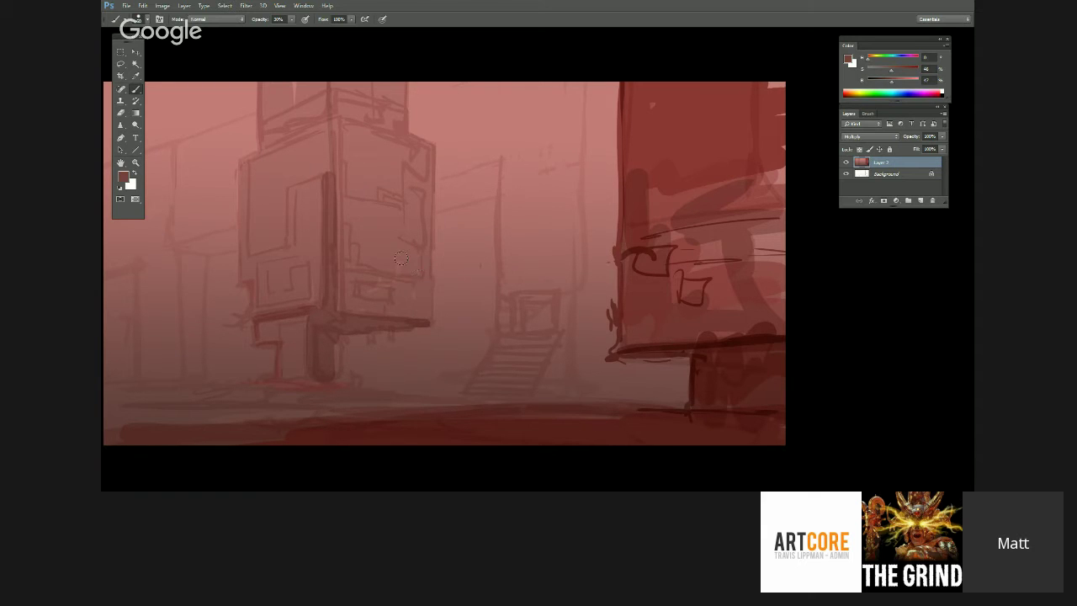
left_click_drag(538, 351, 528, 359)
left_click(654, 355, "alt")
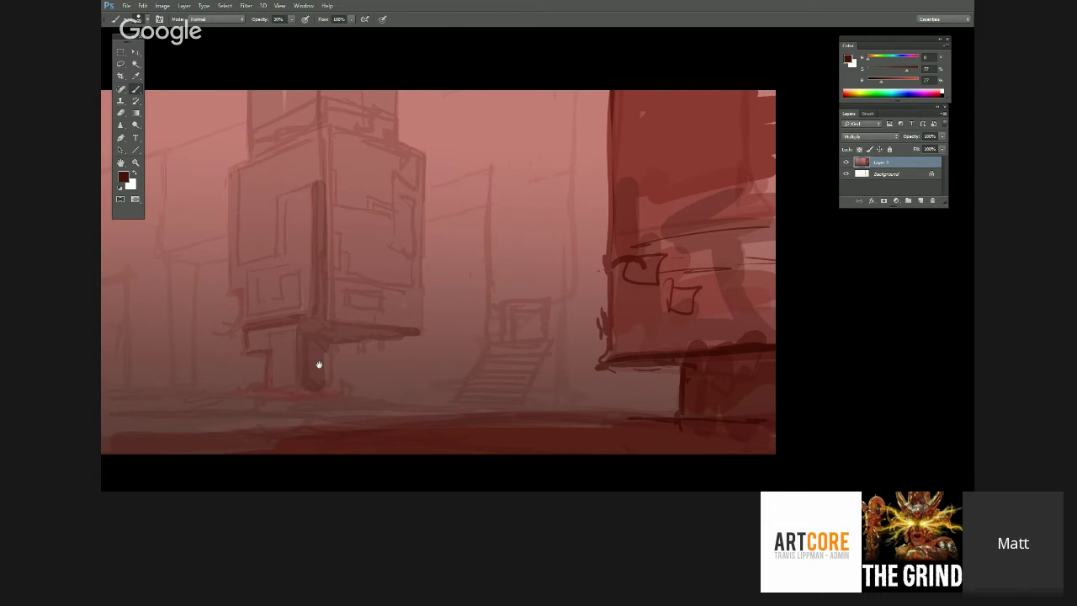
left_click_drag(319, 364, 379, 293)
left_click(386, 273, "alt")
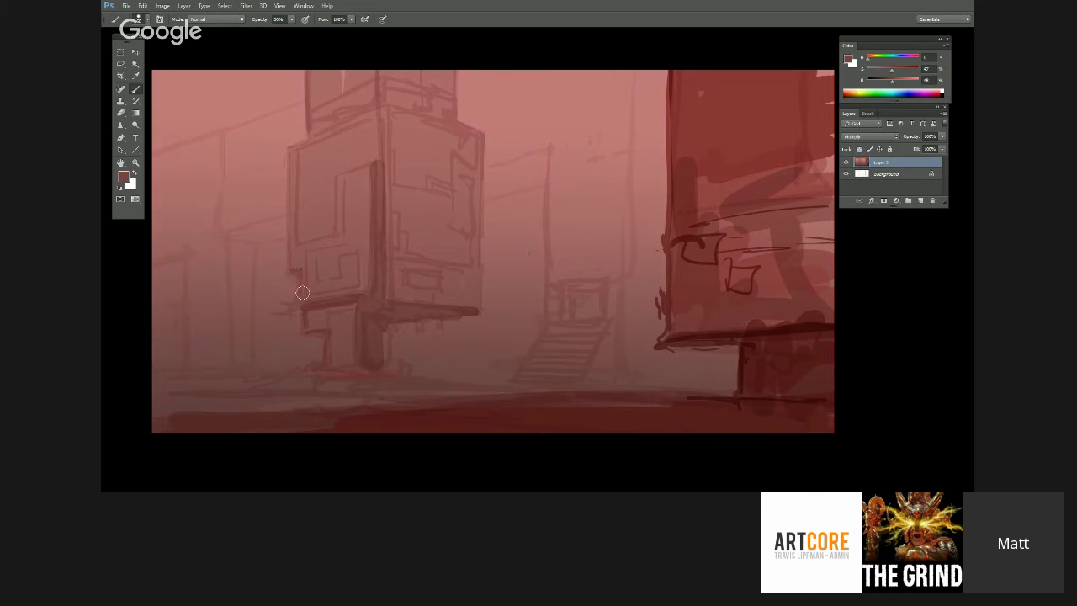
- Deepen the foreground ground below the foreground building with a dark red sampled from its underside
left_click_drag(541, 322, 527, 338)
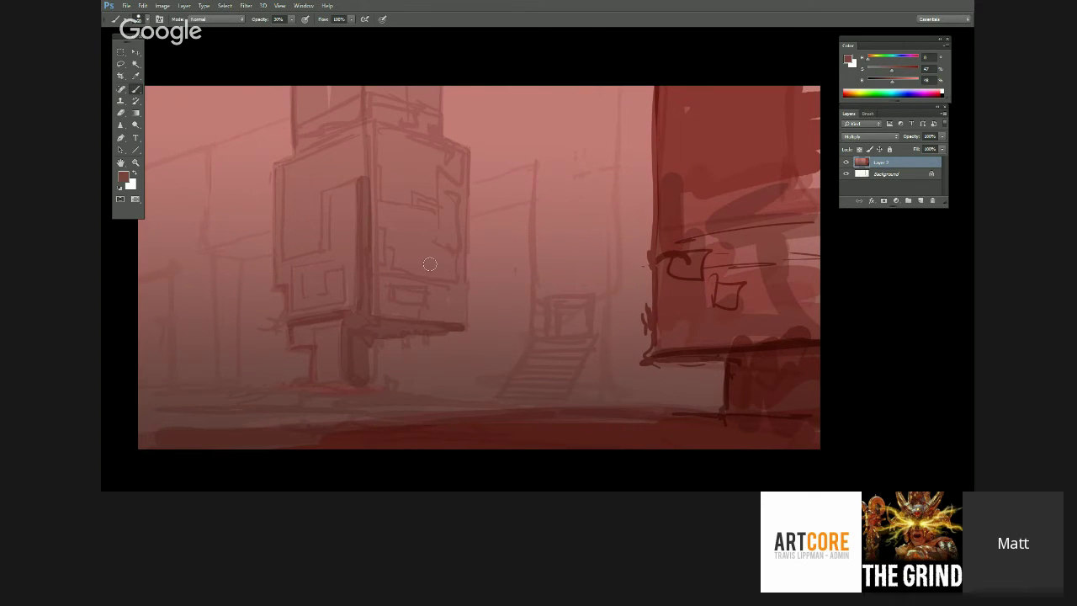
left_click(707, 346, "alt")
left_click_drag(663, 425, 472, 443)
mouse_move(684, 432)
left_mouse_down()
mouse_move(254, 450)
mouse_move(183, 469)
mouse_move(729, 411)
left_mouse_up()
- Paint a dark silhouette of a hatted figure holding a staff in front of the stairs, with a dark ground patch beneath it
left_click(734, 341, "alt")
mouse_move(509, 377)
left_mouse_down()
mouse_move(530, 394)
mouse_move(515, 383)
mouse_move(524, 416)
left_mouse_up()
left_click_drag(518, 356, 522, 349)
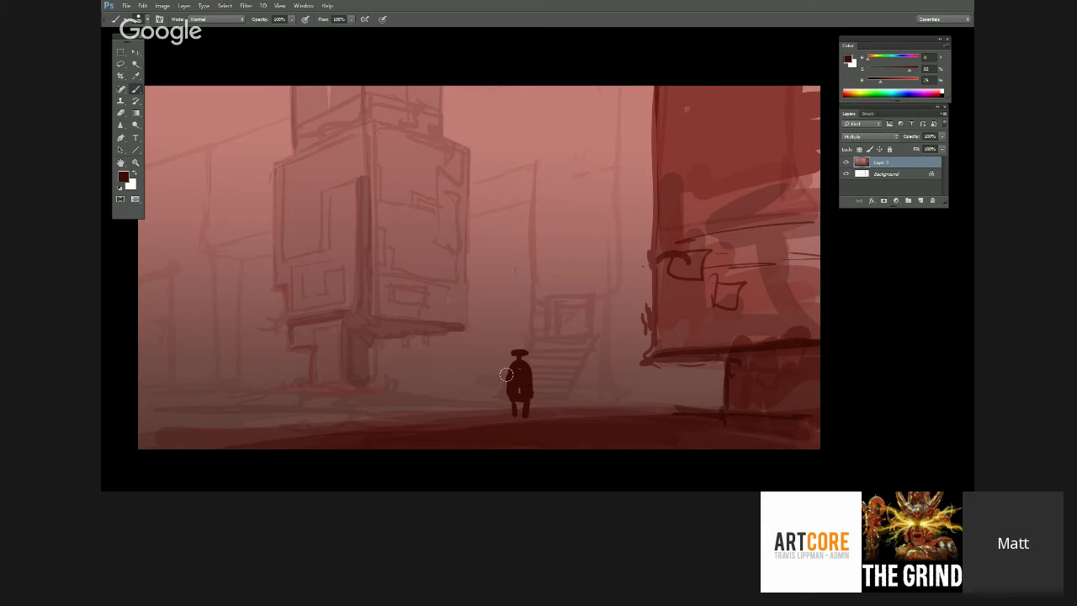
mouse_move(502, 357)
left_mouse_down()
mouse_move(507, 420)
mouse_move(589, 423)
left_mouse_up()
left_click_drag(453, 436, 772, 432)
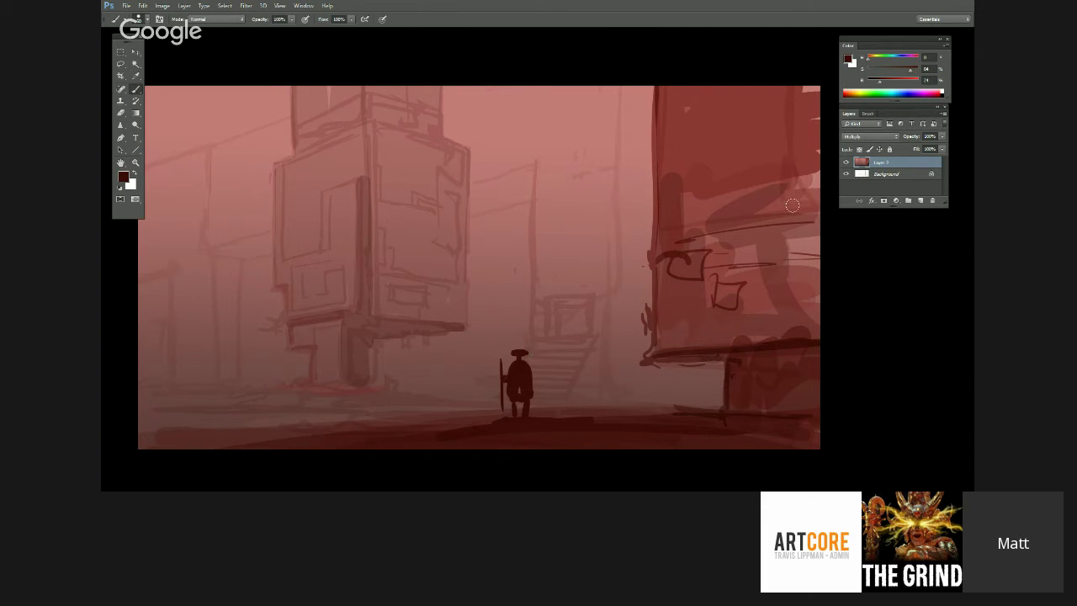
- Strengthen the middle tower's central corner, underside edges and support legs with dark red sampled from the foreground building
left_click(372, 326, "alt")
left_click(676, 353, "alt")
left_click(680, 348, "alt")
left_click_drag(286, 322, 354, 312)
mouse_move(358, 318)
left_mouse_down()
mouse_move(360, 213)
mouse_move(369, 317)
mouse_move(435, 321)
mouse_move(416, 323)
mouse_move(422, 335)
mouse_move(453, 328)
mouse_move(350, 331)
mouse_move(348, 370)
mouse_move(355, 359)
mouse_move(366, 387)
left_mouse_up()
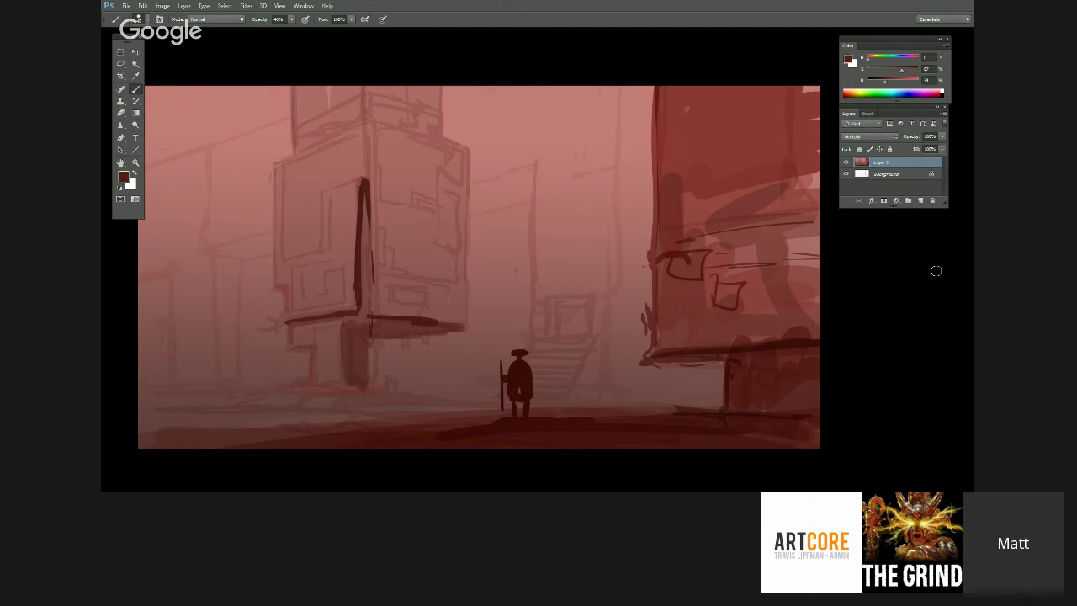
mouse_move(291, 326)
left_mouse_down()
mouse_move(316, 348)
mouse_move(316, 386)
mouse_move(342, 344)
mouse_move(309, 326)
mouse_move(358, 372)
left_mouse_up()
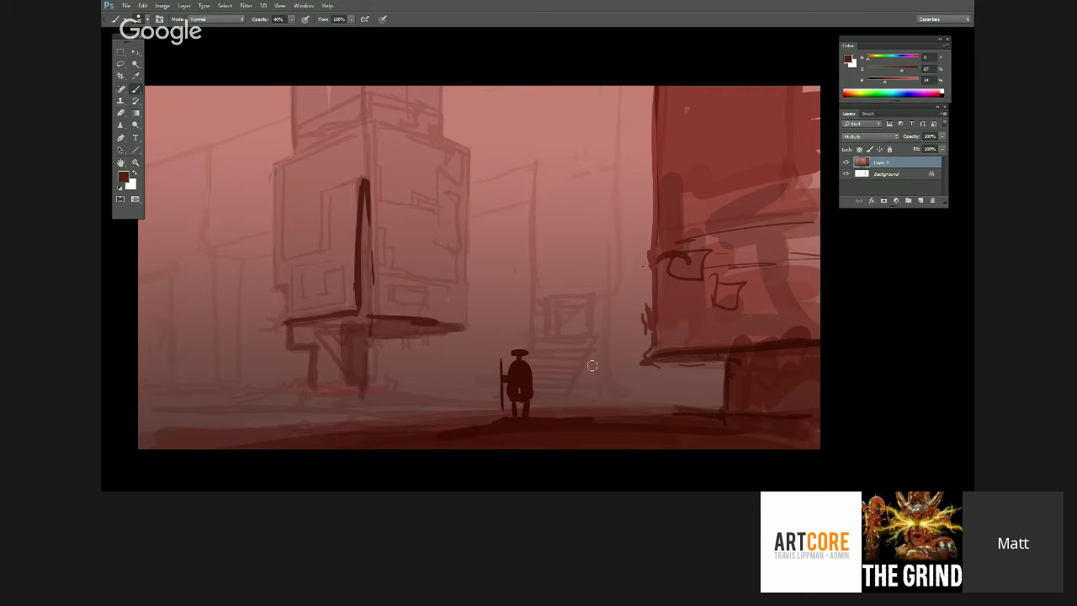
- Open the lichen-covered rock texture from the PHOTO_REF folder in a separate window below the free workspace area
left_click_drag(575, 310, 586, 319)
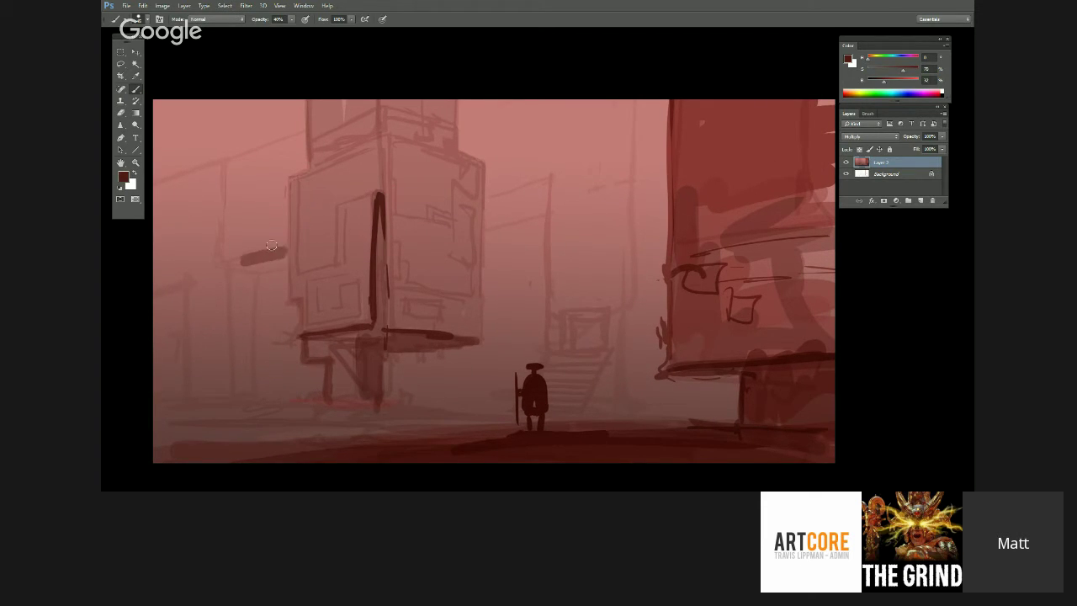
scroll(531, 320, "down", 2)
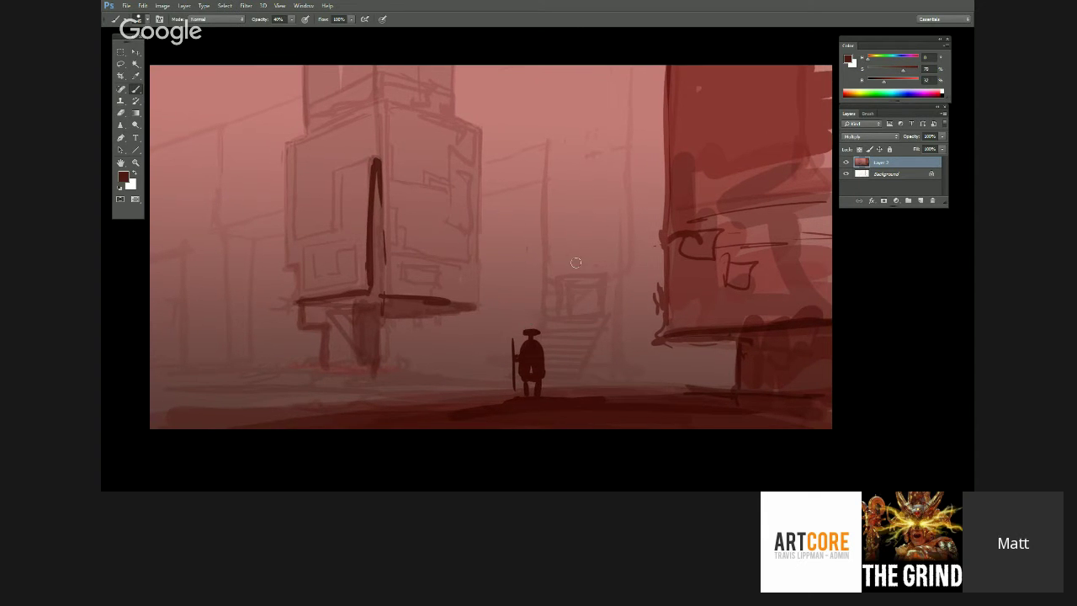
left_click_drag(497, 215, 551, 220)
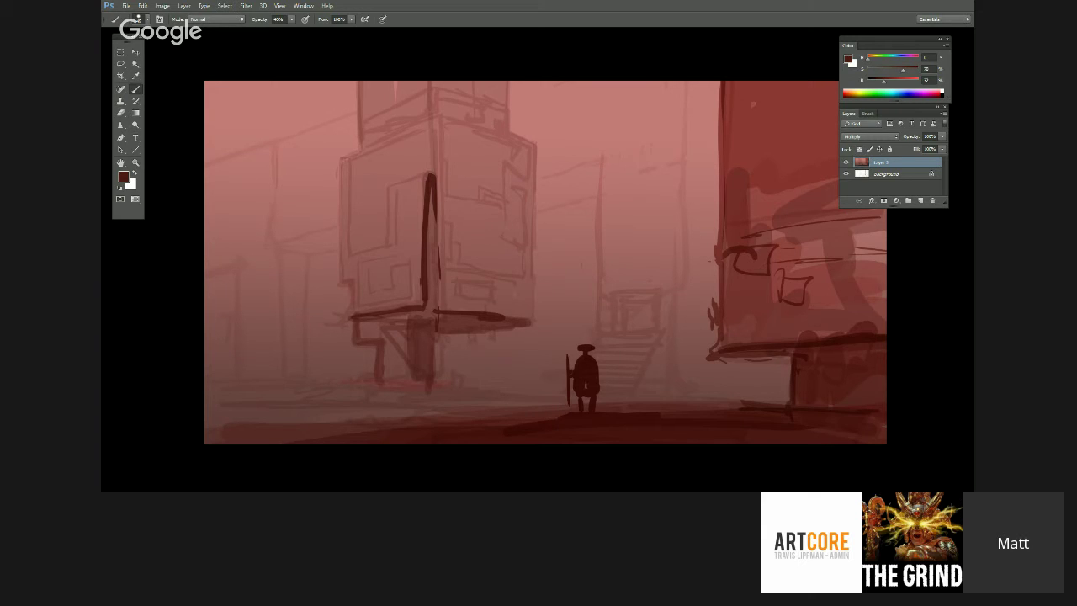
key("f")
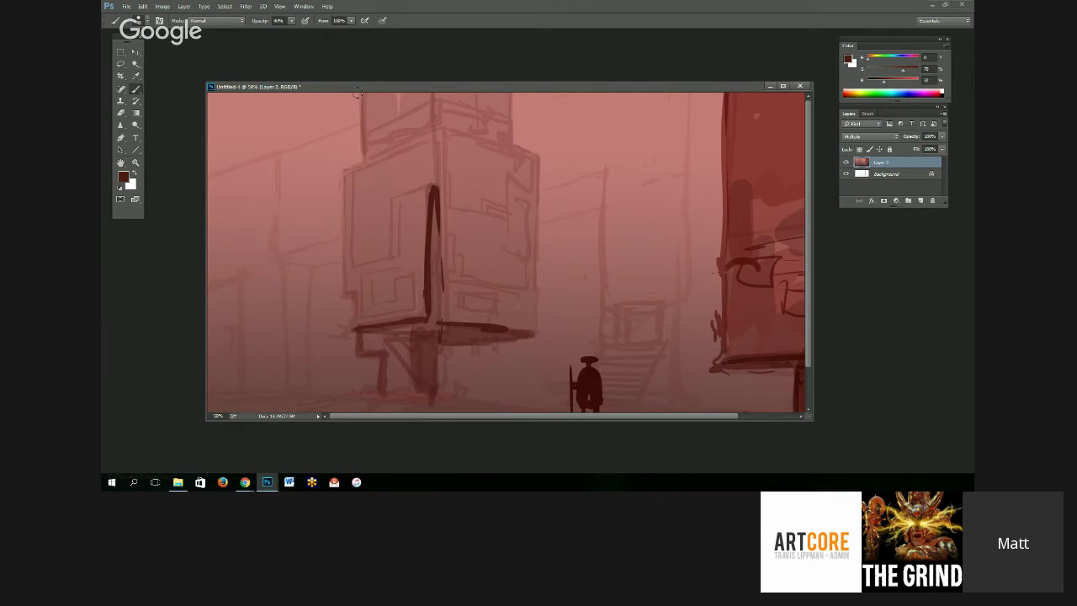
left_click_drag(372, 87, 529, 140)
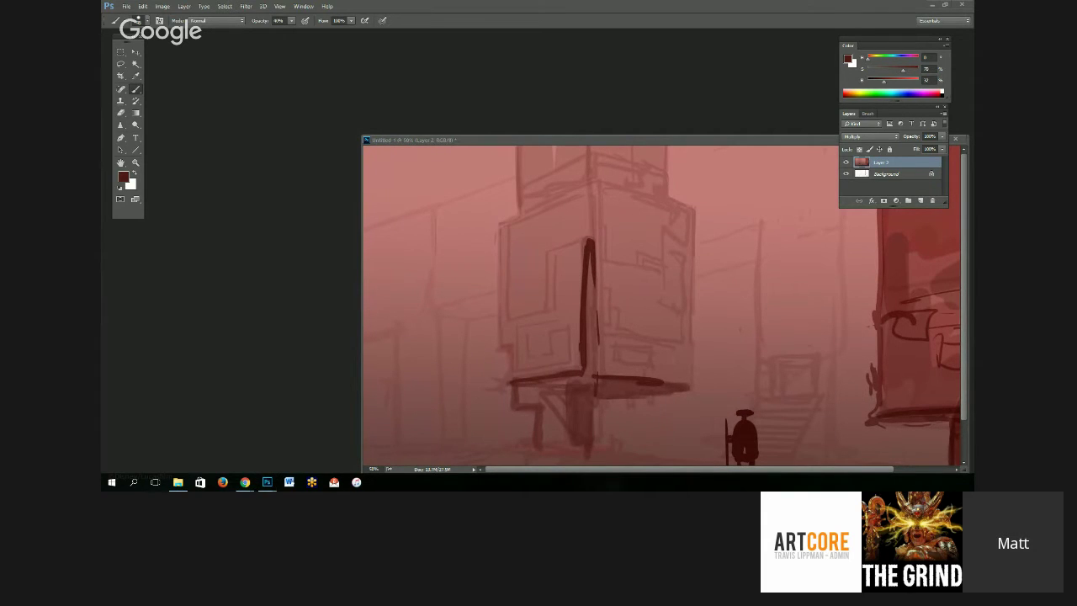
left_click(177, 482)
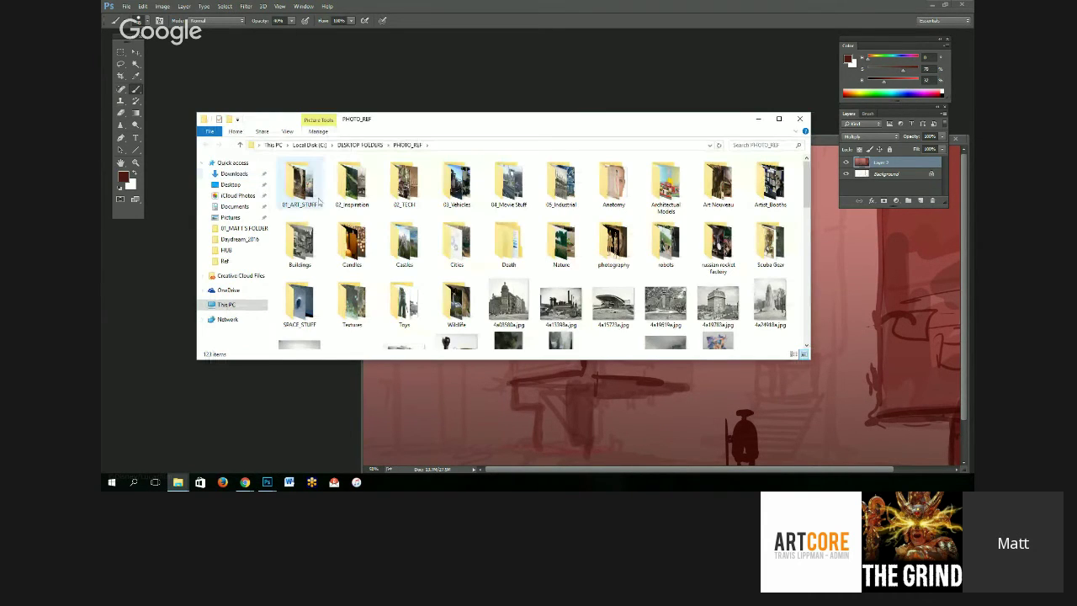
left_click_drag(404, 126, 101, 145)
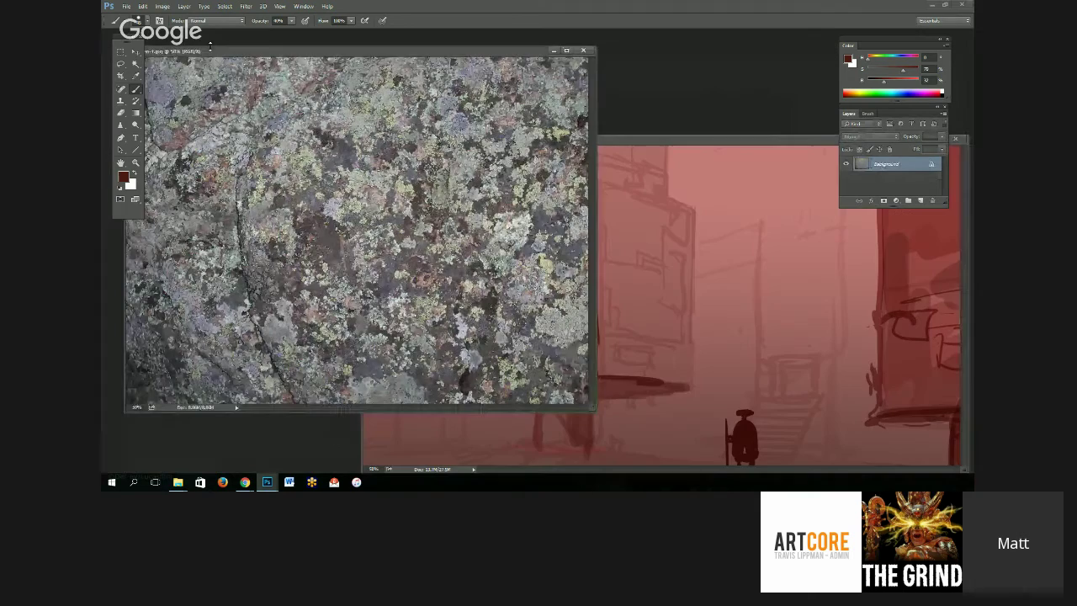
left_click_drag(210, 52, 237, 271)
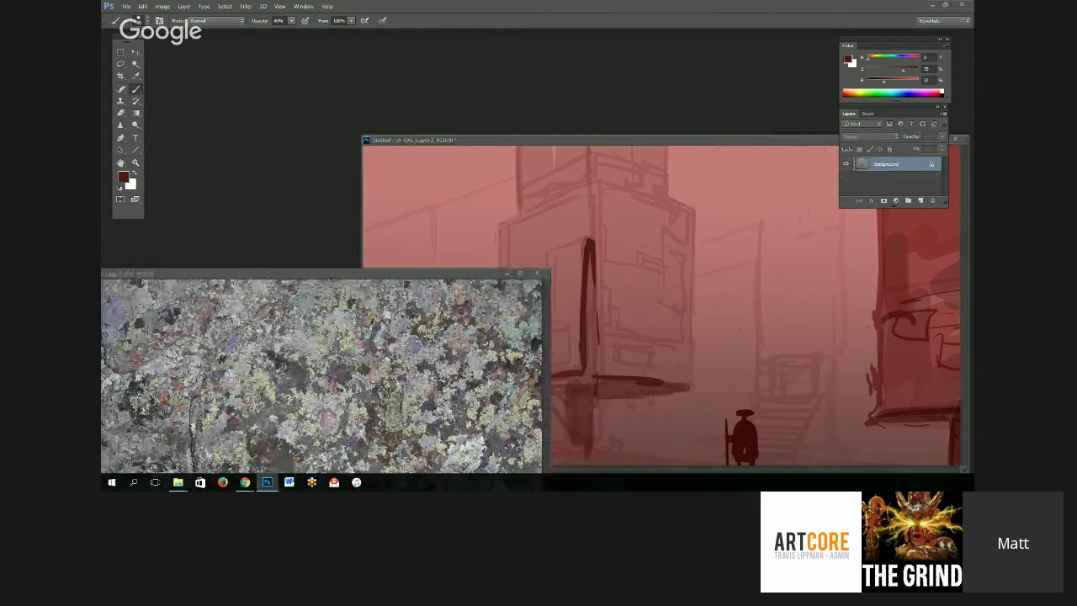
- Open the teal bokeh image texture_1.jpg and the colourful painterly city image as further reference documents
left_click_drag(101, 91, 243, 77)
left_click_drag(183, 36, 249, 77)
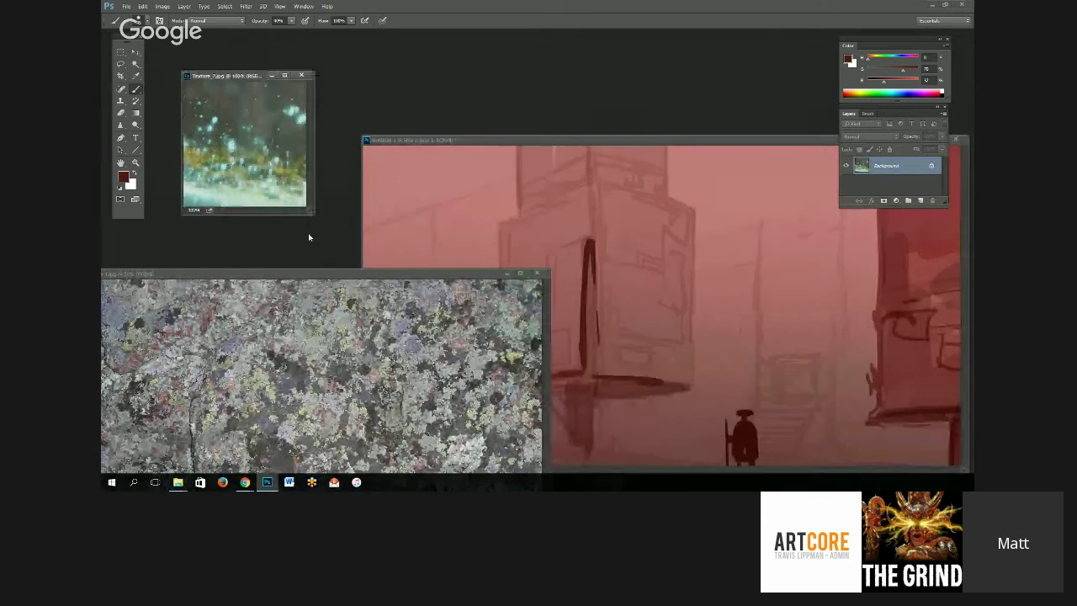
left_click_drag(313, 213, 359, 268)
left_click(177, 482)
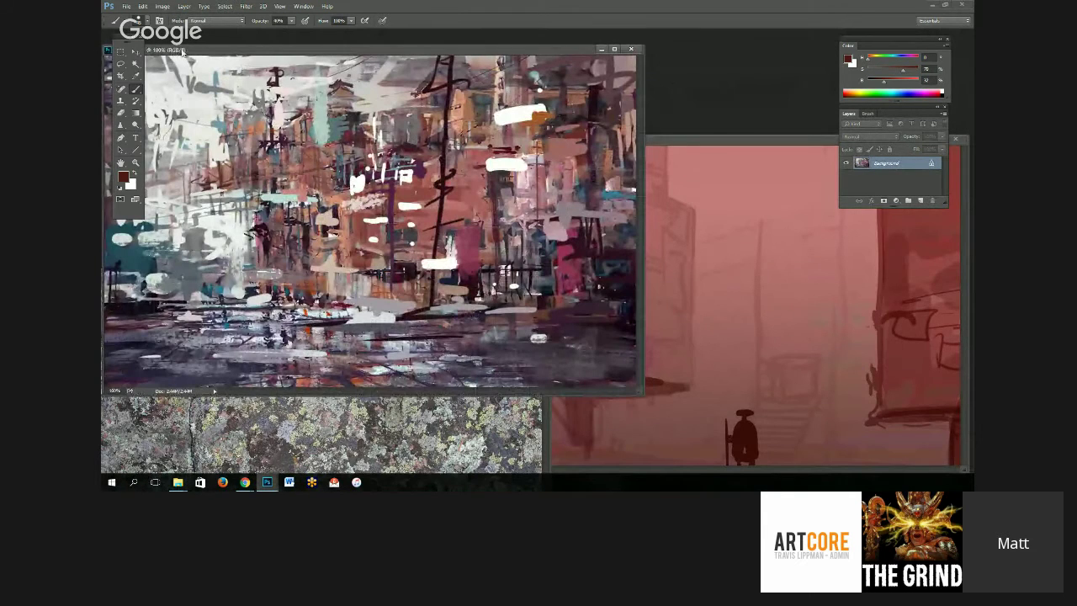
mouse_move(186, 53)
left_mouse_down()
mouse_move(187, 85)
mouse_move(187, 62)
left_mouse_up()
- Copy the painterly city image into the sketch as a new layer and enlarge the sketch's window to show the whole canvas
key("v")
left_click_drag(400, 154, 723, 253)
left_click_drag(611, 149, 448, 65)
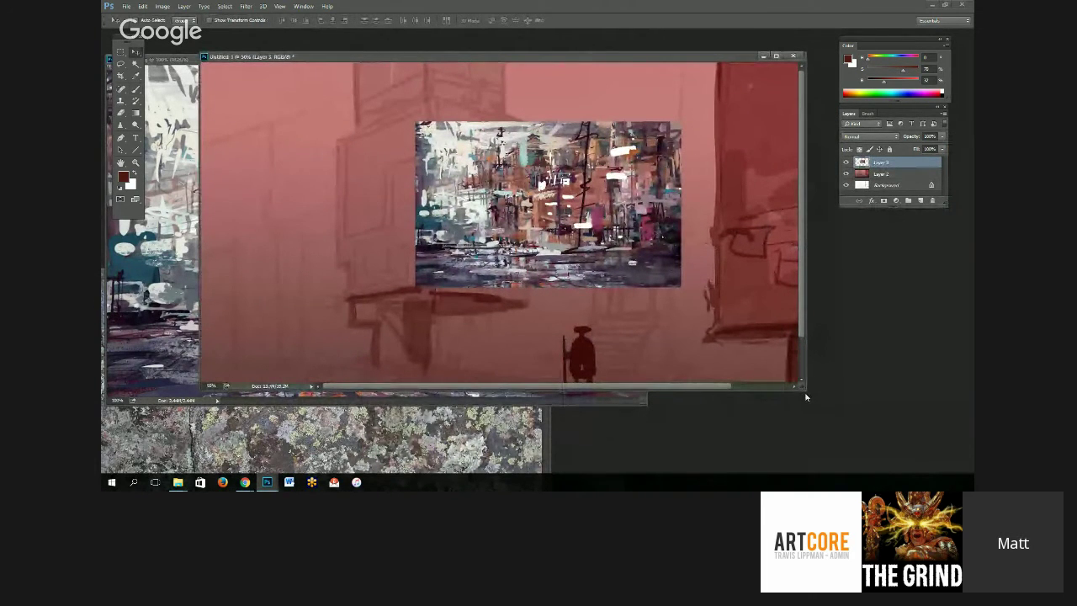
left_click_drag(812, 397, 884, 456)
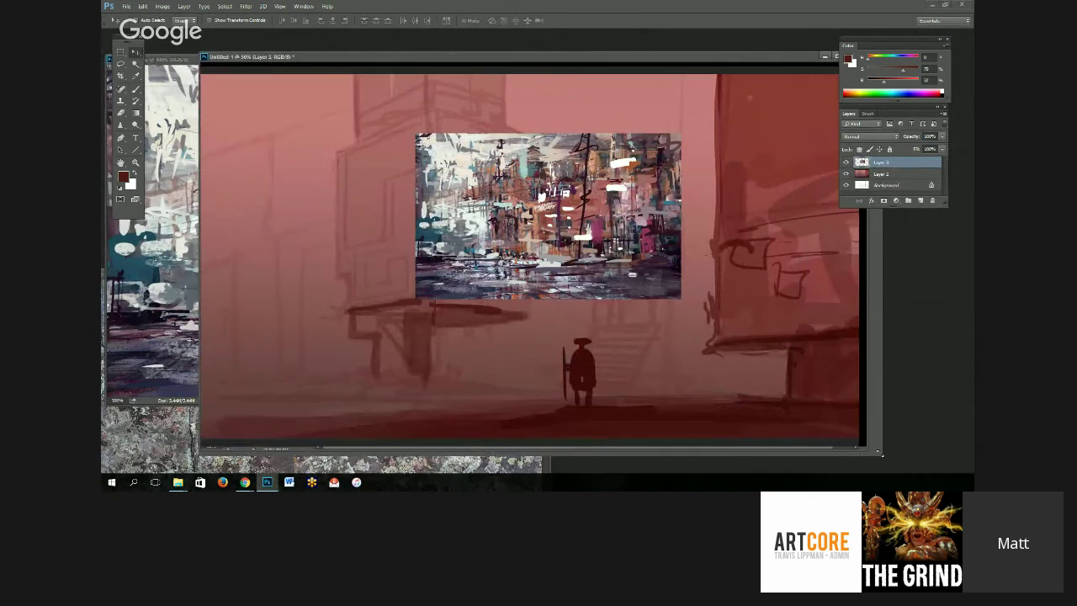
- Align the city image with the canvas's upper-left corner and scale it up to cover the whole canvas
left_click_drag(587, 212, 385, 150)
key("ctrl+t")
left_click_drag(451, 230, 948, 488)
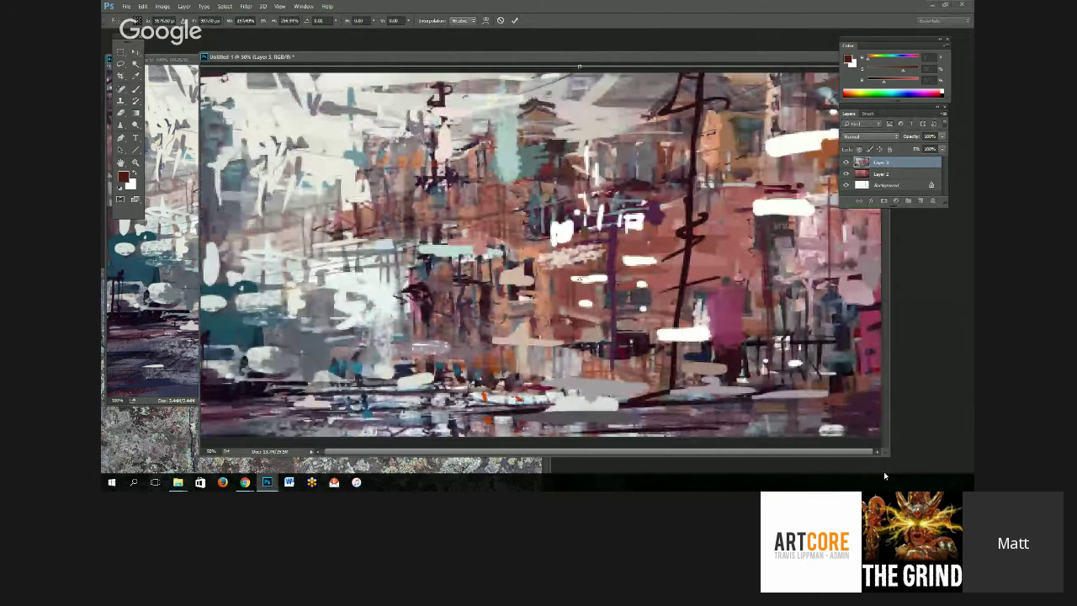
key("Return")
- Lower the fill of the city image layer so the red sketch shows through, and view the canvas full screen
left_click(941, 149)
left_click_drag(921, 159, 904, 164)
key("f")
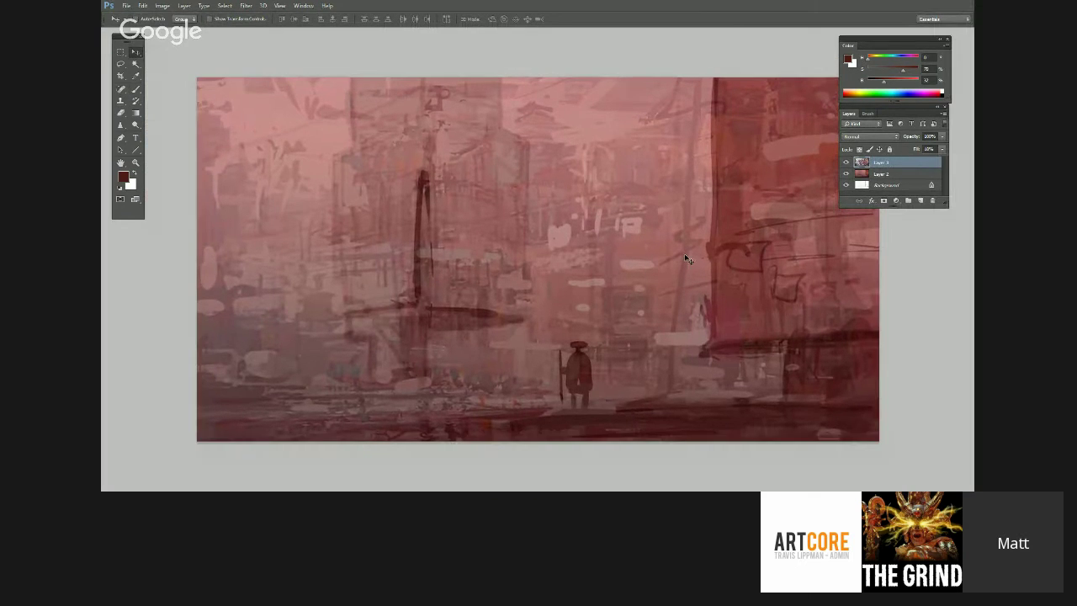
- Stretch the city image layer vertically to about 134% and reposition it over the sketch
key("ctrl+t")
left_click_drag(531, 157, 505, 262)
left_click_drag(550, 178, 550, 68)
left_click_drag(570, 387, 588, 280)
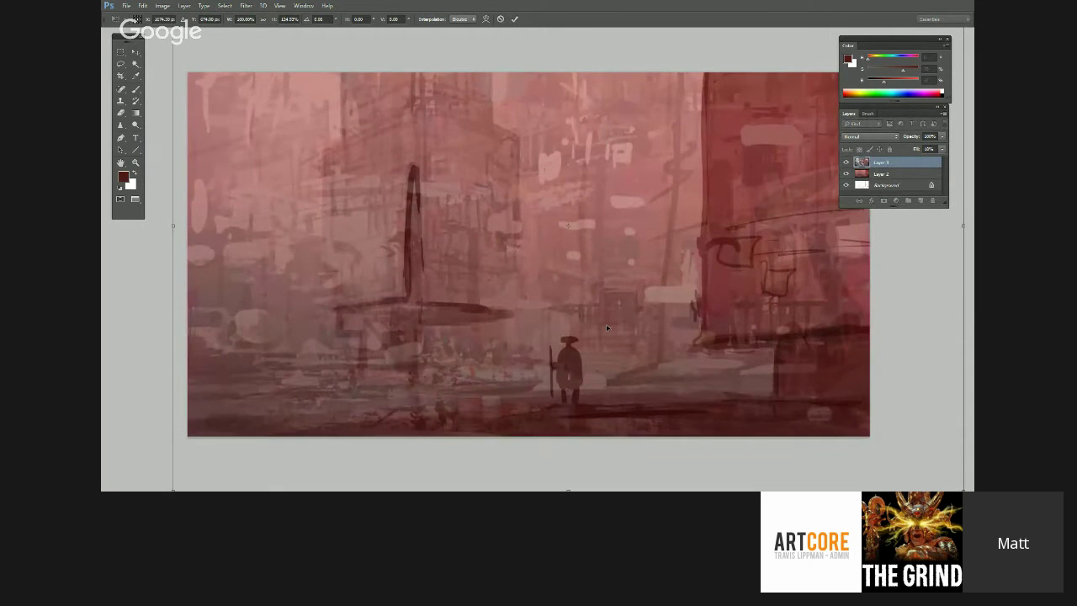
key("Return")
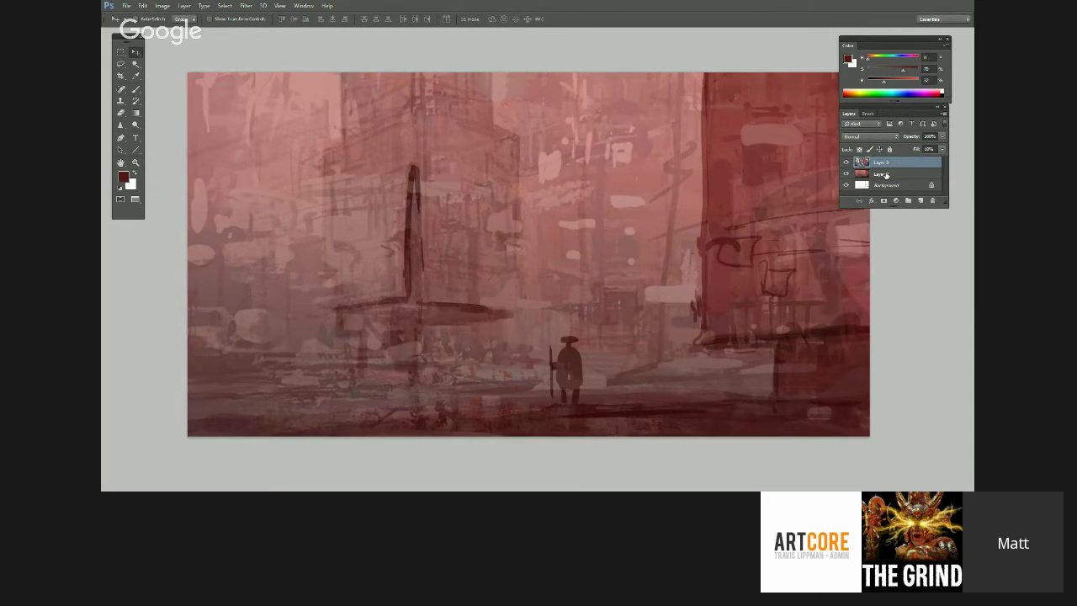
- Strengthen the colours of the city image layer by raising its saturation with Hue/Saturation
left_click(886, 175, "shift")
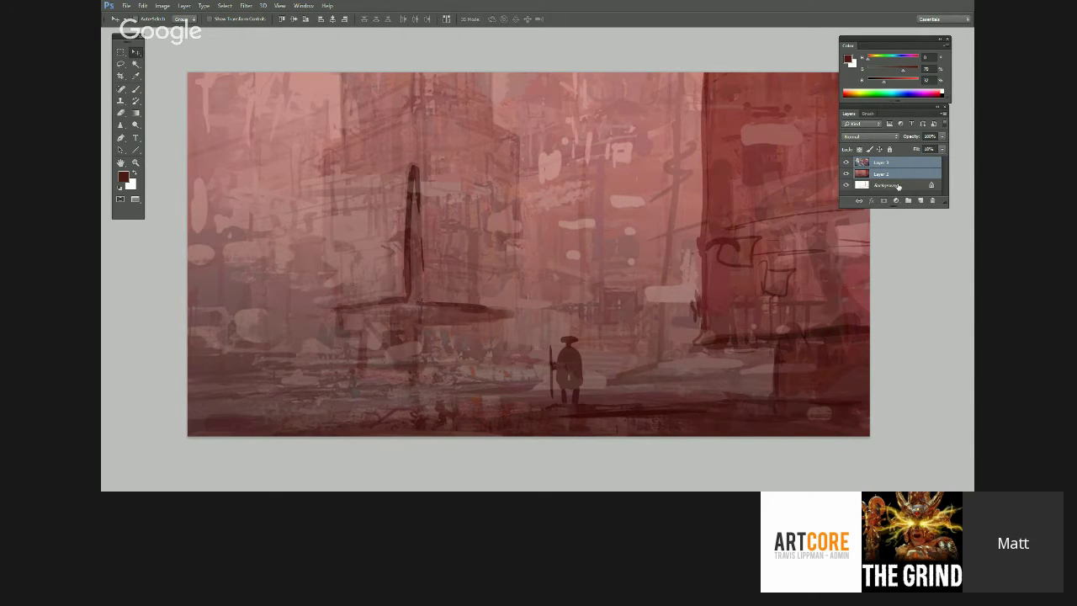
left_click(894, 166)
key("i")
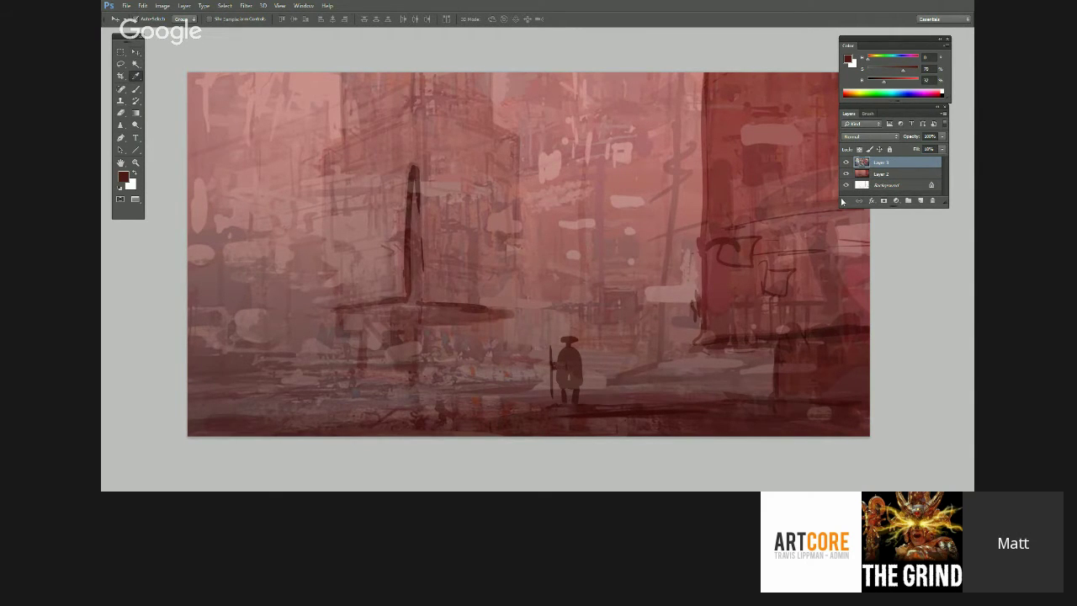
key("ctrl+u")
mouse_move(739, 266)
left_mouse_down()
mouse_move(764, 271)
mouse_move(726, 273)
mouse_move(741, 289)
mouse_move(778, 290)
mouse_move(768, 290)
left_mouse_up()
left_click(839, 219)
key("v")
- Lighten the city image layer slightly with a second Hue/Saturation adjustment
key("ctrl+u")
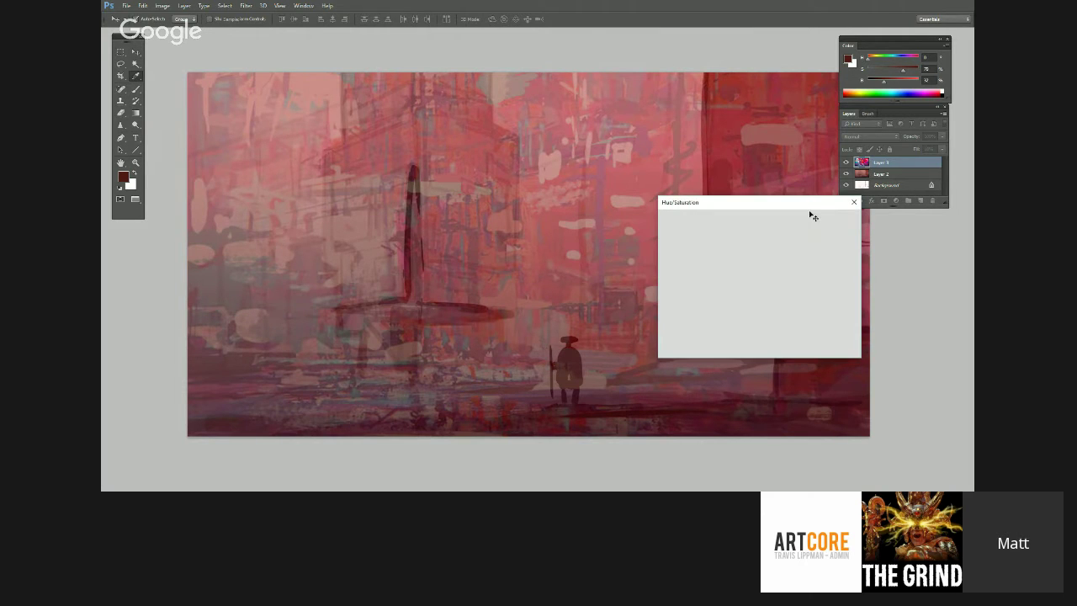
left_click_drag(738, 310, 754, 316)
left_click(838, 220)
key("v")
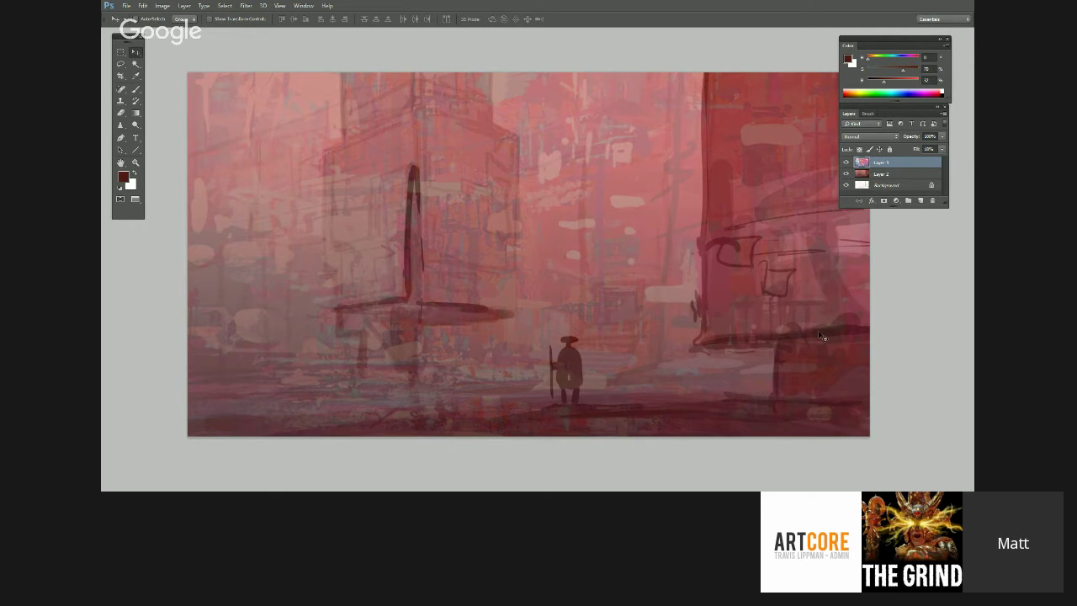
- Compare the painting with and without the city overlay, and merge the overlay with the red gradient layer
left_click(845, 164)
left_click(845, 163)
left_click(877, 174, "shift")
left_click(879, 165)
left_click(943, 114)
left_click(840, 227)
left_click(892, 175, "shift")
left_click(944, 115)
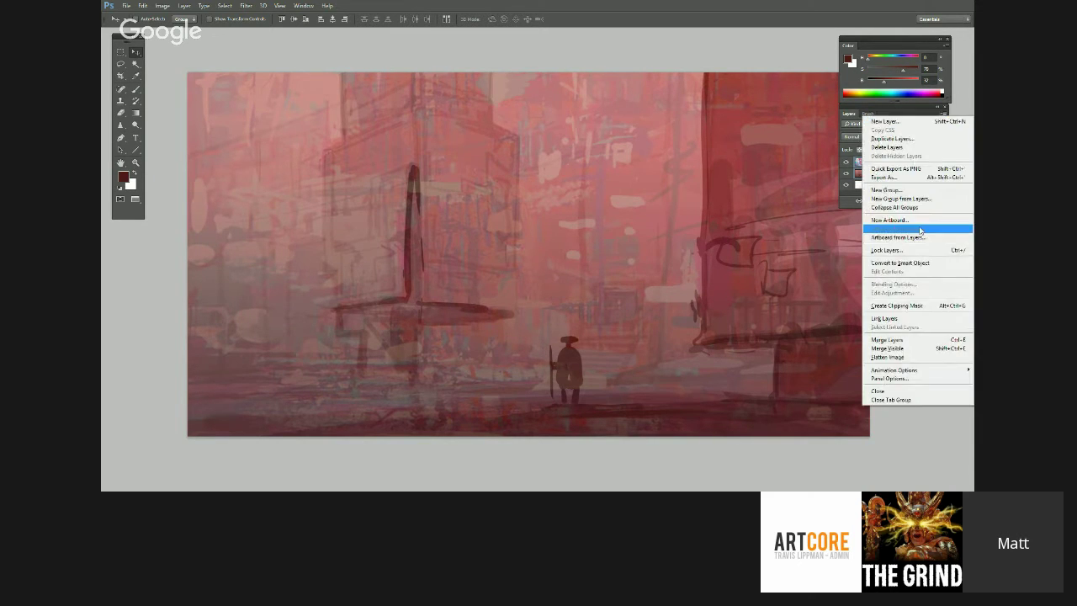
left_click(913, 341)
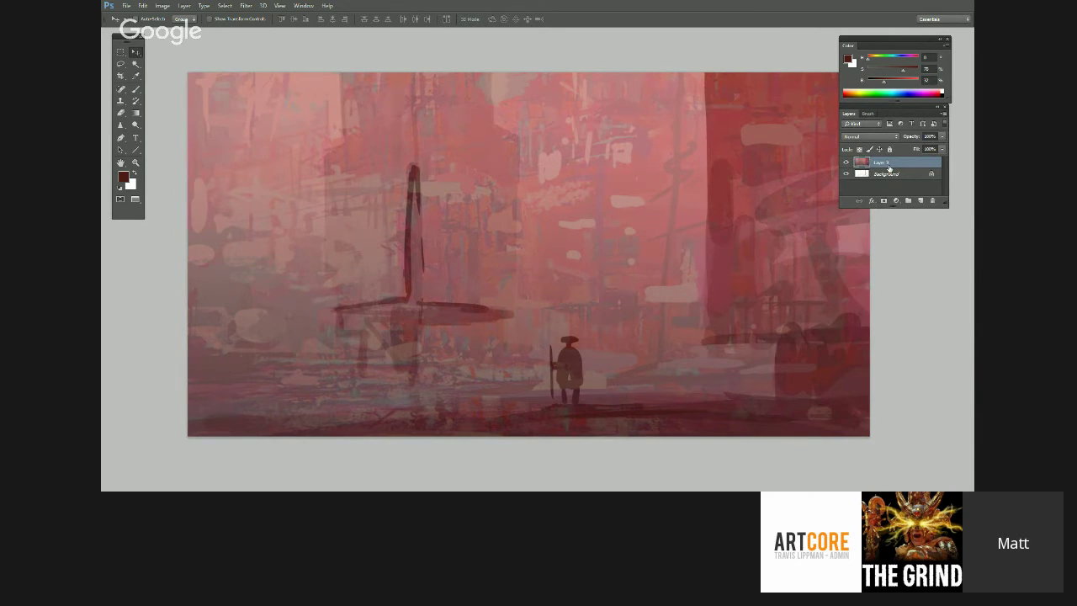
- Set the merged layer's blend mode to Multiply so the sketch lines show through
left_click(897, 136)
left_click(874, 167)
left_click_drag(550, 322, 566, 331)
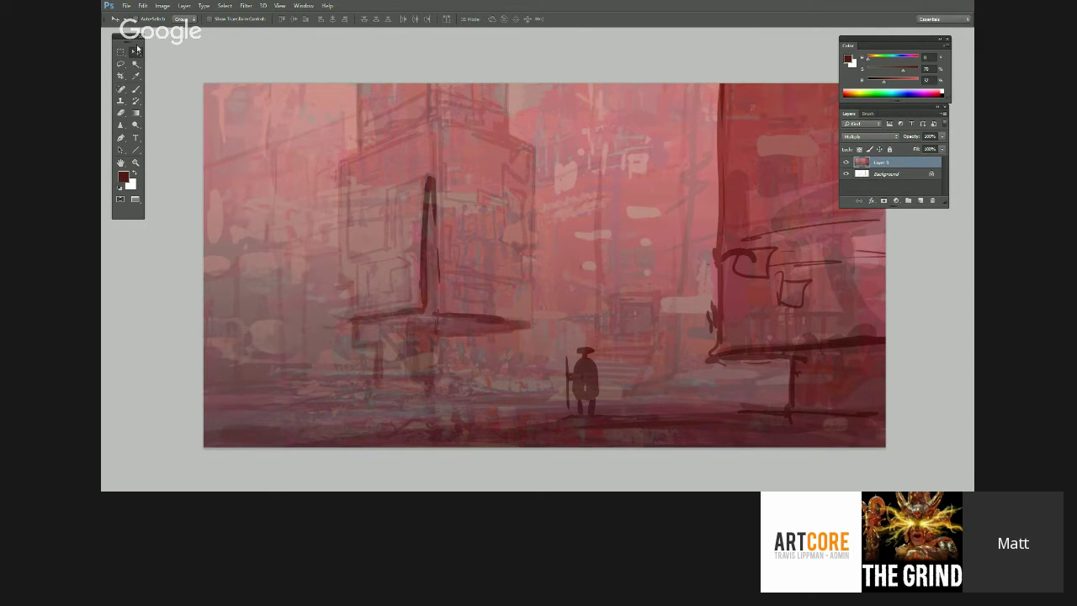
key("f")
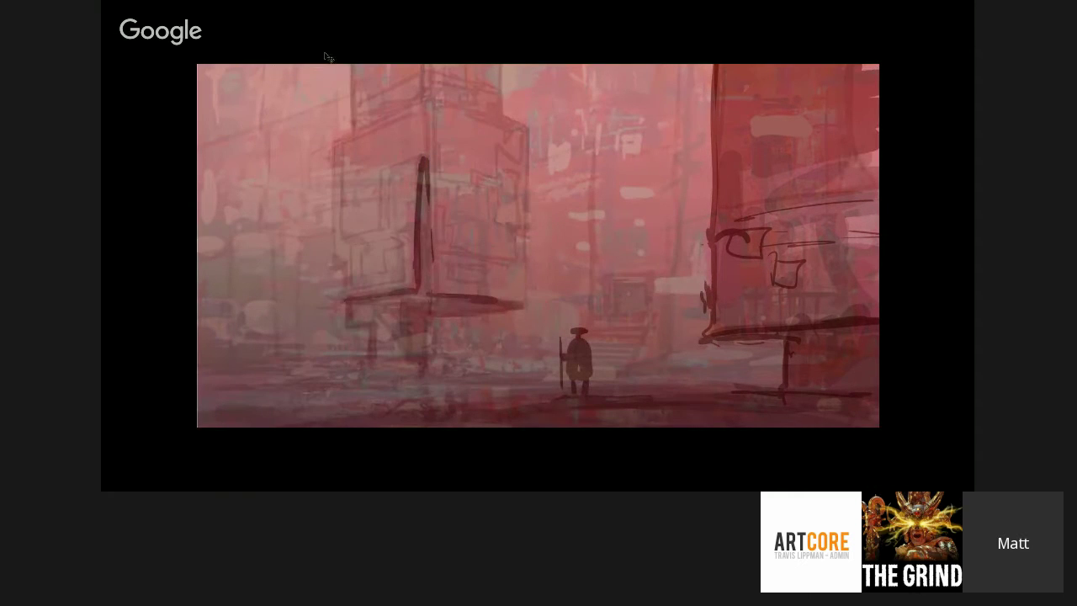
key("f")
left_click_drag(303, 59, 454, 42)
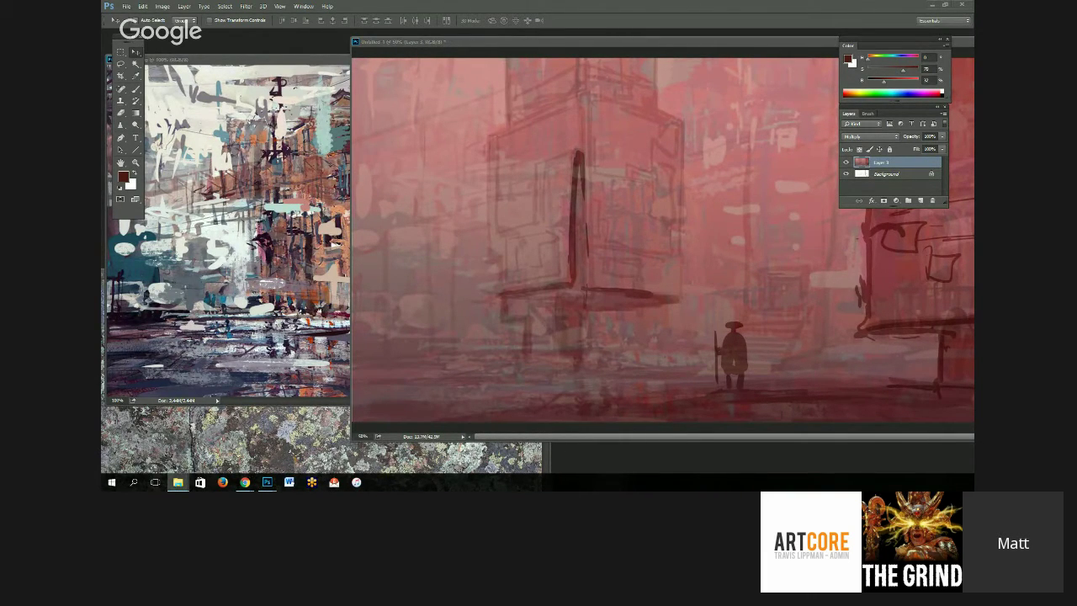
left_click_drag(524, 44, 359, 119)
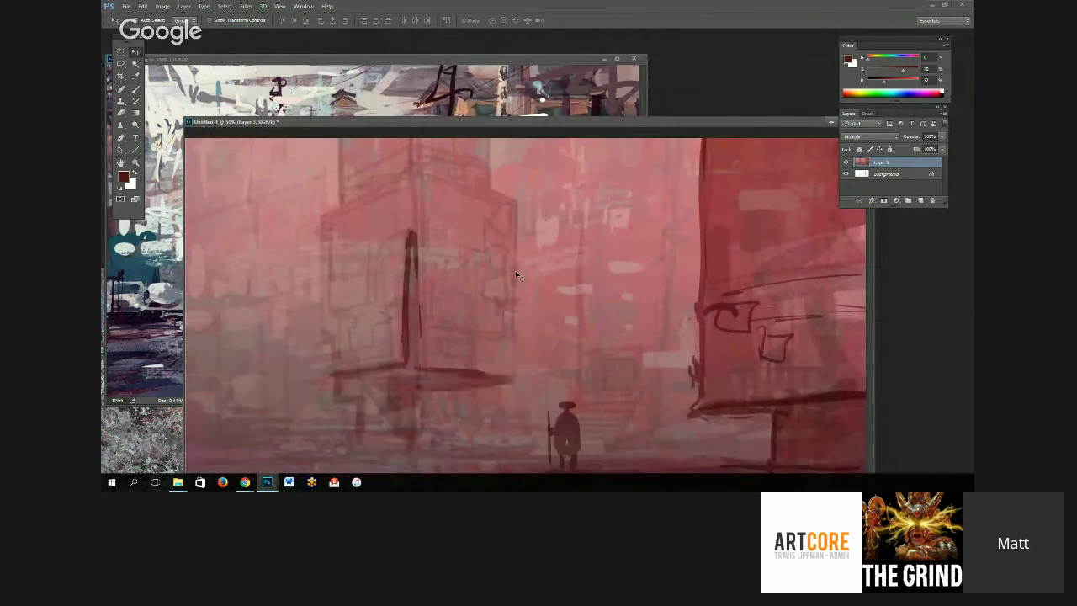
key("f")
- Load another brush set for the Brush tool and choose a textured bristle-like brush from it
left_click(137, 88)
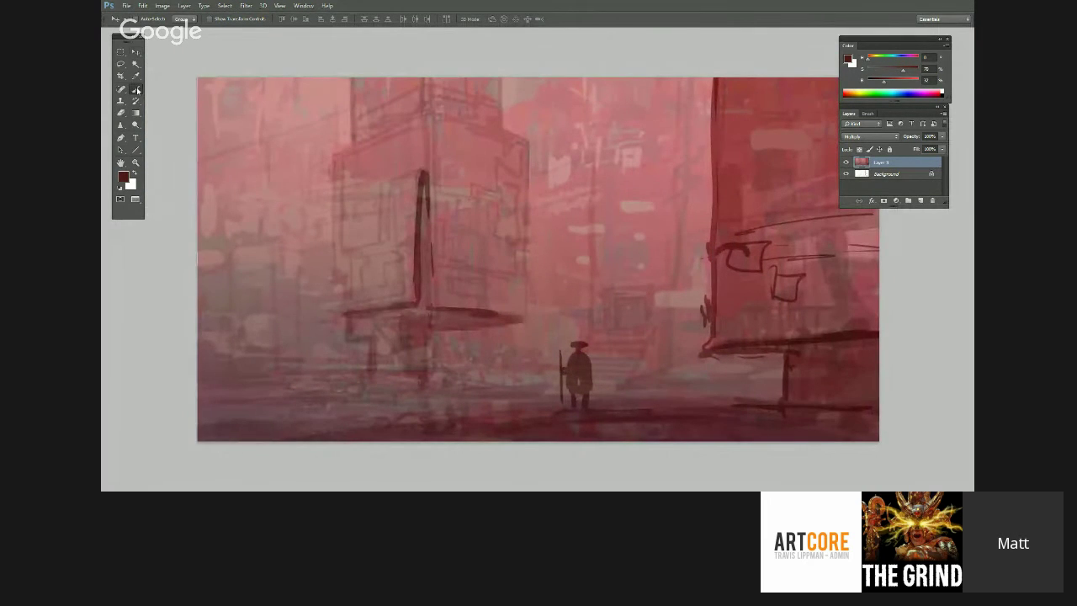
left_click(149, 20)
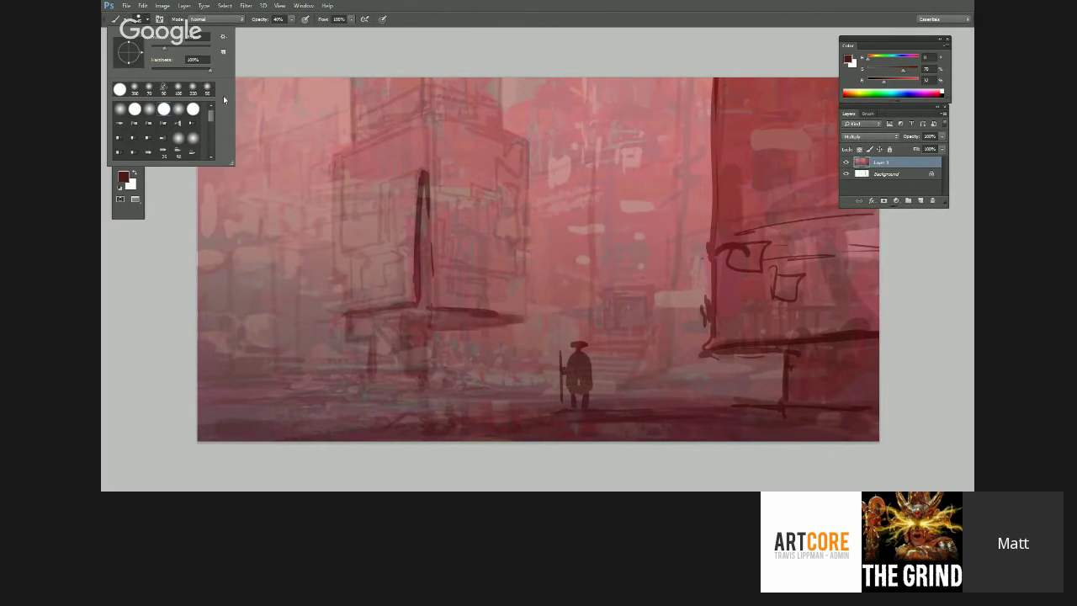
left_click(222, 37)
left_click(262, 324)
left_click(501, 189)
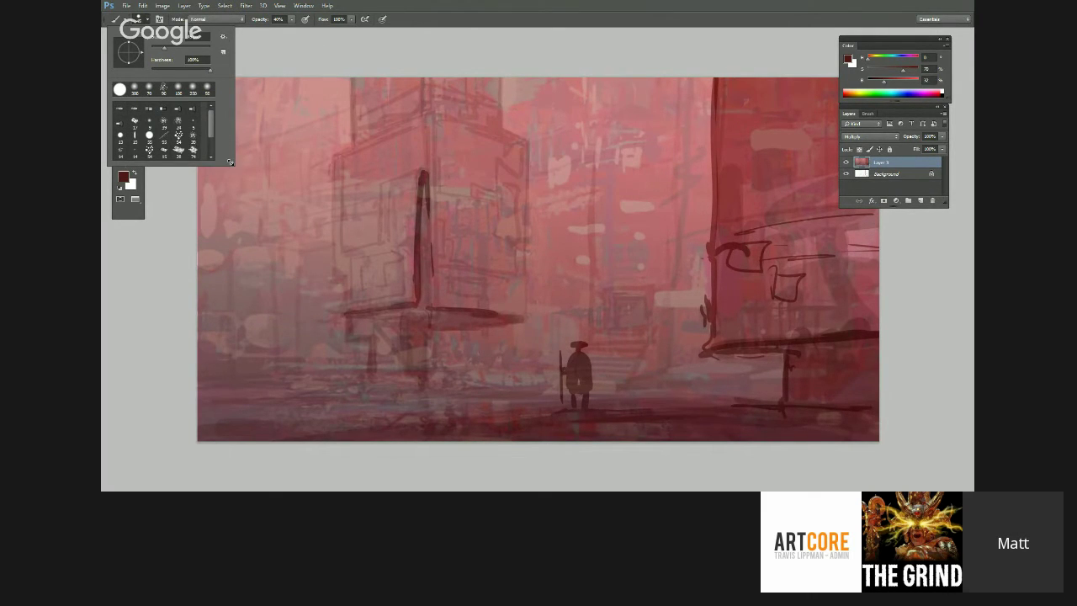
left_click(178, 140)
- Set the brush's size control to Pen Pressure in Shape Dynamics, enable Transfer, and enlarge the brush tip
left_click(868, 115)
left_click(849, 147)
left_click(948, 147)
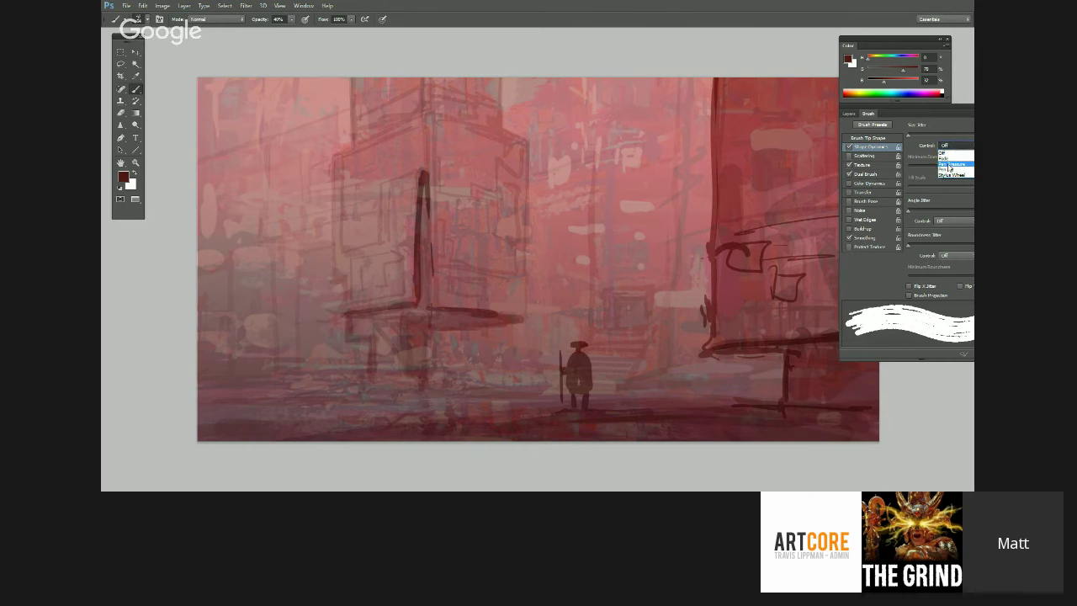
left_click(947, 165)
left_click(848, 192)
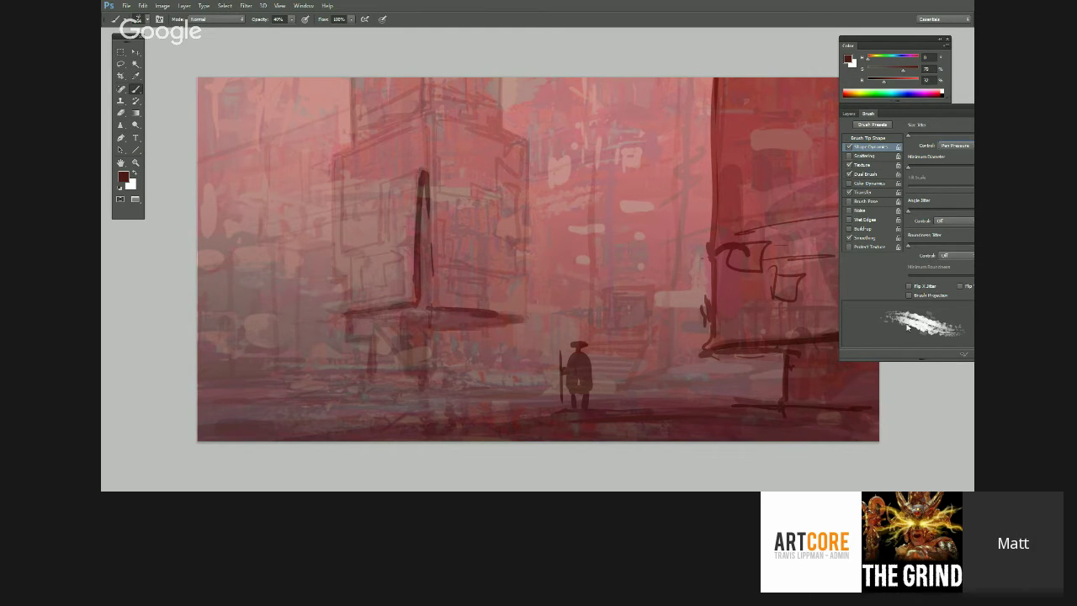
key("bracketright")
key("bracketright")
key("bracketright")
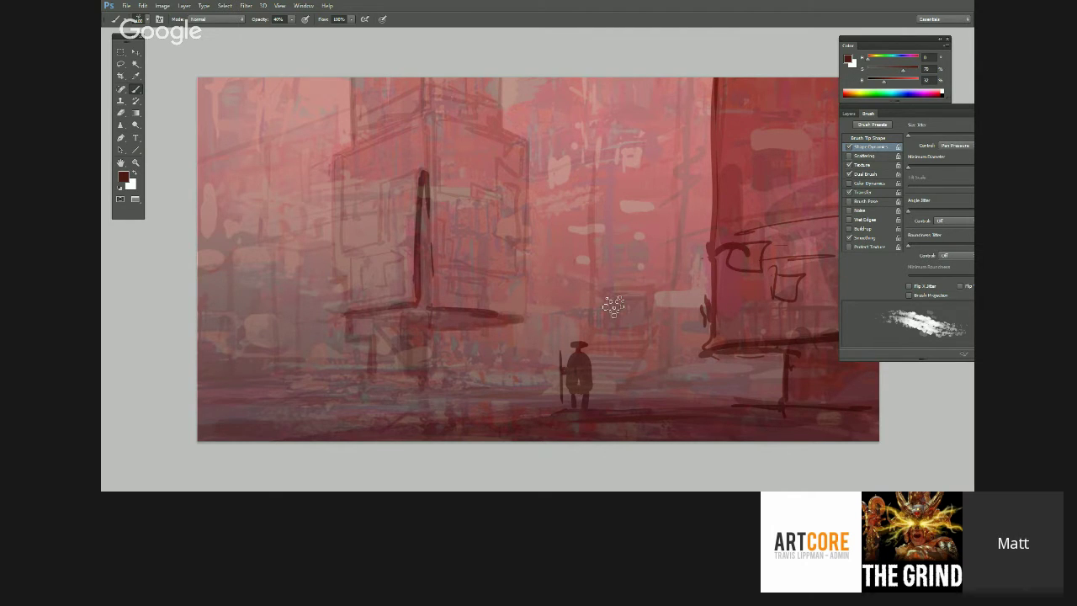
- Sample a light pink, shift its hue to pale mint green, and paint the sky above the distant buildings left of the middle tower
key("f")
key("alt")
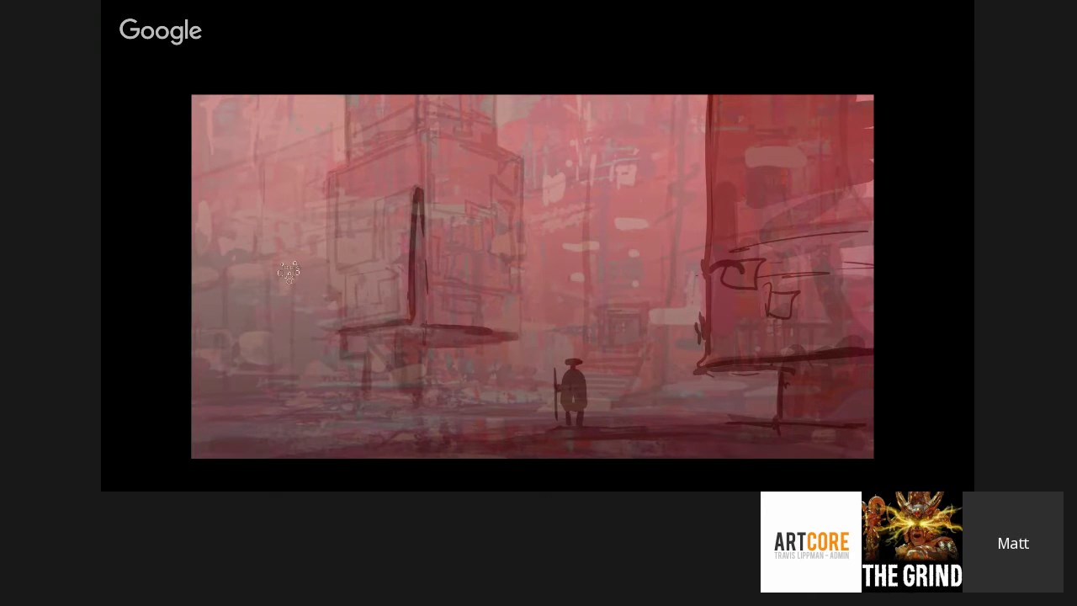
key("alt")
key("f")
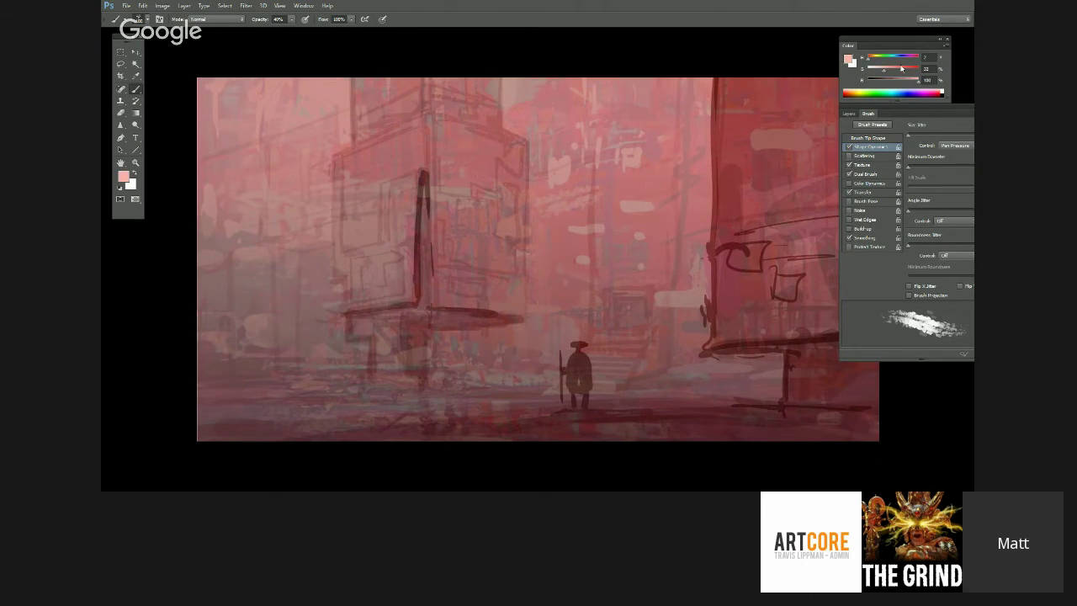
left_click_drag(869, 60, 892, 62)
mouse_move(323, 106)
left_mouse_down()
mouse_move(292, 115)
mouse_move(298, 107)
mouse_move(223, 106)
mouse_move(212, 65)
mouse_move(340, 99)
mouse_move(188, 148)
mouse_move(311, 110)
mouse_move(301, 81)
left_mouse_up()
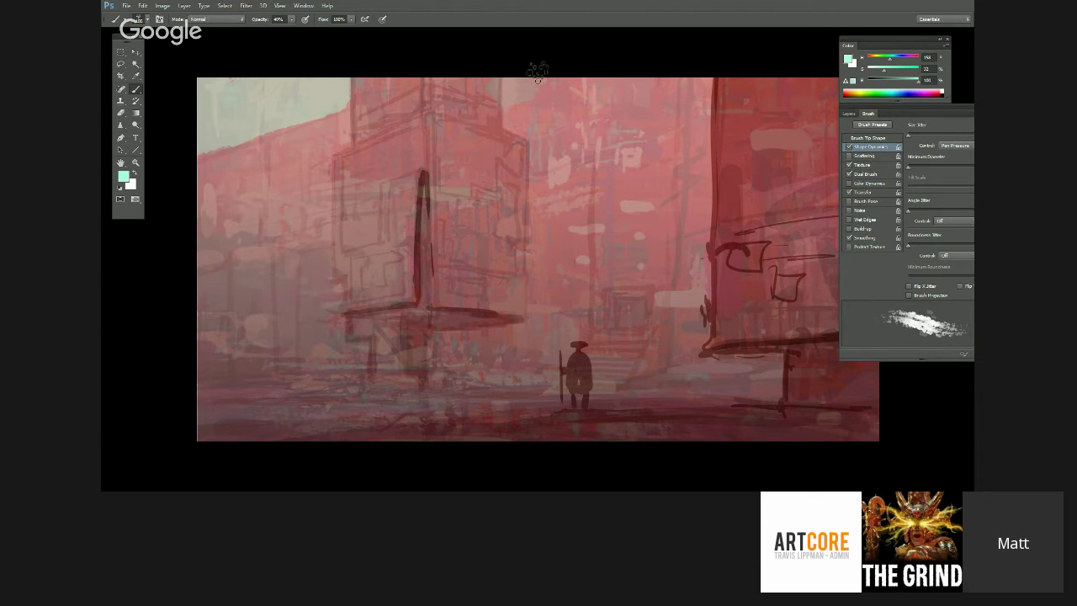
- Paint pale mint openings on both sides of the middle tower's base, and sample a muted mauve from the distant buildings
mouse_move(540, 210)
left_mouse_down()
mouse_move(582, 204)
mouse_move(559, 258)
mouse_move(538, 274)
mouse_move(536, 318)
mouse_move(549, 335)
mouse_move(584, 327)
mouse_move(565, 339)
mouse_move(560, 314)
mouse_move(537, 344)
mouse_move(522, 331)
mouse_move(537, 334)
mouse_move(450, 336)
mouse_move(448, 352)
mouse_move(541, 366)
mouse_move(523, 352)
mouse_move(568, 346)
left_mouse_up()
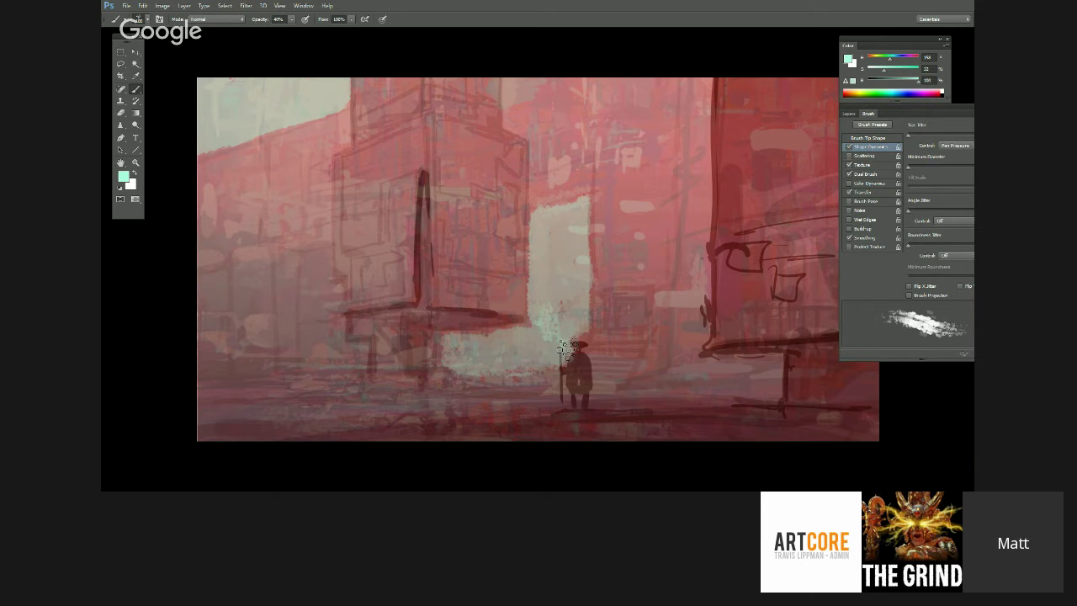
mouse_move(312, 260)
left_mouse_down()
mouse_move(334, 331)
mouse_move(331, 340)
mouse_move(317, 319)
mouse_move(307, 267)
mouse_move(307, 352)
mouse_move(312, 361)
mouse_move(366, 358)
left_mouse_up()
key("alt")
left_click(308, 247, "alt")
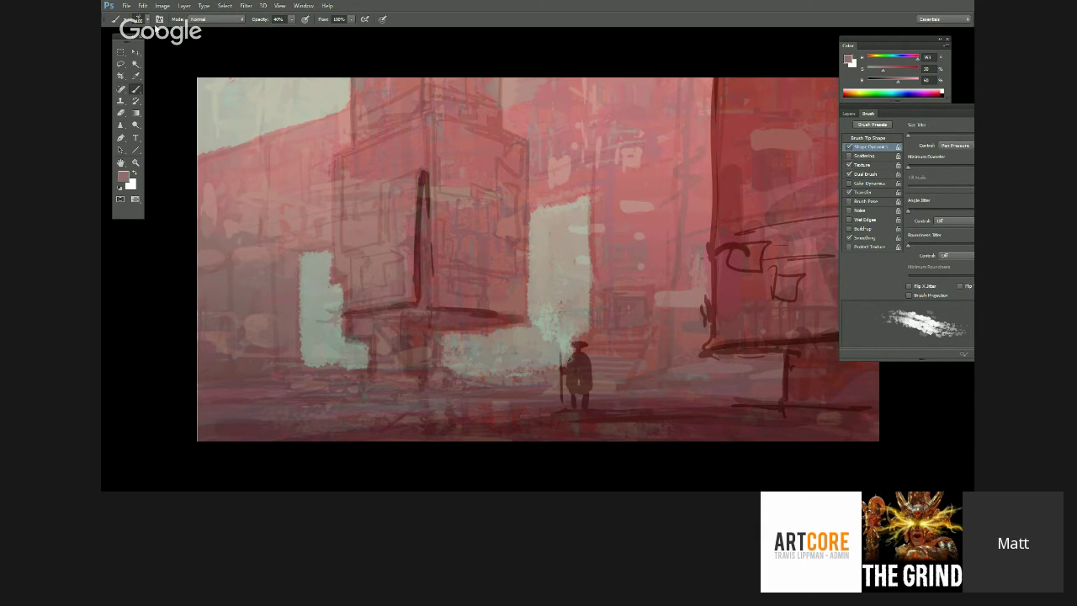
- Append the Wet Media Brushes set to the current brushes and pick a spattered textured tip
left_click(148, 18)
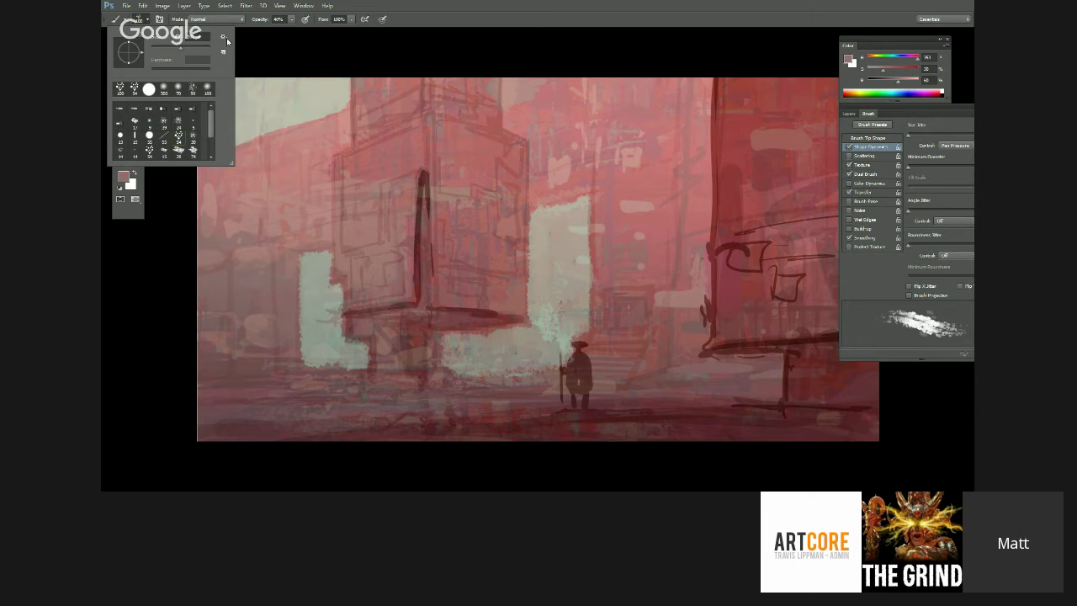
left_click(226, 39)
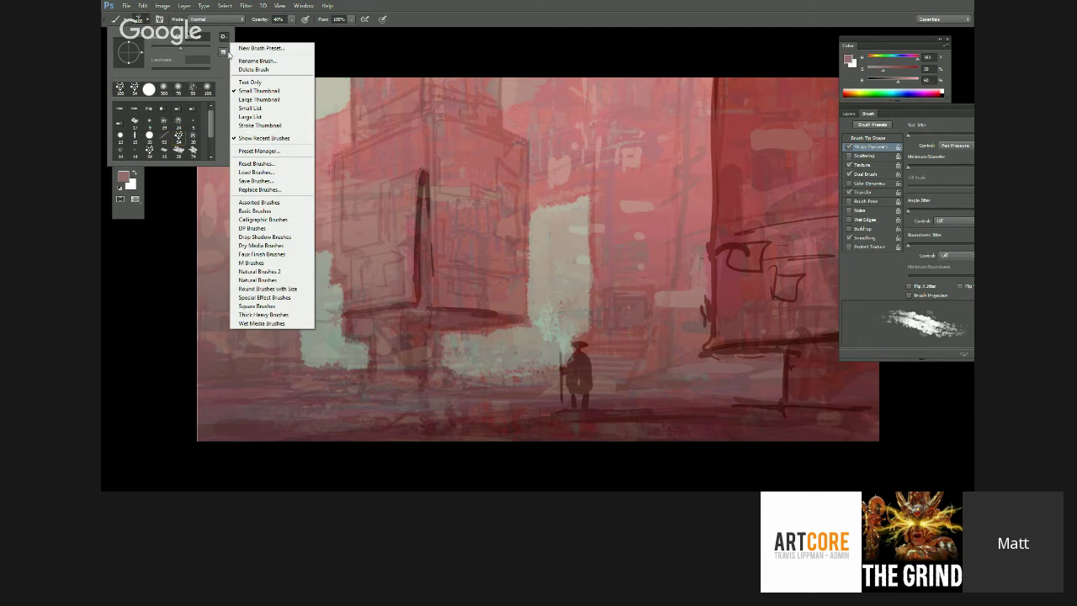
left_click(274, 324)
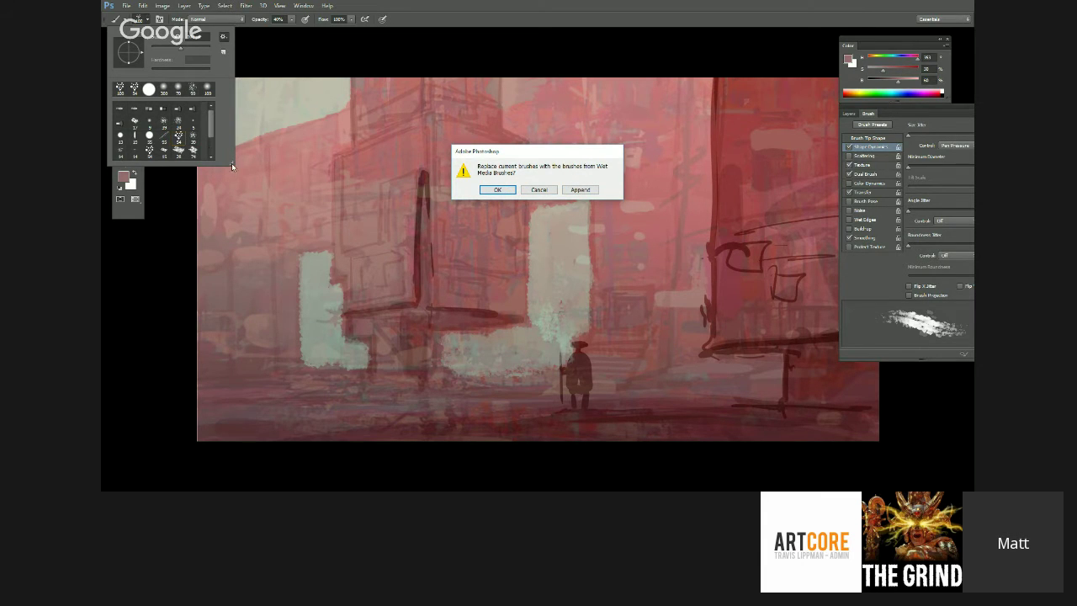
left_click(576, 190)
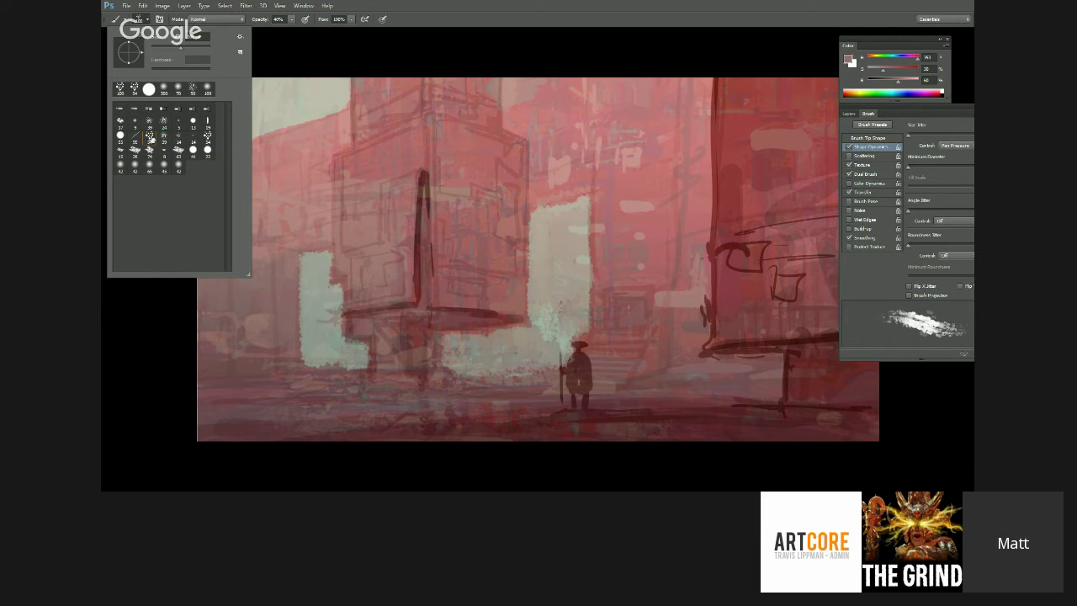
left_click(207, 136)
left_click(327, 55)
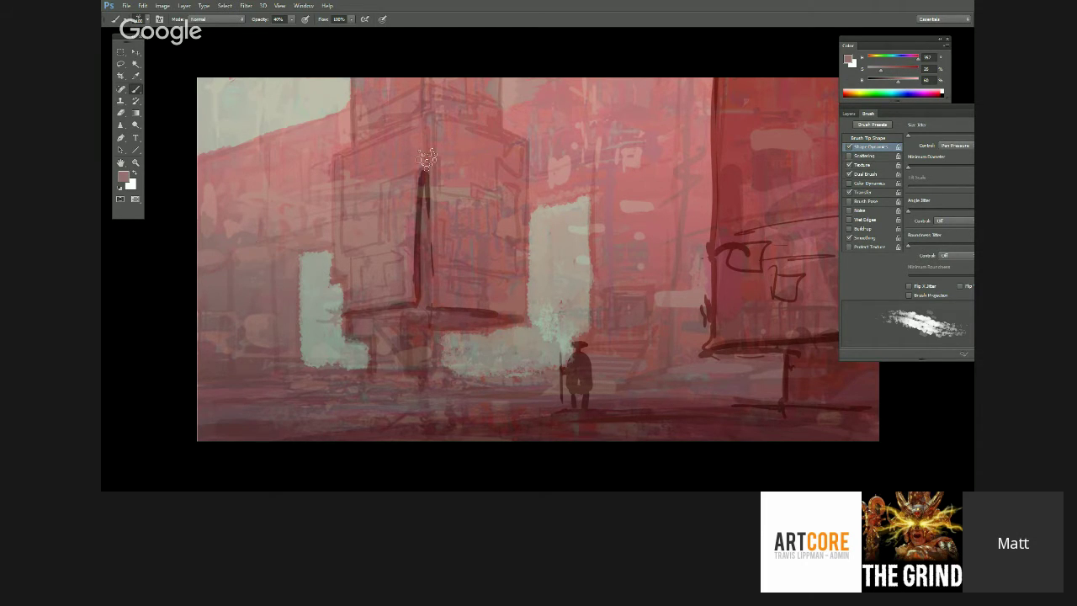
- Paint a dark mauve doorway frame and a pale opening among the distant buildings at the far left, resampling colours from the painting
left_click(422, 250, "alt")
mouse_move(277, 246)
left_mouse_down()
mouse_move(309, 237)
mouse_move(281, 253)
mouse_move(286, 359)
mouse_move(291, 262)
left_mouse_up()
left_click(310, 309, "alt")
mouse_move(220, 281)
left_mouse_down()
mouse_move(221, 339)
mouse_move(211, 282)
mouse_move(219, 357)
mouse_move(202, 350)
left_mouse_up()
left_click(281, 138, "alt")
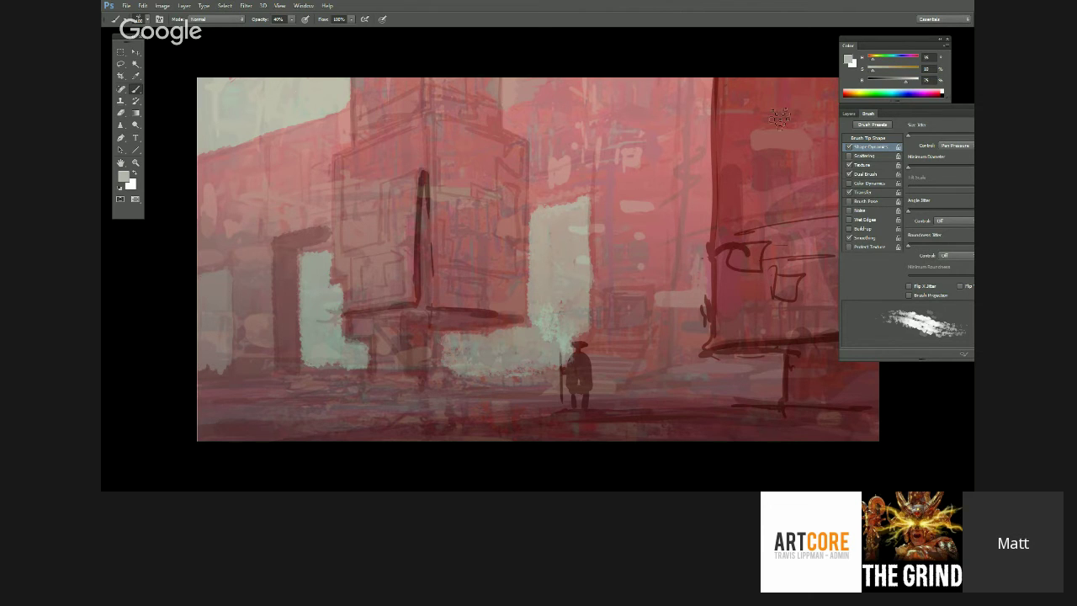
- Raise the foreground colour's brightness to 100% for a pale cream and show the layer list
left_click_drag(890, 79, 918, 81)
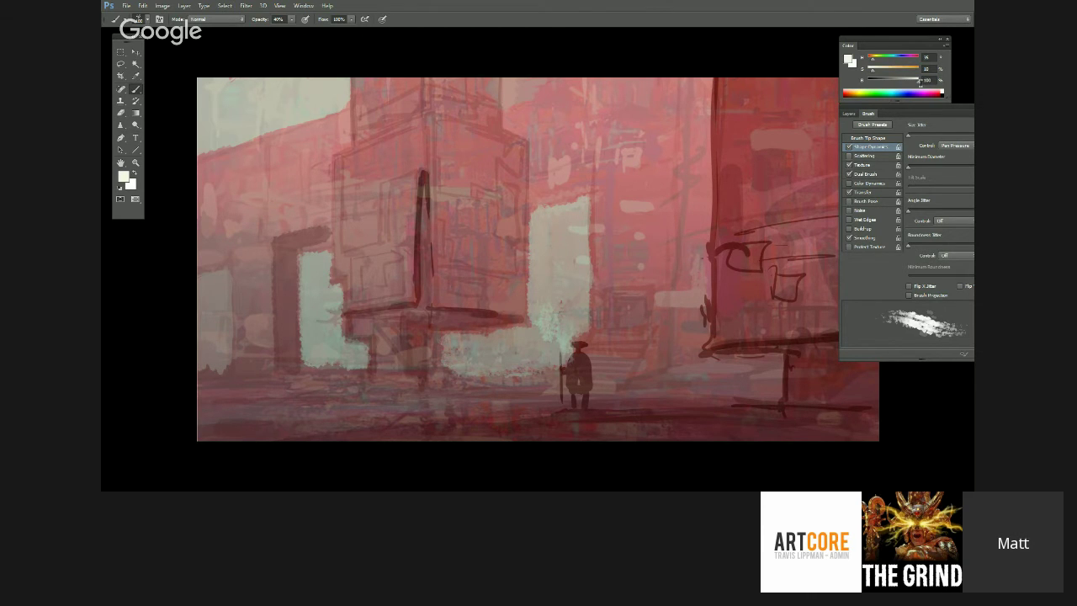
left_click(849, 113)
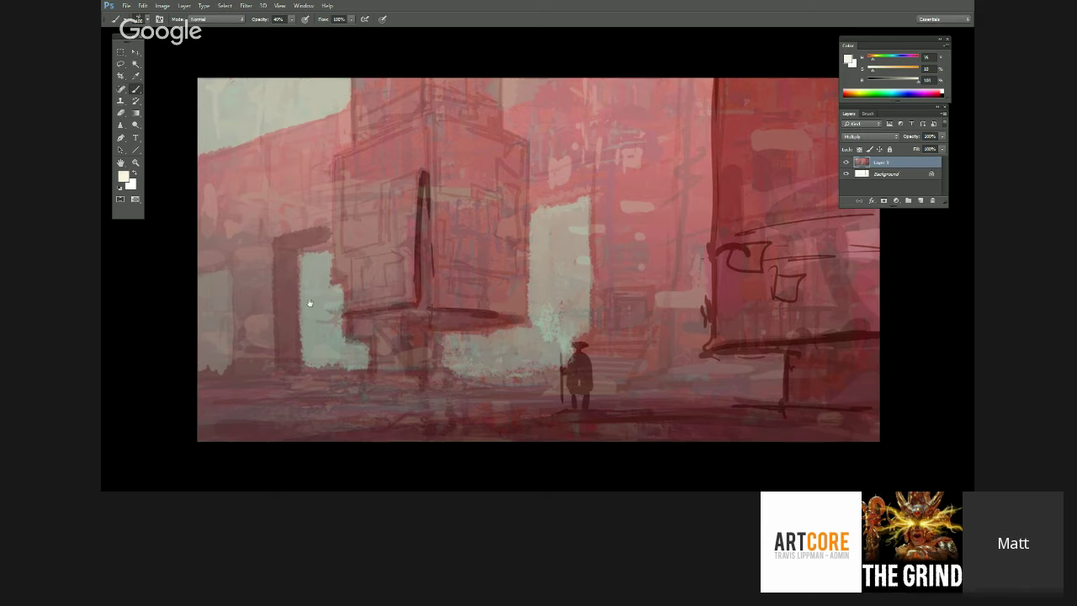
left_click_drag(308, 303, 285, 336)
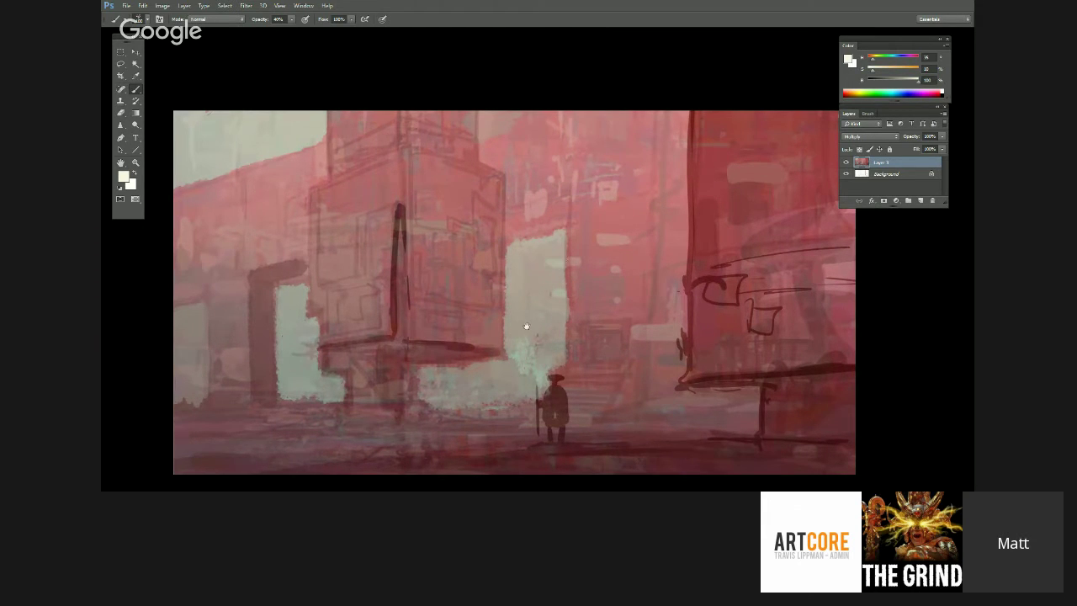
mouse_move(517, 342)
left_mouse_down()
mouse_move(508, 235)
mouse_move(512, 252)
mouse_move(423, 265)
left_mouse_up()
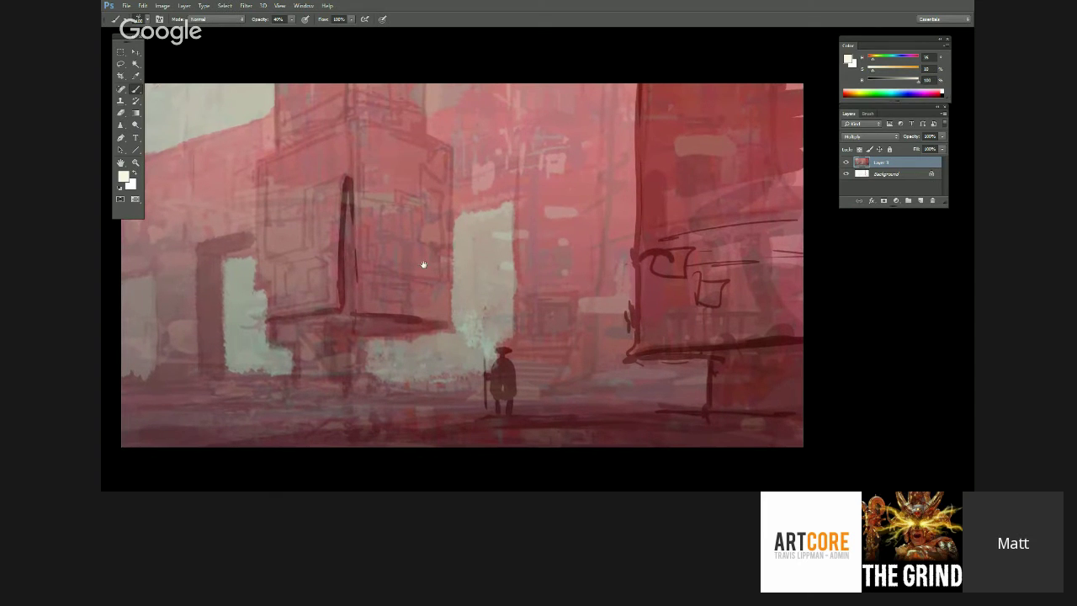
- Lasso the distant background on both sides of the middle tower, down to the ground line and across to the red building
left_click(122, 64)
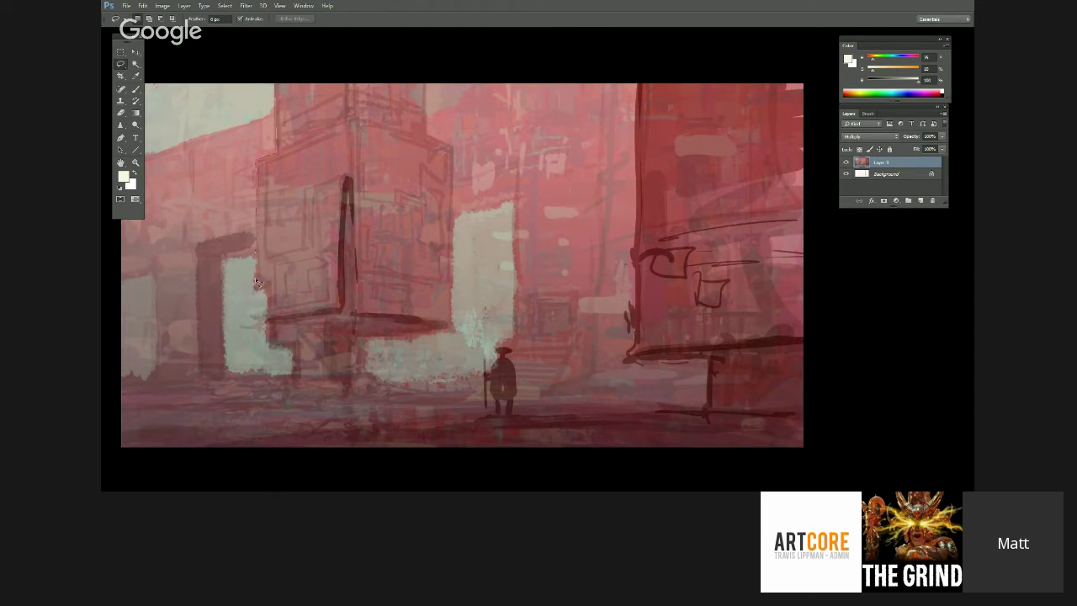
left_click_drag(116, 373, 116, 220)
mouse_move(425, 84)
left_mouse_down()
mouse_move(451, 153)
mouse_move(454, 199)
mouse_move(452, 319)
mouse_move(434, 335)
left_mouse_up()
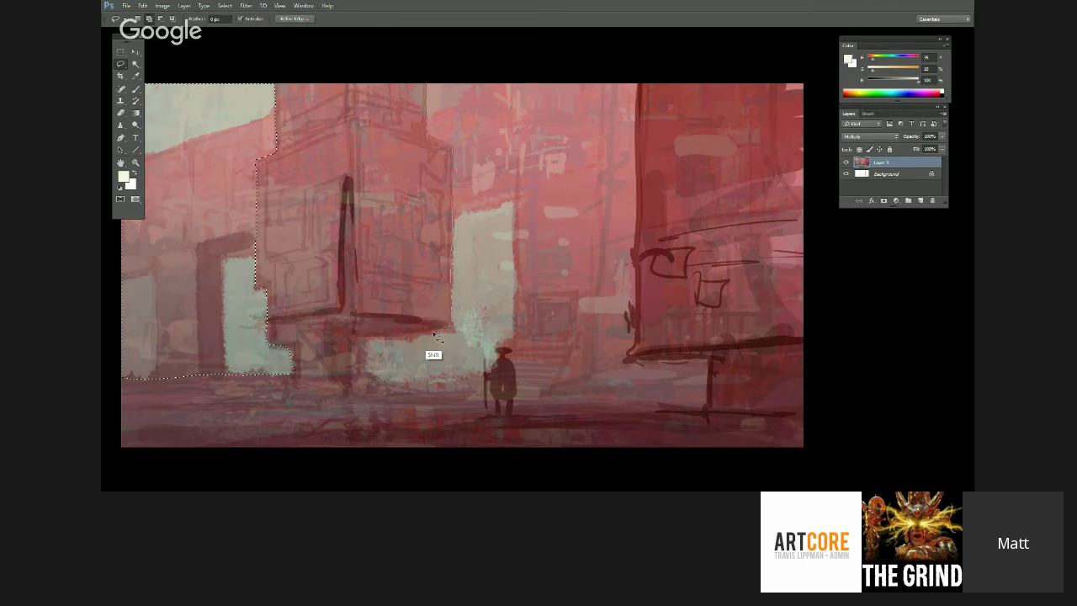
mouse_move(367, 358)
left_mouse_down()
mouse_move(383, 382)
mouse_move(422, 391)
mouse_move(643, 401)
mouse_move(716, 383)
mouse_move(715, 361)
mouse_move(639, 361)
mouse_move(640, 111)
mouse_move(603, 72)
mouse_move(442, 56)
left_mouse_up()
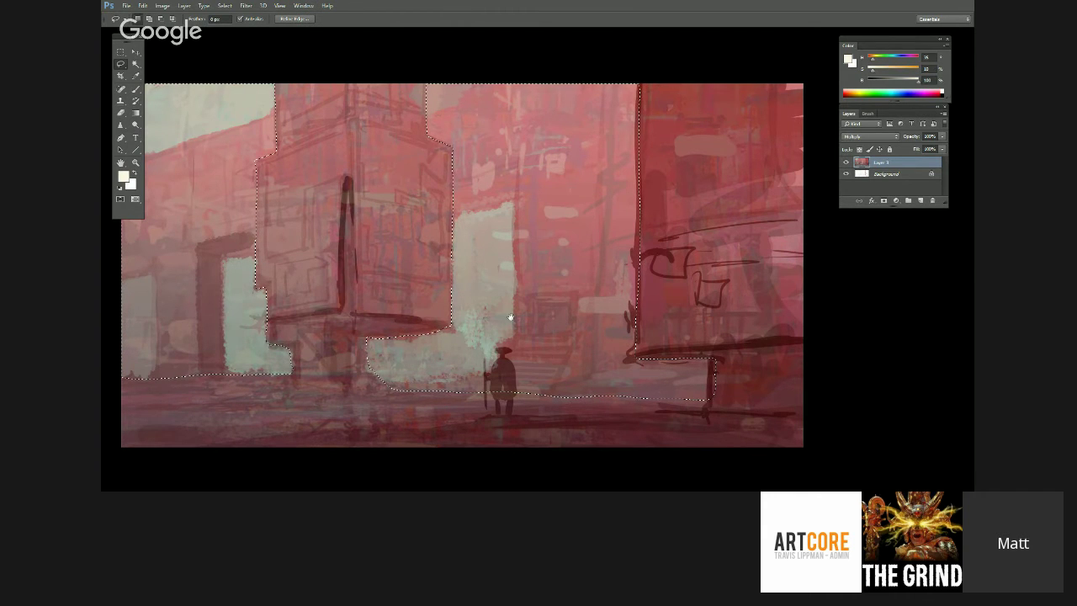
left_click_drag(510, 315, 545, 312)
- On a new layer, fill the selected background with a pale cream gradient fading upward from the ground as mist
key("g")
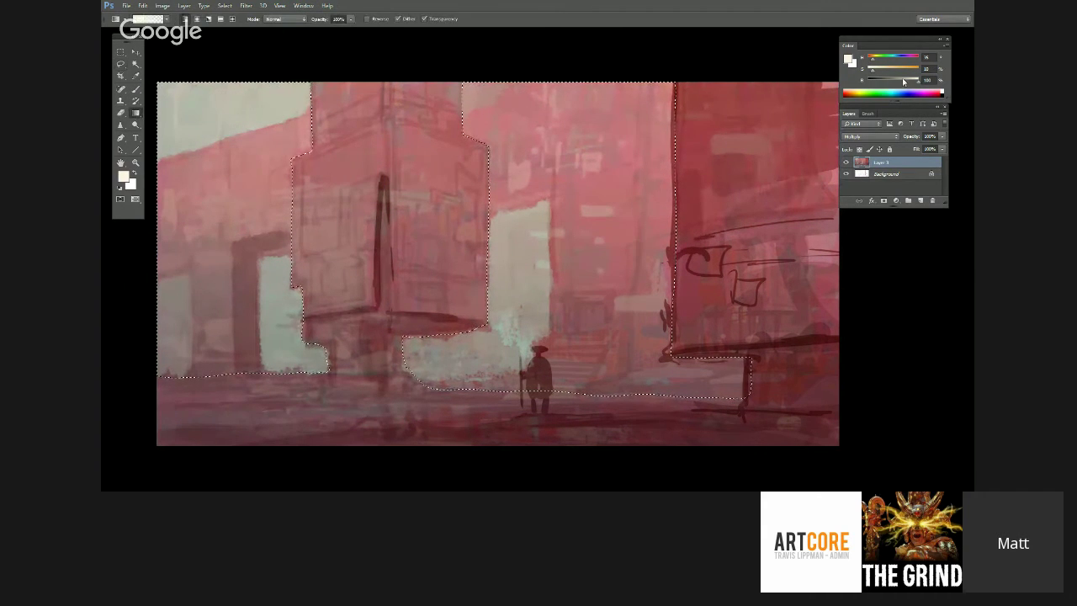
key("ctrl+d")
key("ctrl+z")
left_click_drag(714, 318, 701, 312)
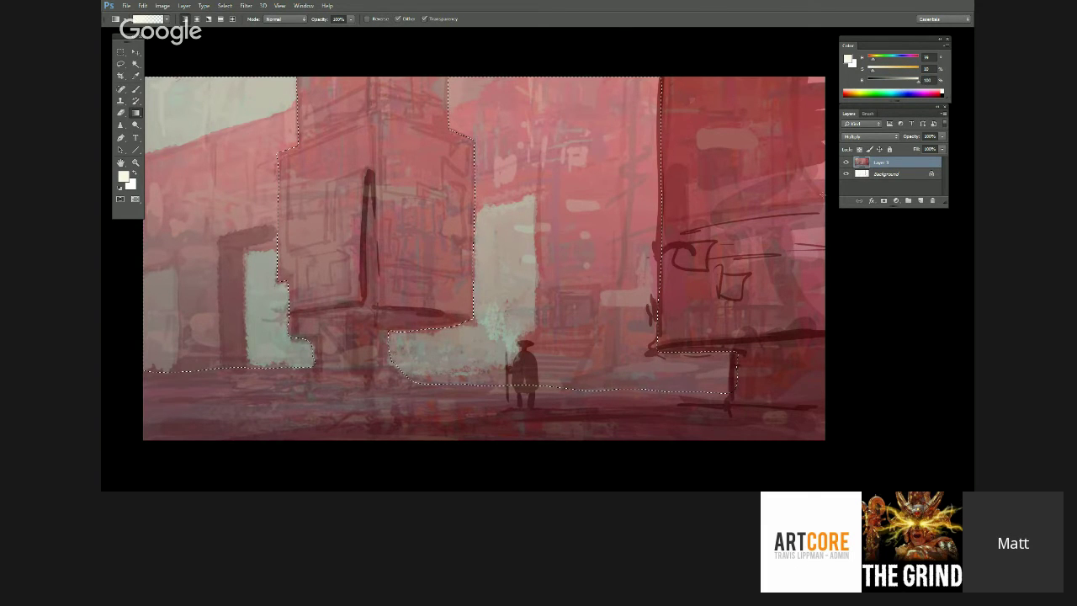
left_click(920, 200)
left_click_drag(400, 181, 400, 183)
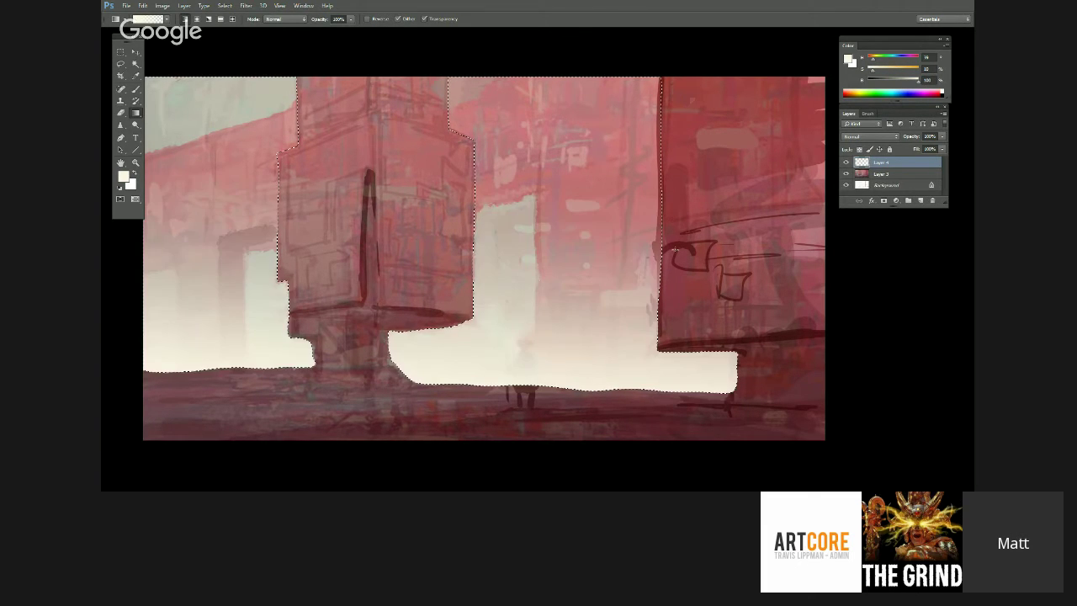
- Lower the mist layer's fill to 20% and drop the selection
left_click(942, 150)
left_click_drag(913, 162, 909, 162)
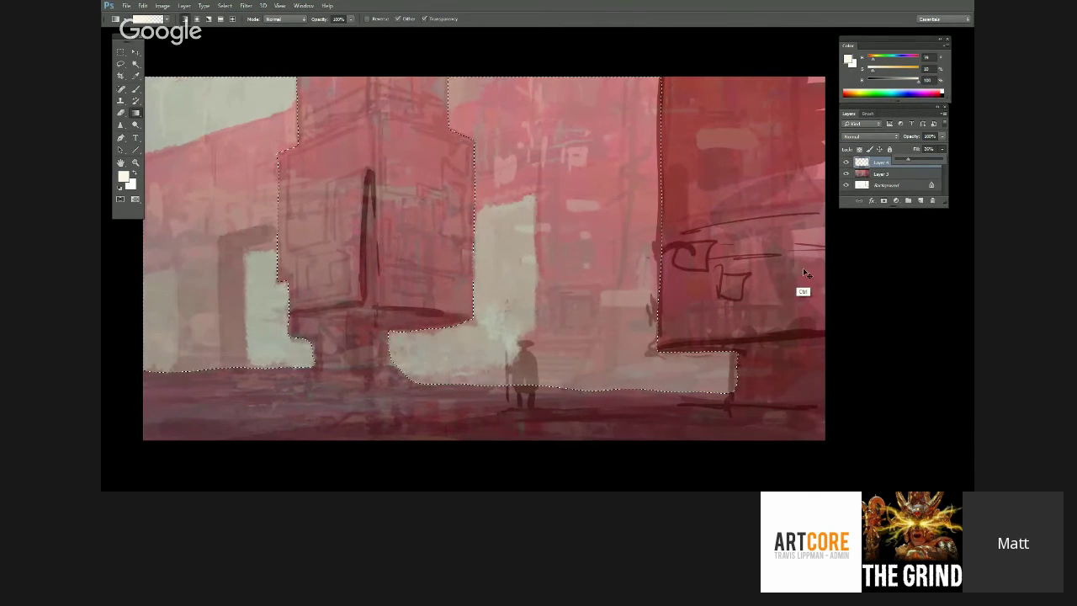
key("ctrl+d")
- On a new layer, mix a purple and paint streaks of it at 100% brush opacity across the ground on both sides of the figure
key("b")
left_click(316, 363, "alt")
key("ctrl")
left_click(313, 342, "alt")
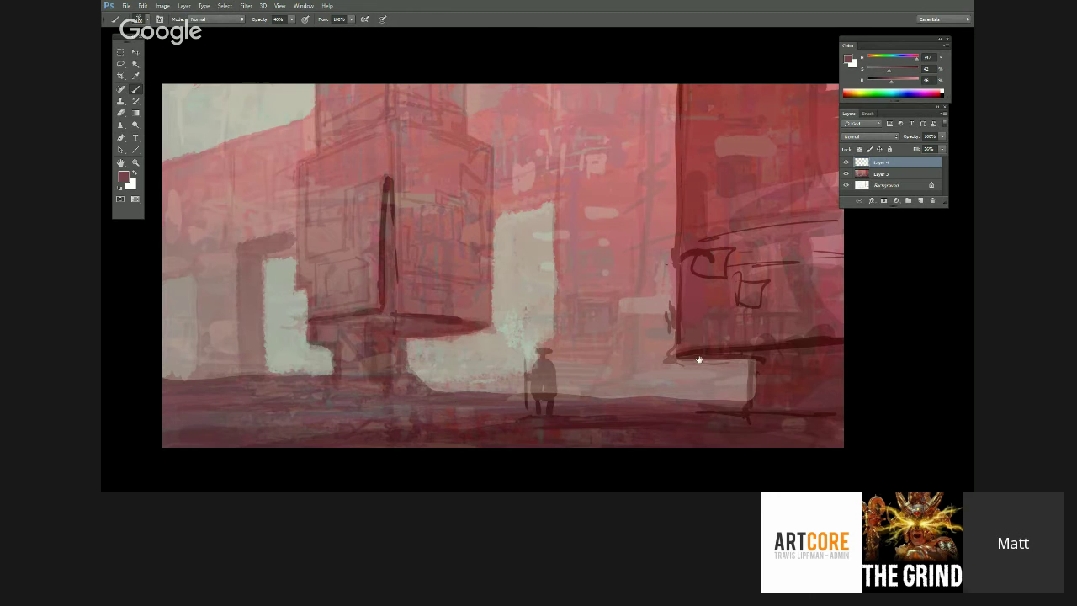
left_click_drag(698, 356, 658, 361)
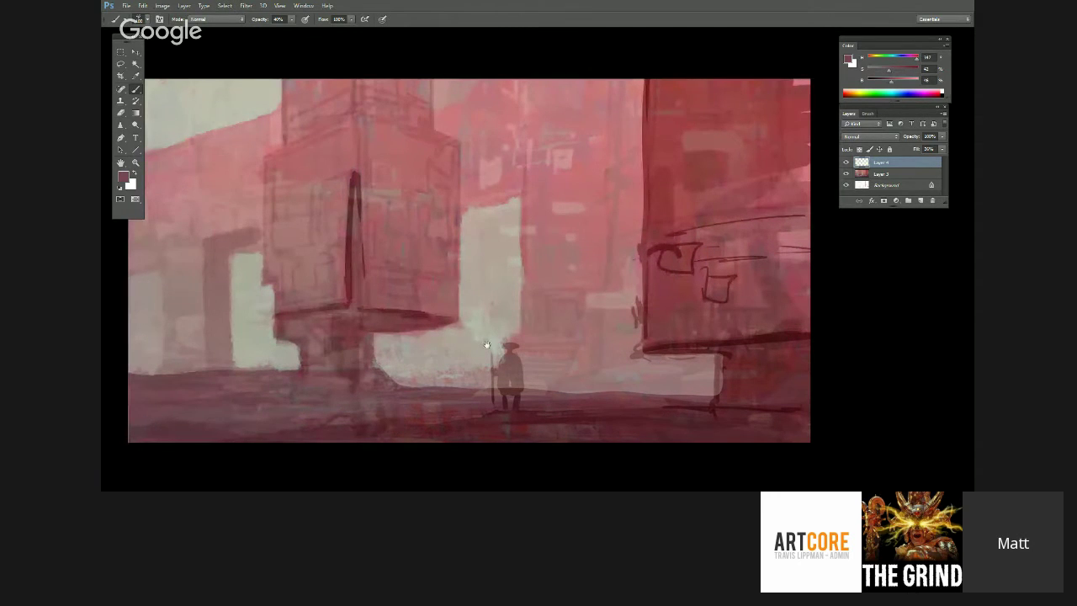
left_click_drag(487, 344, 517, 349)
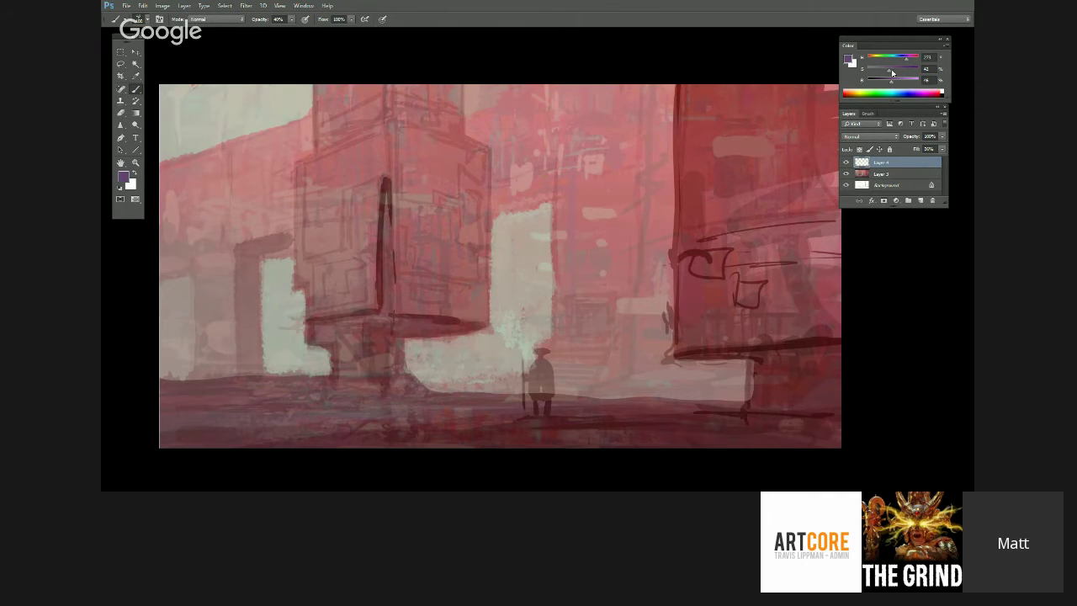
left_click_drag(891, 81, 912, 84)
key("0")
left_click(930, 203)
left_click_drag(416, 421, 268, 426)
left_click(366, 417, "alt")
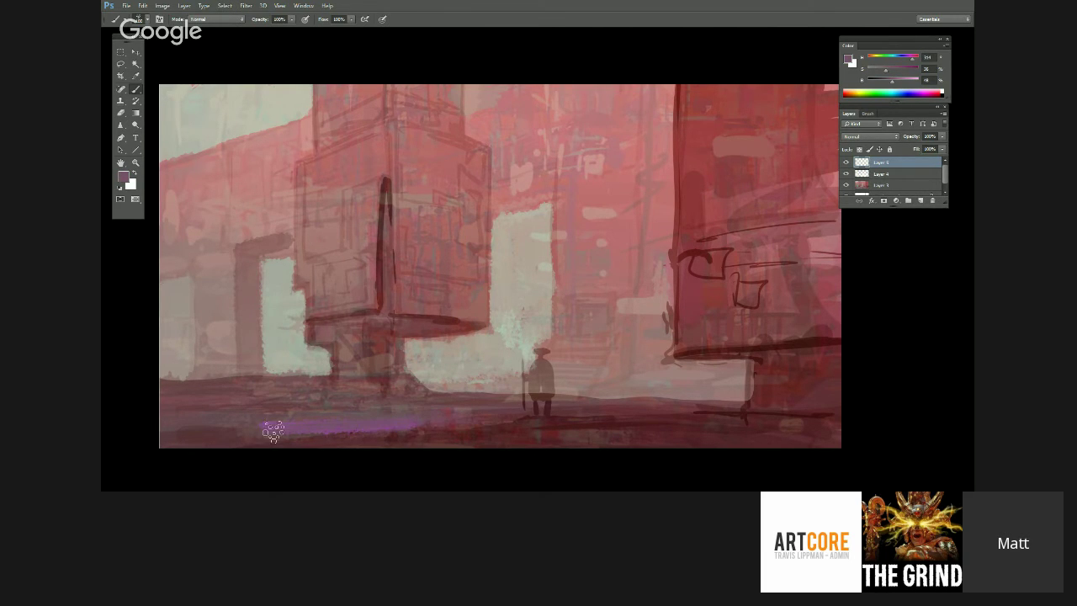
mouse_move(568, 404)
left_mouse_down()
mouse_move(730, 405)
mouse_move(589, 401)
left_mouse_up()
- Sample a muted reddish brown and brush it at 50% opacity along the ground's far edge below the middle tower
left_click(291, 390, "alt")
mouse_move(296, 385)
left_mouse_down()
mouse_move(159, 389)
mouse_move(261, 387)
left_mouse_up()
key("ctrl+z")
left_click(287, 422, "alt")
left_click(304, 372, "alt")
left_click(343, 378, "alt")
key("5")
mouse_move(225, 392)
left_mouse_down()
mouse_move(250, 383)
mouse_move(175, 385)
mouse_move(374, 389)
left_mouse_up()
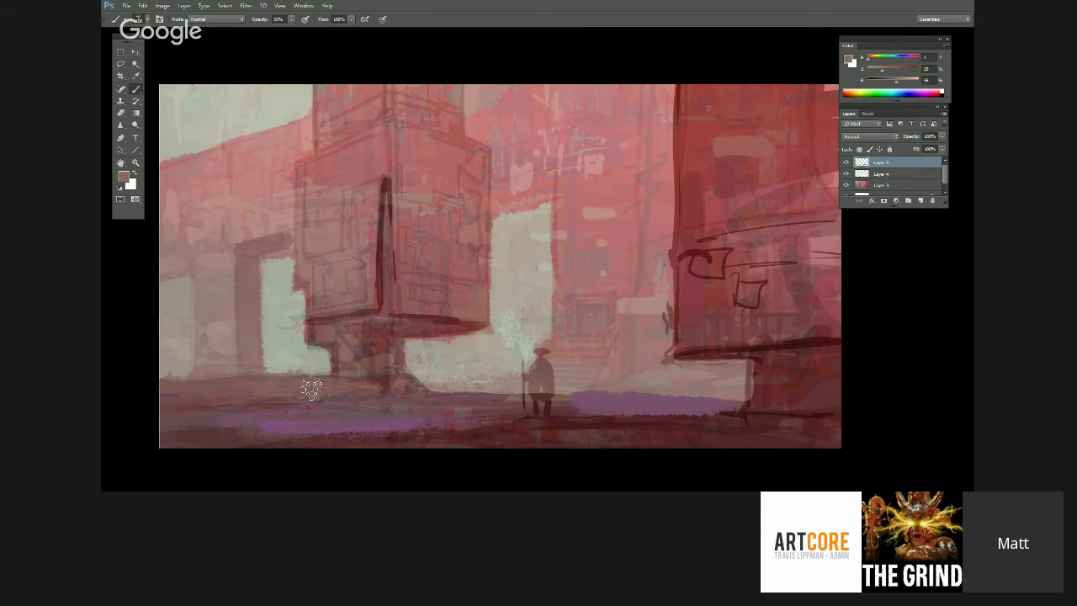
- Sample the dark red of the middle tower's corner and lasso the whole tower including its base
left_click(383, 202, "alt")
key("l")
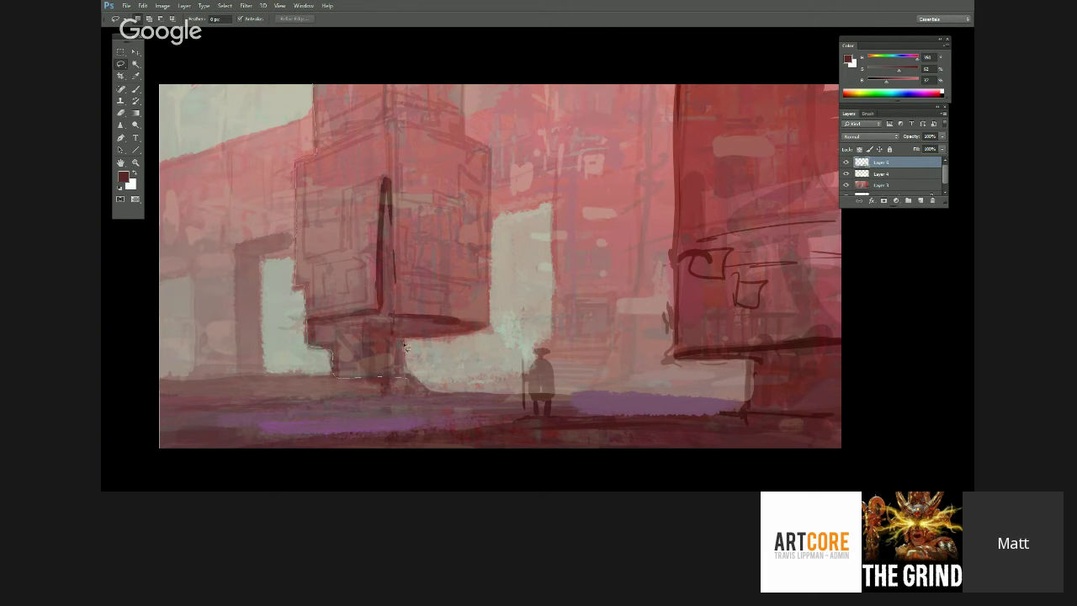
left_click_drag(461, 74, 435, 39)
left_click_drag(573, 300, 592, 301)
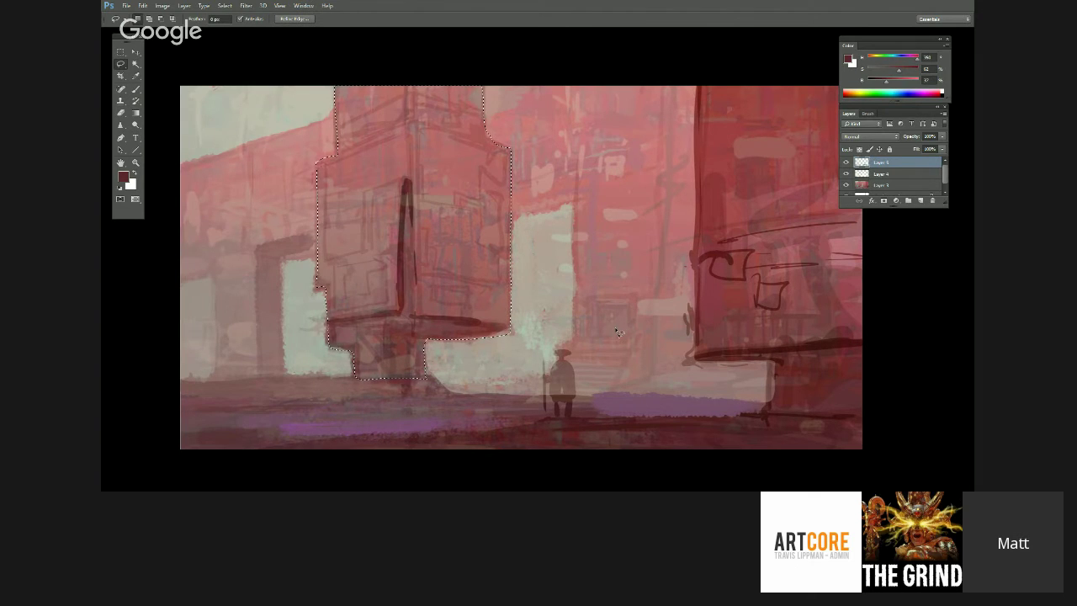
key("ctrl")
key("ctrl+u")
left_click_drag(740, 268, 744, 267)
left_click_drag(738, 312, 721, 312)
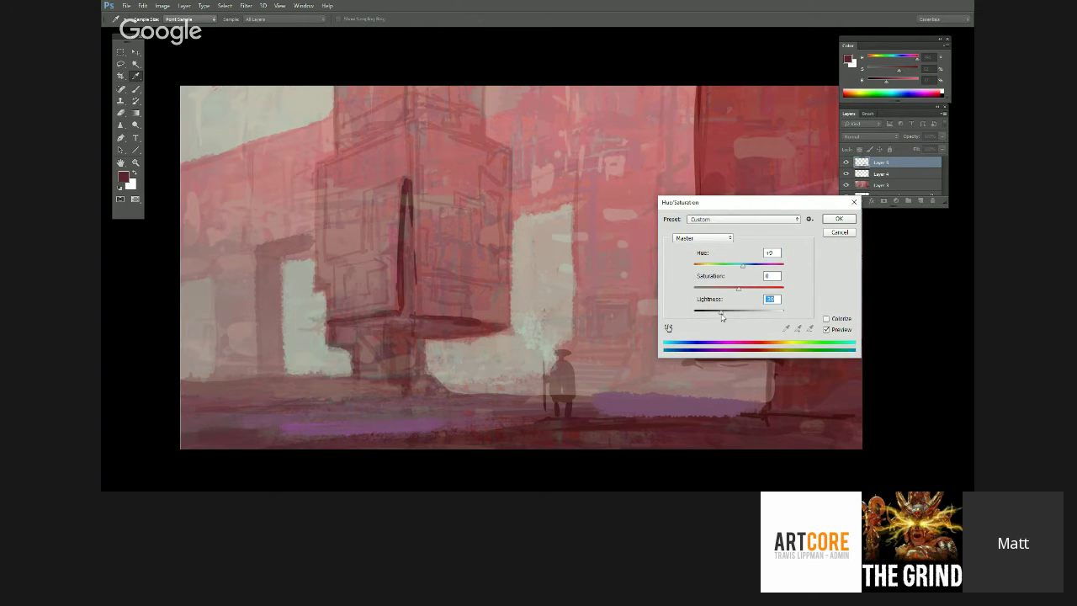
left_click(840, 233)
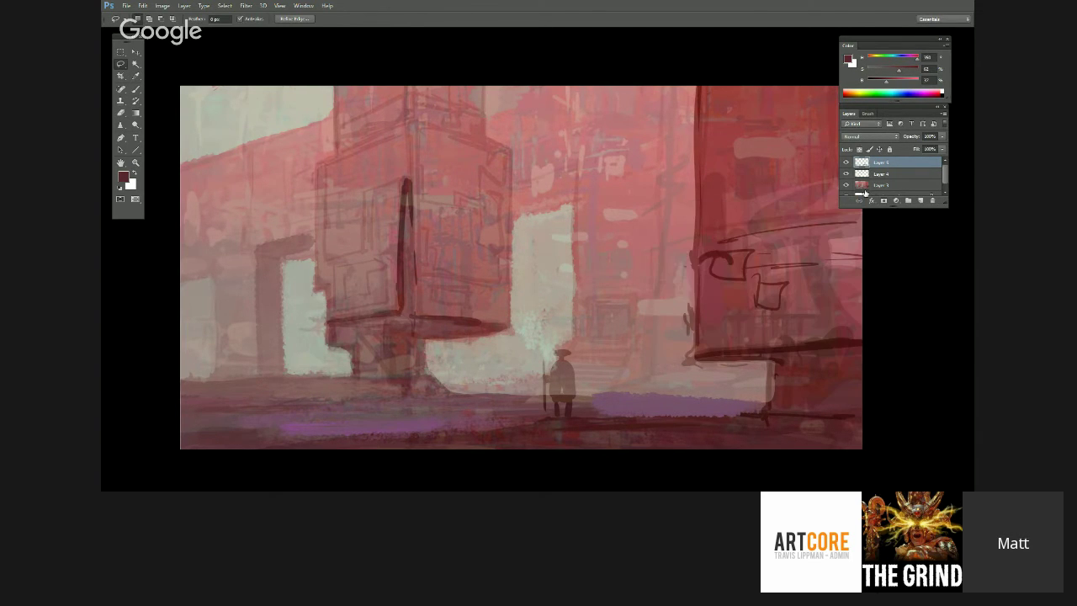
- Merge the three painted layers above the background into one and set its blend mode to Multiply
left_click(880, 175, "shift")
left_click(881, 182, "shift")
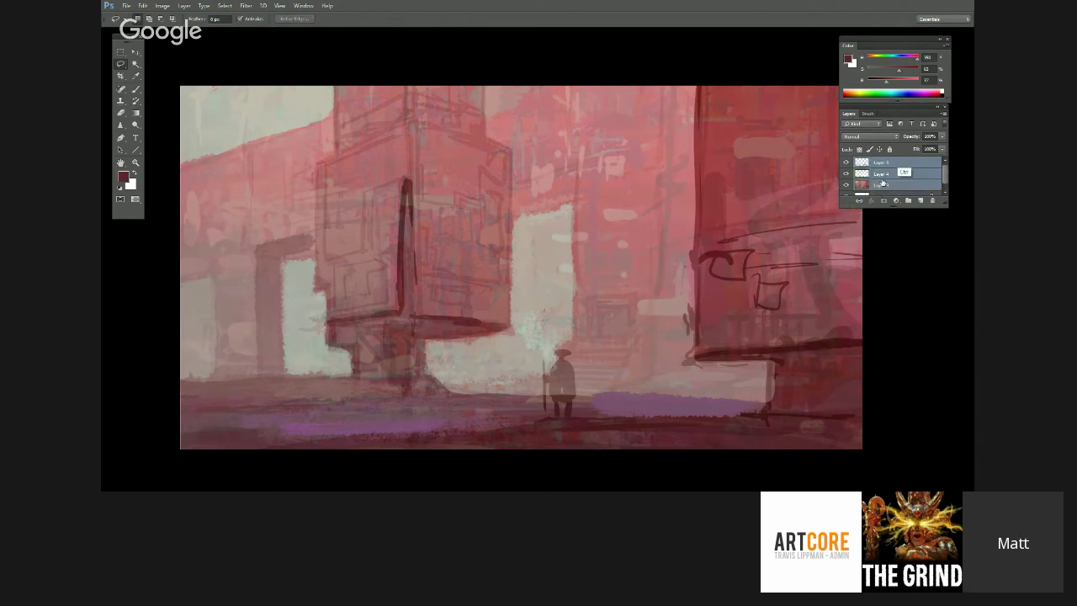
left_click(945, 115)
left_click(892, 336)
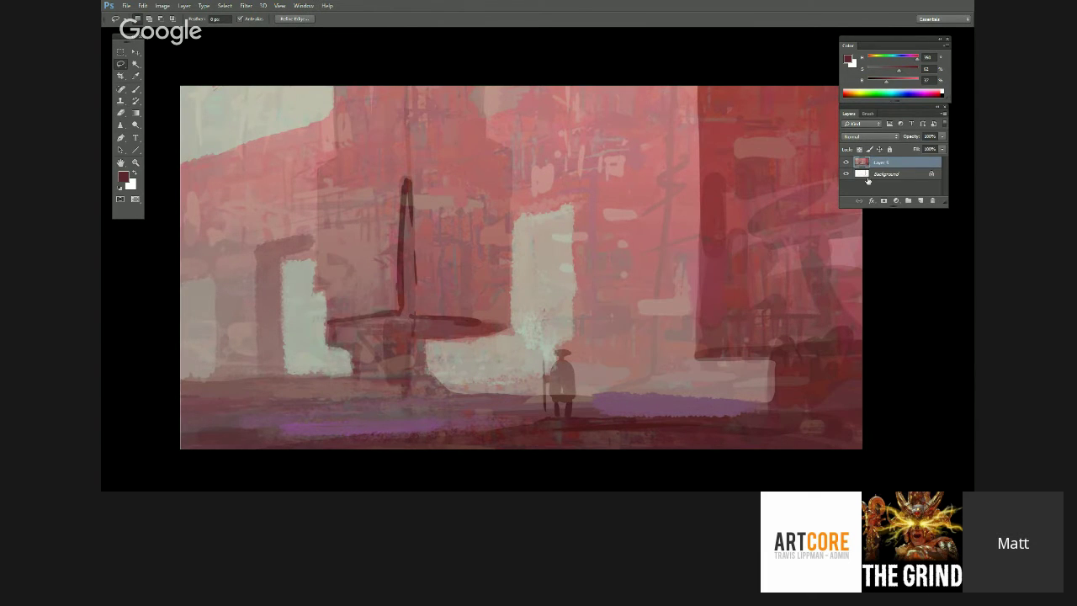
left_click(870, 135)
left_click(861, 170)
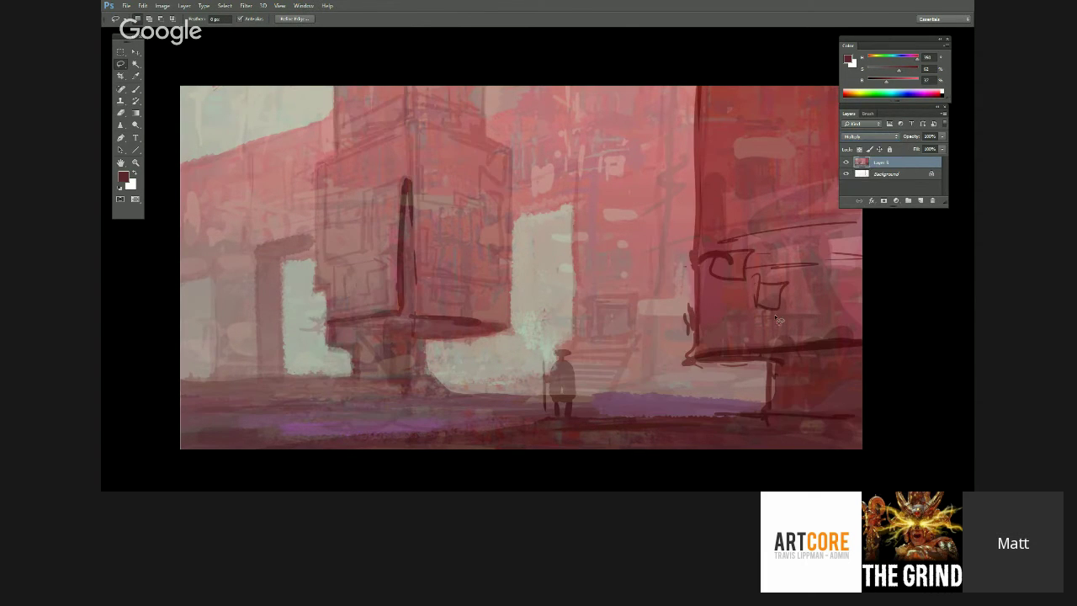
- Darken the selected middle tower by lowering its Lightness with Hue/Saturation, and drop the selection
key("ctrl+h")
key("i")
key("ctrl+u")
left_click_drag(740, 315, 728, 318)
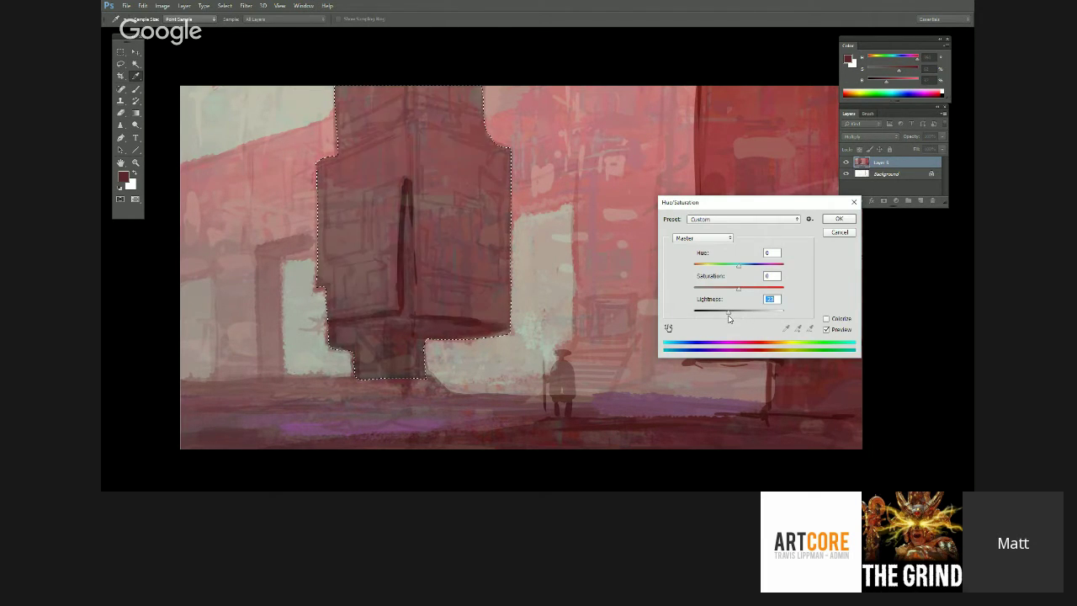
left_click(837, 219)
key("l")
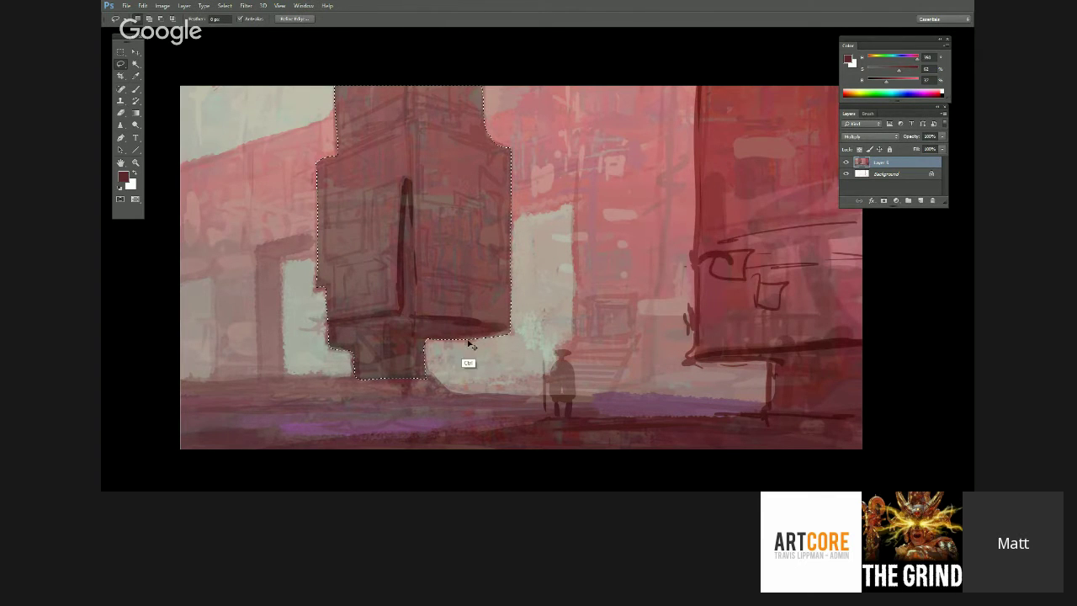
key("ctrl+d")
- Sample the background building's pink, raise its brightness to 100%, and brush a sunlit area over the upper right face of the middle tower
key("b")
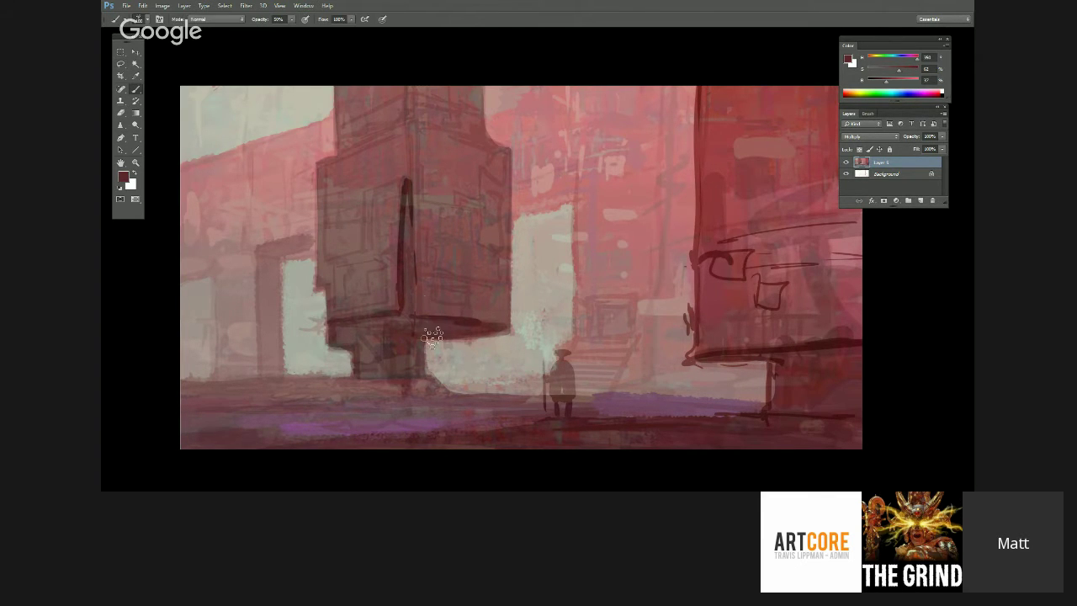
left_click(510, 117, "alt")
left_click_drag(912, 82, 920, 82)
mouse_move(438, 120)
left_mouse_down()
mouse_move(427, 77)
mouse_move(423, 207)
mouse_move(430, 126)
mouse_move(432, 149)
mouse_move(448, 91)
mouse_move(472, 126)
mouse_move(476, 183)
mouse_move(483, 166)
mouse_move(498, 168)
mouse_move(456, 219)
mouse_move(444, 210)
mouse_move(425, 244)
mouse_move(419, 211)
mouse_move(423, 256)
mouse_move(448, 200)
mouse_move(446, 225)
mouse_move(496, 177)
left_mouse_up()
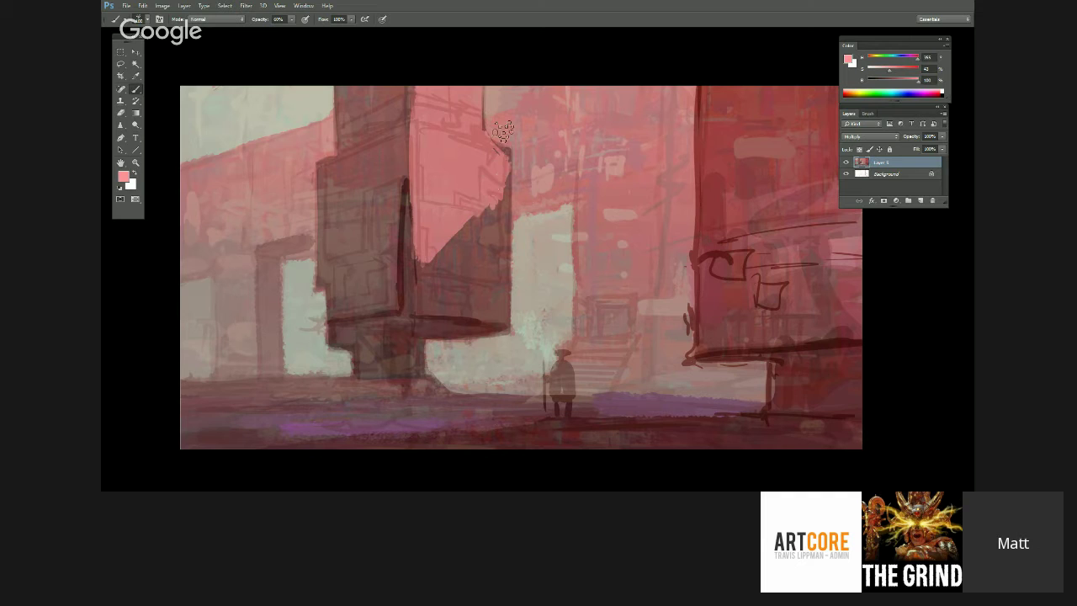
- Shift the sampled colour to a light purple and brush it at 40% opacity along the diagonal shadow edge on the middle tower
left_click(508, 217, "alt")
left_click(483, 192, "alt")
left_click_drag(918, 62, 913, 84)
left_click_drag(502, 210, 420, 281)
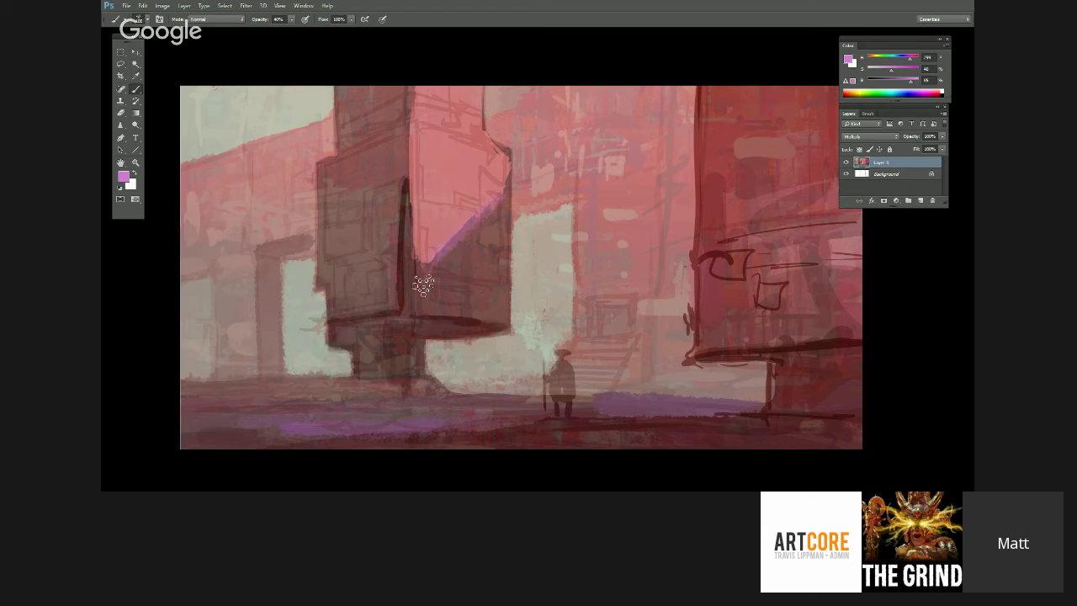
left_click_drag(587, 334, 594, 353)
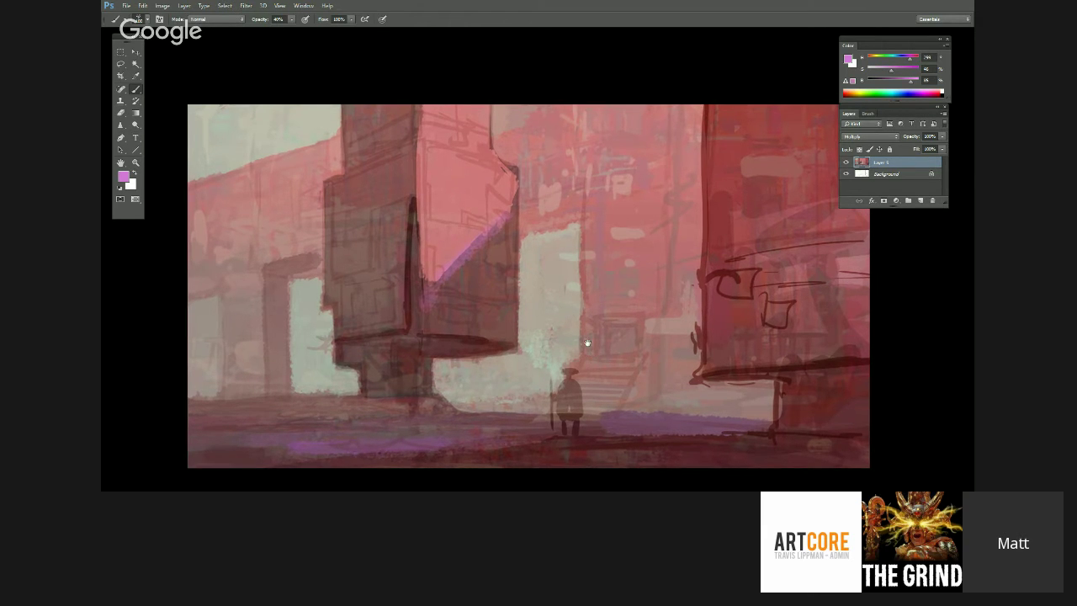
- Shift the sampled colour to a golden orange and glaze it over the sunlit face of the middle tower
left_click(421, 242, "alt")
left_click(479, 148, "alt")
left_click_drag(915, 64, 871, 66)
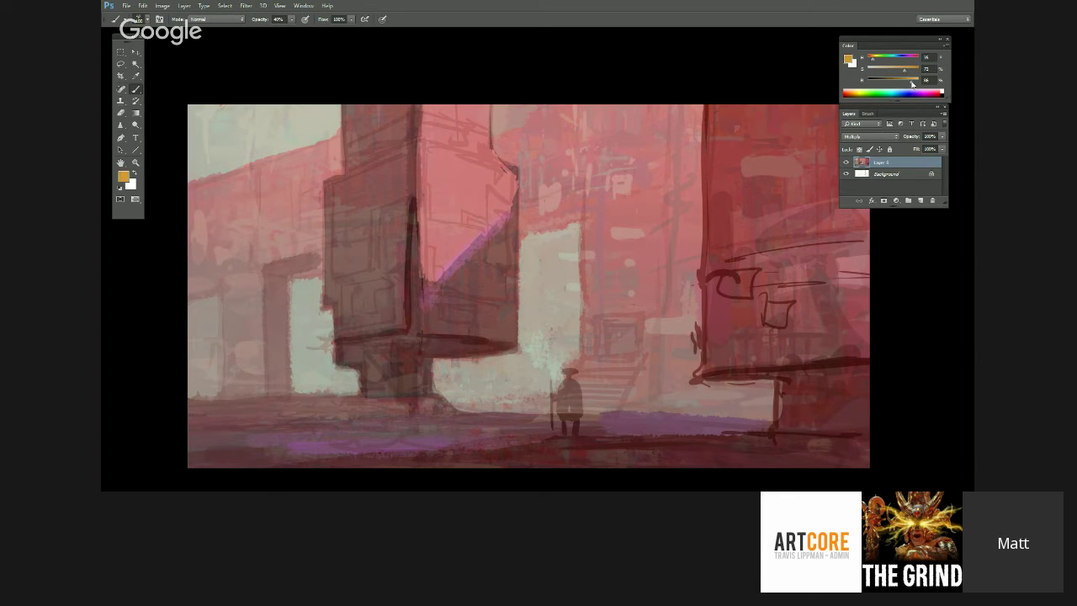
left_click_drag(446, 155, 438, 243)
left_click_drag(582, 369, 536, 325)
- Sample a salmon orange and paint a strip of light at 100% opacity across the ground left of the middle tower
left_click(397, 200, "alt")
key("0")
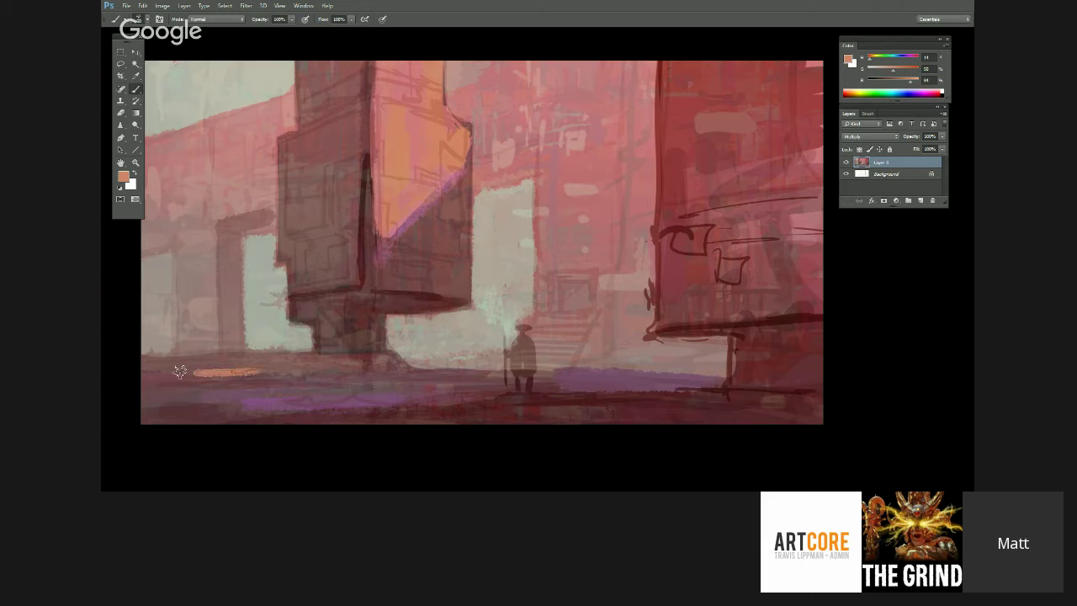
left_click_drag(143, 371, 310, 371)
left_click_drag(491, 346, 606, 346)
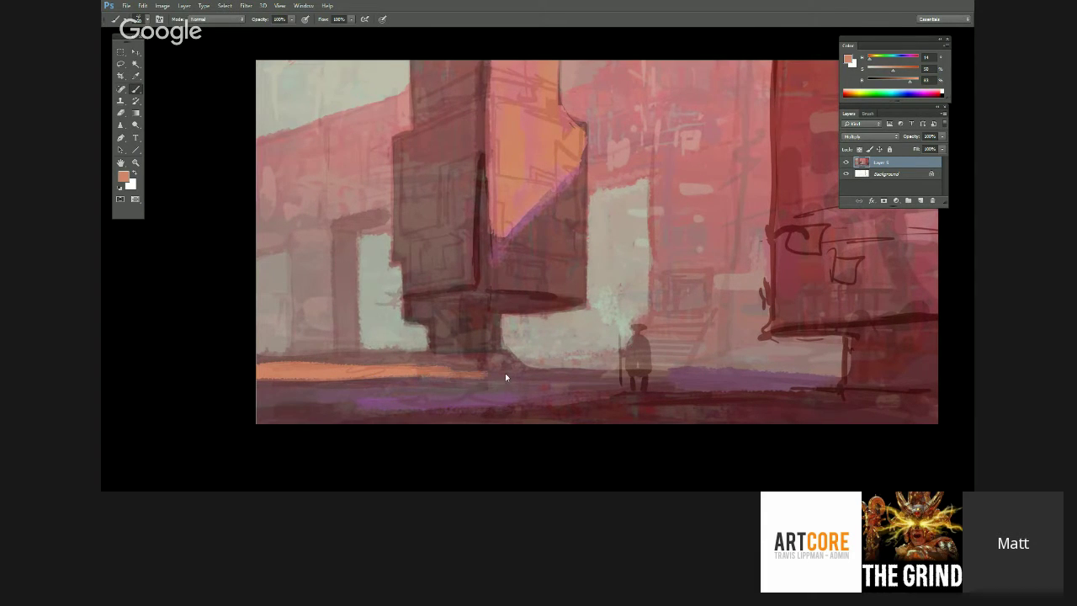
mouse_move(764, 363)
left_mouse_down()
mouse_move(766, 341)
mouse_move(714, 341)
mouse_move(636, 370)
left_mouse_up()
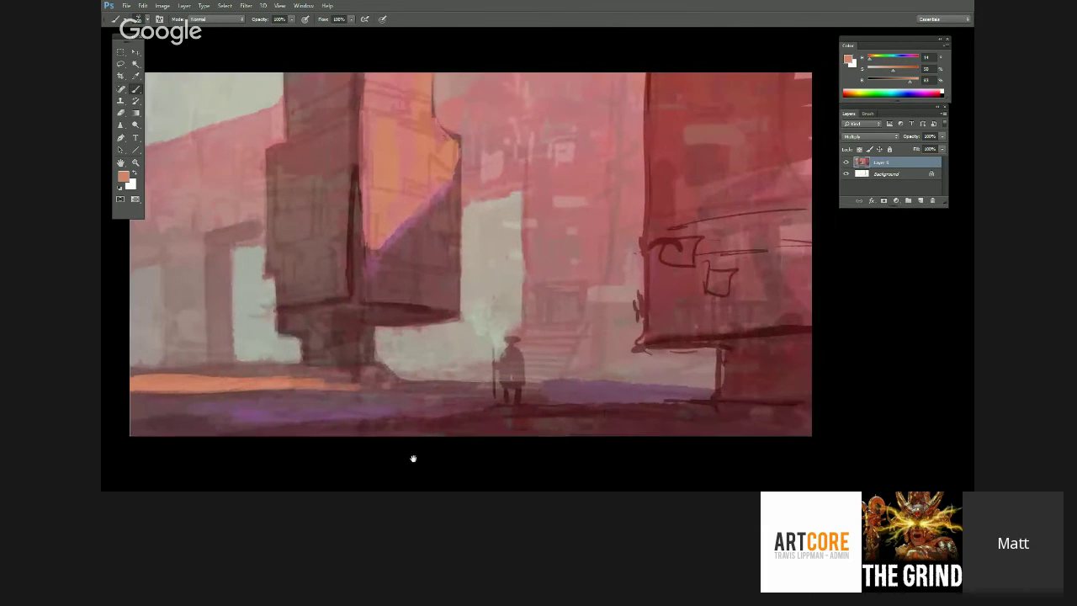
- Sample the pale grey of the central gap and paint notches into the adjoining edge of the background building
left_click(508, 239, "alt")
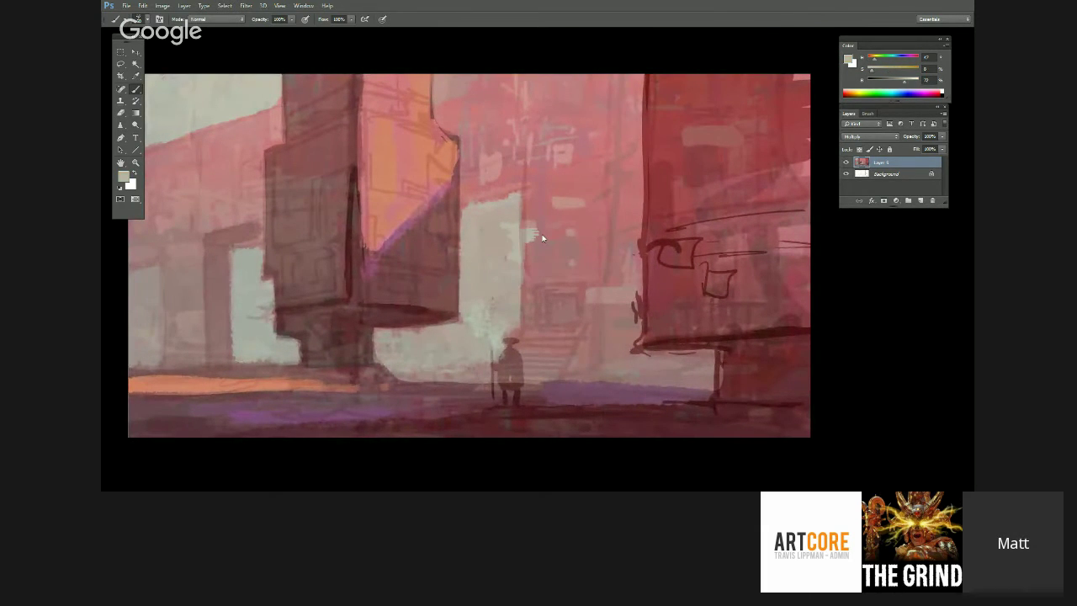
left_click_drag(658, 361, 655, 387)
left_click(738, 330, "alt")
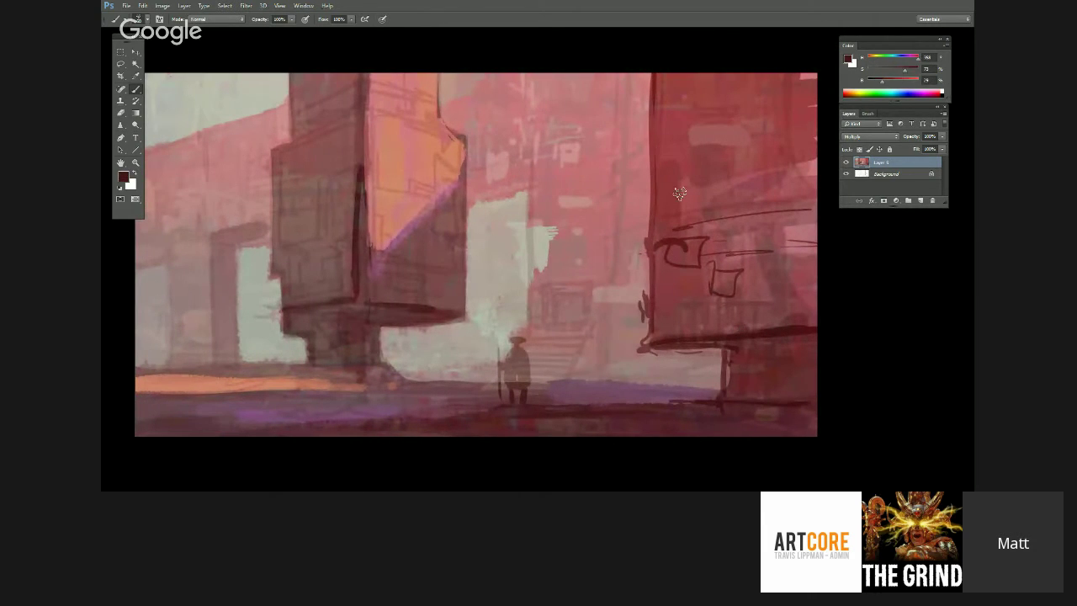
left_click_drag(807, 202, 679, 215)
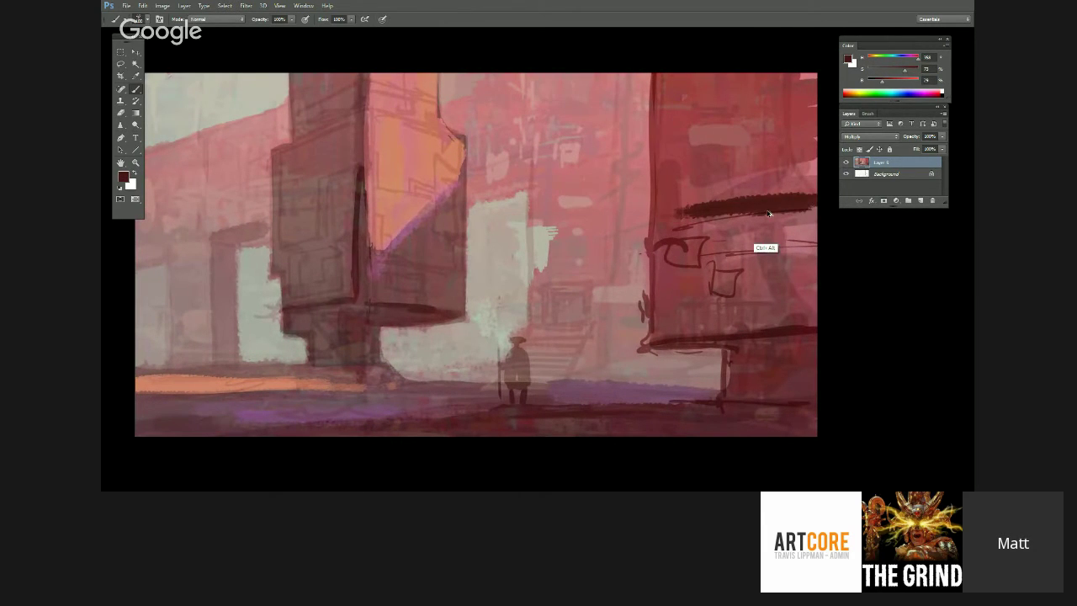
key("ctrl+alt+z")
- Sample a dark red and paint a heavy slanted overhang with a dark outer edge across the top of the right tower
left_click(755, 329, "alt")
left_click_drag(750, 310, 611, 331)
mouse_move(535, 176)
left_mouse_down()
mouse_move(530, 233)
mouse_move(521, 94)
mouse_move(504, 89)
mouse_move(505, 149)
mouse_move(648, 134)
left_mouse_up()
mouse_move(519, 116)
left_mouse_down()
mouse_move(557, 79)
mouse_move(542, 87)
mouse_move(554, 118)
mouse_move(626, 84)
mouse_move(635, 92)
mouse_move(523, 126)
mouse_move(668, 101)
mouse_move(556, 139)
left_mouse_up()
- Add a new layer and paint sampled background pink at 100% opacity to cut back the right tower's edge below the overhang
key("5")
left_click(502, 204, "alt")
key("0")
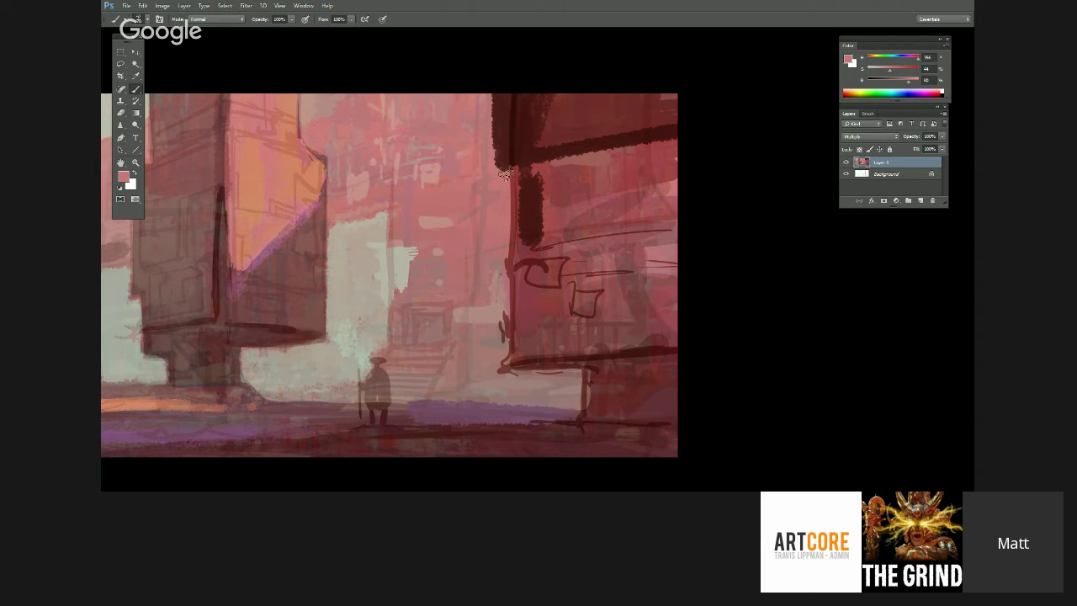
left_click(921, 201)
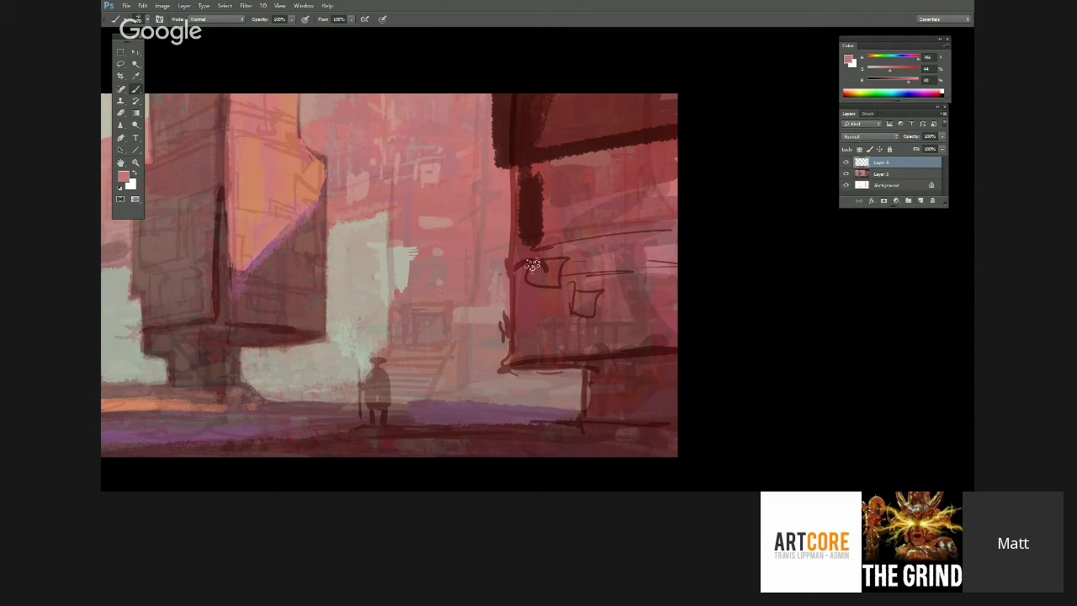
mouse_move(505, 174)
left_mouse_down()
mouse_move(512, 221)
mouse_move(509, 192)
left_mouse_up()
- Cover the dark stroke below the right tower's overhang with sampled red, and paint small dark teeth along the overhang's lower edge
left_click(532, 181, "alt")
left_click(527, 257, "alt")
mouse_move(524, 258)
left_mouse_down()
mouse_move(528, 174)
mouse_move(535, 228)
mouse_move(561, 186)
mouse_move(609, 160)
mouse_move(588, 158)
mouse_move(683, 149)
left_mouse_up()
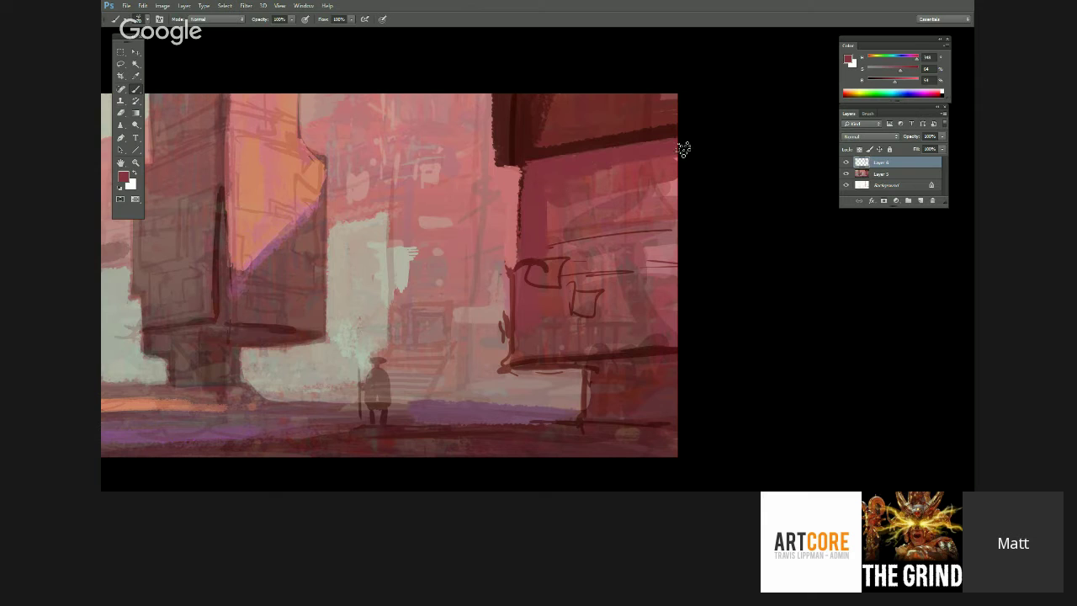
left_click(562, 155, "alt")
left_click_drag(601, 145, 623, 149)
- Sample the neighbouring pinks and paint over the stray sketch lines around the right tower's lower left corner
left_click(502, 271, "alt")
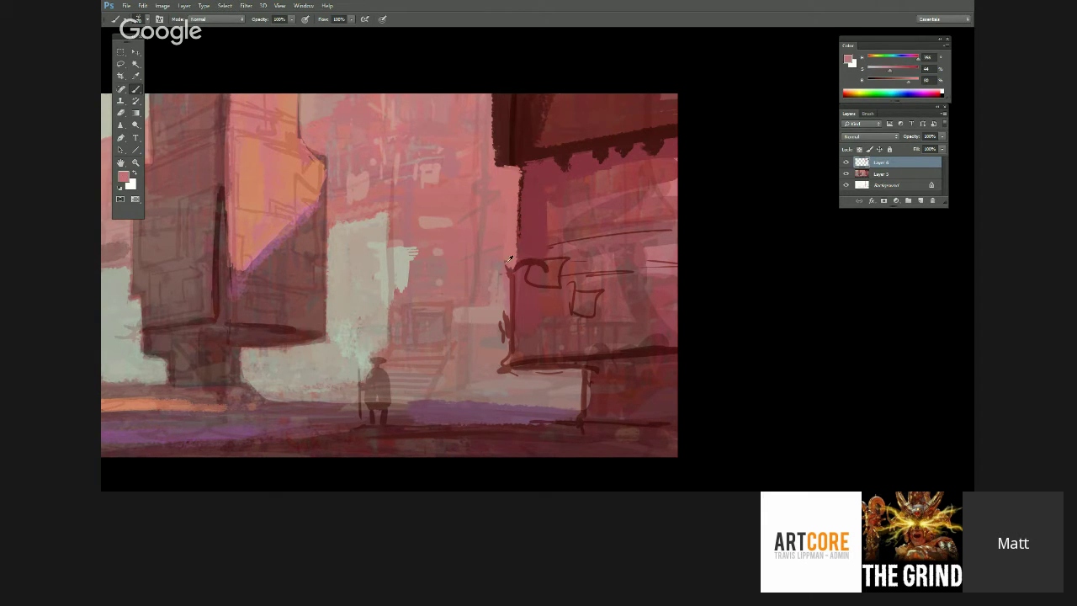
left_click(496, 322, "alt")
mouse_move(502, 360)
left_mouse_down()
mouse_move(498, 379)
mouse_move(646, 361)
left_mouse_up()
left_click_drag(547, 370, 526, 368)
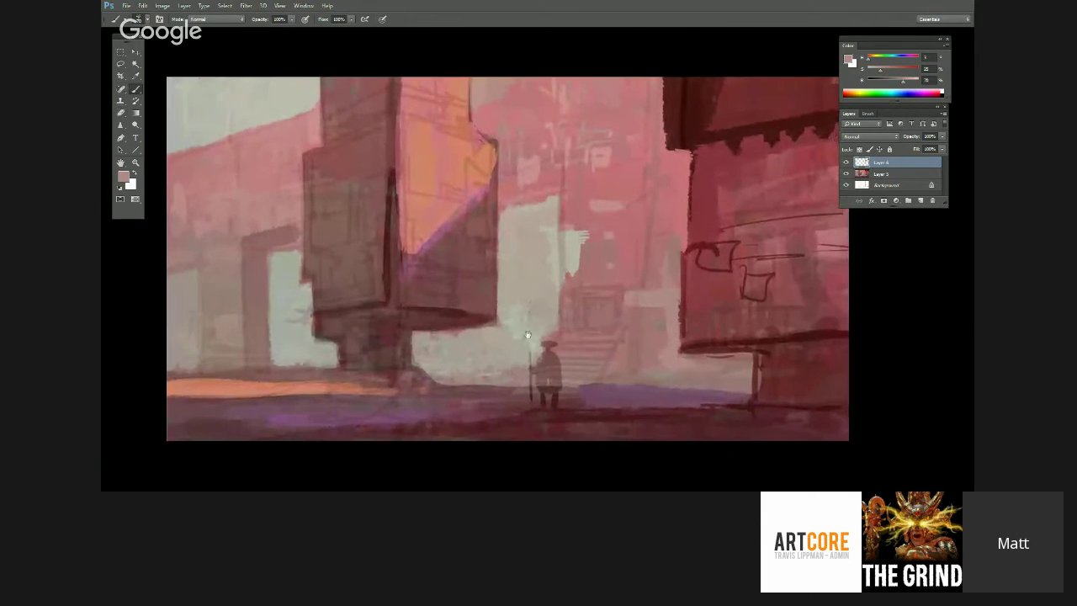
- Sample the dark maroon of the middle tower's corner and paint accents along the edges and panels of its left face
left_click(387, 205, "alt")
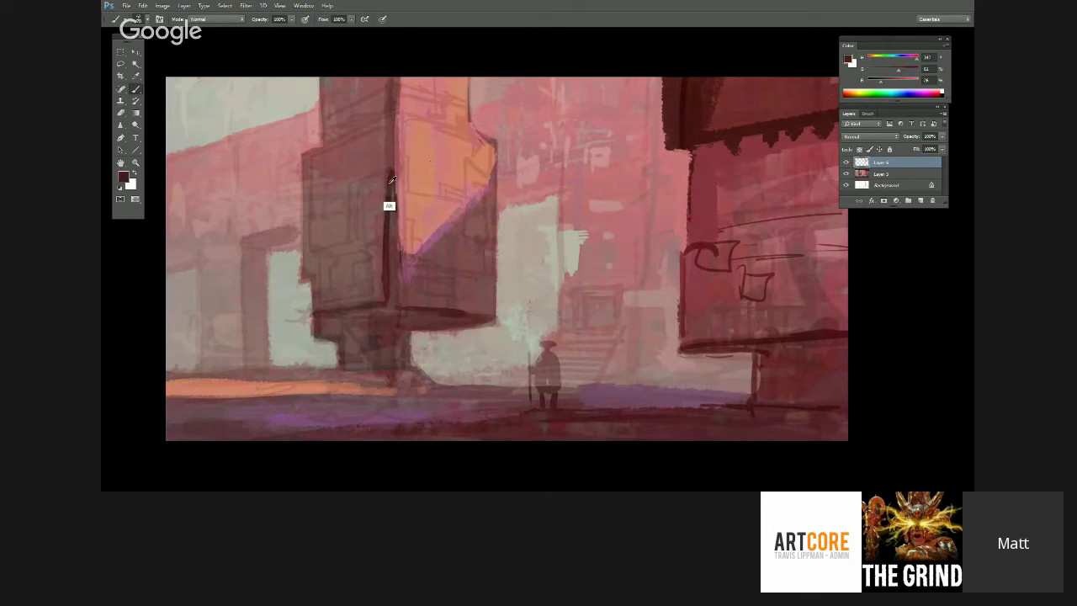
mouse_move(386, 124)
left_mouse_down()
mouse_move(348, 136)
mouse_move(327, 81)
mouse_move(327, 146)
left_mouse_up()
mouse_move(307, 188)
left_mouse_down()
mouse_move(308, 224)
mouse_move(330, 212)
left_mouse_up()
- Lasso the shadowed left face of the middle tower together with its base
left_click(120, 64)
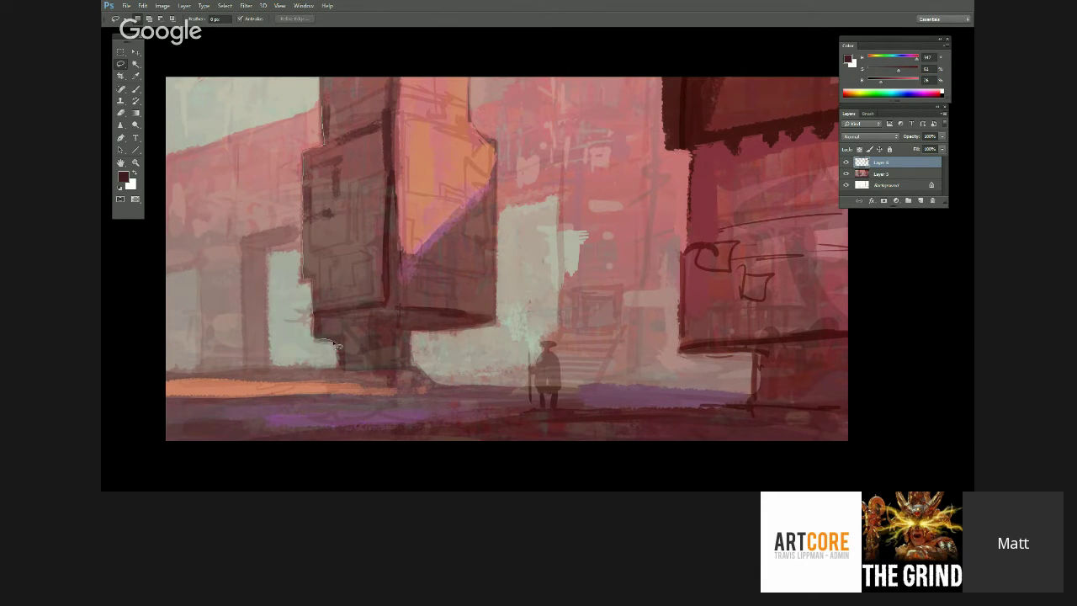
mouse_move(390, 314)
left_mouse_down()
mouse_move(382, 66)
mouse_move(370, 48)
left_mouse_up()
left_click_drag(512, 286, 506, 298)
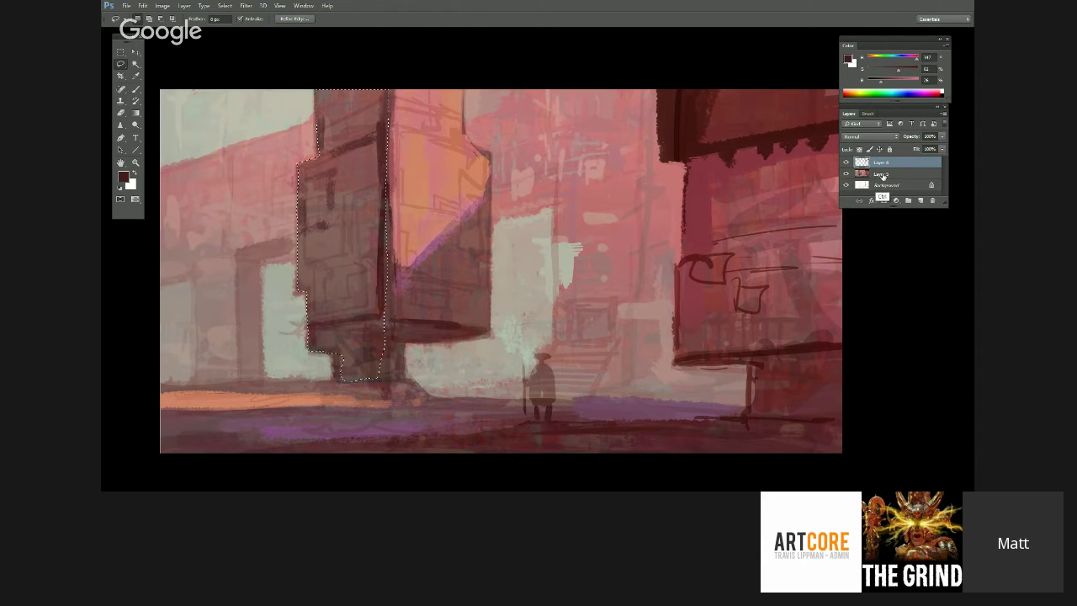
- Flatten the painted layers into the background
left_click(882, 174, "ctrl")
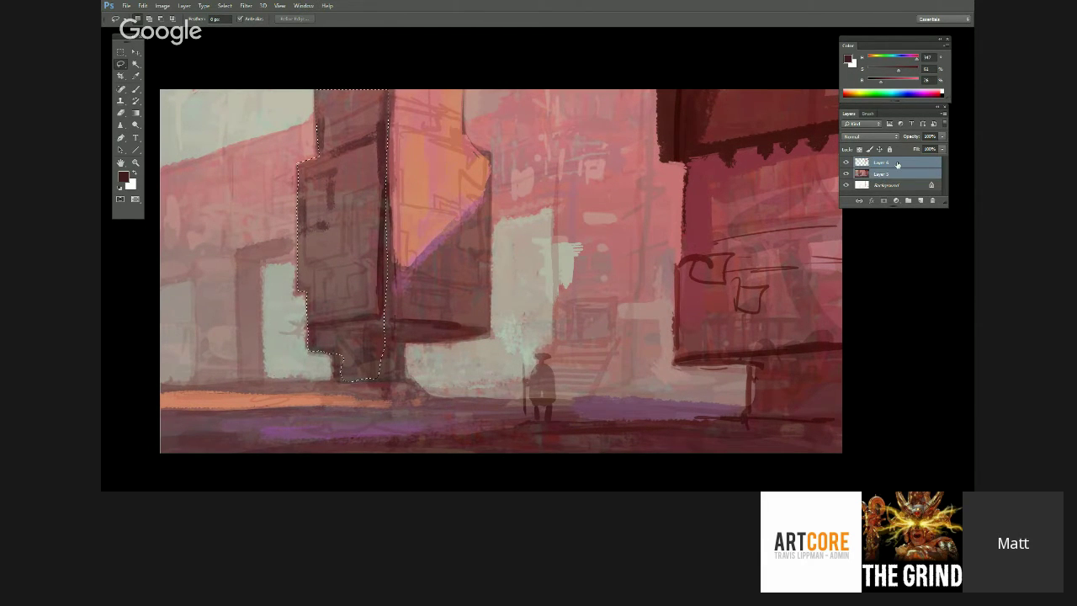
left_click(943, 107)
left_click(889, 338)
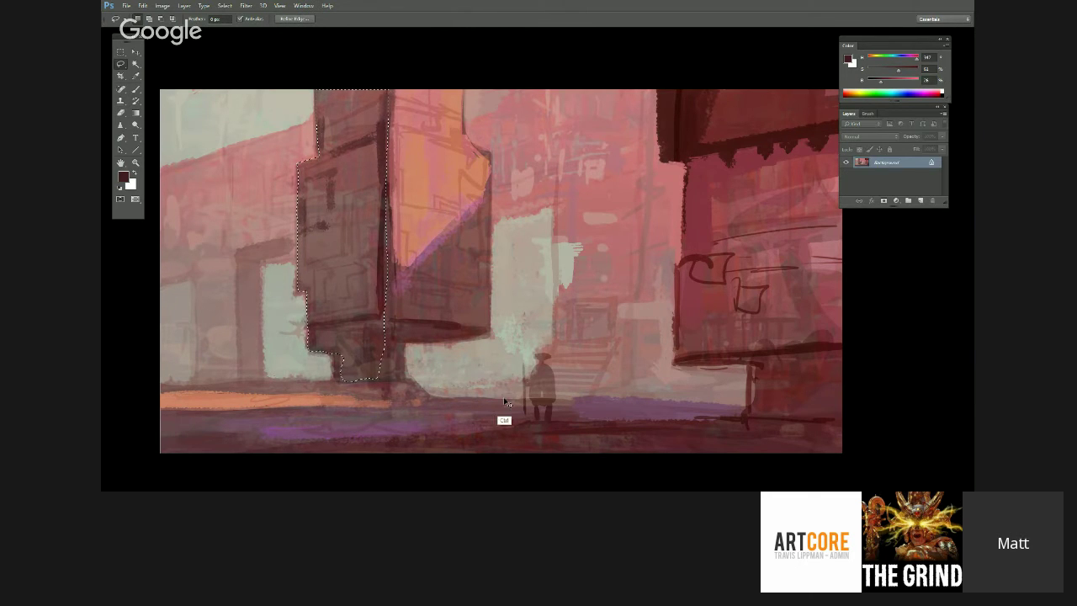
- Shift the selected left face of the middle tower towards purple by lowering Hue in Hue/Saturation, and drop the selection
key("i")
key("ctrl+u")
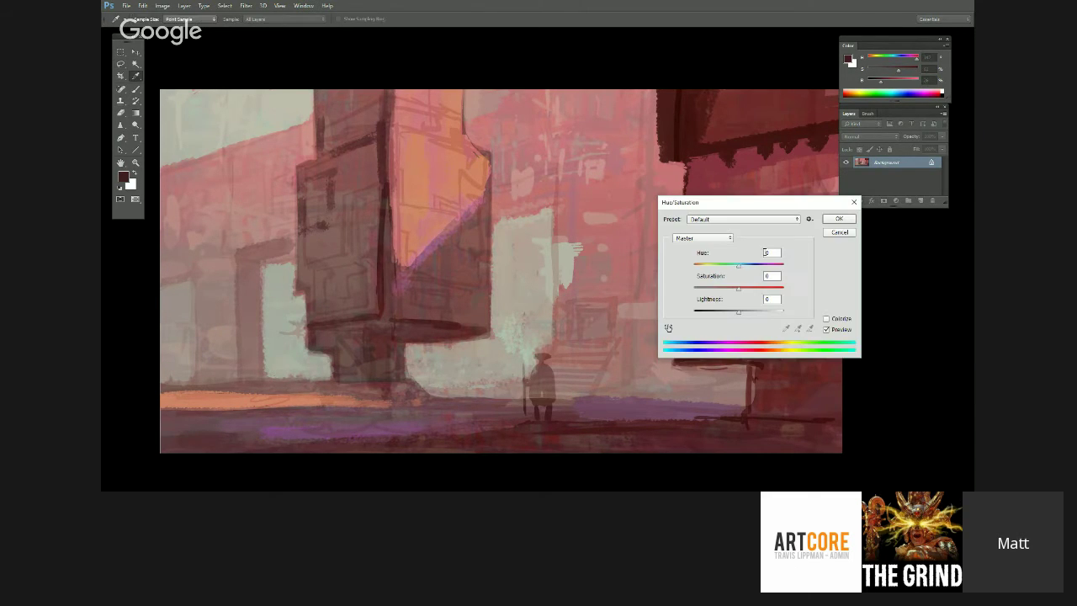
mouse_move(743, 269)
left_mouse_down()
mouse_move(761, 270)
mouse_move(734, 269)
left_mouse_up()
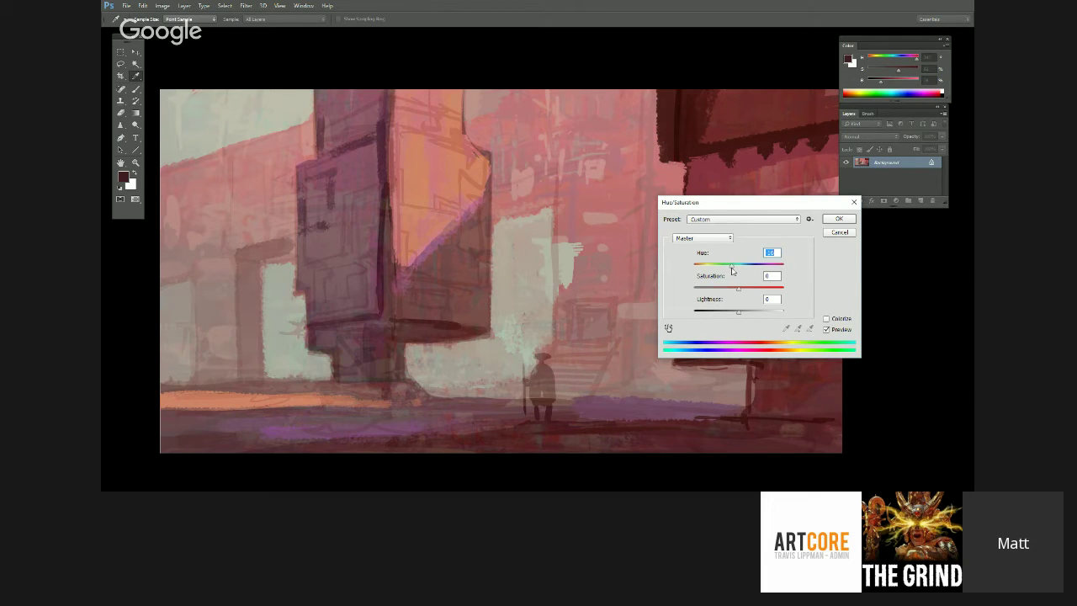
left_click(838, 219)
key("l")
mouse_move(701, 378)
left_mouse_down()
mouse_move(714, 375)
mouse_move(664, 337)
left_mouse_up()
- Sample the middle tower's dark purples and paint textured shadow strokes on the upper section of its left face
key("b")
left_click(325, 199, "alt")
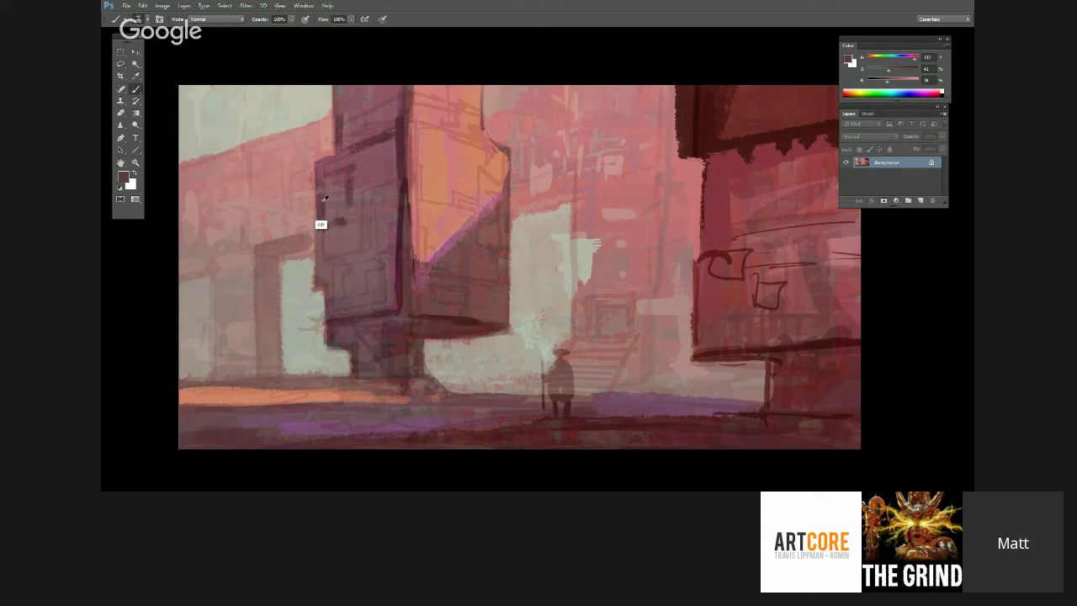
left_click_drag(355, 280, 340, 310)
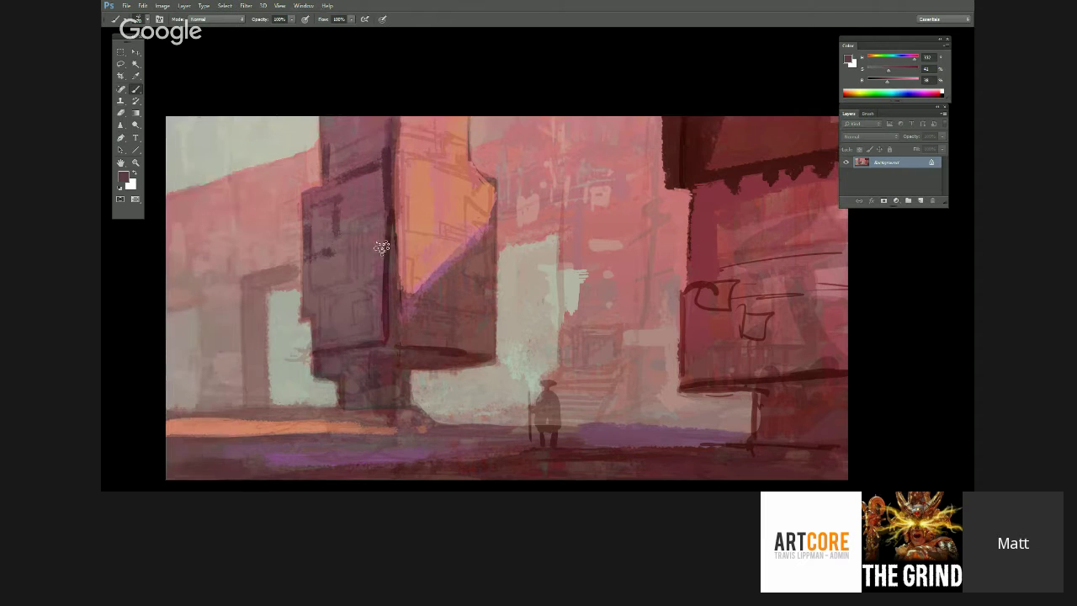
left_click(389, 179, "alt")
left_click_drag(326, 119, 329, 173)
left_click(343, 132, "alt")
mouse_move(336, 122)
left_mouse_down()
mouse_move(351, 153)
mouse_move(338, 160)
left_mouse_up()
- Sample a muted plum and paint a protruding ledge on the middle tower's left edge and a dark patch on its left face
left_click(327, 197, "alt")
left_click(327, 172, "alt")
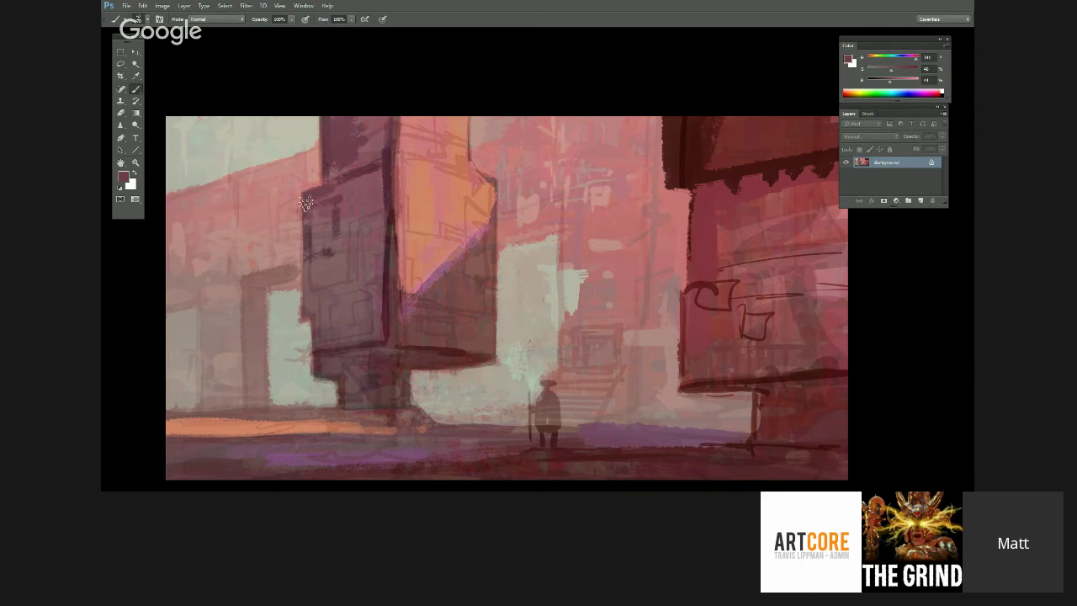
left_click_drag(294, 200, 302, 215)
mouse_move(343, 258)
left_mouse_down()
mouse_move(360, 254)
mouse_move(343, 274)
mouse_move(335, 267)
mouse_move(334, 304)
left_mouse_up()
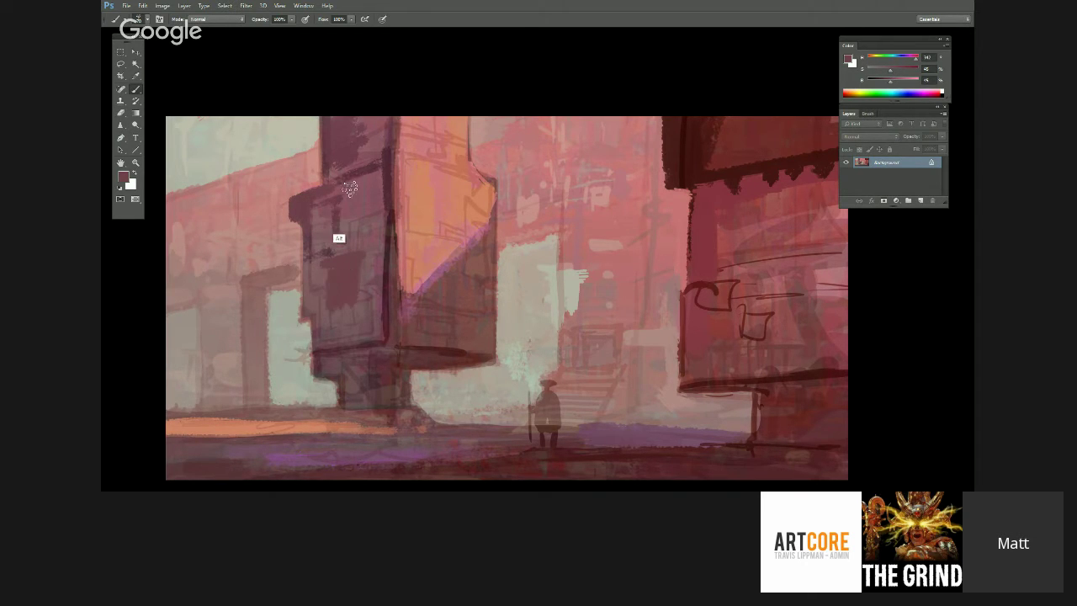
- Reinforce the middle tower's central corner with sampled dark purple and extend the purple edge at the lower tip of its sunlit area
left_click(389, 214, "alt")
left_click_drag(380, 175, 376, 240)
left_click(422, 289, "alt")
left_click_drag(418, 282, 401, 300)
left_click(395, 168, "alt")
left_click_drag(399, 119, 399, 148)
- Raise the sampled orange to 100% brightness and paint highlights on the tower's sunlit face and rough strokes along the ground's light strip
left_click(467, 135, "alt")
left_click(469, 158, "alt")
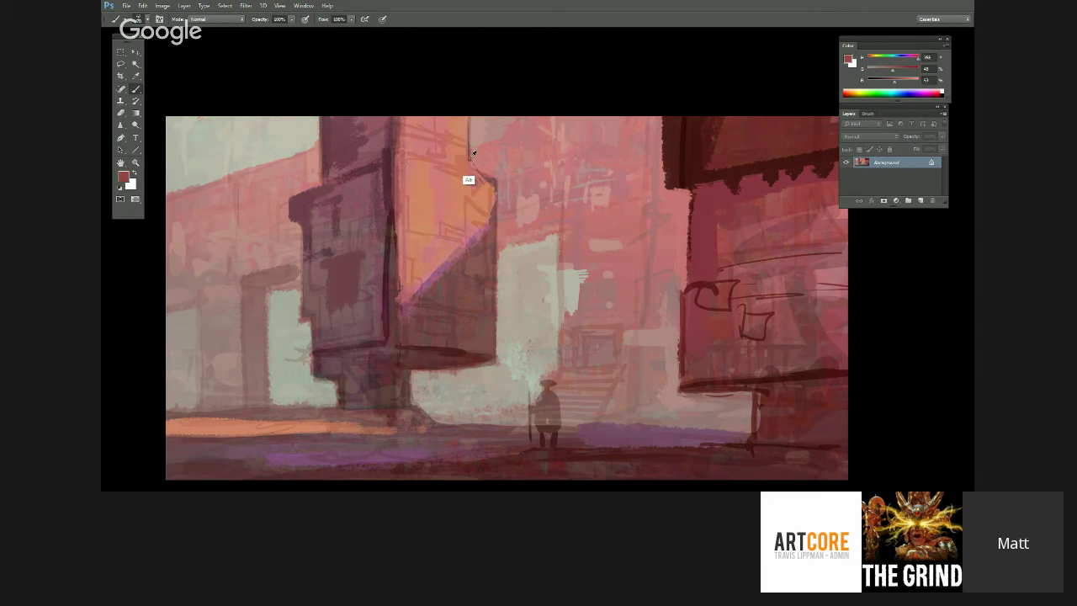
left_click(458, 192, "alt")
left_click(418, 225, "alt")
left_click_drag(912, 82, 939, 82)
mouse_move(409, 278)
left_mouse_down()
mouse_move(410, 168)
mouse_move(416, 270)
mouse_move(413, 124)
mouse_move(420, 244)
mouse_move(429, 220)
mouse_move(435, 244)
mouse_move(447, 206)
left_mouse_up()
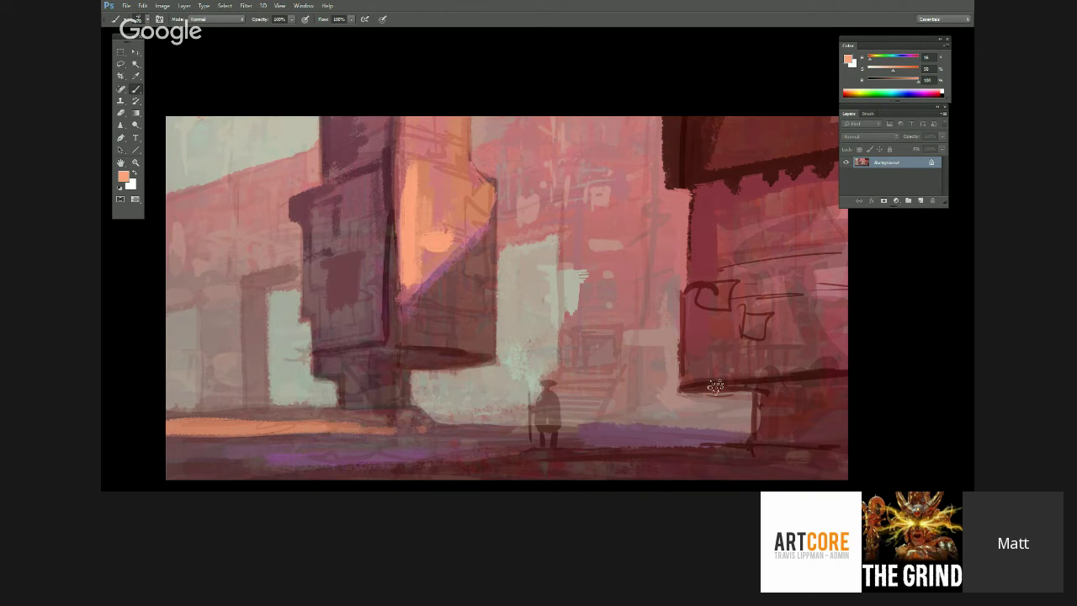
left_click_drag(378, 434, 195, 436)
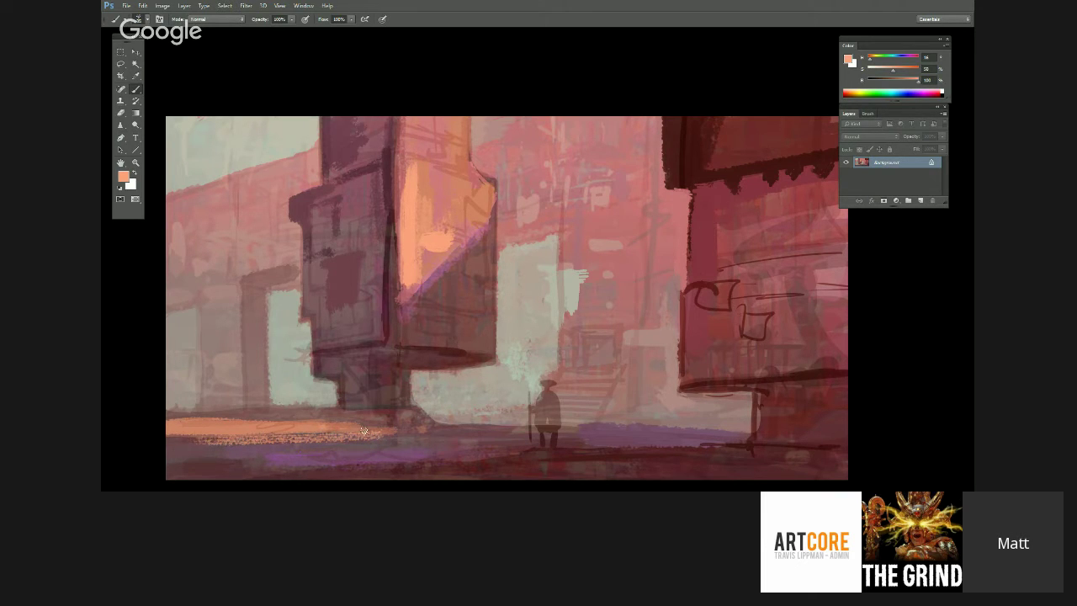
- Sample the reddish brown at the middle tower's foot and paint shadow over the nearest end of the orange ground strip
left_click(405, 420, "alt")
left_click(394, 418, "alt")
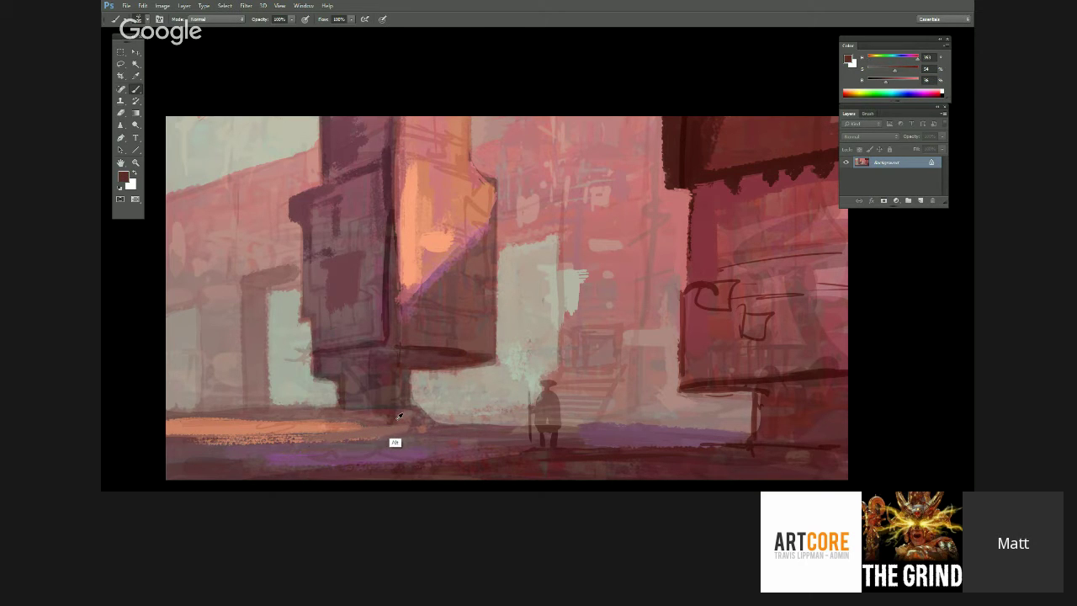
mouse_move(402, 425)
left_mouse_down()
mouse_move(307, 446)
mouse_move(353, 432)
left_mouse_up()
left_click(313, 450, "alt")
- Sample a dark maroon and paint the corner and bottom edge of the pillar beneath the middle tower
left_click(399, 424, "alt")
left_click(382, 404, "alt")
left_click_drag(384, 366, 385, 409)
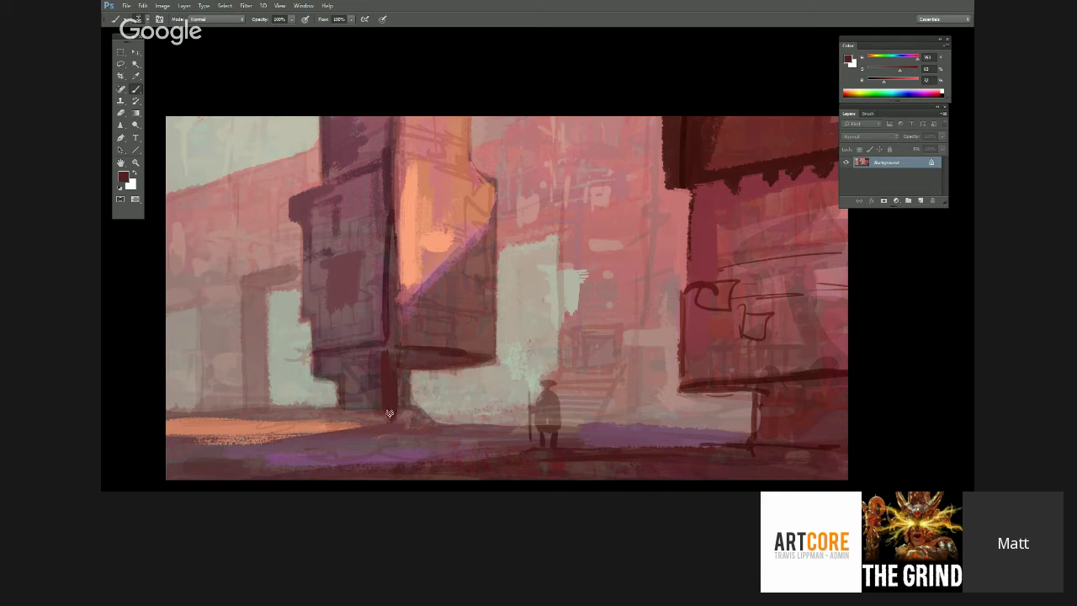
left_click_drag(376, 414, 354, 411)
- Reshape the silhouette of the pillar beneath the middle tower with sampled background greys and dark tower tones
left_click(324, 385, "alt")
left_click(417, 384, "alt")
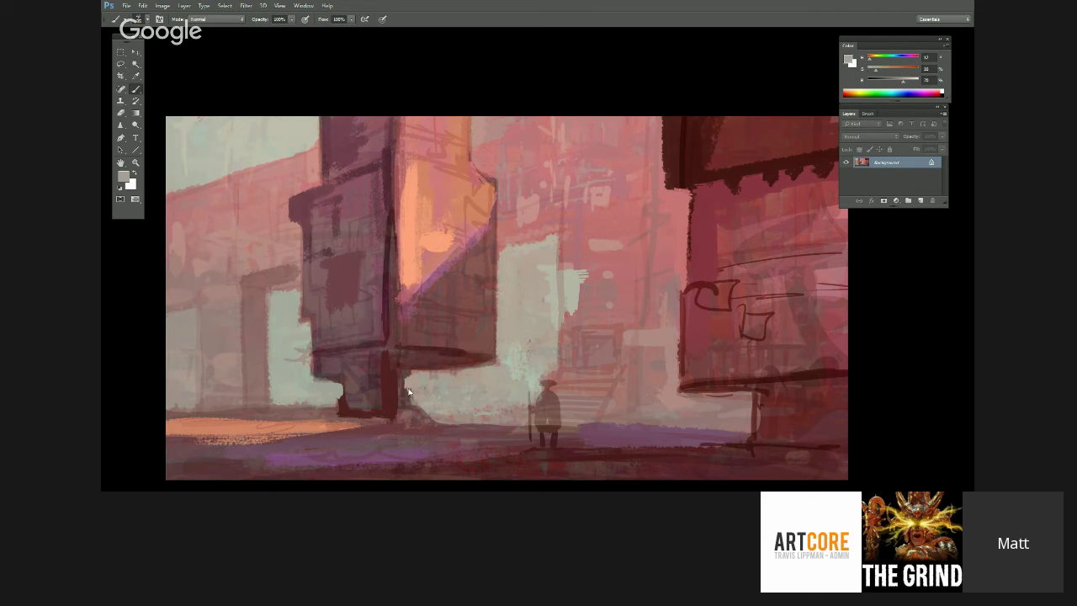
left_click(407, 388, "alt")
left_click(408, 372, "alt")
left_click(308, 371, "alt")
left_click(308, 360, "alt")
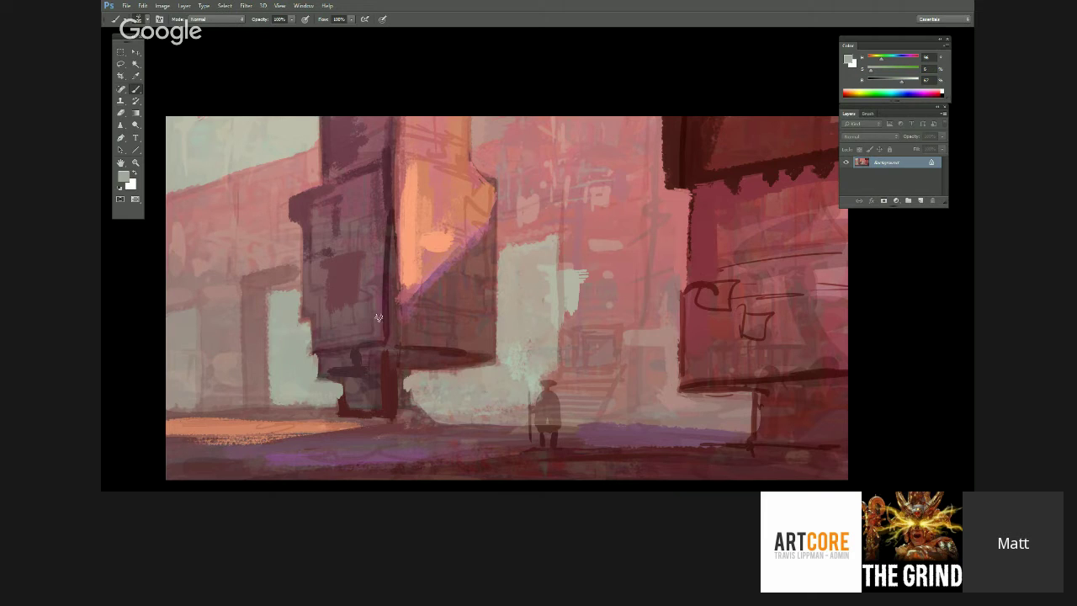
left_click(357, 393, "alt")
left_click_drag(668, 360, 627, 352)
left_click(664, 264, "alt")
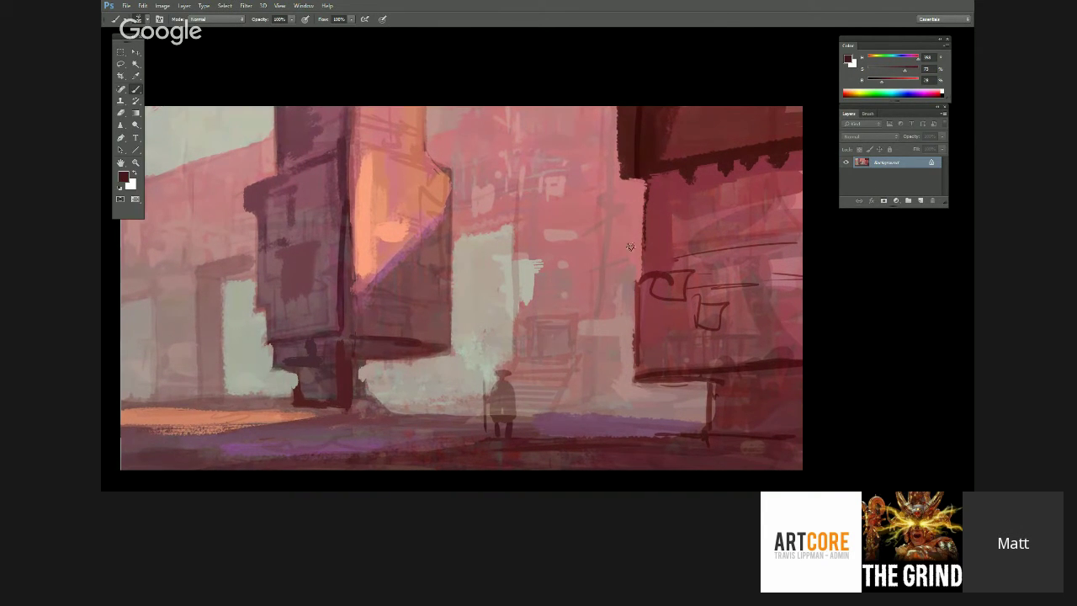
mouse_move(634, 361)
left_mouse_down()
mouse_move(667, 358)
mouse_move(583, 386)
mouse_move(508, 383)
left_mouse_up()
left_click_drag(479, 316, 480, 352)
key("ctrl+alt+z")
- Sample muted pinks and pale greys from the background and brush streaky mist over the buildings behind the standing figure
left_click(488, 325, "alt")
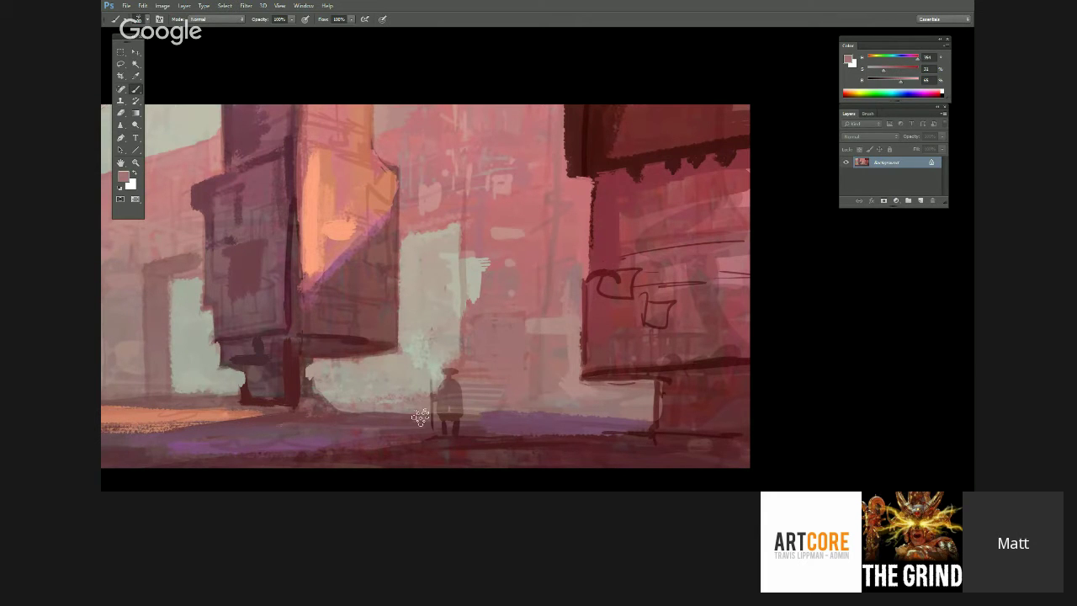
left_click(454, 347, "alt")
mouse_move(457, 364)
left_mouse_down()
mouse_move(484, 370)
mouse_move(483, 271)
mouse_move(492, 404)
mouse_move(562, 365)
left_mouse_up()
left_click(495, 330, "alt")
mouse_move(498, 351)
left_mouse_down()
mouse_move(507, 283)
mouse_move(513, 302)
left_mouse_up()
left_click_drag(571, 389, 612, 367)
- Rework the distant buildings beside the middle tower's shaded side with sampled greys and pinks, breaking up their skyline and the pale gaps
left_click(240, 301, "alt")
mouse_move(238, 307)
left_mouse_down()
mouse_move(221, 340)
mouse_move(224, 282)
mouse_move(263, 292)
mouse_move(249, 288)
mouse_move(248, 330)
mouse_move(256, 318)
mouse_move(245, 235)
left_mouse_up()
left_click(265, 311, "alt")
left_click(244, 232, "alt")
mouse_move(243, 133)
left_mouse_down()
mouse_move(242, 151)
mouse_move(262, 141)
mouse_move(251, 147)
left_mouse_up()
left_click(247, 145, "alt")
left_click(244, 139, "alt")
left_click(183, 153, "alt")
mouse_move(172, 155)
left_mouse_down()
mouse_move(175, 198)
mouse_move(159, 207)
mouse_move(190, 209)
mouse_move(170, 216)
left_mouse_up()
left_click(253, 165, "alt")
left_click(189, 230, "alt")
left_click(200, 208)
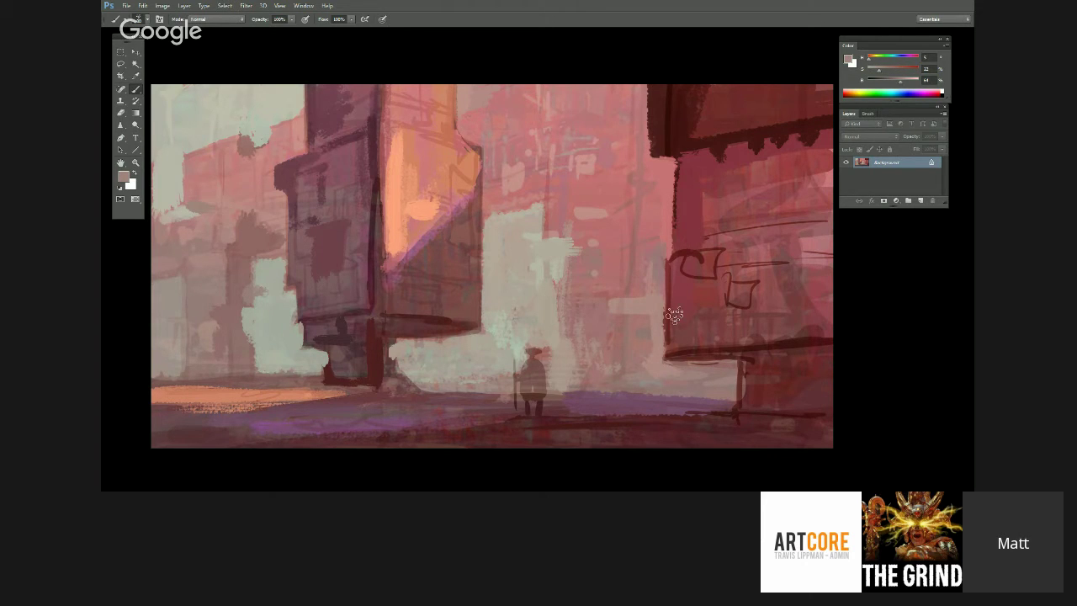
- Sample pale greys and extend the mist around the figure and the foot of the background buildings
left_click(259, 323, "alt")
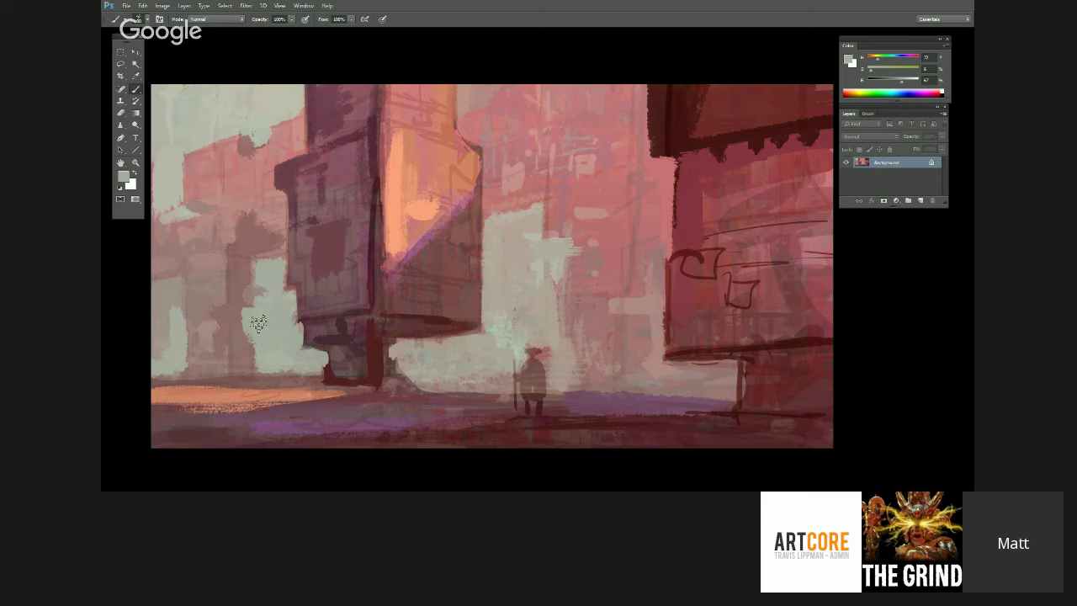
left_click_drag(547, 312, 482, 324)
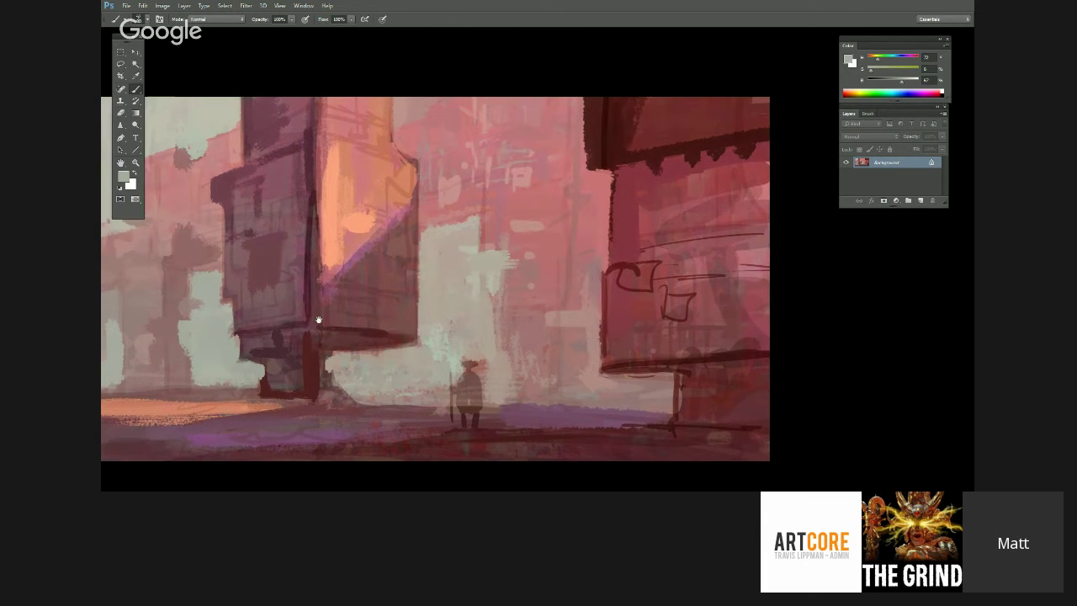
left_click_drag(584, 377, 597, 363)
left_click_drag(672, 357, 714, 366)
left_click(532, 300, "alt")
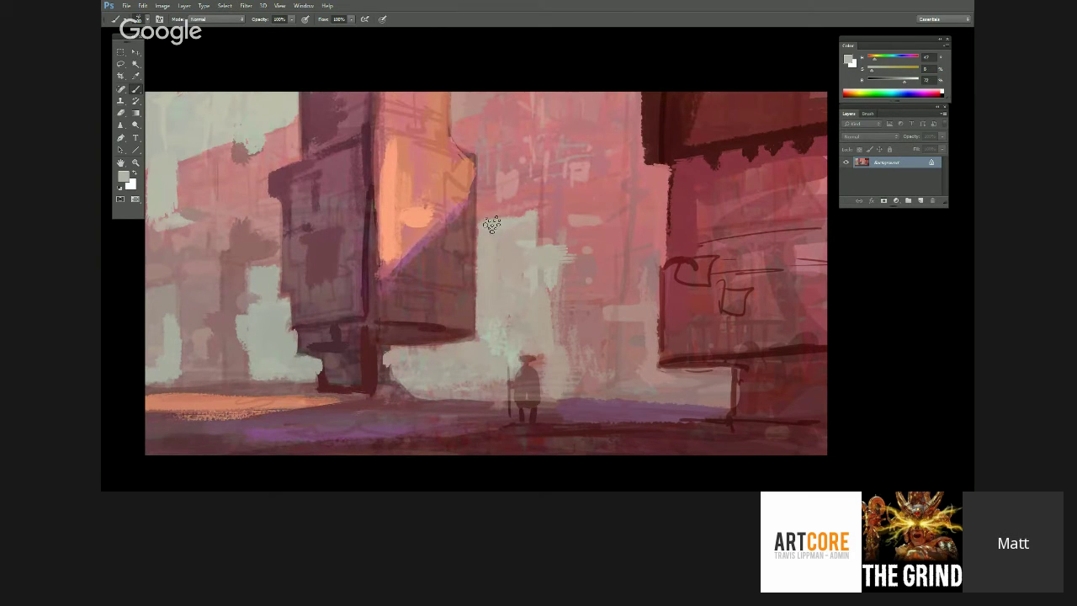
left_click_drag(548, 385, 539, 363)
left_click(524, 321, "alt")
left_click_drag(633, 323, 618, 322)
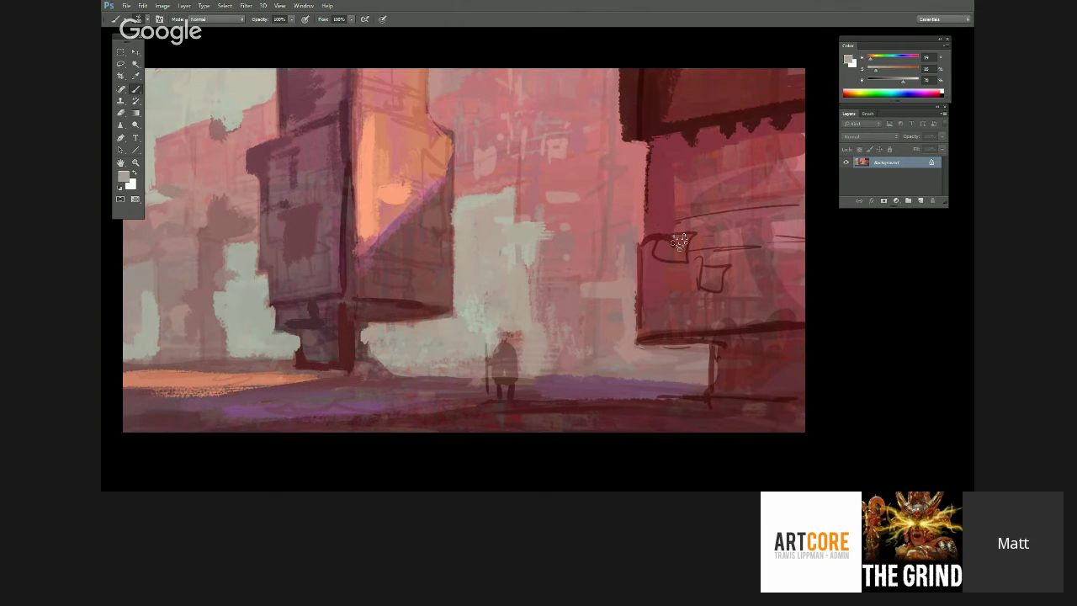
- Clean up the outer edge of the dark foreground tower with sampled background pink and dark red
left_click(639, 205, "alt")
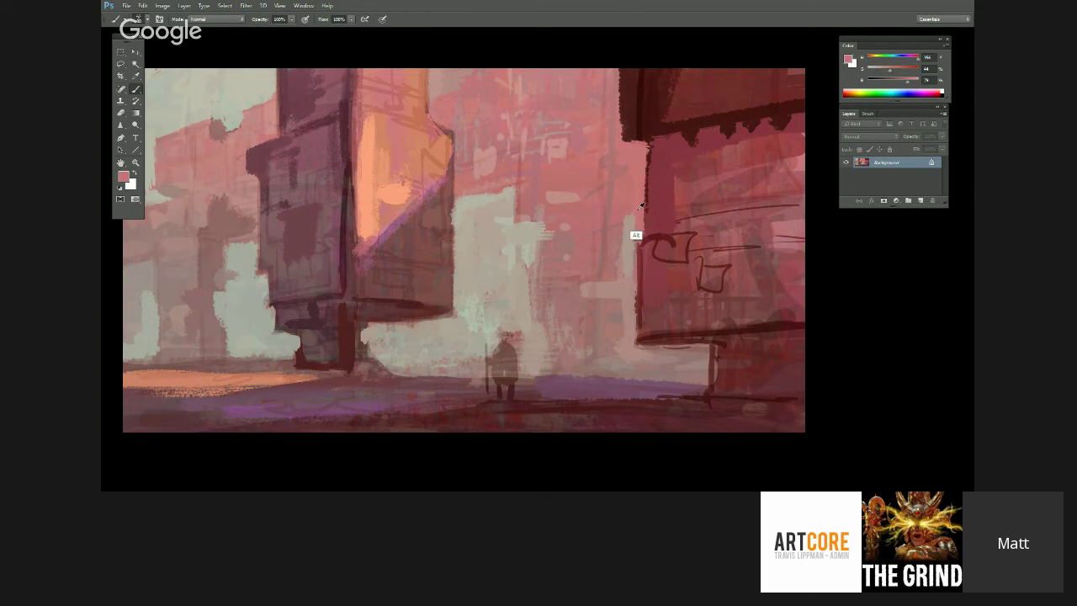
left_click(639, 284, "alt")
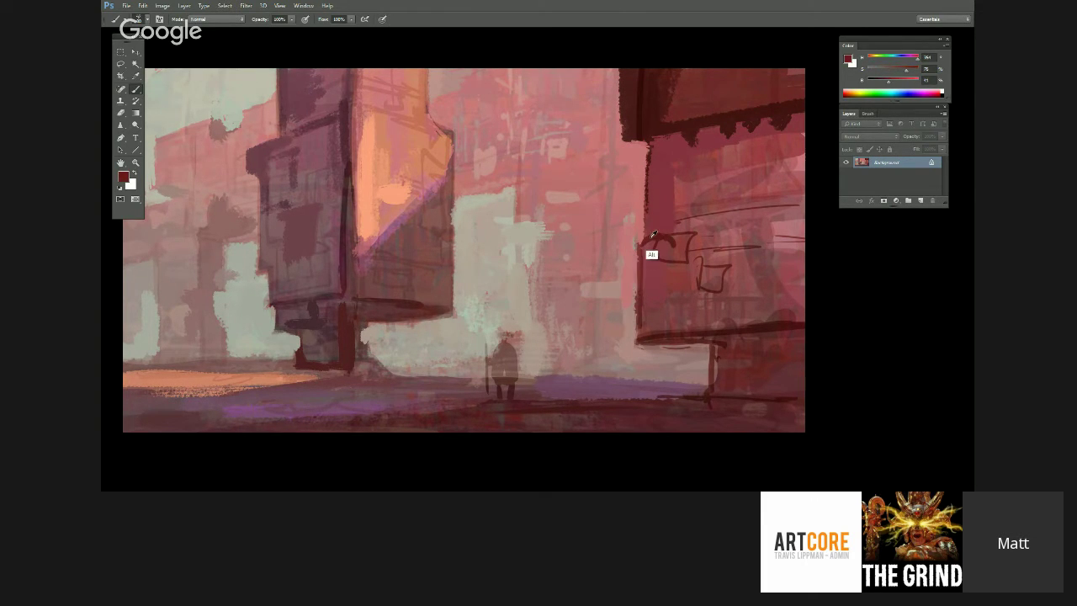
left_click_drag(645, 325, 652, 343)
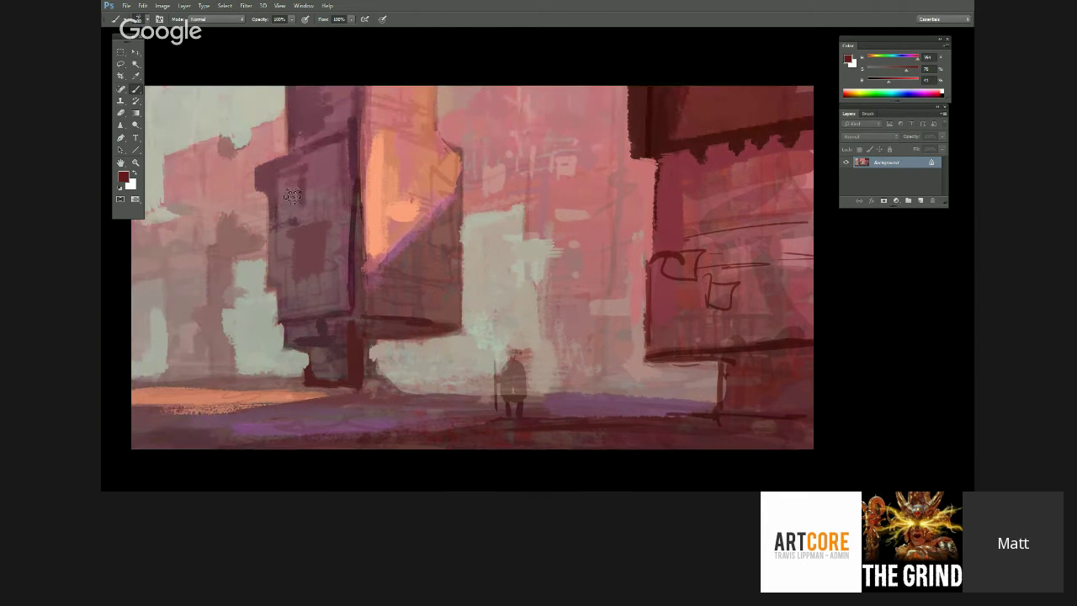
left_click(253, 116, "alt")
left_click_drag(655, 327, 636, 327)
- Lasso the dark foreground tower's silhouette and fade a sampled dark maroon gradient up over it from its base
key("m")
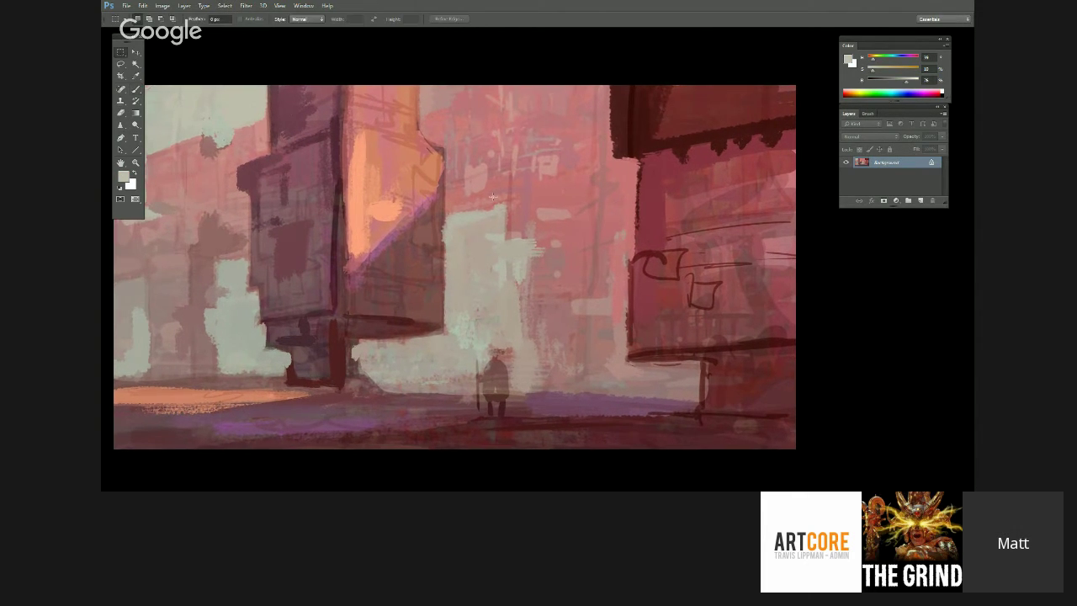
key("l")
left_click_drag(630, 346, 582, 339)
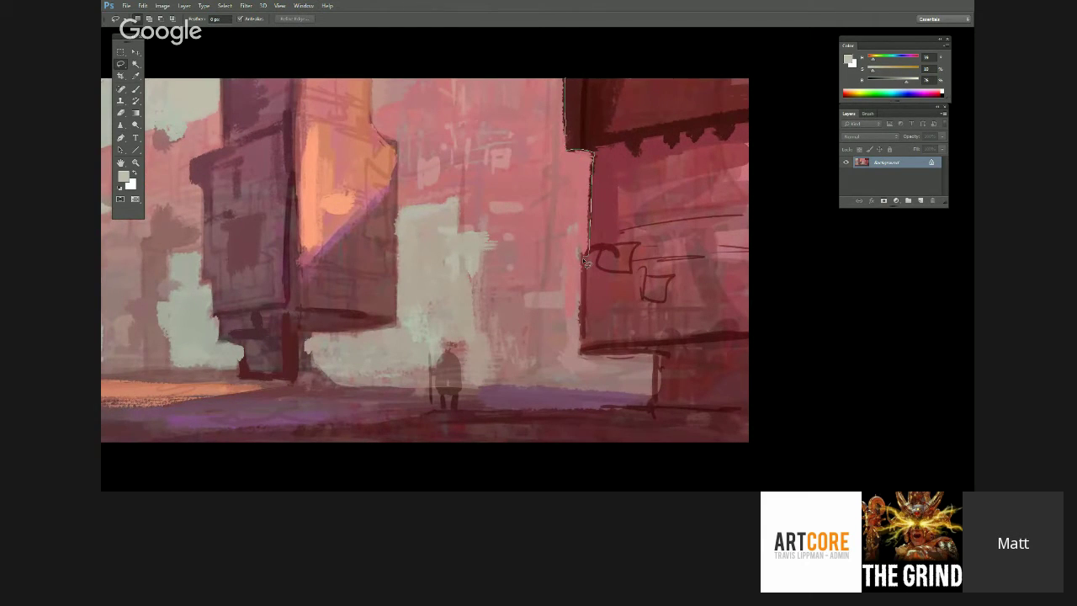
mouse_move(653, 404)
left_mouse_down()
mouse_move(771, 193)
mouse_move(737, 65)
mouse_move(577, 65)
left_mouse_up()
left_click(135, 115)
left_click(630, 153, "alt")
left_click_drag(665, 378, 644, 12)
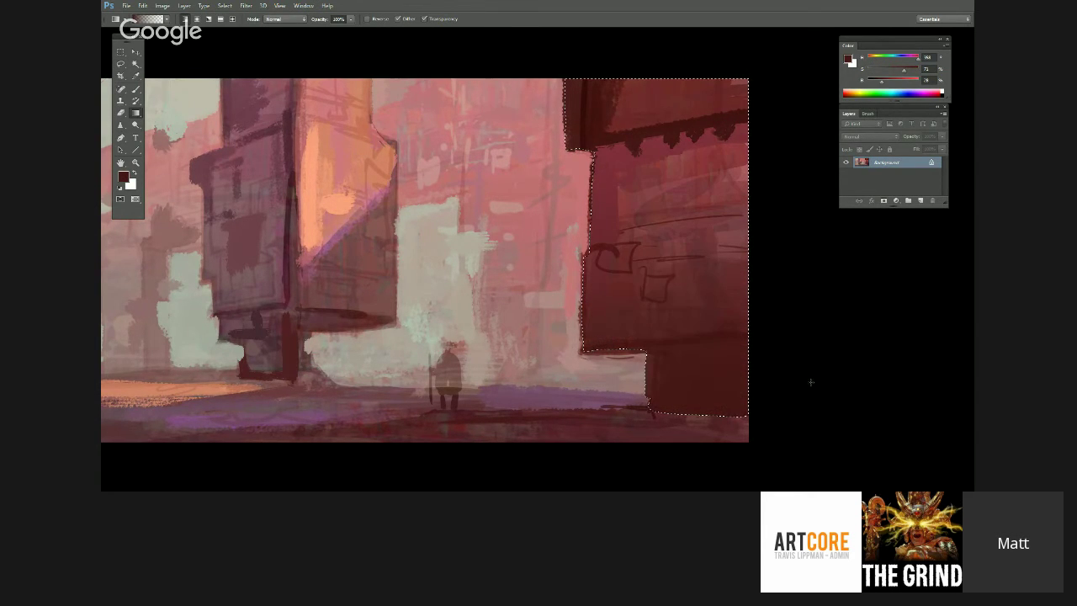
key("ctrl+d")
mouse_move(520, 382)
left_mouse_down()
mouse_move(572, 360)
mouse_move(697, 355)
left_mouse_up()
- Duplicate the Background layer, keeping the copy at its original size
left_click(120, 64)
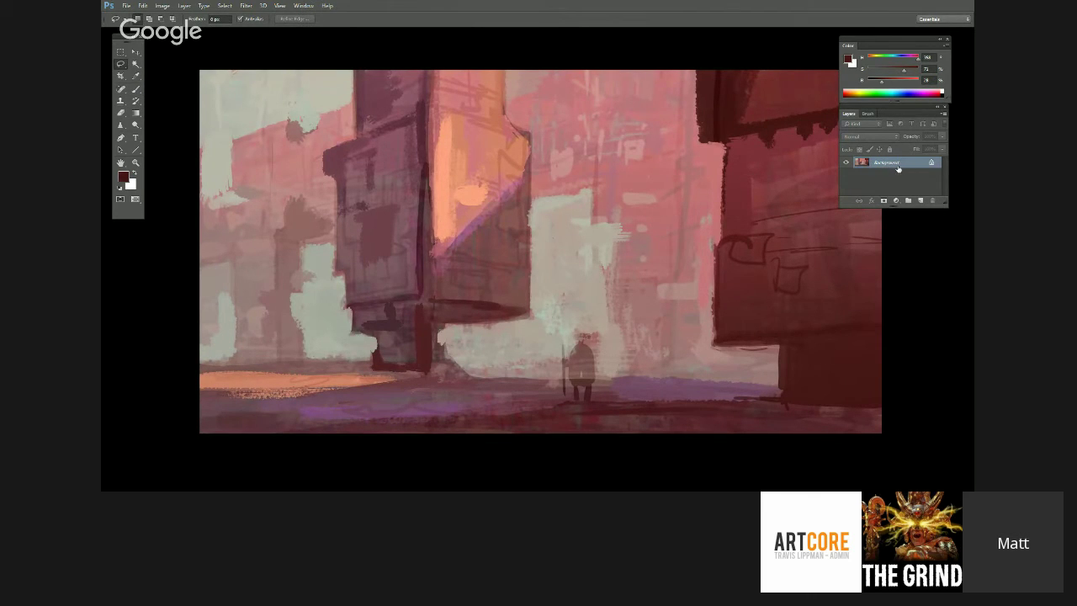
left_click_drag(782, 278, 778, 265)
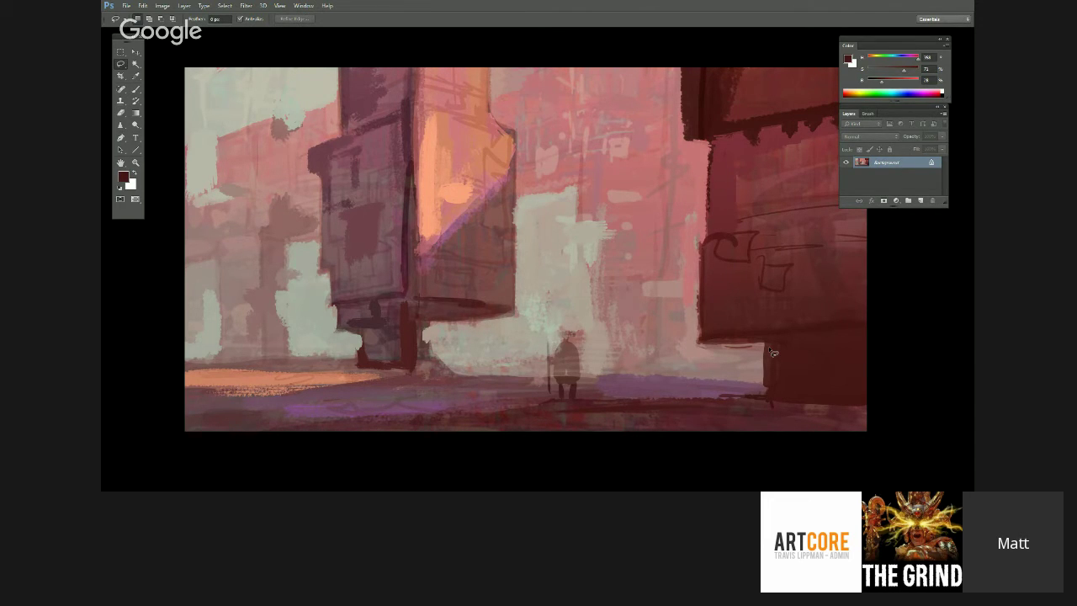
left_click_drag(907, 166, 920, 200)
left_click_drag(775, 351, 764, 359)
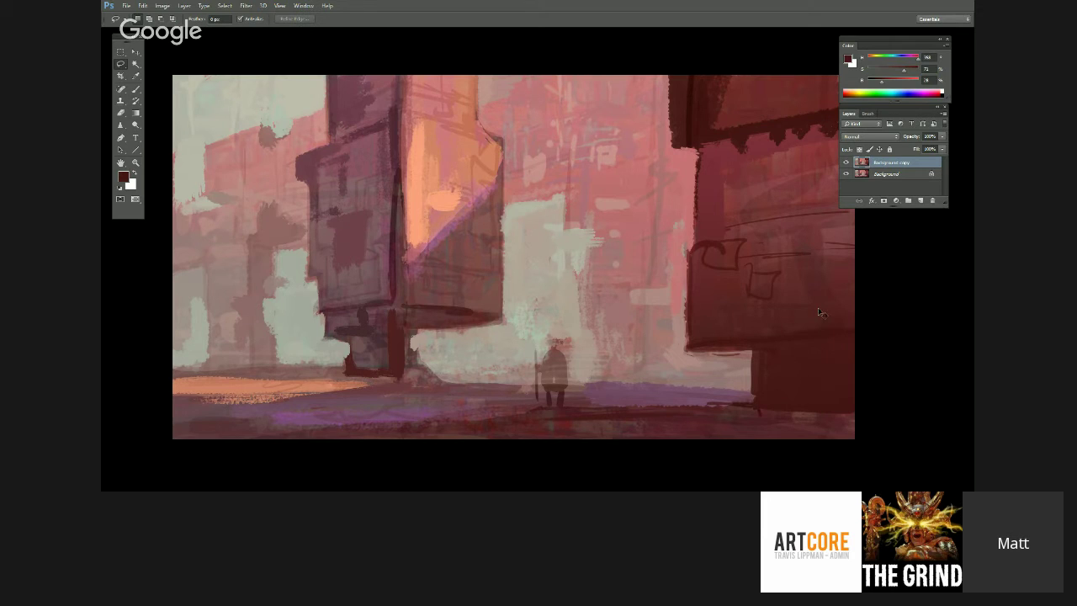
key("ctrl+t")
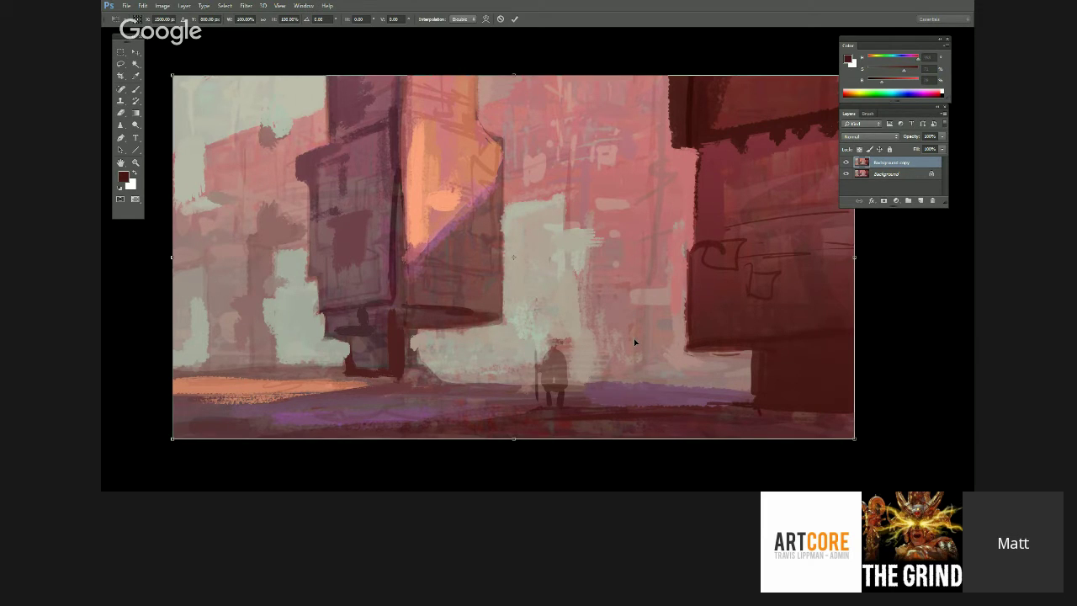
key("Return")
- Darken the Background copy with Hue/Saturation by lowering Lightness to about -24, and compare it with the original
key("i")
key("ctrl+u")
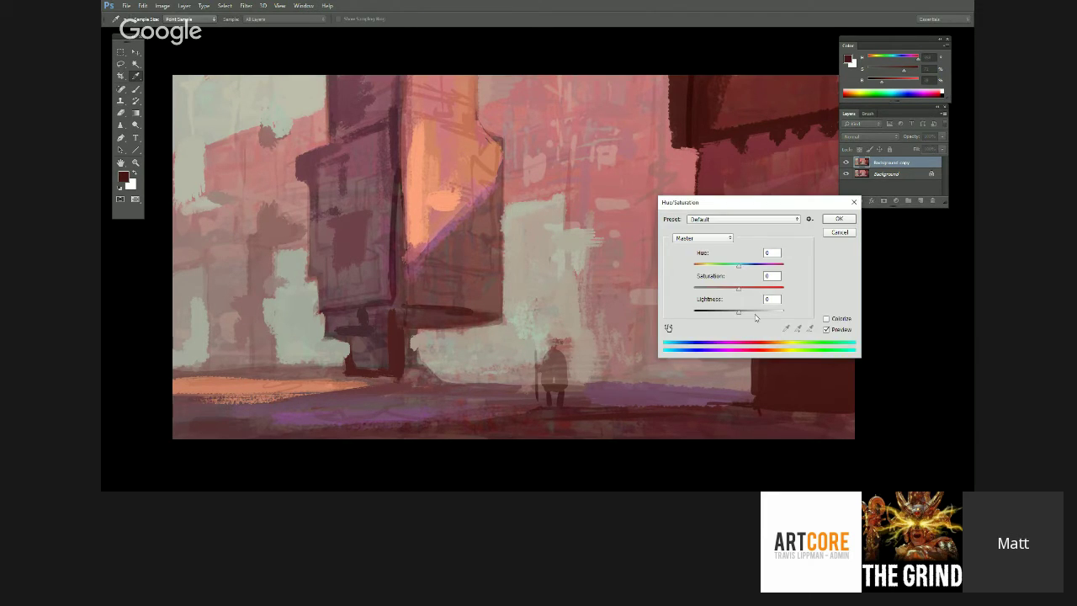
left_click_drag(739, 316, 730, 315)
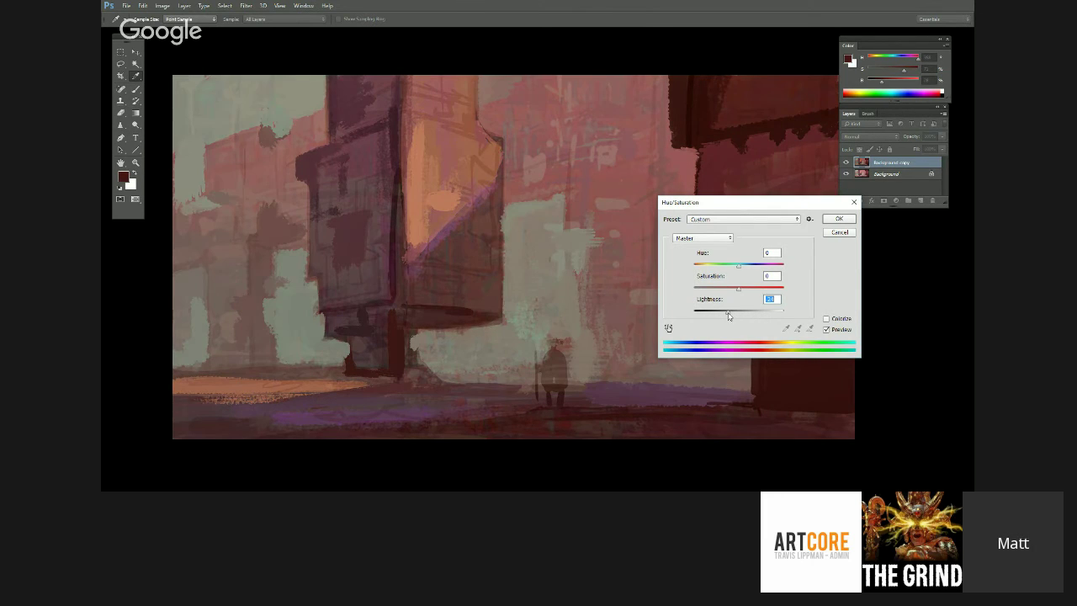
left_click(830, 220)
key("l")
left_click(846, 164)
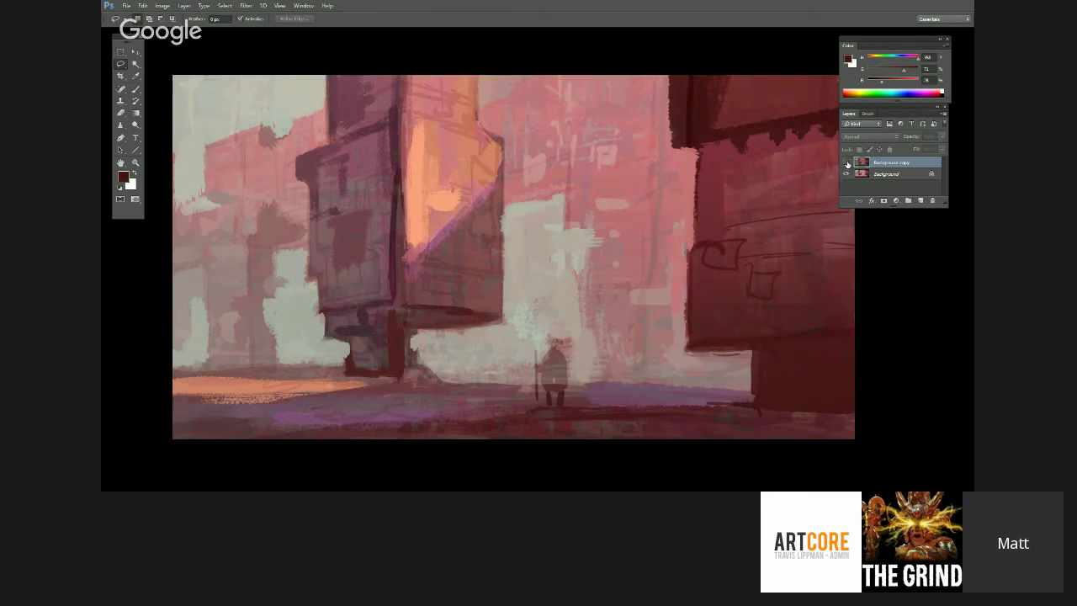
left_click(846, 163)
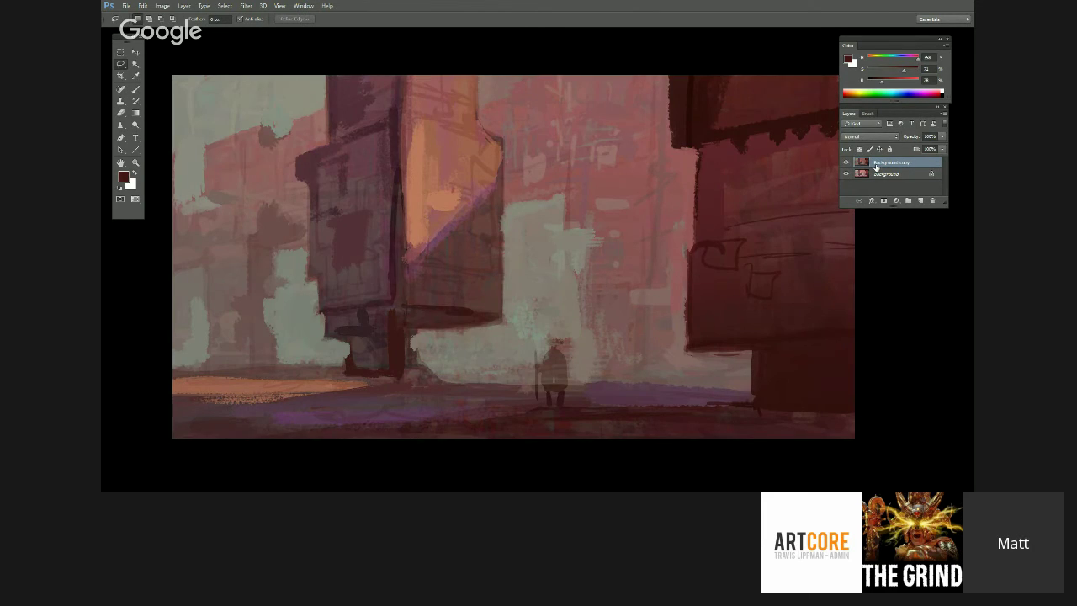
- Erase the darkened copy over the middle tower's sunlit face and along streaks of the ground
left_click(121, 112)
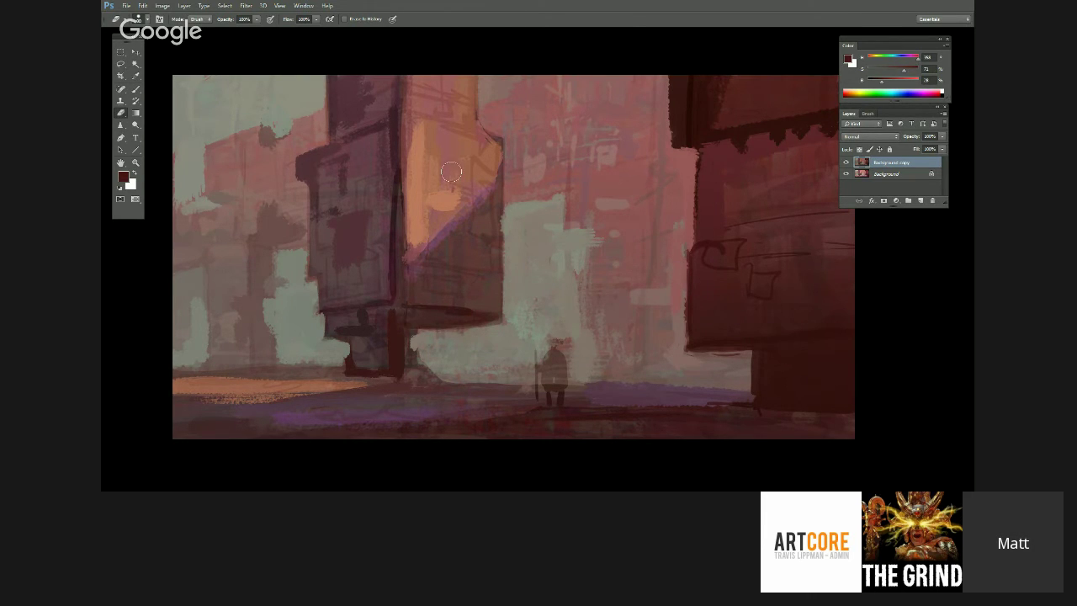
mouse_move(484, 178)
left_mouse_down()
mouse_move(415, 251)
mouse_move(414, 188)
mouse_move(421, 220)
mouse_move(429, 190)
mouse_move(414, 150)
mouse_move(421, 125)
mouse_move(425, 169)
mouse_move(438, 165)
mouse_move(441, 93)
mouse_move(460, 63)
mouse_move(496, 189)
left_mouse_up()
mouse_move(407, 389)
left_mouse_down()
mouse_move(155, 415)
mouse_move(367, 397)
mouse_move(292, 402)
mouse_move(604, 394)
left_mouse_up()
scroll(709, 381, "up", 1)
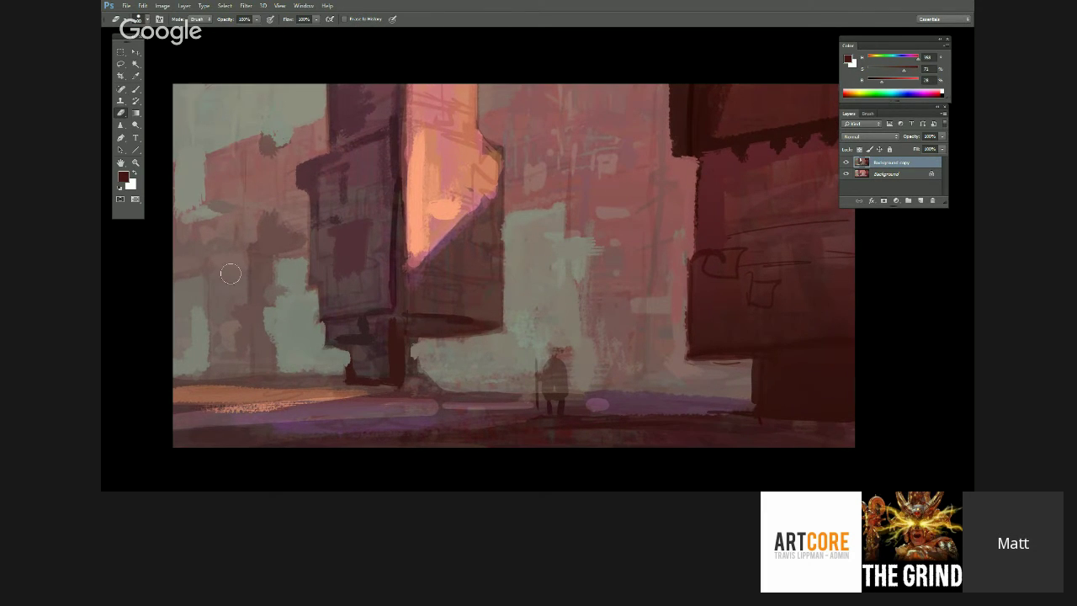
- Set the eraser to 50% opacity and partly erase the darkened copy over the distant buildings beside the middle tower's shaded side
key("5")
mouse_move(286, 219)
left_mouse_down()
mouse_move(299, 235)
mouse_move(257, 190)
mouse_move(231, 244)
mouse_move(196, 254)
left_mouse_up()
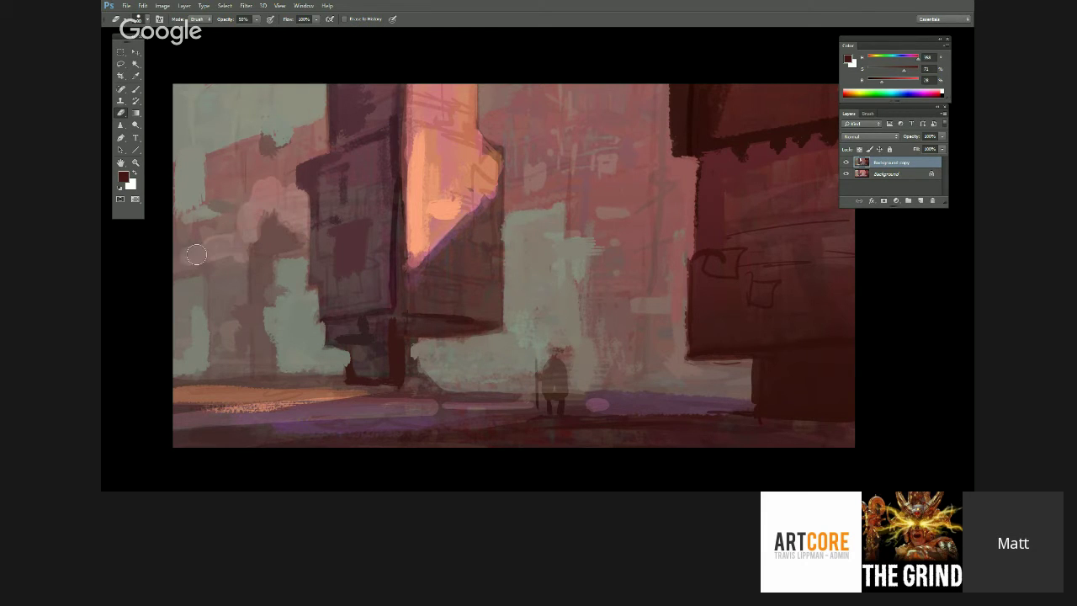
left_click(846, 163)
left_click(846, 163)
left_click(846, 163)
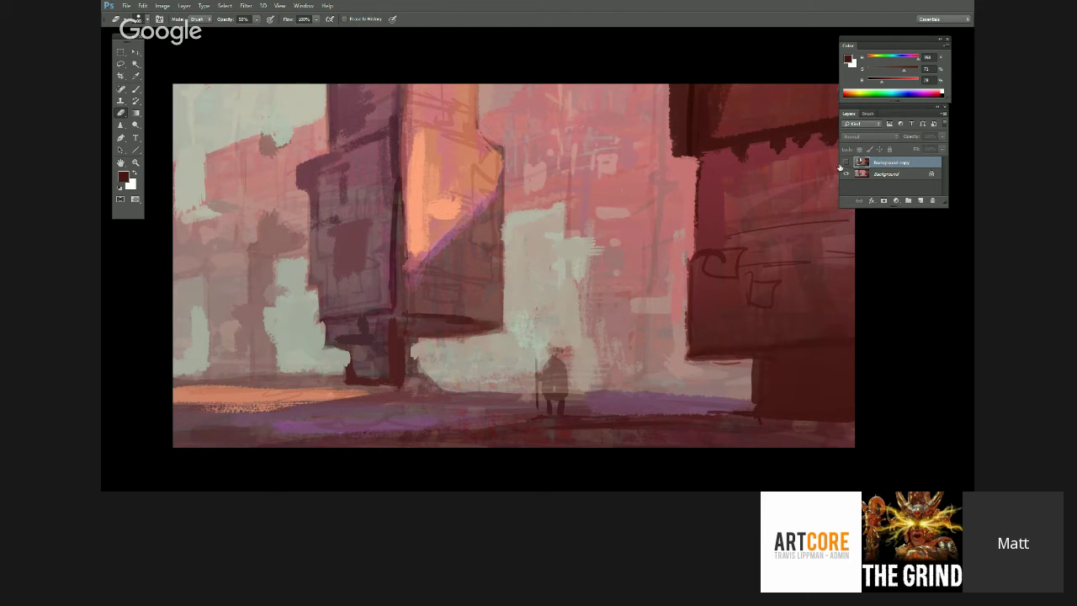
left_click(845, 163)
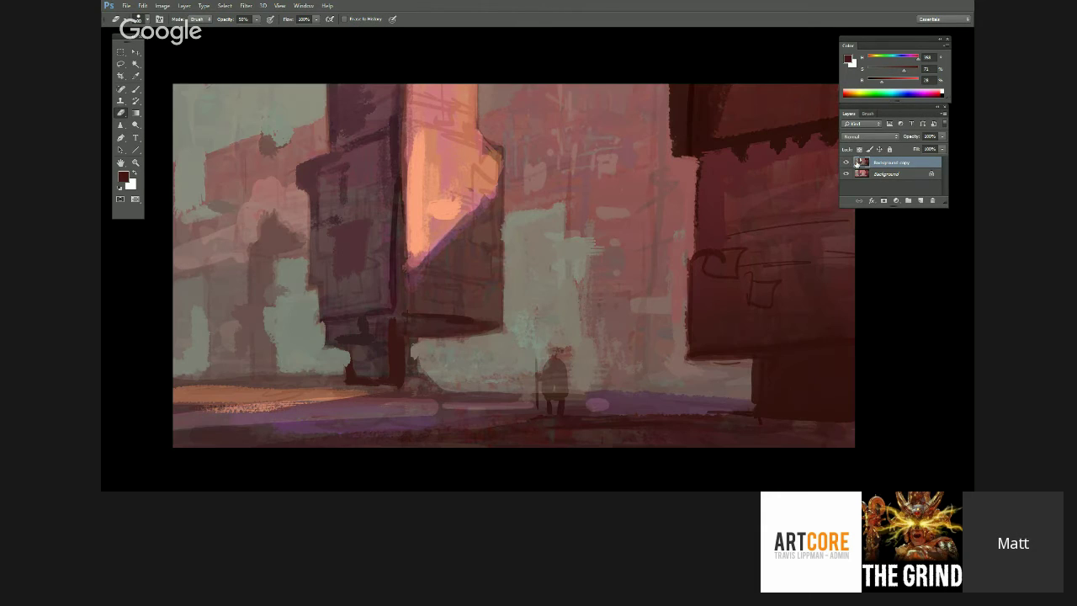
- Erase a diagonal band of light from the darkened copy over the pink buildings between the two towers
mouse_move(519, 186)
left_mouse_down()
mouse_move(577, 168)
mouse_move(560, 158)
mouse_move(623, 135)
mouse_move(631, 147)
mouse_move(661, 101)
mouse_move(619, 139)
mouse_move(622, 126)
mouse_move(648, 152)
mouse_move(669, 227)
mouse_move(679, 171)
mouse_move(652, 253)
mouse_move(626, 168)
mouse_move(626, 295)
mouse_move(660, 253)
mouse_move(679, 307)
mouse_move(665, 346)
mouse_move(675, 372)
mouse_move(556, 354)
mouse_move(567, 371)
left_mouse_up()
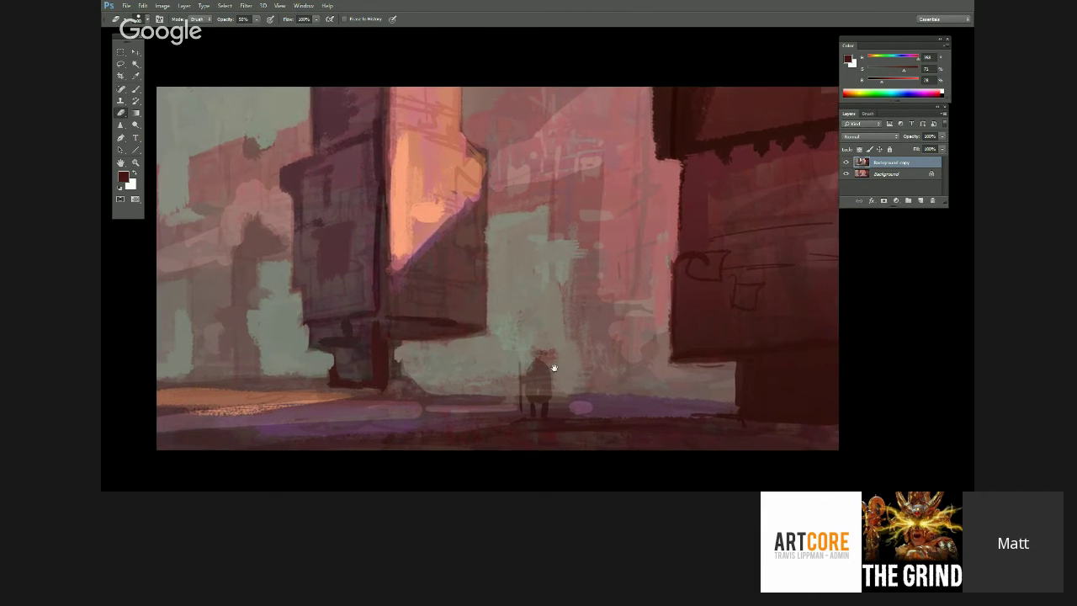
left_click(847, 163)
left_click(847, 162)
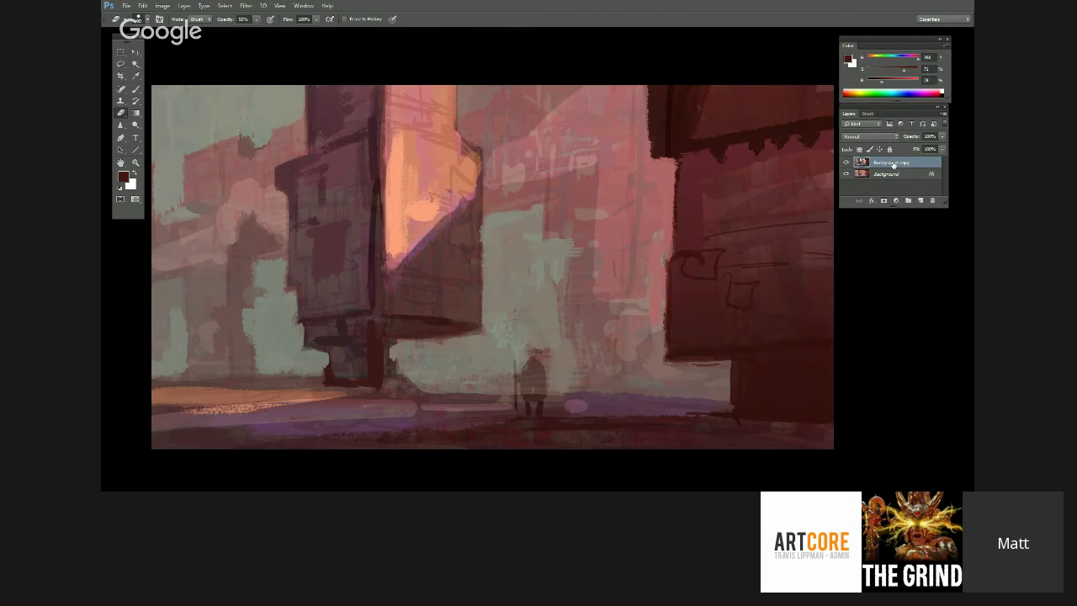
- Shift the Background copy's hue toward purple and raise its saturation to +10 with Hue/Saturation
key("ctrl+u")
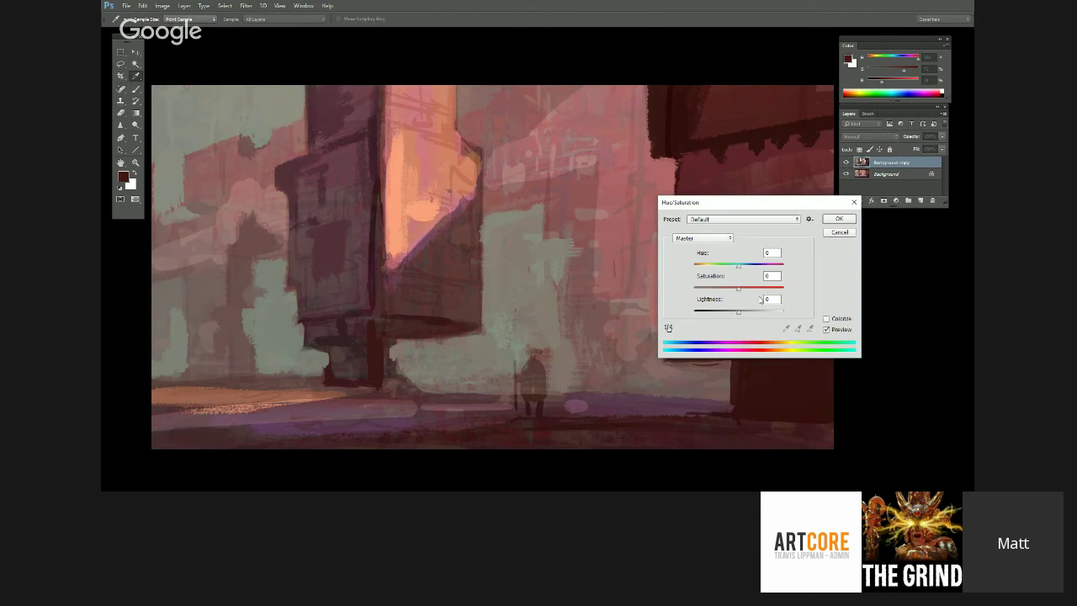
left_click_drag(738, 266, 754, 293)
left_click_drag(741, 203, 807, 241)
left_click_drag(797, 305, 796, 309)
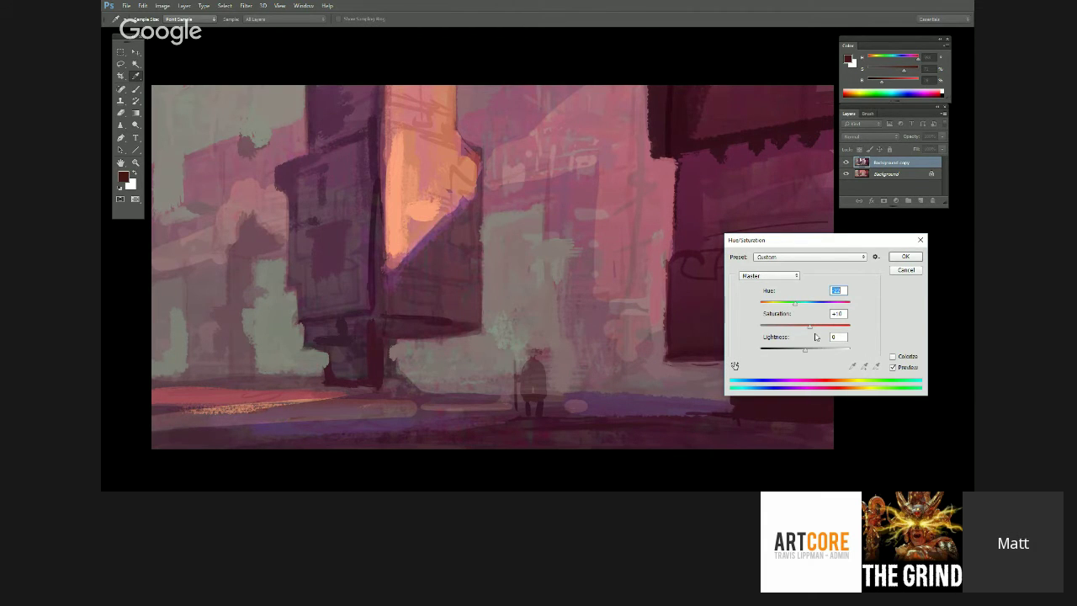
key("Tab")
left_click(901, 256)
- Duplicate the Background and Background copy layers, merge the duplicates into one layer, and preview the painting full screen
key("e")
left_click(904, 172, "shift")
left_click_drag(900, 173, 920, 200)
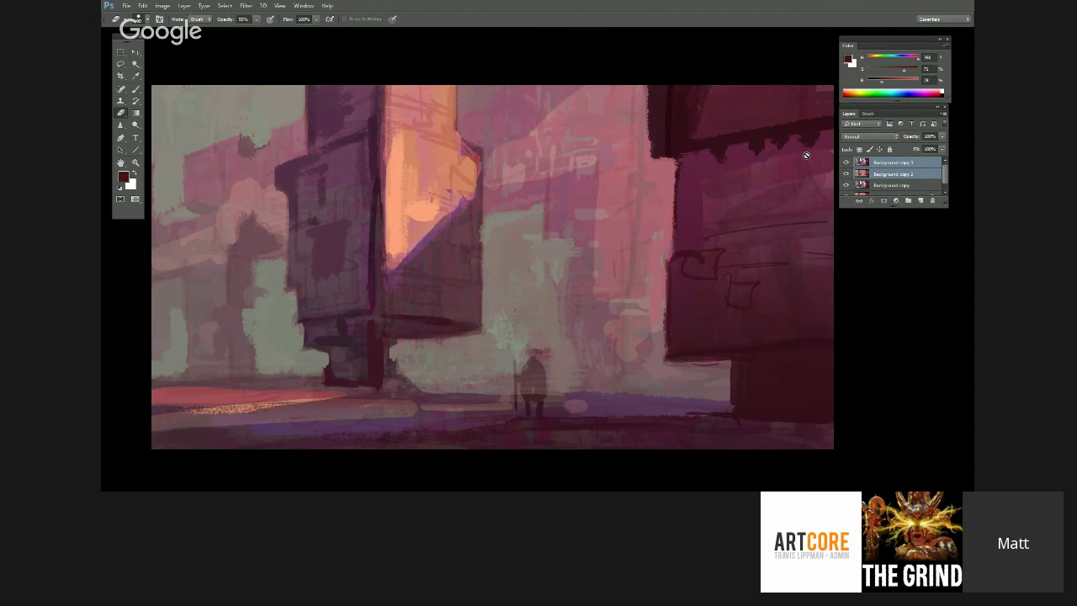
left_click(943, 118)
left_click(896, 327)
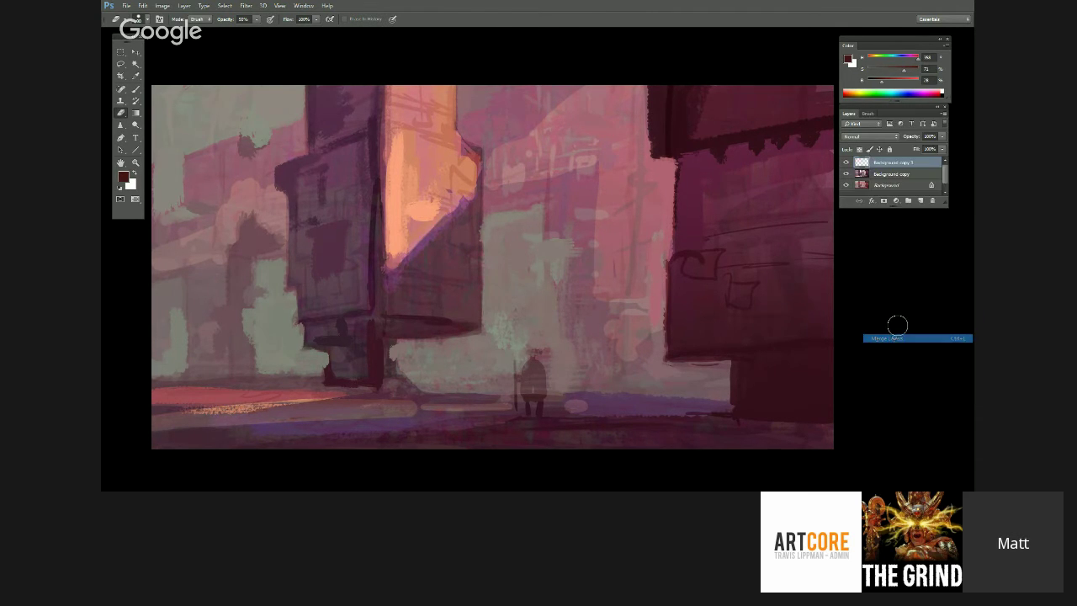
key("l")
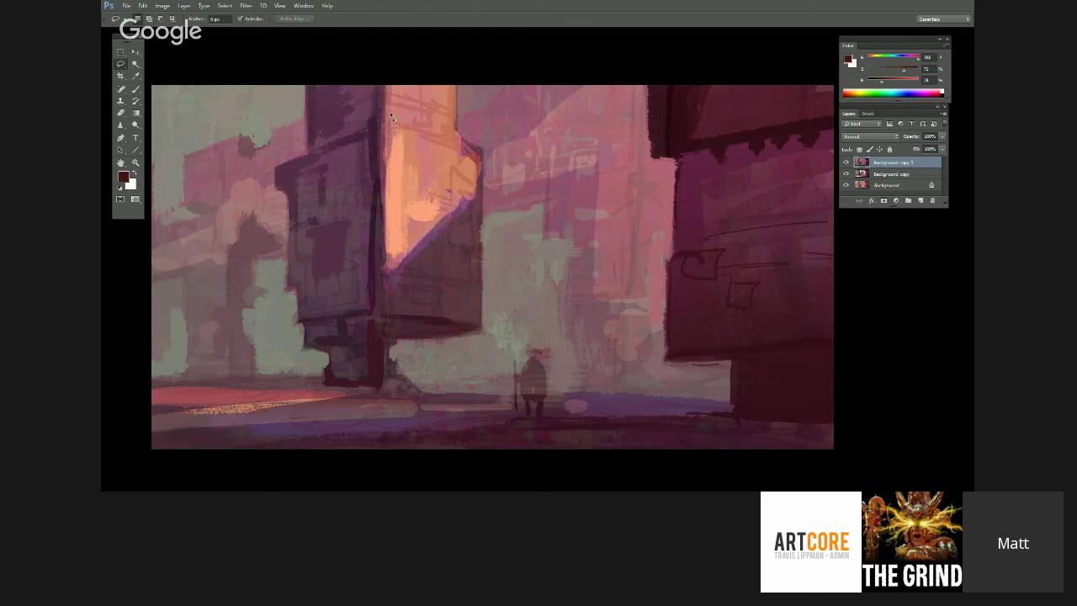
left_click_drag(555, 374, 536, 348)
key("f")
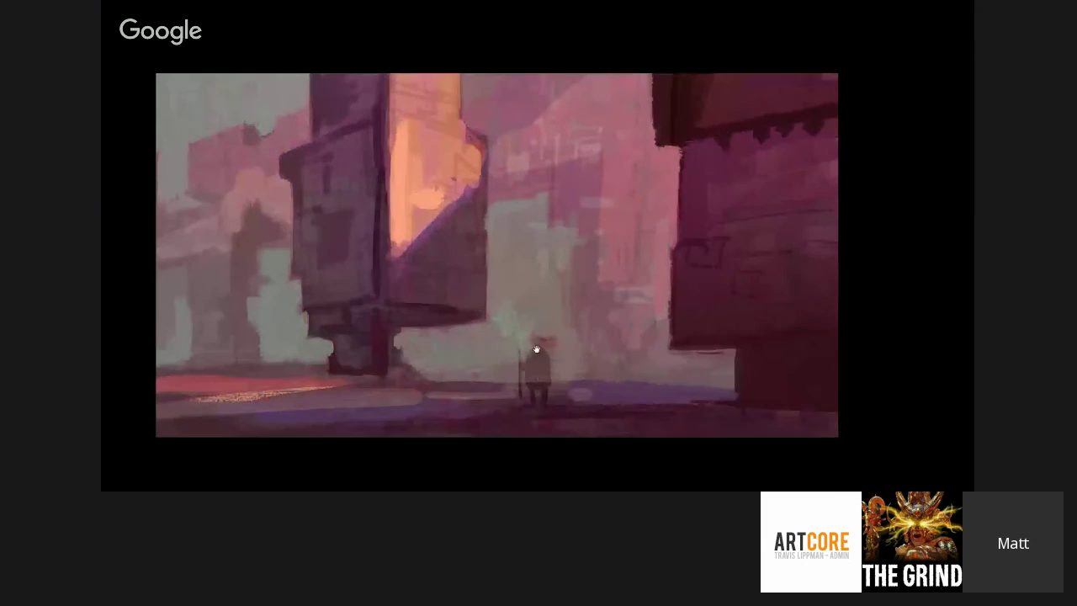
key("f")
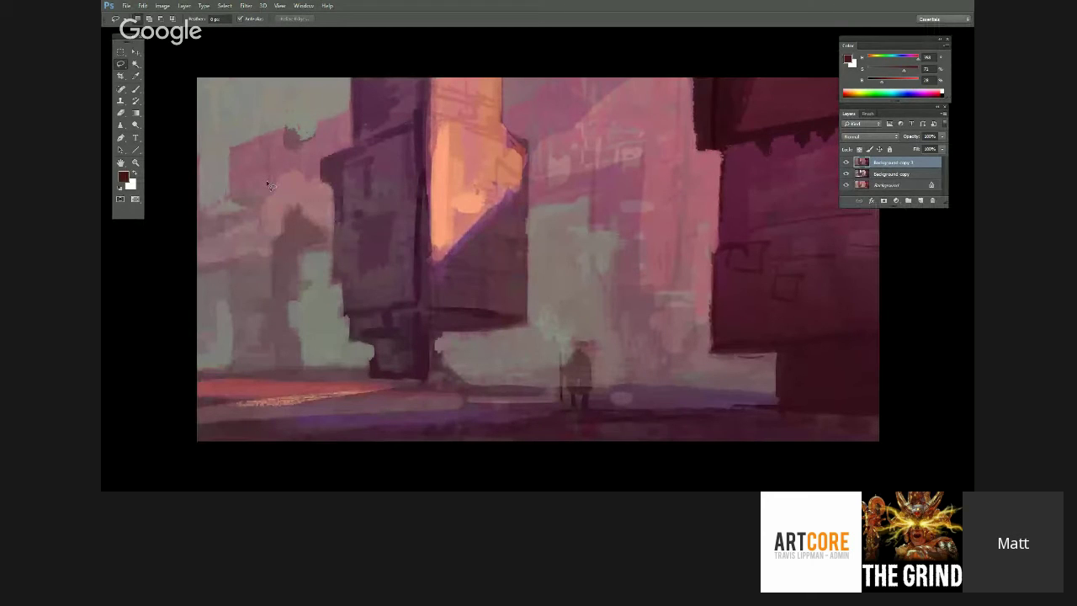
- Apply the Camera Raw Filter to the merged layer with Temperature +38, Tint +49, Exposure +0.85 and strongly reduced Contrast
left_click_drag(636, 367, 589, 360)
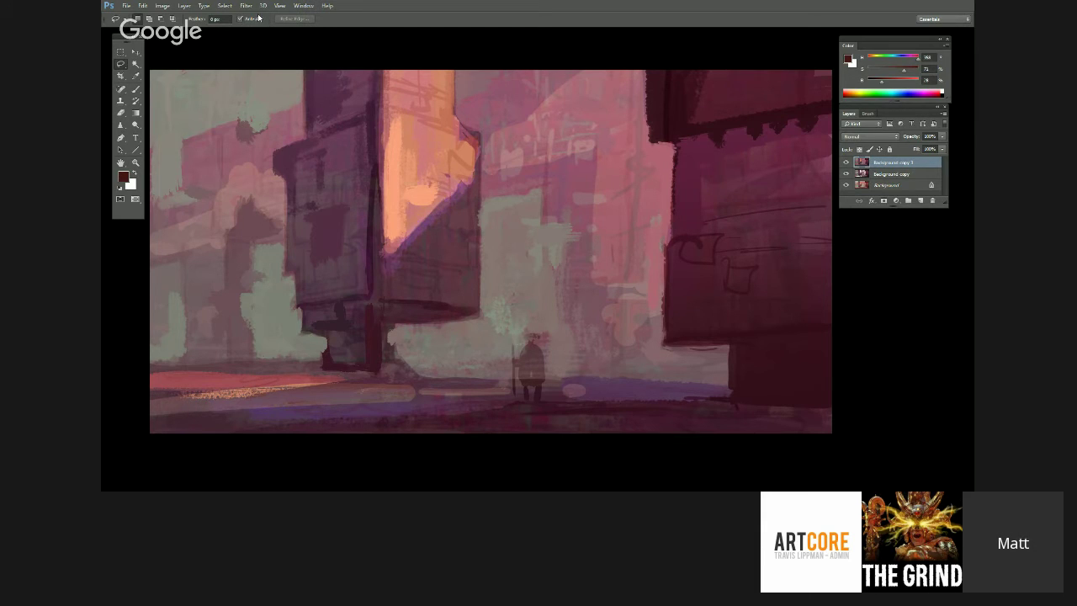
left_click(262, 6)
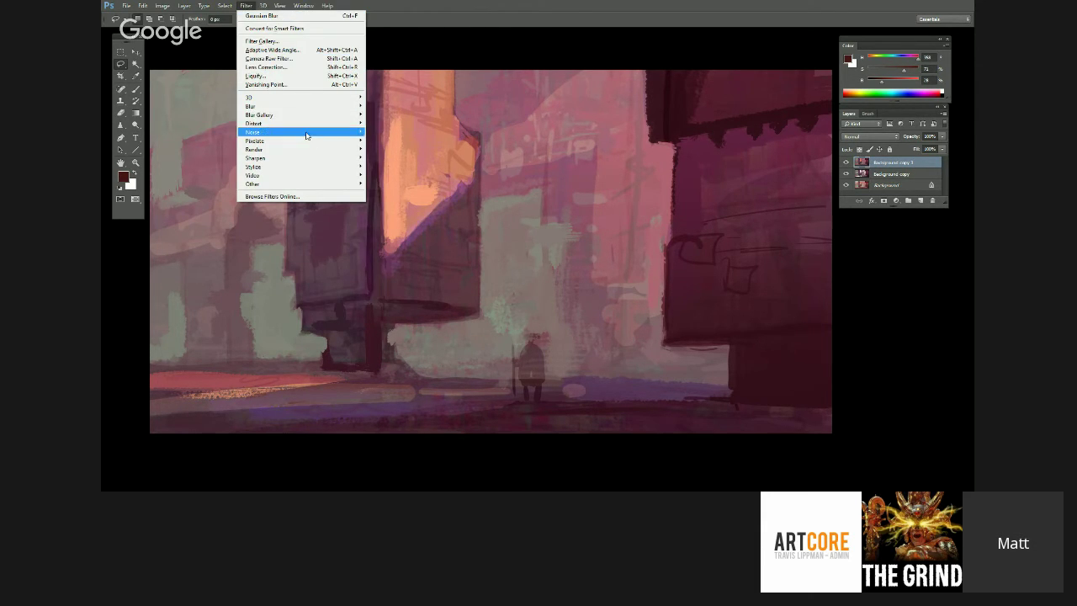
left_click(285, 58)
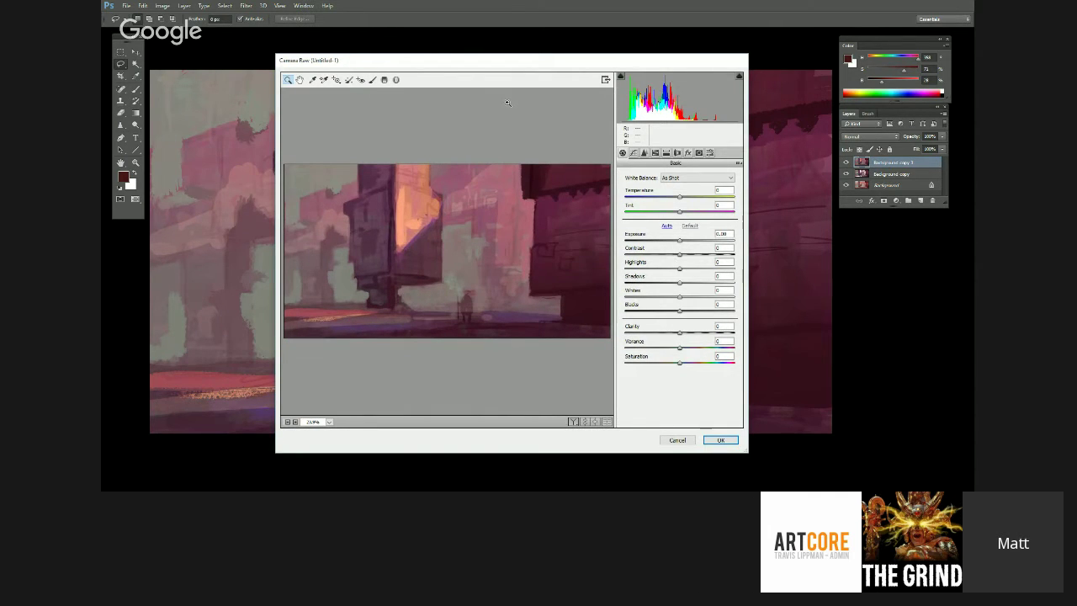
left_click_drag(680, 196, 628, 267)
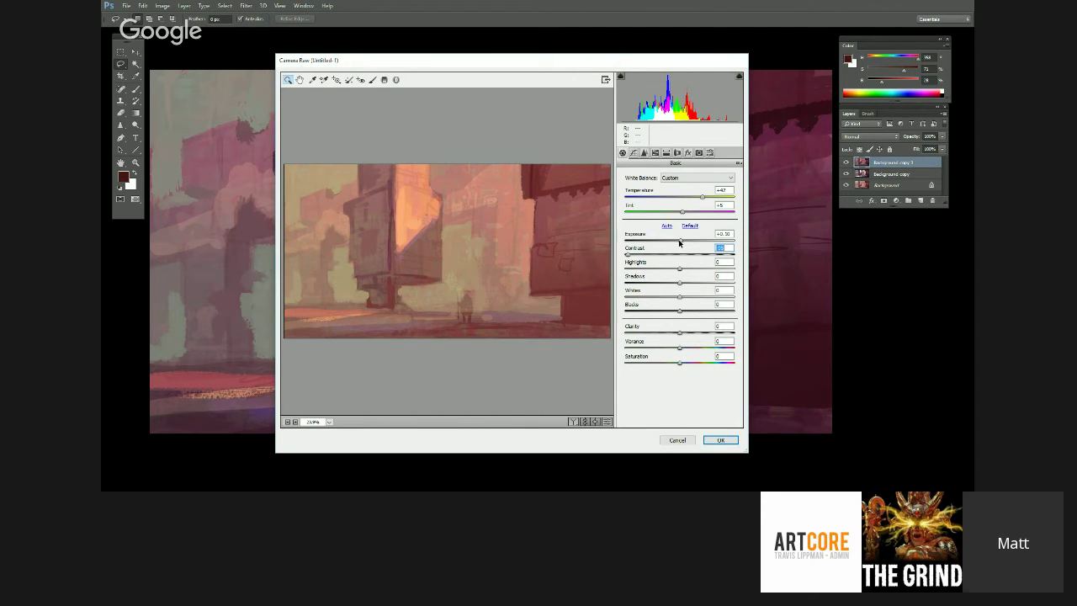
left_click_drag(680, 243, 697, 205)
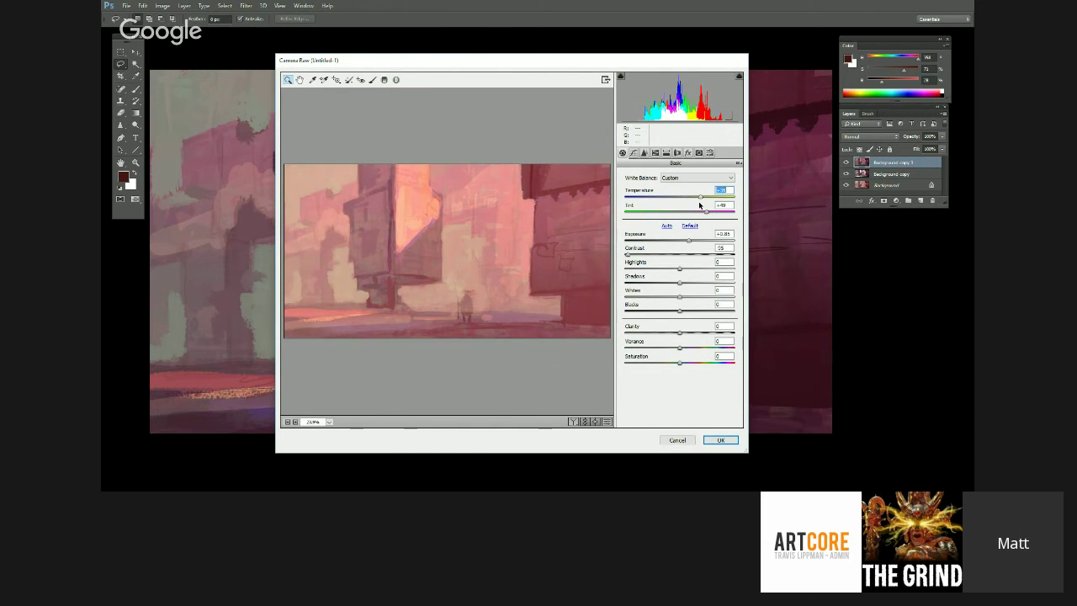
- Set Highlights -67, Shadows +28, Whites +33, Blacks -68 and Clarity +28, raise Vibrance, and apply the Camera Raw adjustments
left_click_drag(679, 312, 644, 277)
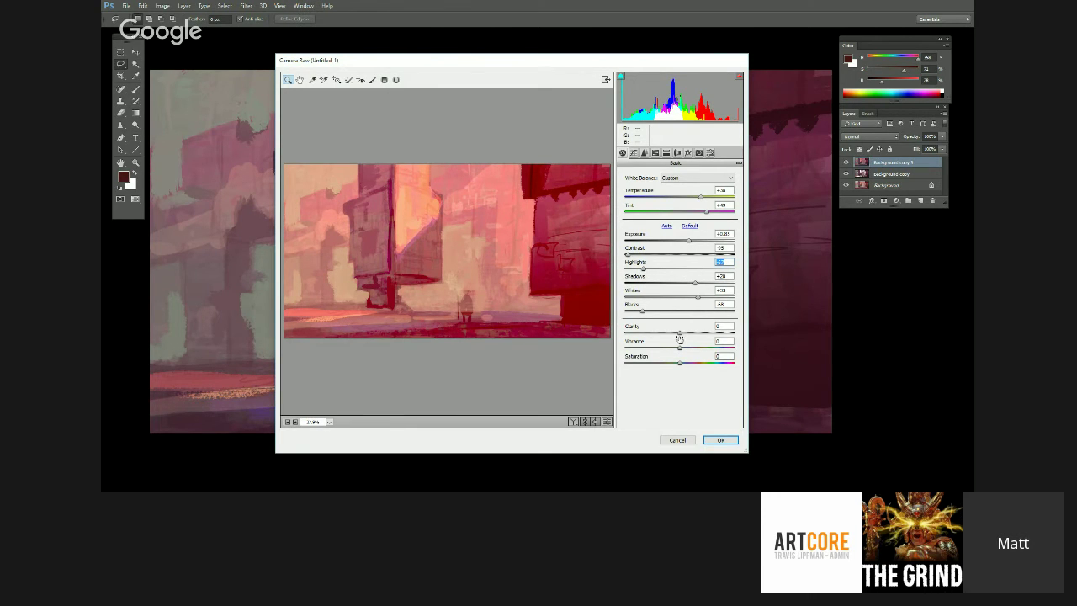
left_click_drag(679, 334, 708, 351)
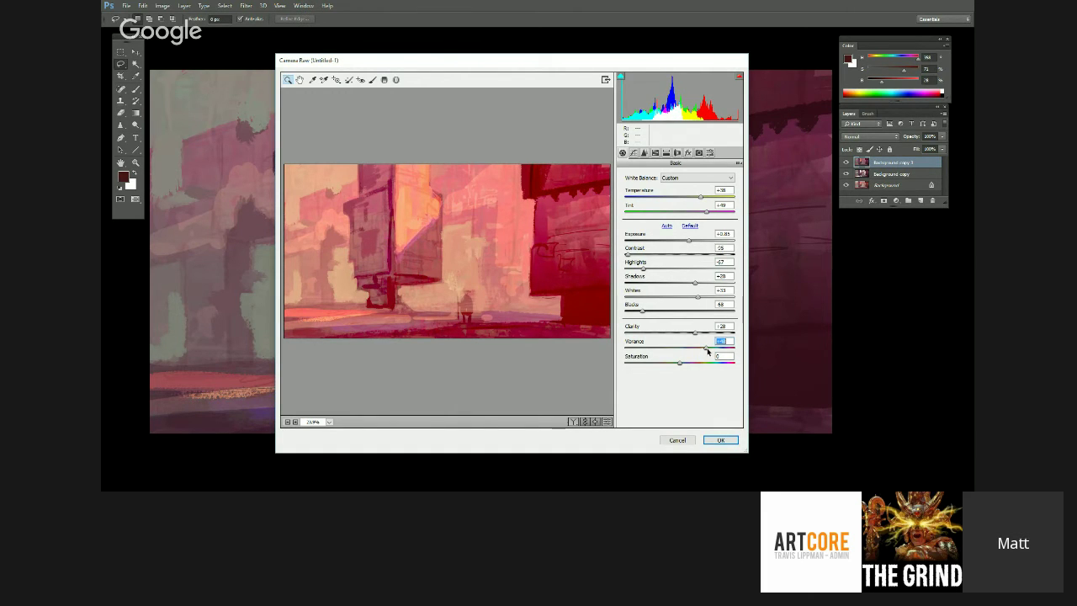
mouse_move(679, 365)
left_mouse_down()
mouse_move(692, 364)
mouse_move(678, 367)
left_mouse_up()
left_click(720, 440)
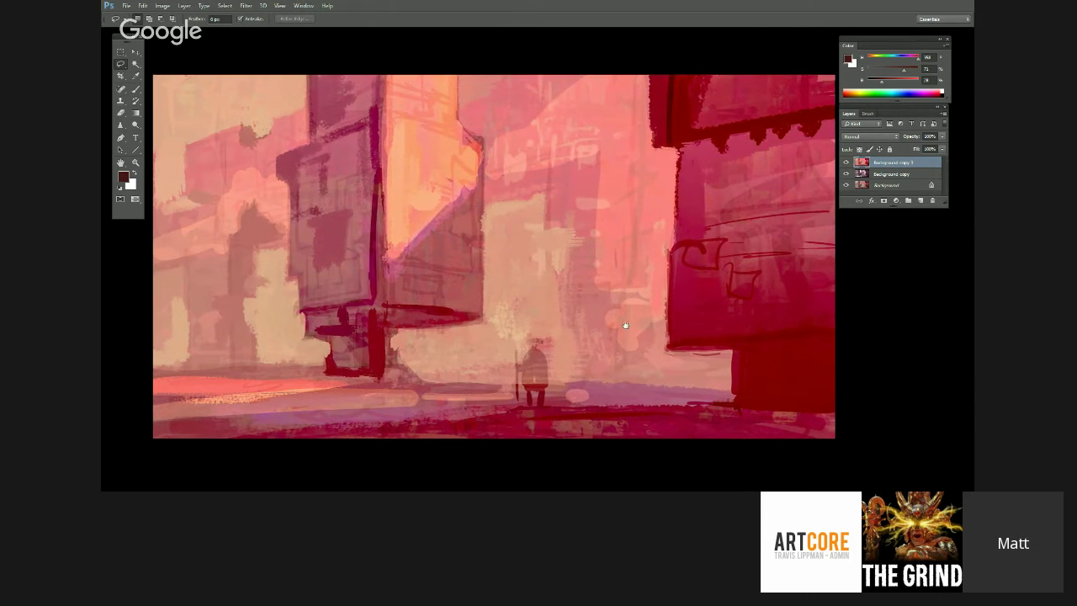
- Compare the painting with the colour-adjusted top layer hidden and shown
left_click(846, 162)
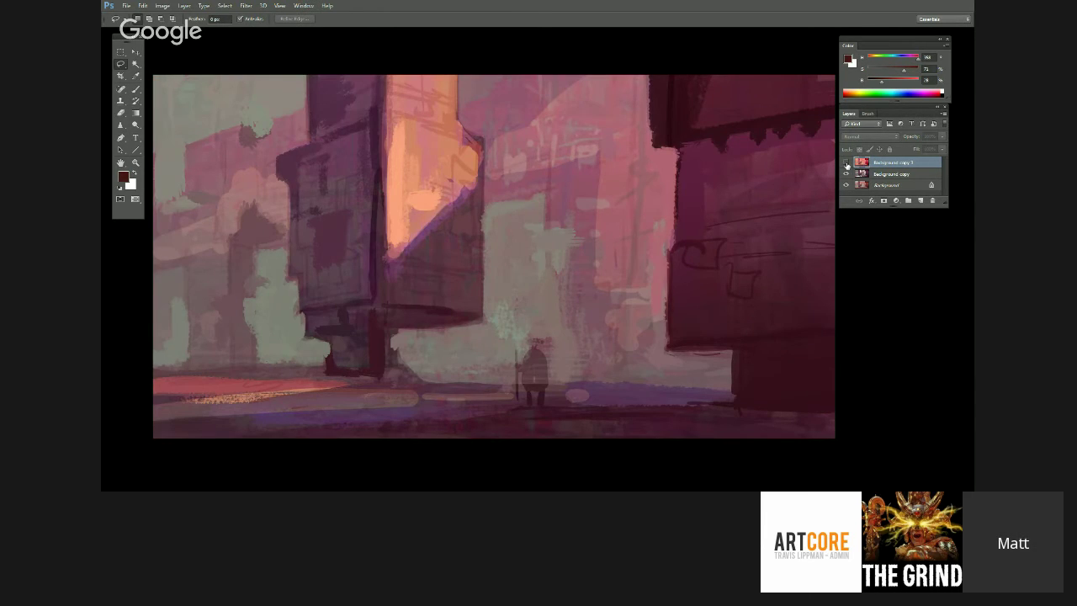
left_click(846, 163)
left_click(846, 162)
left_click(846, 162)
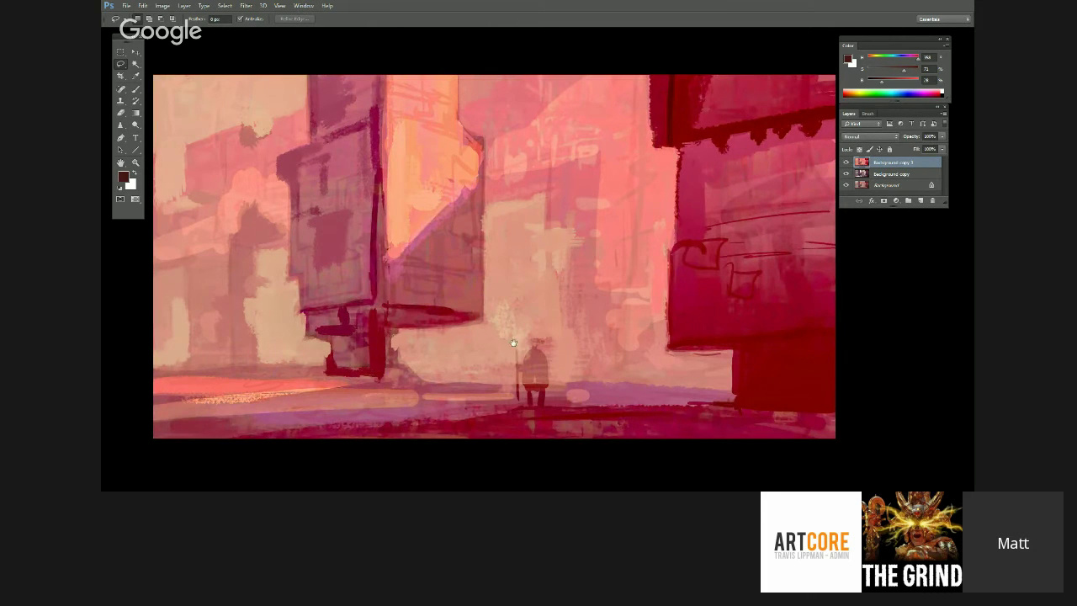
- Switch to the Brush tool, reset the brush presets to the default set and close the brush picker
left_click(135, 88)
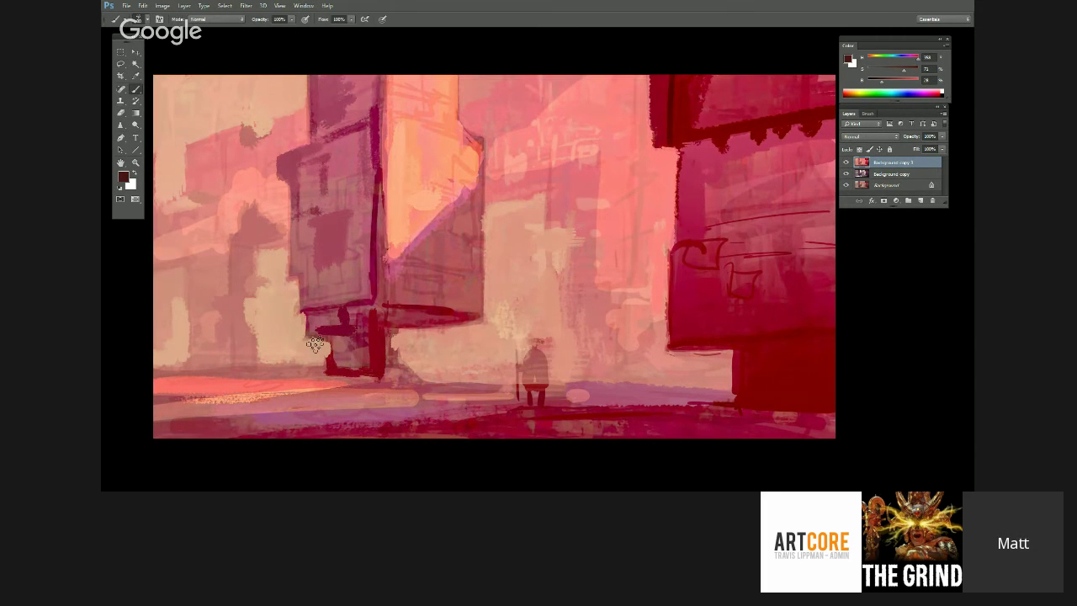
left_click(846, 162)
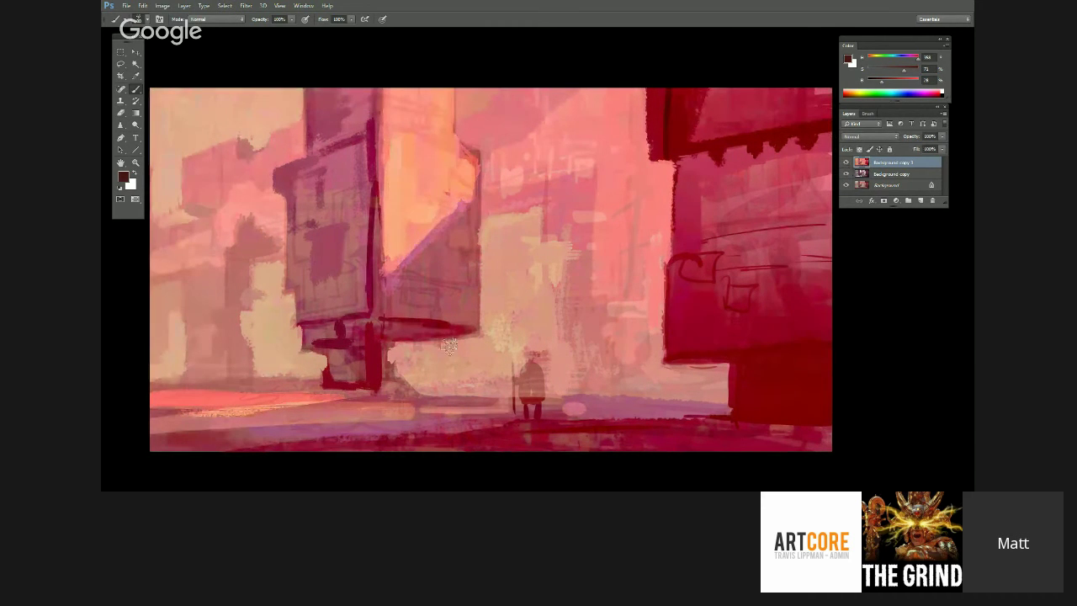
left_click_drag(440, 378, 419, 385)
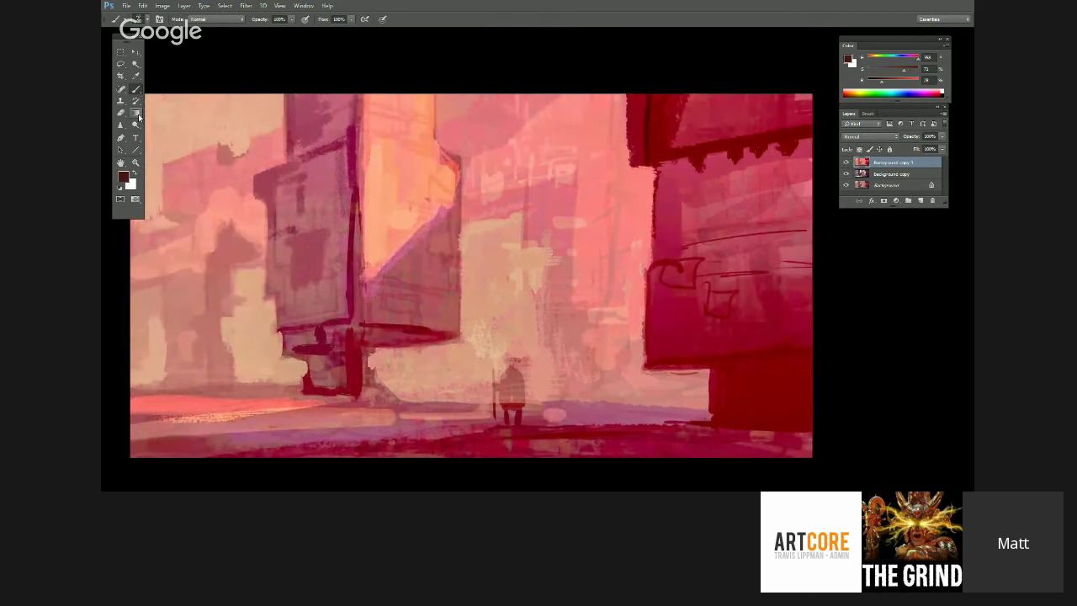
left_click(148, 20)
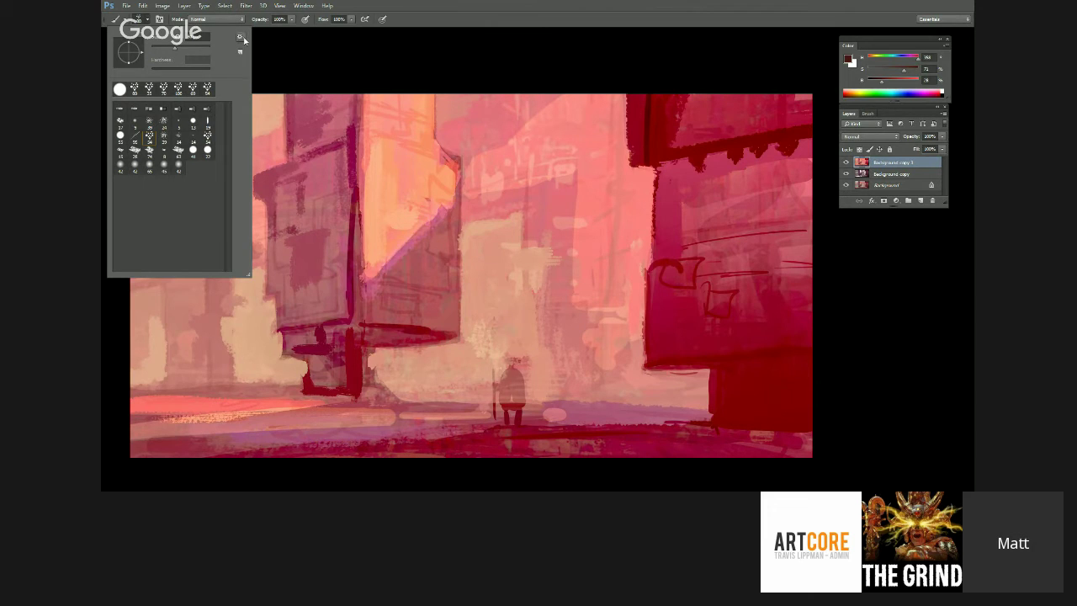
left_click(243, 40)
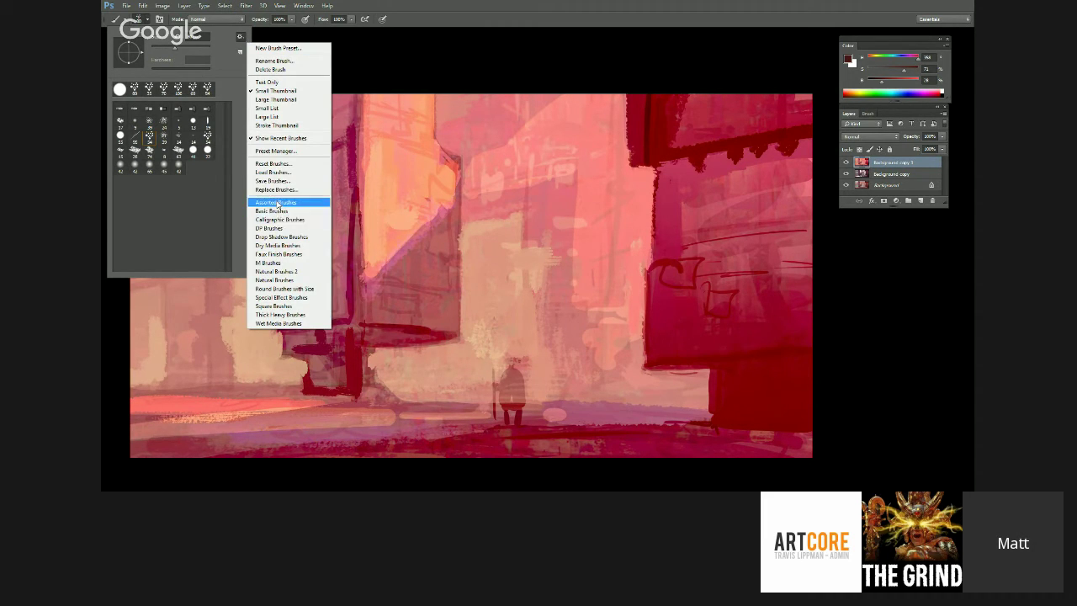
left_click(279, 166)
left_click(497, 189)
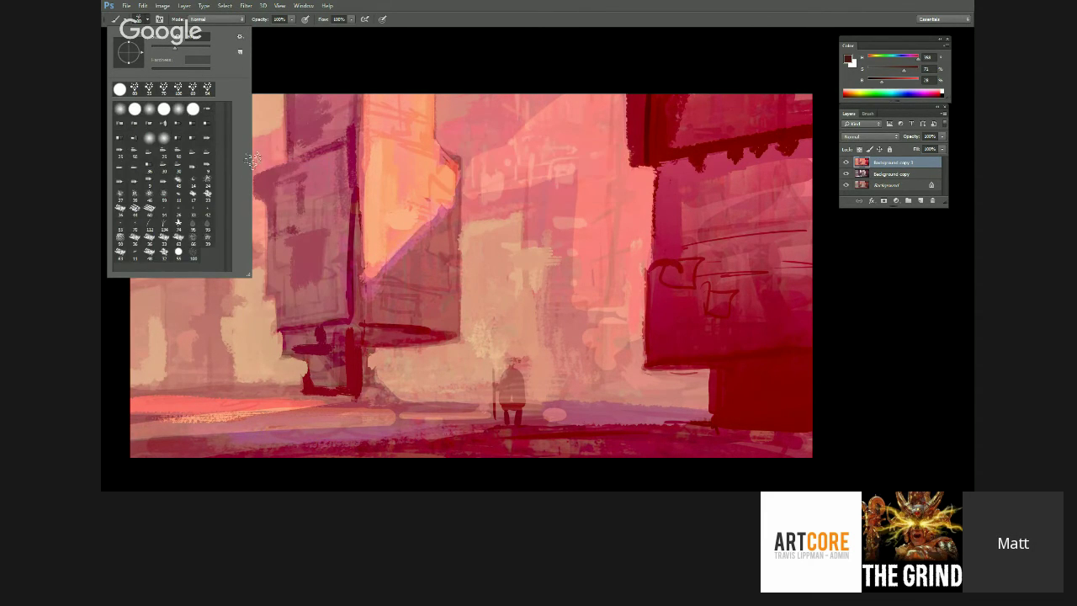
left_click(294, 67)
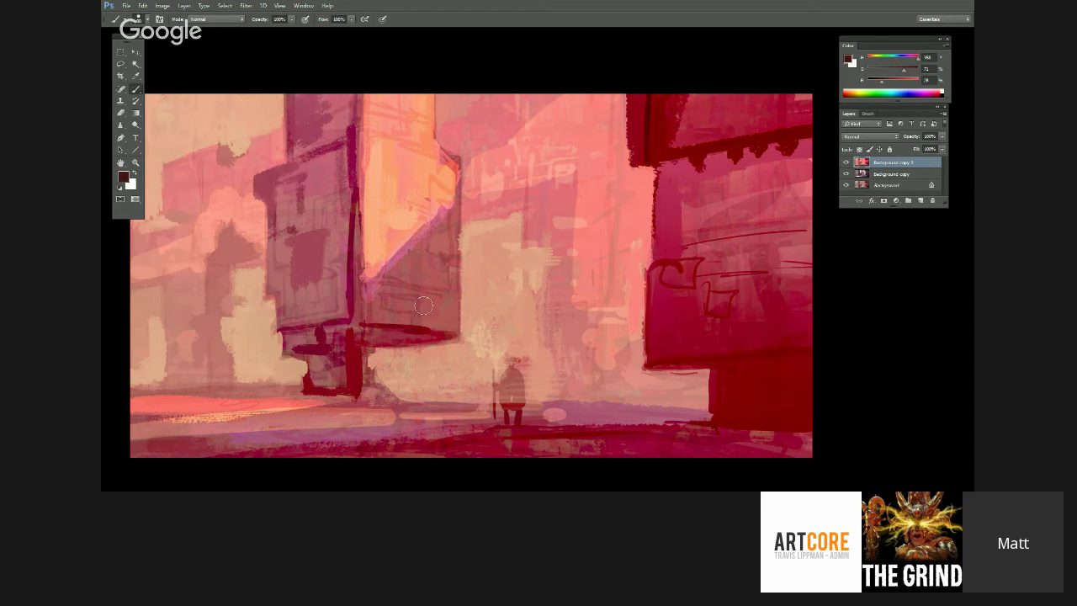
- Add a new layer and paint dark red lines down the middle tower's front corner and along its underside
left_click(920, 201)
left_click(361, 228, "alt")
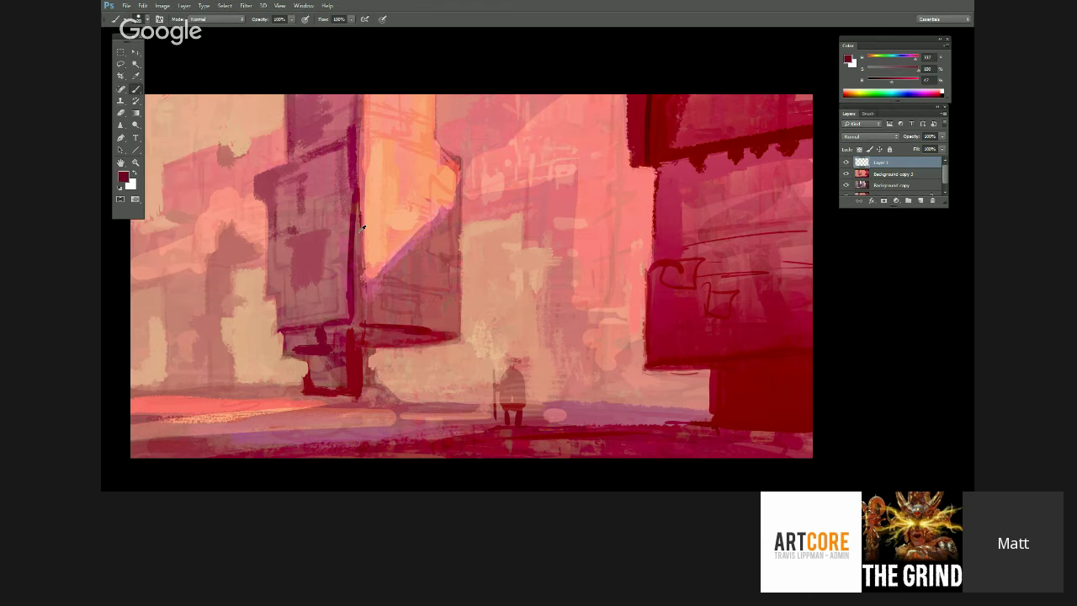
left_click_drag(360, 233, 361, 323)
left_click(446, 330, "shift")
left_click(463, 285, "alt")
left_click(388, 351, "alt")
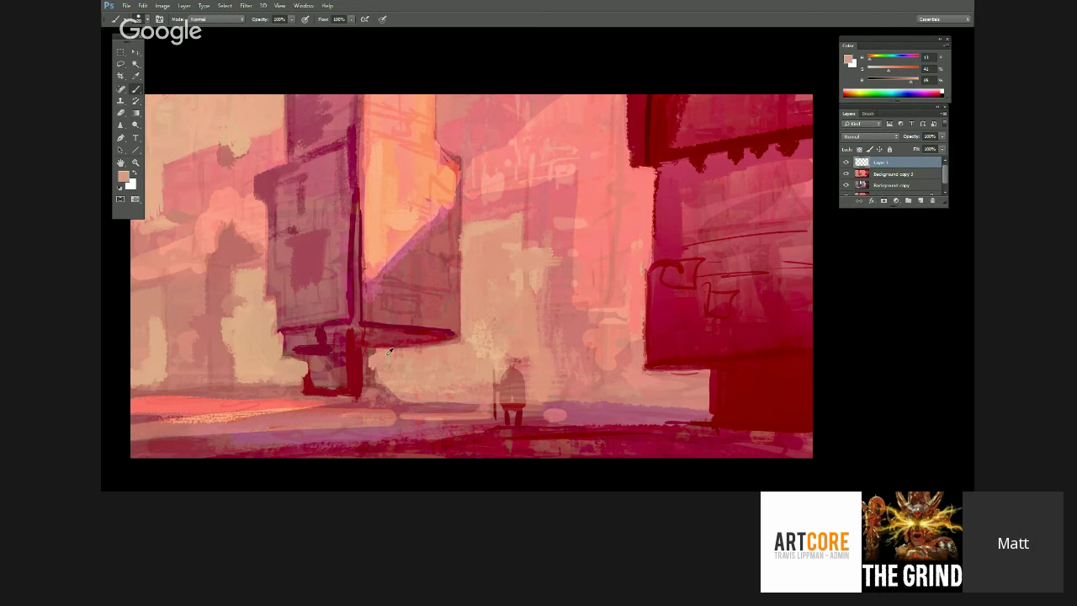
- Paint a hanging cable beneath the middle tower and three dark upright bars on its lower shaded face
left_click(404, 323, "alt")
mouse_move(407, 353)
left_mouse_down()
mouse_move(406, 338)
mouse_move(433, 403)
left_mouse_up()
mouse_move(410, 303)
left_mouse_down()
mouse_move(412, 322)
mouse_move(436, 304)
left_mouse_up()
left_click(428, 326, "alt")
left_click_drag(554, 310, 602, 326)
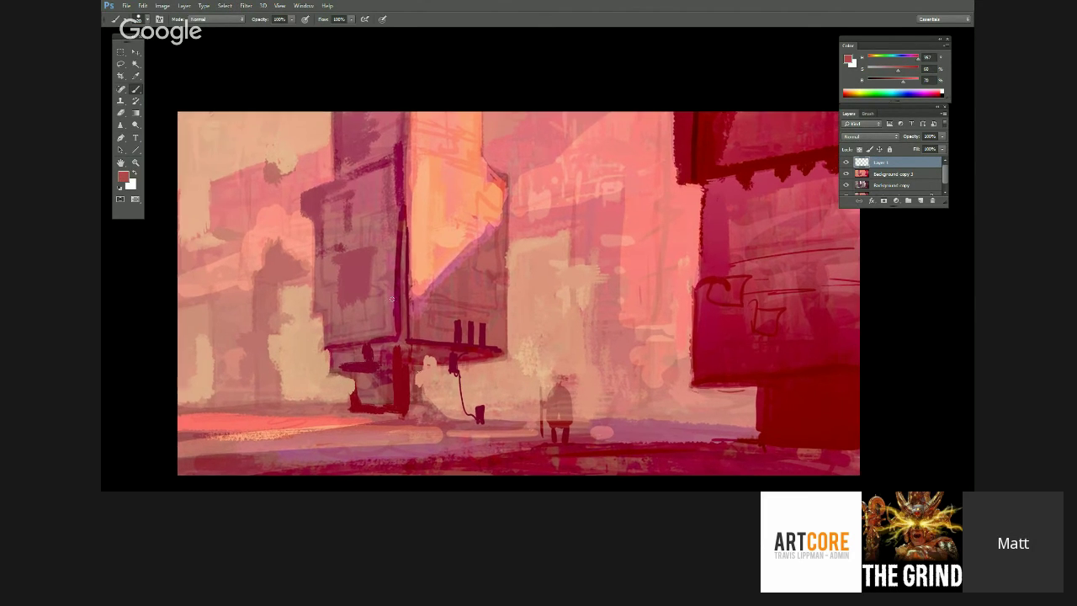
- Paint a projecting ledge and a dark slanted canopy above it on the middle tower's left side, using sampled reds
left_click(409, 362, "alt")
left_click(311, 227, "alt")
mouse_move(310, 192)
left_mouse_down()
mouse_move(318, 187)
mouse_move(290, 192)
mouse_move(293, 203)
left_mouse_up()
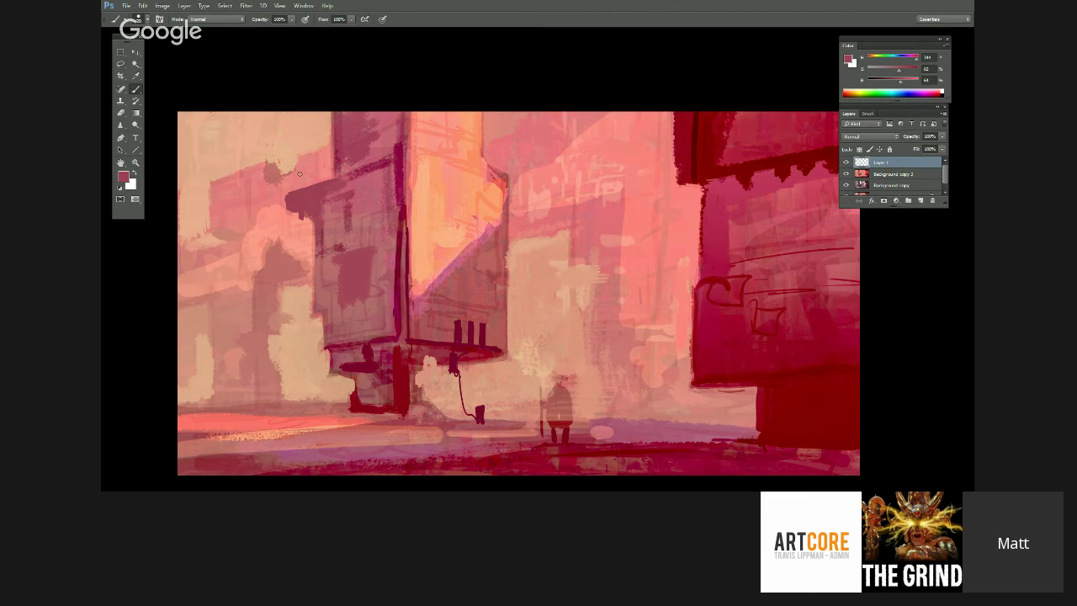
left_click(353, 172, "alt")
left_click_drag(336, 156, 321, 184)
left_click(403, 201, "alt")
mouse_move(332, 143)
left_mouse_down()
mouse_move(290, 155)
mouse_move(325, 176)
mouse_move(323, 151)
mouse_move(294, 161)
mouse_move(331, 148)
mouse_move(327, 173)
mouse_move(325, 142)
left_mouse_up()
left_click(335, 163, "alt")
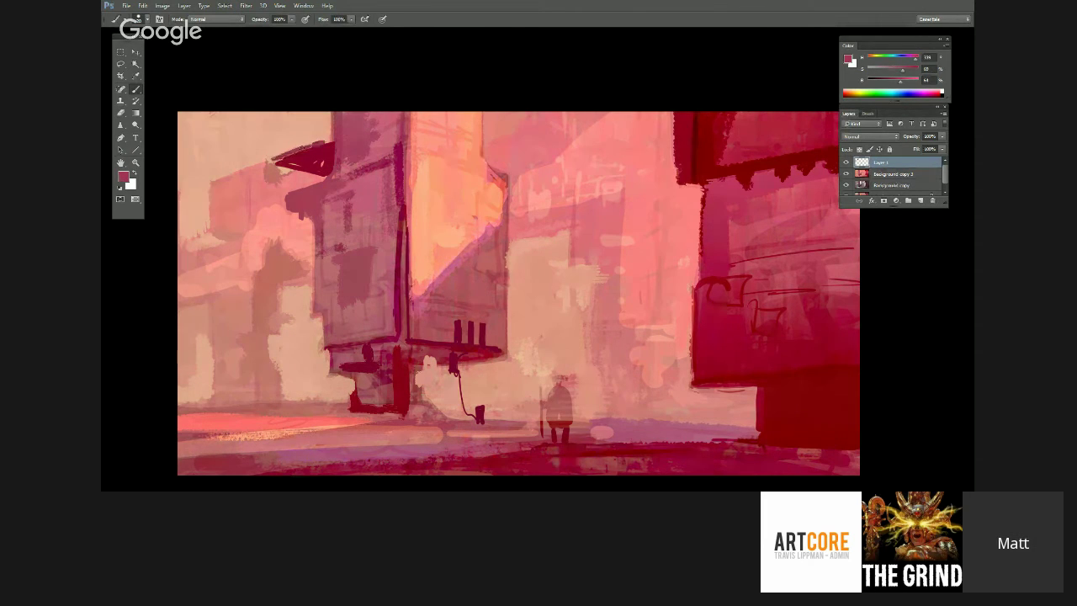
- Paint pink vertical strokes as distant towers in the sky at the painting's upper left
left_click(268, 175, "alt")
mouse_move(274, 176)
left_mouse_down()
mouse_move(274, 167)
mouse_move(243, 179)
mouse_move(215, 126)
mouse_move(222, 114)
mouse_move(238, 178)
mouse_move(249, 114)
mouse_move(256, 164)
left_mouse_up()
left_click(225, 212, "alt")
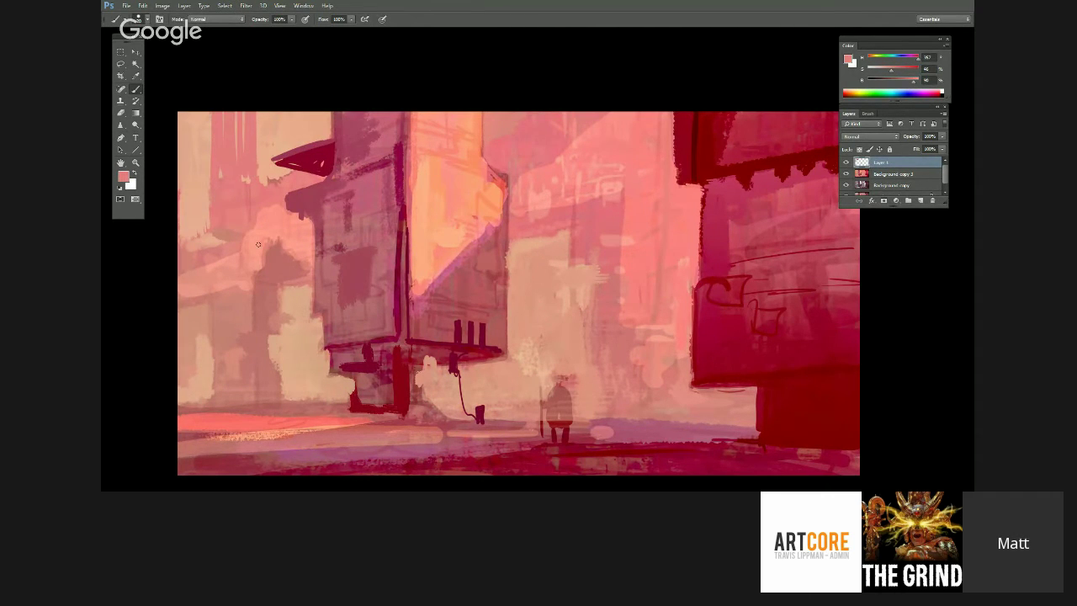
- Add light bracing strokes inside the canopy, plus a thin support post and a small figure on the ledge
left_click(300, 168, "alt")
left_click(313, 185, "alt")
left_click(332, 190, "alt")
mouse_move(301, 152)
left_mouse_down()
mouse_move(325, 182)
mouse_move(330, 153)
left_mouse_up()
left_click(293, 166, "alt")
left_click_drag(288, 193, 291, 166)
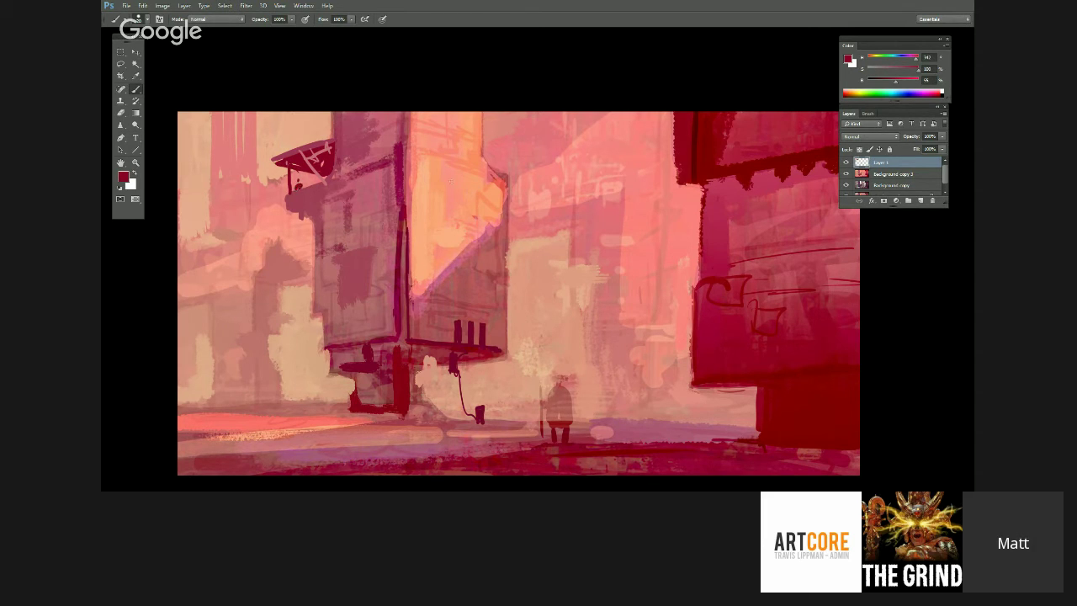
- Extend the canopy's top edge up to the tower and draw a dark red balcony railing below the ledge
left_click_drag(286, 157, 332, 133)
left_click(331, 141, "alt")
left_click(322, 181, "alt")
mouse_move(328, 187)
left_mouse_down()
mouse_move(299, 198)
mouse_move(327, 187)
mouse_move(310, 215)
mouse_move(329, 248)
mouse_move(327, 205)
mouse_move(390, 234)
left_mouse_up()
- Draw a barred window with small marks beneath it on the middle tower's sunlit face, undoing the last stray stroke
left_click(498, 253, "alt")
left_click(500, 263, "alt")
mouse_move(410, 183)
left_mouse_down()
mouse_move(430, 186)
mouse_move(437, 172)
mouse_move(448, 186)
mouse_move(435, 154)
mouse_move(453, 194)
left_mouse_up()
key("ctrl+z")
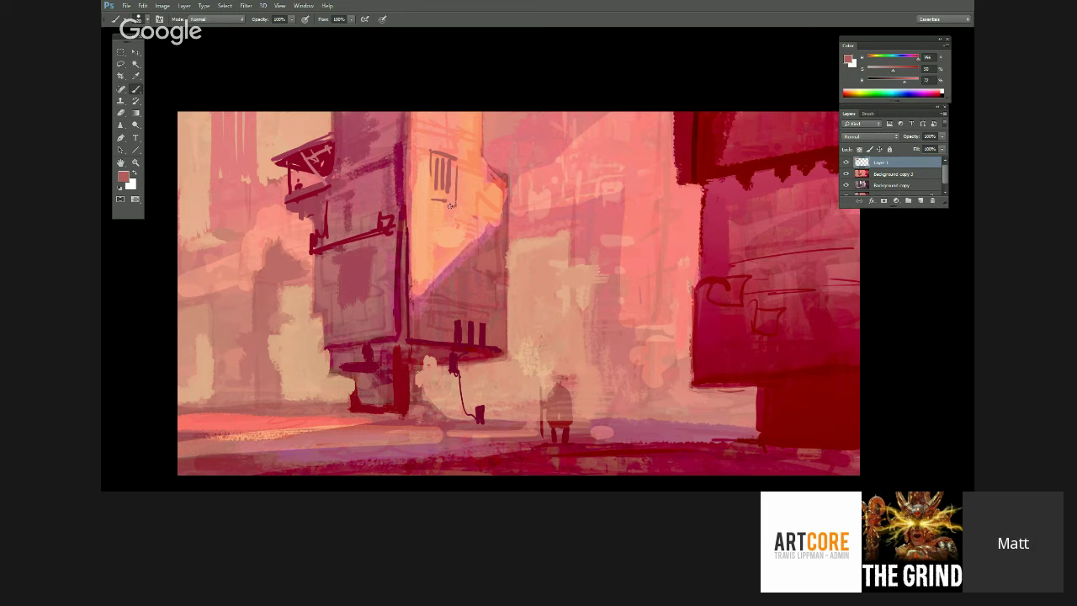
left_click(457, 158, "alt")
left_click(506, 176, "alt")
- Sketch a dark red fence with uprights and looping ground lines across the sunlit ground left of the middle tower
left_click(310, 262, "alt")
left_click(355, 410, "alt")
left_click_drag(299, 402, 306, 430)
mouse_move(313, 404)
left_mouse_down()
mouse_move(315, 430)
mouse_move(338, 424)
left_mouse_up()
mouse_move(278, 419)
left_mouse_down()
mouse_move(344, 415)
mouse_move(287, 432)
left_mouse_up()
mouse_move(270, 431)
left_mouse_down()
mouse_move(391, 420)
mouse_move(256, 415)
mouse_move(257, 438)
mouse_move(239, 440)
mouse_move(210, 414)
mouse_move(206, 446)
left_mouse_up()
left_click_drag(182, 432, 297, 424)
left_click_drag(202, 439, 402, 434)
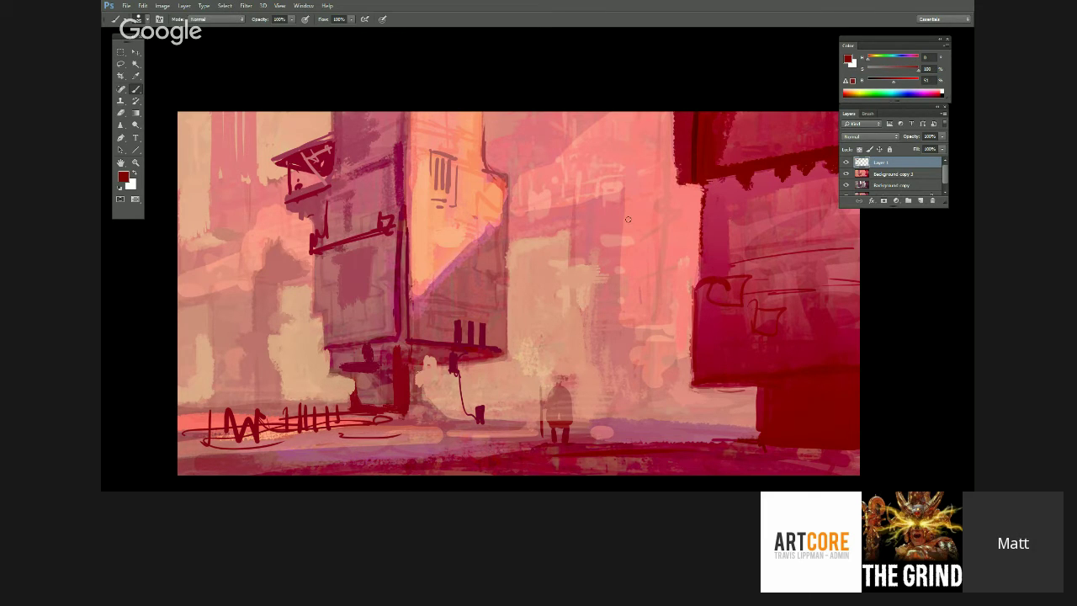
- Add another layer and paint a dark red beam projecting from the right tower's top, undoing the longer second stroke
left_click(480, 353, "alt")
left_click_drag(650, 246, 533, 256)
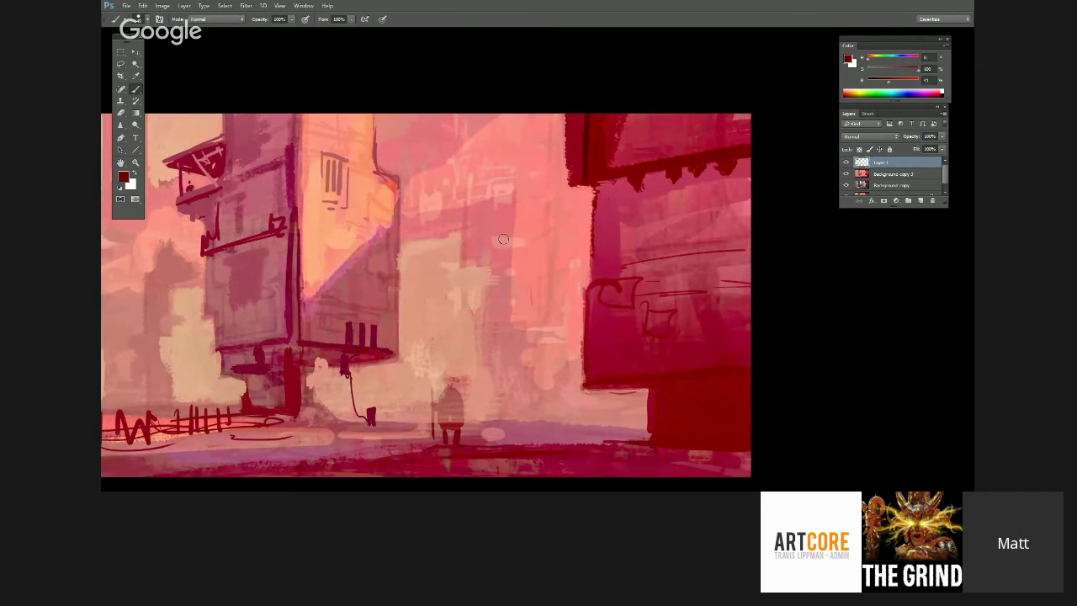
mouse_move(525, 401)
left_mouse_down()
mouse_move(580, 392)
mouse_move(602, 345)
left_mouse_up()
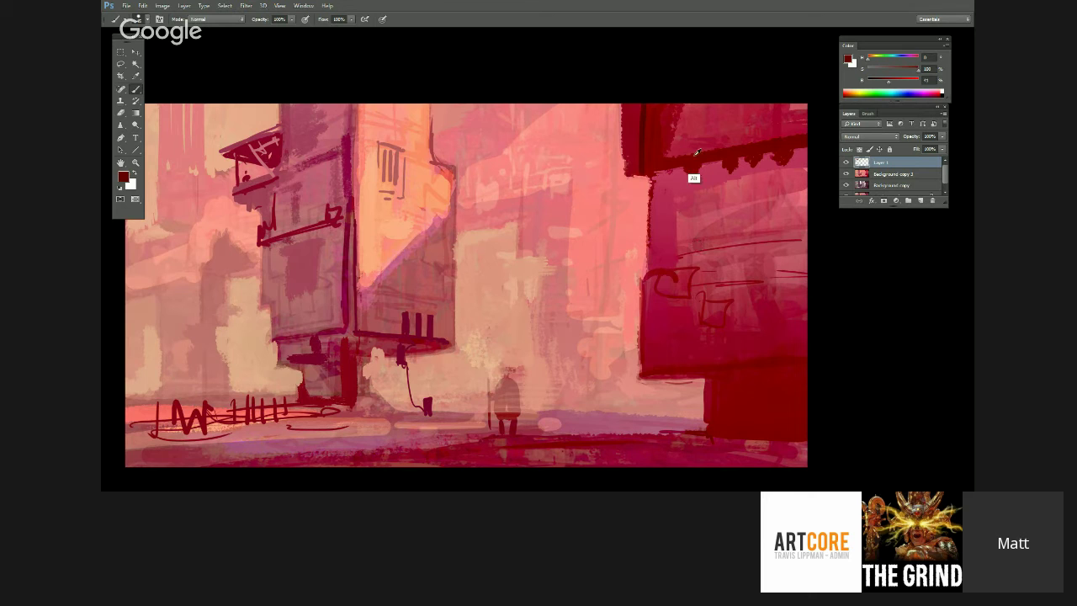
left_click(921, 202)
left_click_drag(761, 103, 559, 141)
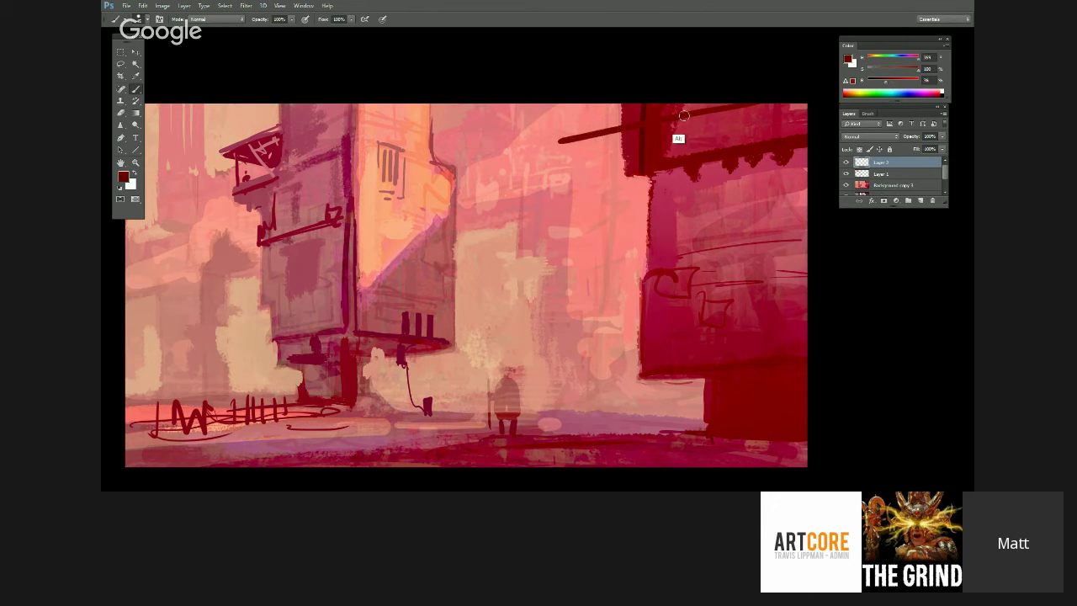
left_click_drag(722, 112, 500, 157)
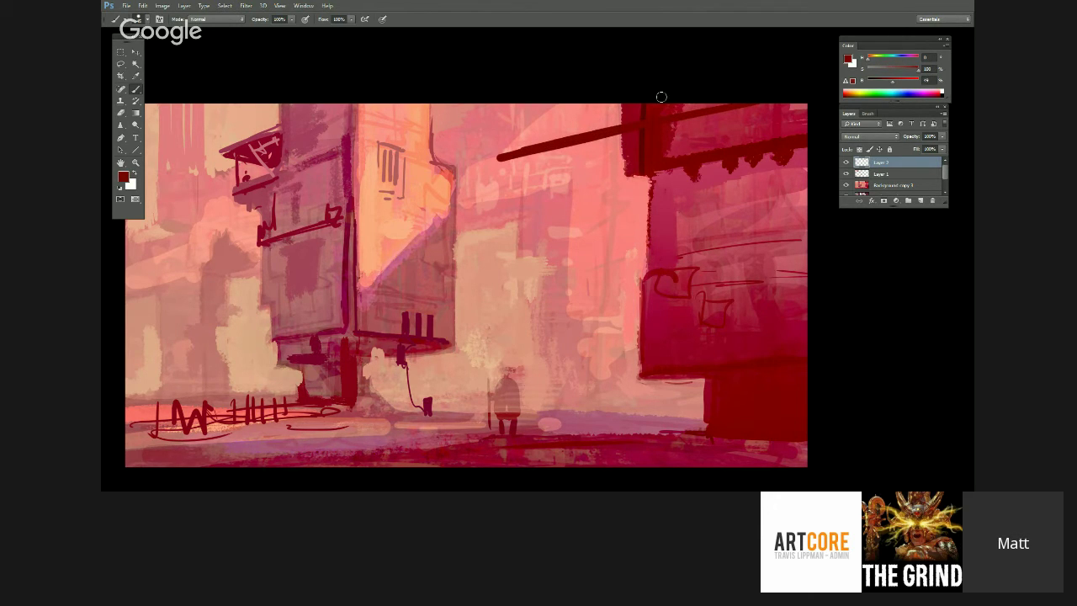
key("ctrl+z")
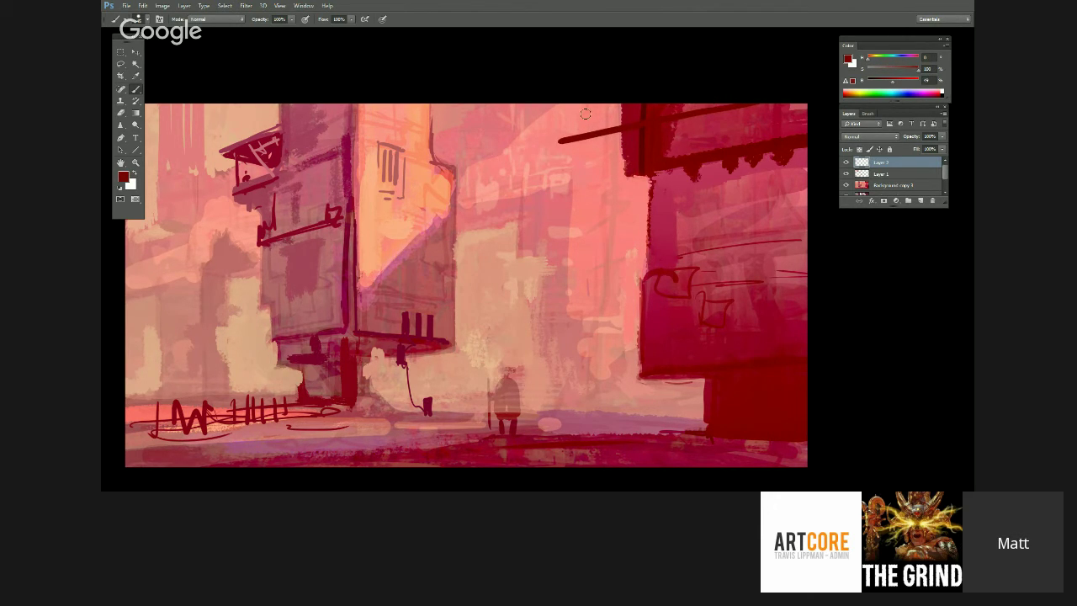
- Paint a thick, dark V-shaped beam reaching across the middle tower and back to the right tower, darkening that tower's edge
mouse_move(549, 92)
left_mouse_down()
mouse_move(387, 149)
mouse_move(576, 216)
mouse_move(392, 146)
mouse_move(496, 107)
mouse_move(443, 121)
left_mouse_up()
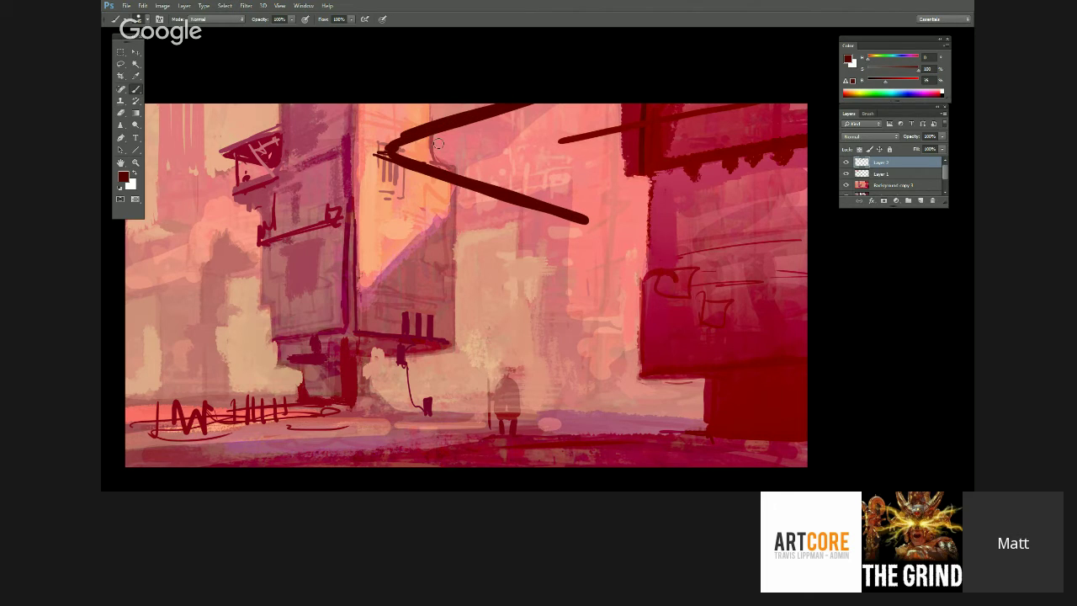
mouse_move(606, 221)
left_mouse_down()
mouse_move(593, 225)
mouse_move(643, 227)
left_mouse_up()
left_click_drag(654, 184, 654, 249)
- Paint dark support posts under the right tower and a solid dark figure shape in the foreground
mouse_move(698, 376)
left_mouse_down()
mouse_move(706, 454)
mouse_move(703, 379)
mouse_move(805, 373)
mouse_move(761, 369)
mouse_move(711, 445)
mouse_move(663, 441)
left_mouse_up()
mouse_move(595, 462)
left_mouse_down()
mouse_move(593, 401)
mouse_move(605, 414)
mouse_move(612, 445)
left_mouse_up()
left_click_drag(725, 388, 639, 390)
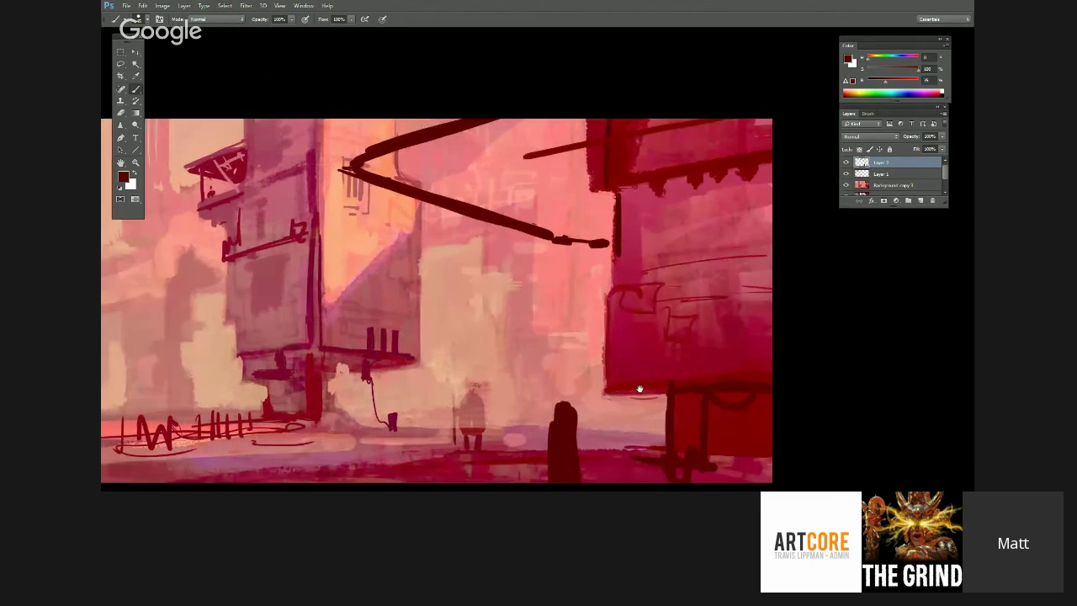
- Thicken the V-shaped beam's joint and draw a small barred balcony where the beam meets the right tower
left_click_drag(354, 160, 370, 148)
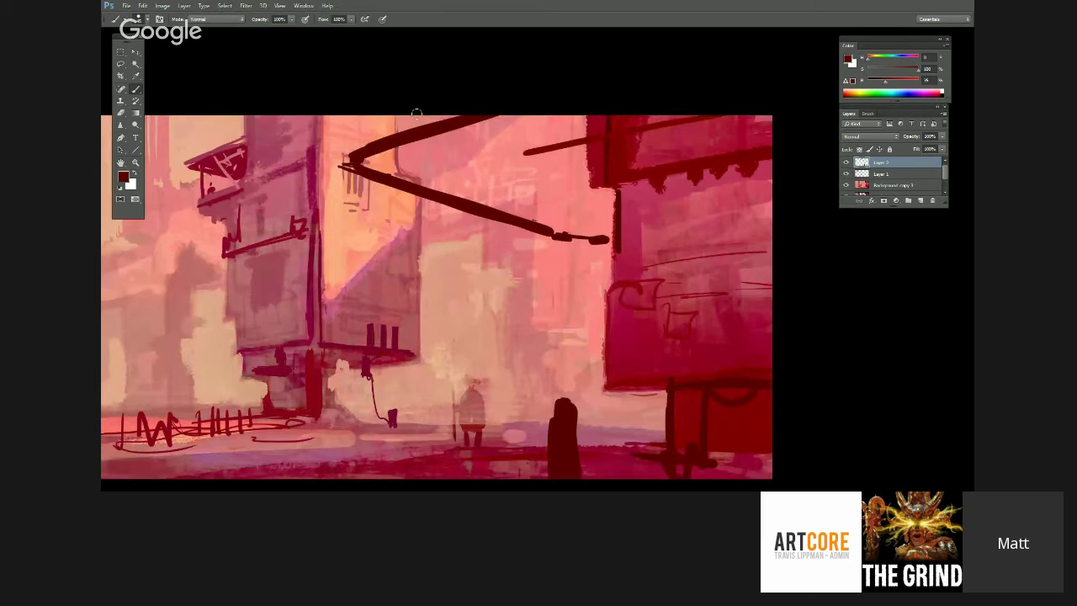
mouse_move(585, 244)
left_mouse_down()
mouse_move(561, 277)
mouse_move(571, 253)
mouse_move(575, 270)
mouse_move(609, 281)
left_mouse_up()
left_click_drag(600, 245, 609, 246)
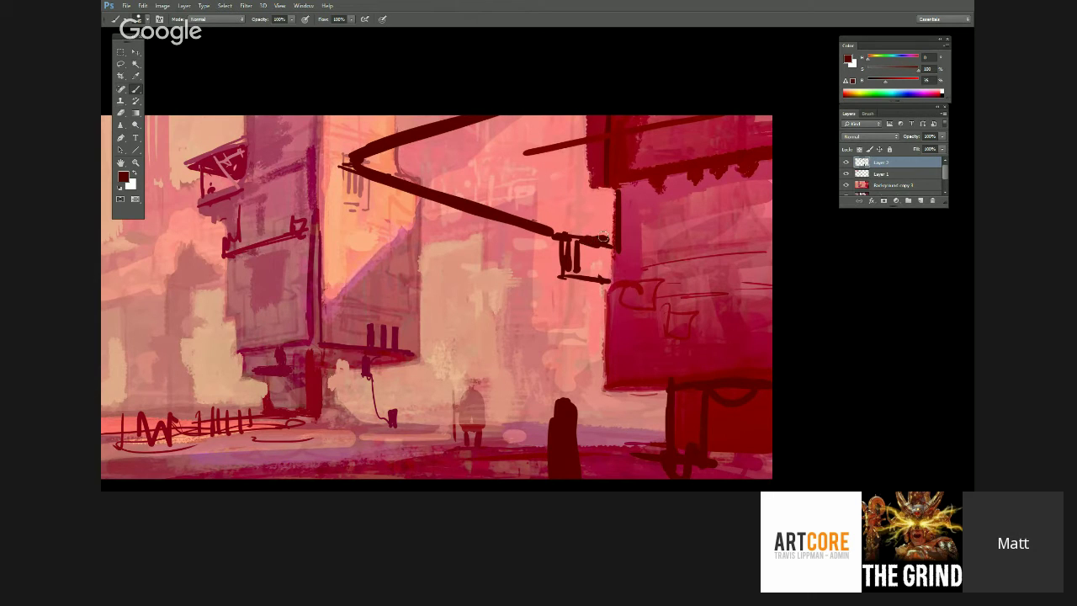
- Add a small dark block on the right tower's edge and paint a head on the foreground figure
left_click_drag(621, 200, 628, 188)
left_click_drag(663, 378, 714, 370)
left_click_drag(216, 433, 245, 399)
left_click_drag(639, 349, 641, 346)
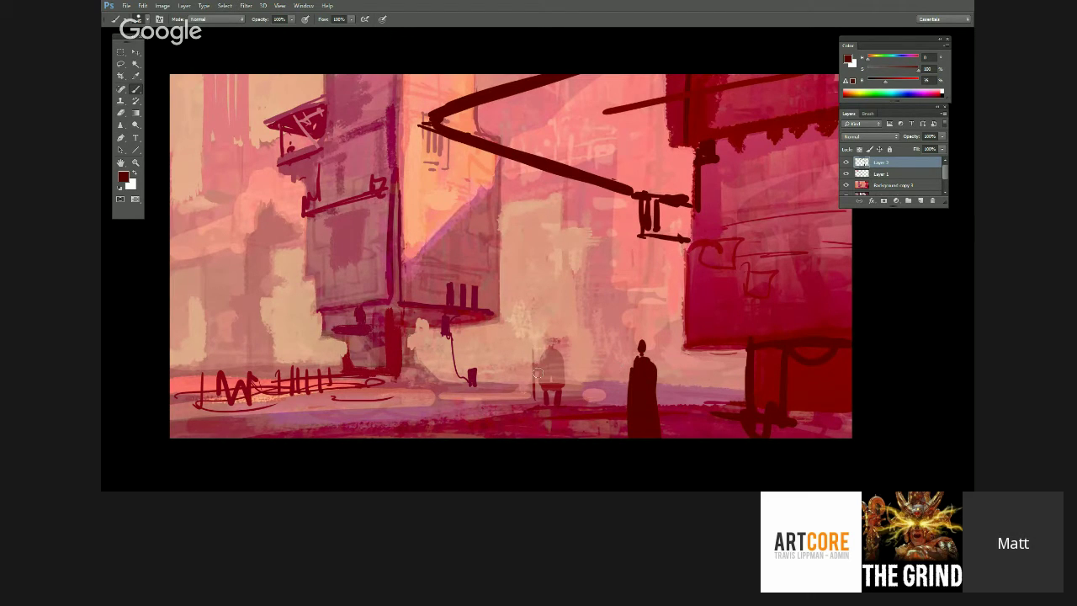
- Paint out the faint mid-ground figure beside the foreground figure with colours sampled from the background
left_click(572, 348, "alt")
mouse_move(535, 367)
left_mouse_down()
mouse_move(563, 342)
mouse_move(529, 378)
mouse_move(533, 391)
left_mouse_up()
left_click(536, 418, "alt")
- Draw a dark ledge line across the right tower and outline its notched lower edge and underside
left_click_drag(726, 374, 680, 374)
left_click(631, 220, "alt")
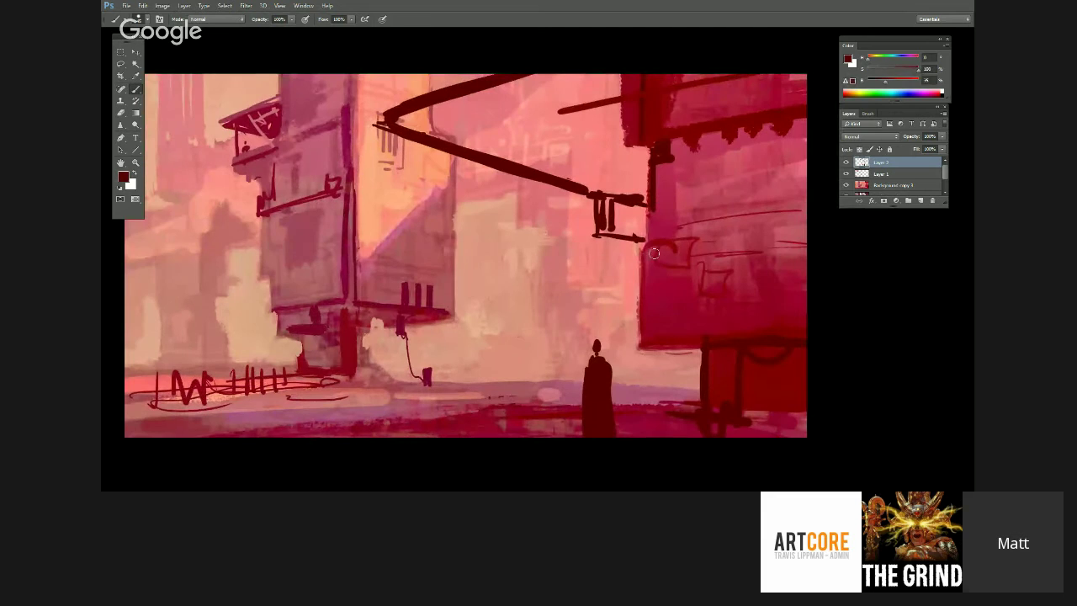
left_click_drag(664, 244, 805, 235)
mouse_move(643, 249)
left_mouse_down()
mouse_move(650, 330)
mouse_move(703, 347)
left_mouse_up()
mouse_move(428, 379)
left_mouse_down()
mouse_move(411, 359)
mouse_move(506, 384)
left_mouse_up()
left_click_drag(633, 344, 601, 356)
left_click_drag(438, 136, 423, 137)
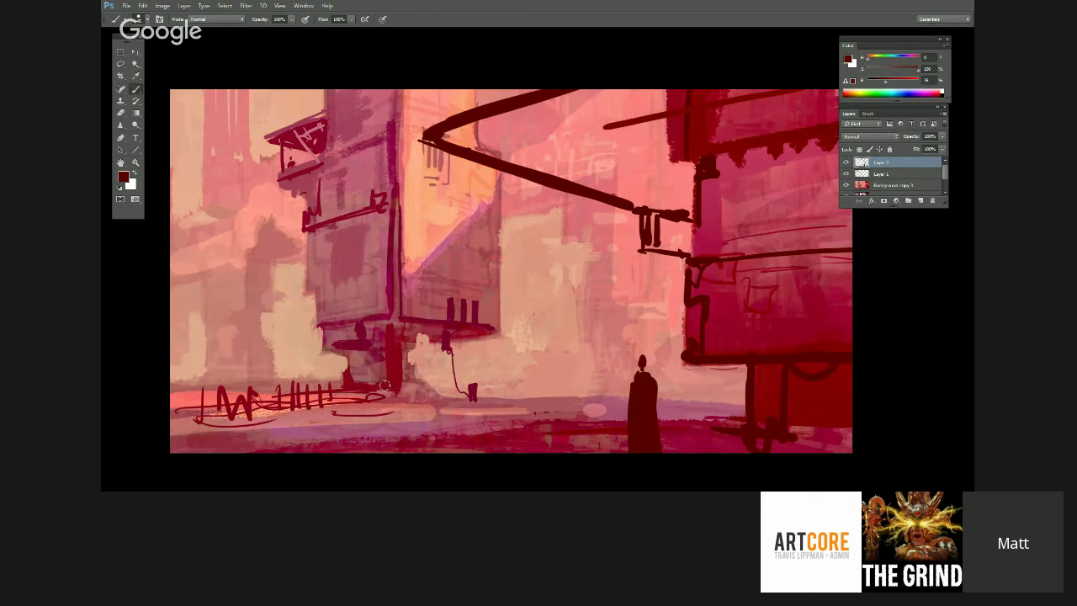
left_click_drag(432, 268, 426, 281)
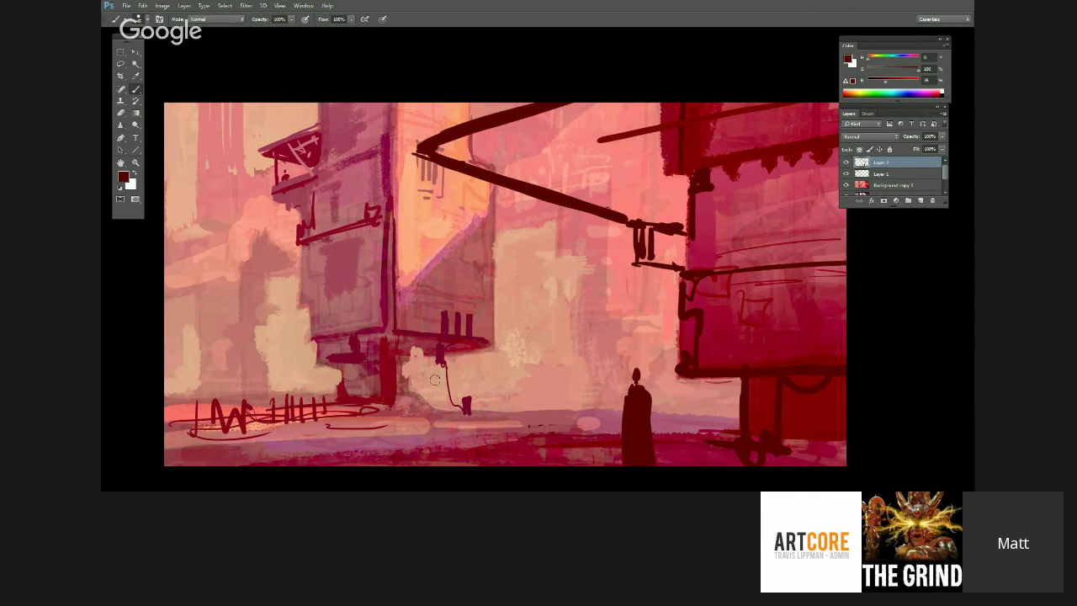
left_click_drag(484, 290, 452, 298)
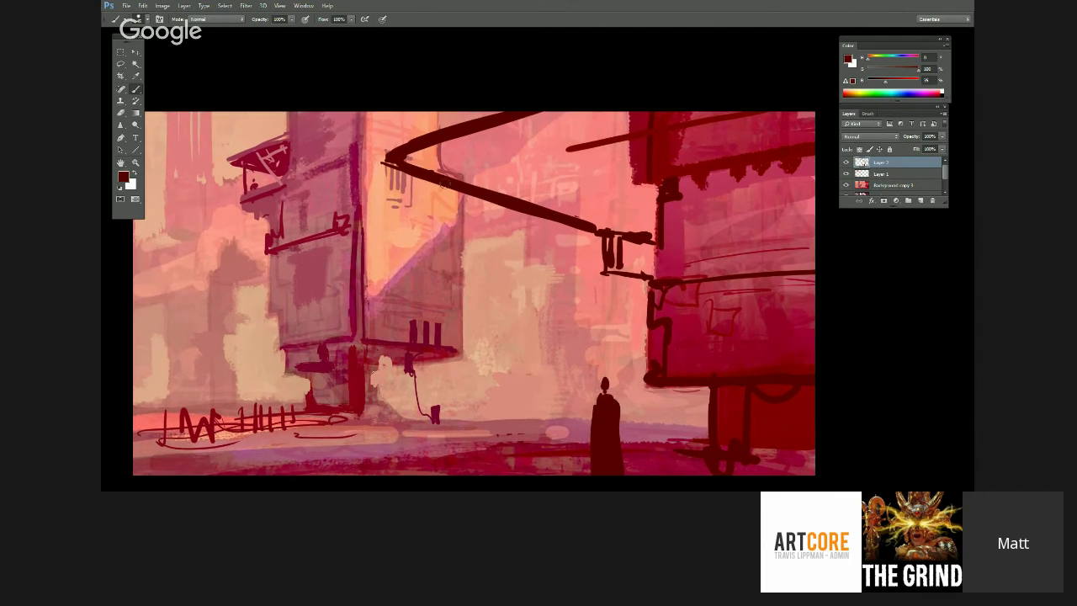
left_click_drag(317, 231, 377, 219)
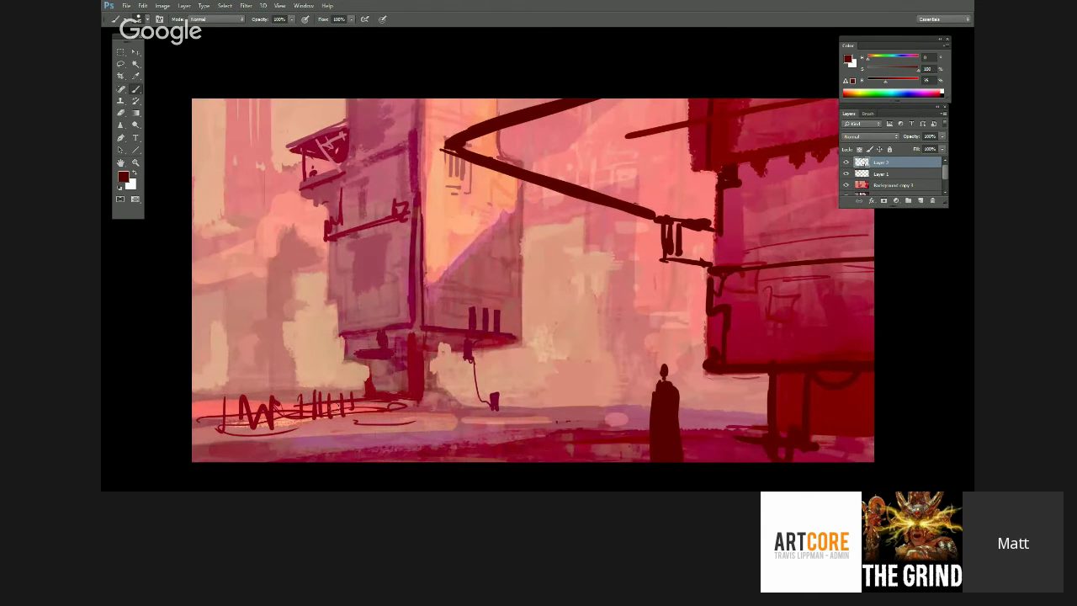
left_click_drag(312, 397, 288, 398)
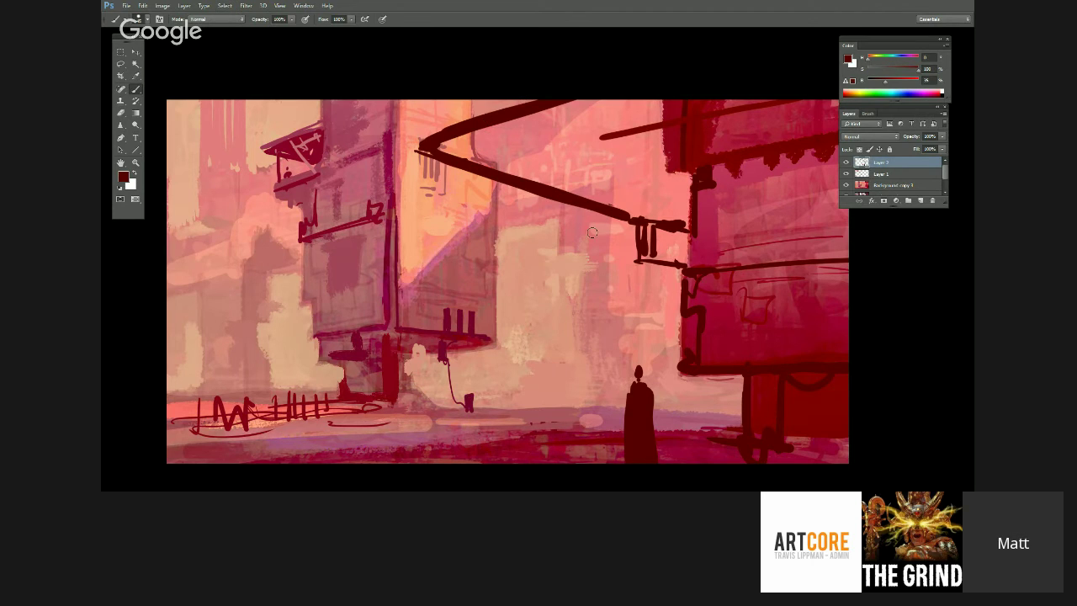
left_click_drag(545, 397, 543, 387)
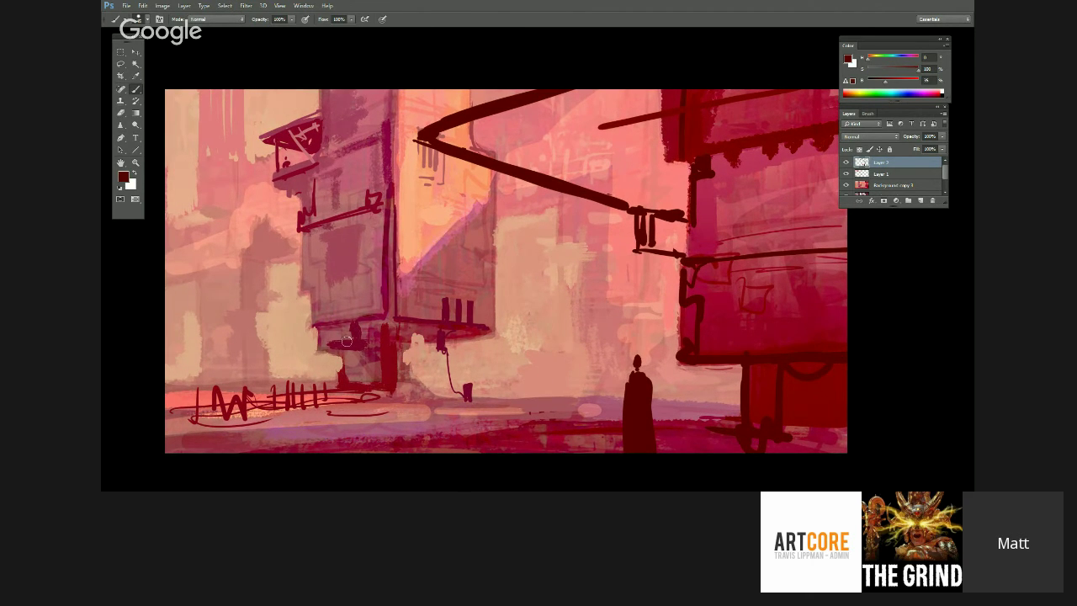
mouse_move(250, 257)
left_mouse_down()
mouse_move(248, 418)
mouse_move(249, 256)
mouse_move(292, 284)
left_mouse_up()
key("ctrl+z")
key("ctrl+z")
- Outline a tall block with a slanted top in the left foreground and paint a thick dark beam from it to the canvas edge
mouse_move(249, 213)
left_mouse_down()
mouse_move(329, 258)
mouse_move(327, 417)
left_mouse_up()
mouse_move(256, 214)
left_mouse_down()
mouse_move(253, 417)
mouse_move(313, 267)
left_mouse_up()
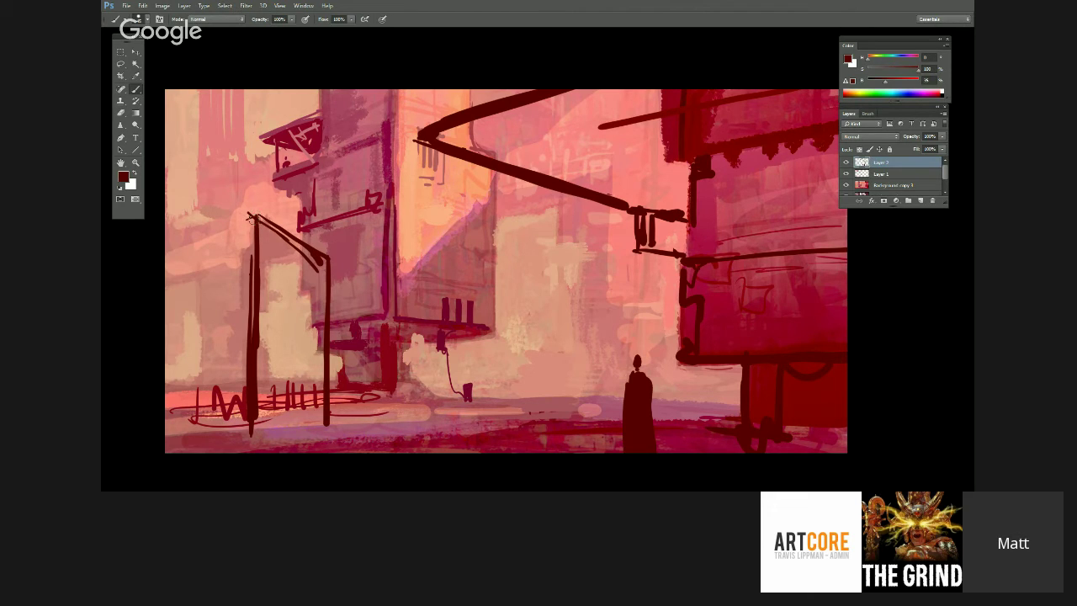
mouse_move(253, 215)
left_mouse_down()
mouse_move(230, 244)
mouse_move(230, 429)
mouse_move(333, 427)
left_mouse_up()
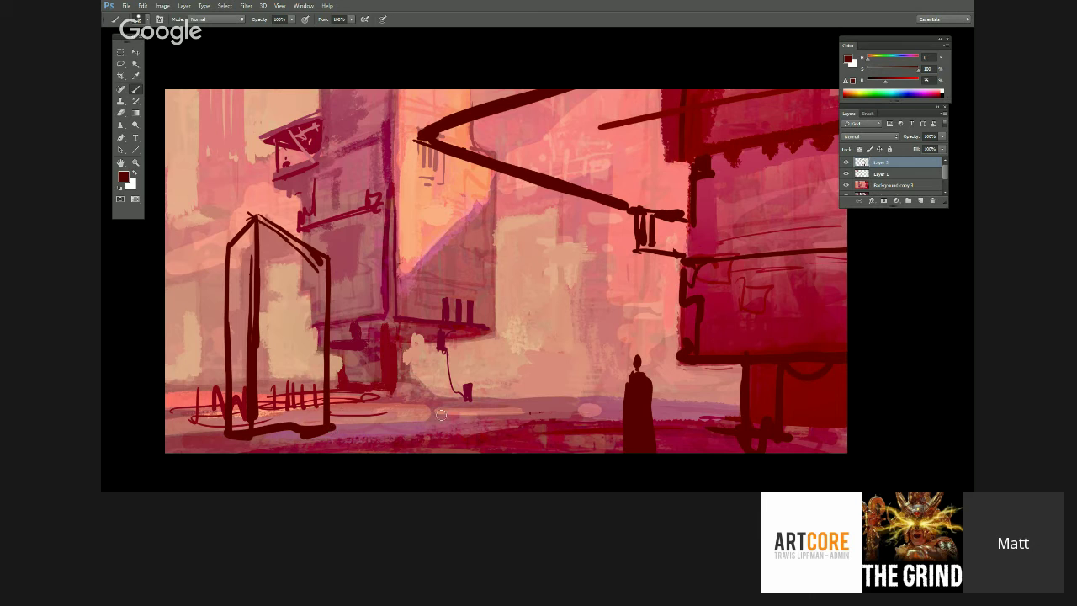
left_click_drag(227, 267, 159, 259)
mouse_move(159, 259)
left_mouse_down()
mouse_move(218, 269)
mouse_move(169, 299)
mouse_move(179, 269)
mouse_move(214, 291)
mouse_move(225, 271)
mouse_move(248, 282)
mouse_move(239, 240)
mouse_move(240, 421)
mouse_move(252, 379)
mouse_move(244, 425)
mouse_move(290, 423)
mouse_move(261, 311)
mouse_move(265, 234)
mouse_move(295, 252)
mouse_move(286, 244)
mouse_move(318, 303)
mouse_move(316, 358)
mouse_move(272, 254)
mouse_move(263, 412)
mouse_move(323, 421)
mouse_move(280, 288)
left_mouse_up()
- Fill the left foreground block with dark red at 60% brush opacity and extend the beam's end onto its side face
key("6")
mouse_move(263, 418)
left_mouse_down()
mouse_move(281, 440)
mouse_move(327, 414)
mouse_move(286, 431)
mouse_move(193, 435)
mouse_move(301, 433)
mouse_move(134, 450)
mouse_move(514, 423)
left_mouse_up()
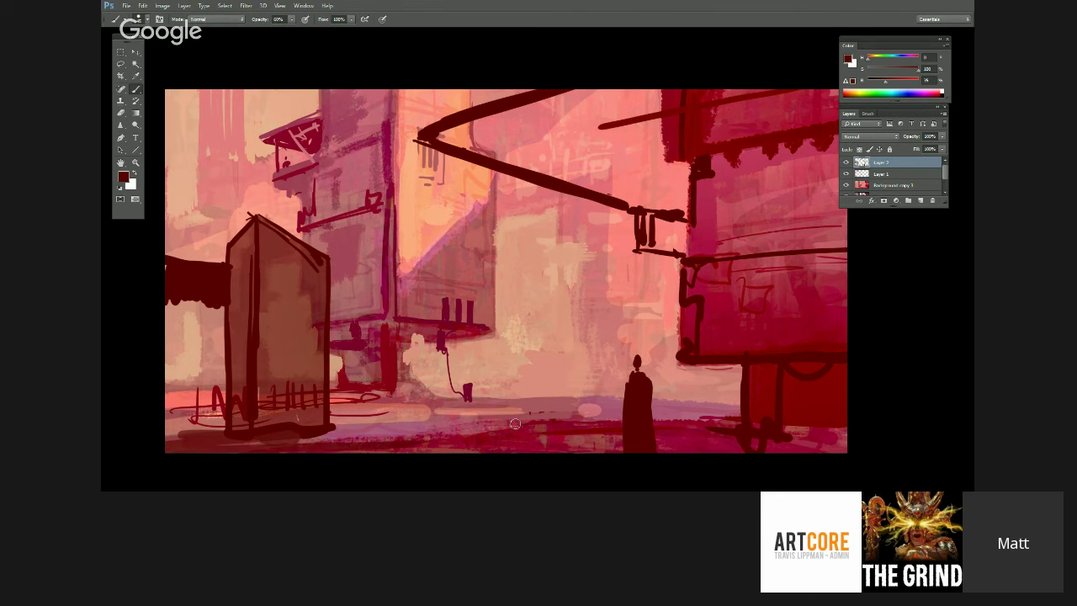
left_click(239, 300, "alt")
left_click(170, 274, "alt")
mouse_move(181, 301)
left_mouse_down()
mouse_move(236, 302)
mouse_move(232, 270)
mouse_move(240, 301)
left_mouse_up()
left_click(238, 269, "alt")
left_click(251, 219, "alt")
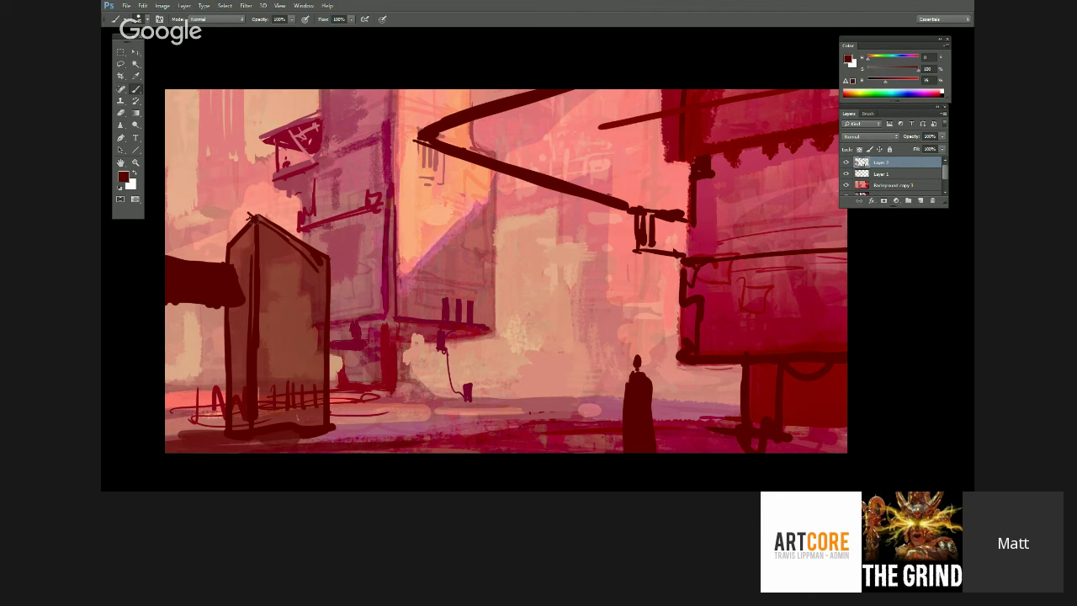
- Shade the left block's two faces with sampled brown-red tones, covering the old fence lines and defining its corner edge
left_click(285, 267, "alt")
left_click(326, 277, "alt")
left_click(321, 266, "alt")
left_click(297, 255, "alt")
mouse_move(275, 244)
left_mouse_down()
mouse_move(319, 273)
mouse_move(296, 257)
mouse_move(303, 303)
mouse_move(277, 259)
mouse_move(279, 306)
left_mouse_up()
left_click(290, 250, "alt")
left_click(263, 263, "alt")
left_click_drag(253, 256, 250, 391)
left_click(258, 233, "alt")
mouse_move(258, 245)
left_mouse_down()
mouse_move(254, 430)
mouse_move(280, 409)
mouse_move(316, 400)
left_mouse_up()
left_click(275, 422, "alt")
left_click(267, 359, "alt")
mouse_move(265, 371)
left_mouse_down()
mouse_move(308, 272)
mouse_move(311, 349)
left_mouse_up()
left_click(318, 336, "alt")
left_click(232, 273, "alt")
- Switch to full-screen view and outline an angular collar where the beam meets the left block
left_click_drag(650, 354, 683, 354)
key("f")
left_click_drag(609, 332, 630, 355)
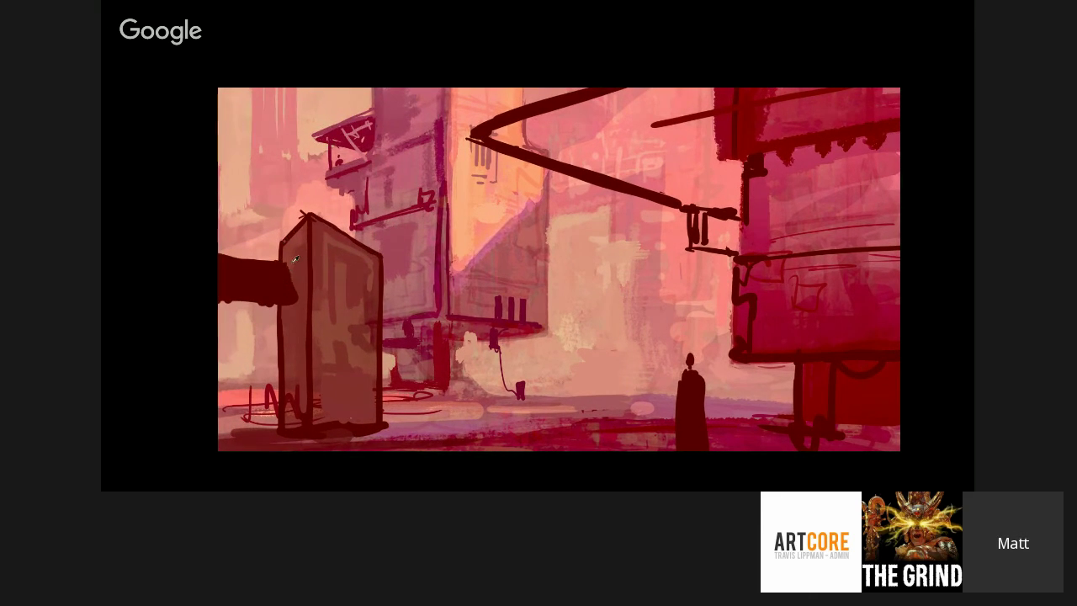
mouse_move(283, 250)
left_mouse_down()
mouse_move(305, 297)
mouse_move(285, 312)
left_mouse_up()
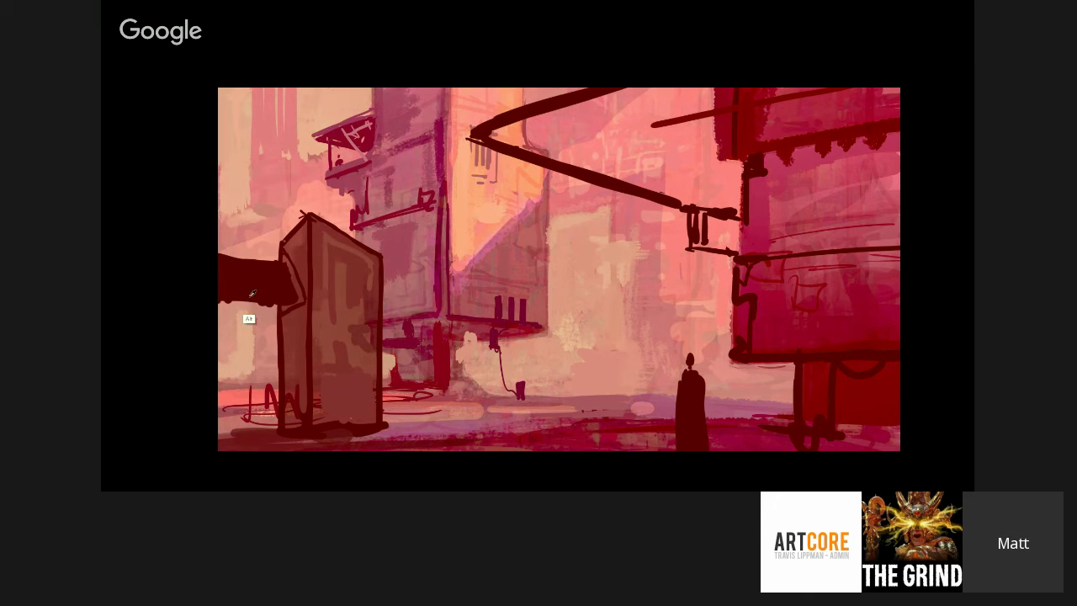
- Draw a bent brace beneath the beam and paint a lighter inset strip along the beam's side
left_click_drag(600, 367, 558, 375)
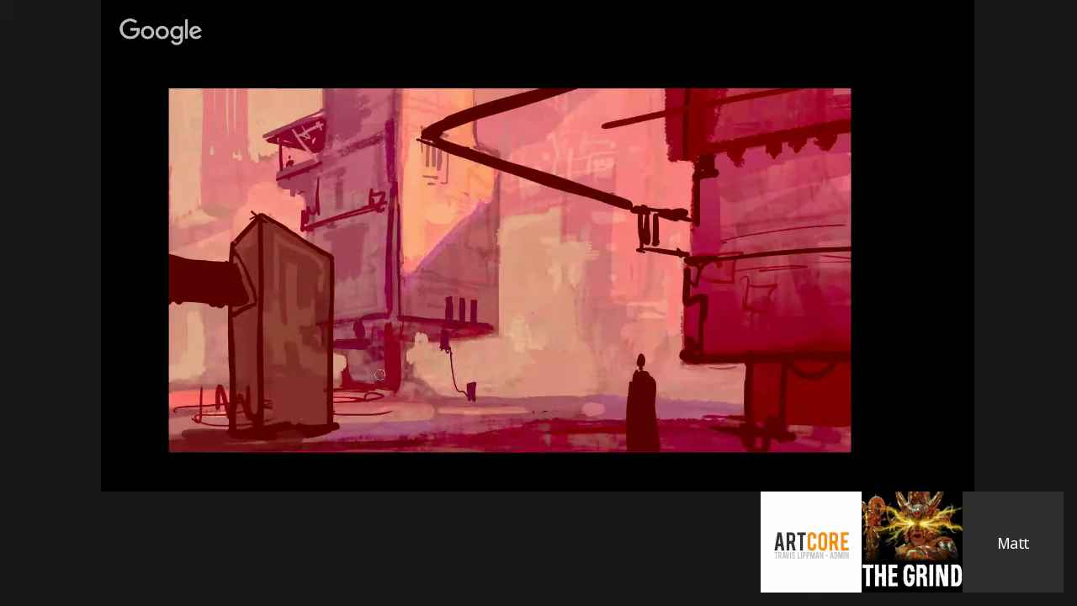
left_click_drag(402, 359, 426, 351)
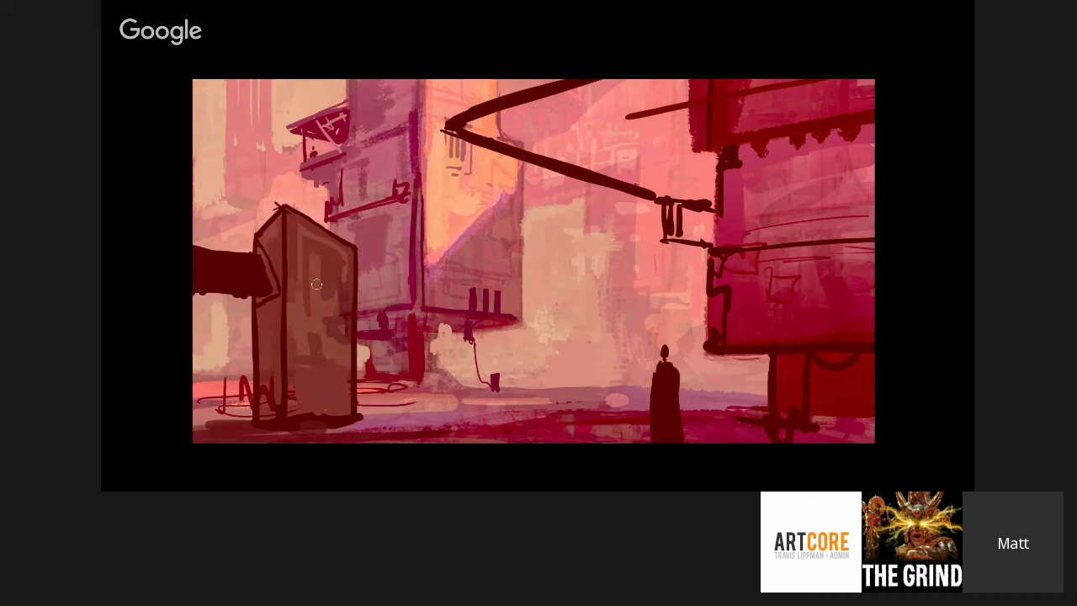
mouse_move(217, 295)
left_mouse_down()
mouse_move(219, 311)
mouse_move(252, 330)
left_mouse_up()
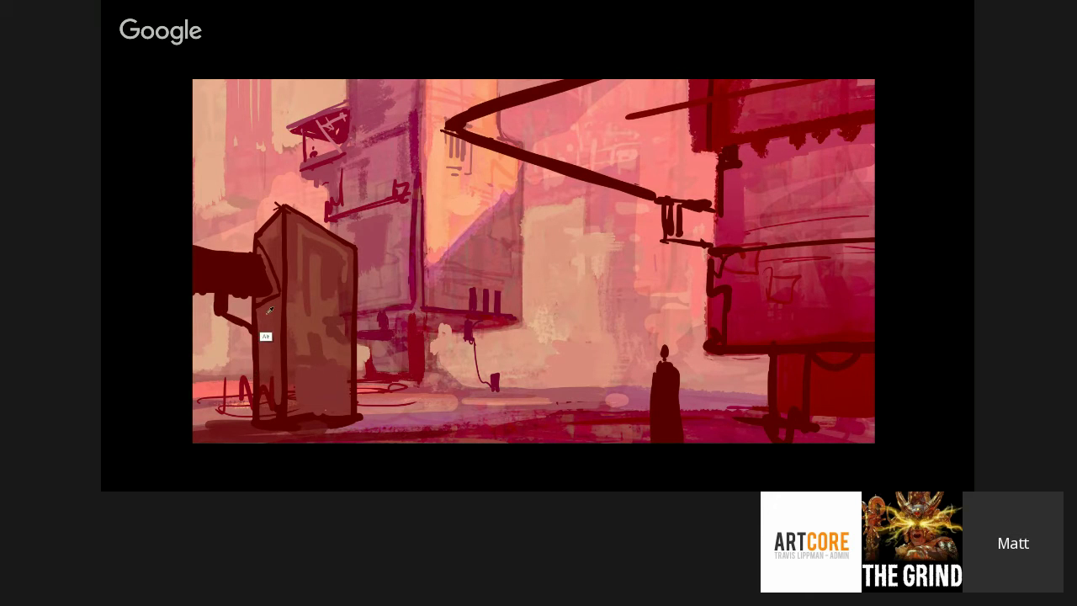
mouse_move(255, 267)
left_mouse_down()
mouse_move(207, 278)
mouse_move(209, 253)
mouse_move(250, 262)
left_mouse_up()
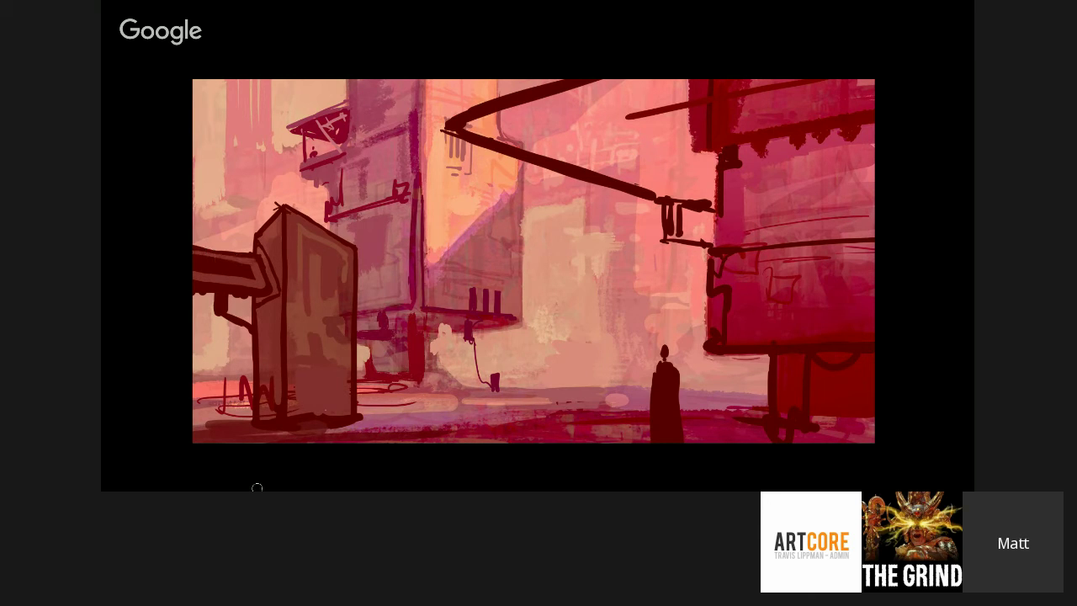
- Paint dark rounded openings and a dark mass around the base of the left block
mouse_move(300, 412)
left_mouse_down()
mouse_move(301, 393)
mouse_move(308, 415)
mouse_move(329, 419)
left_mouse_up()
left_click_drag(265, 380, 262, 421)
left_click_drag(248, 383, 248, 421)
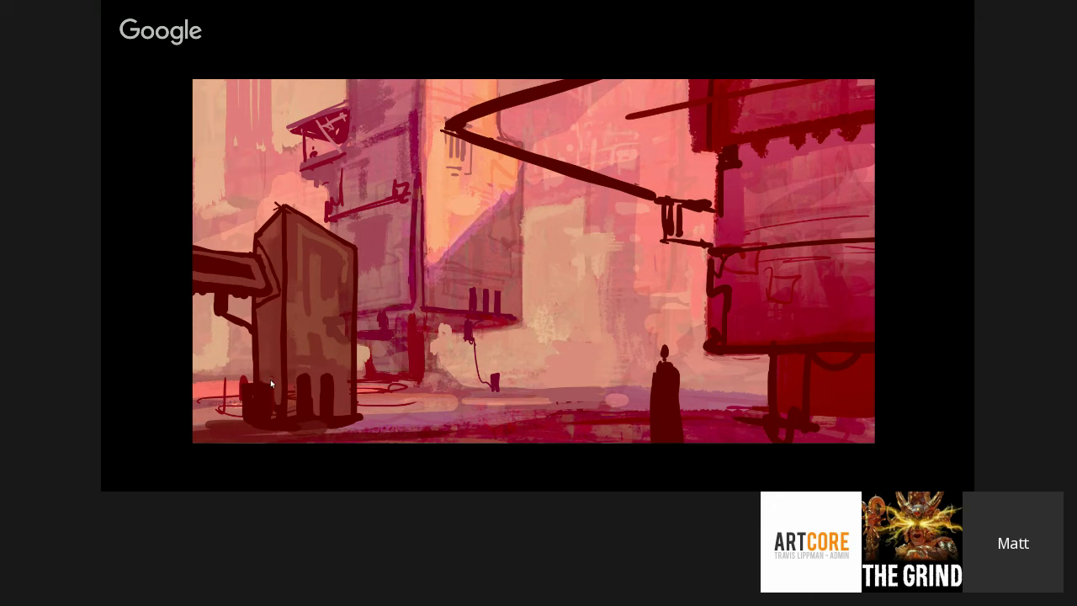
mouse_move(272, 383)
left_mouse_down()
mouse_move(273, 371)
mouse_move(275, 413)
left_mouse_up()
left_click_drag(278, 319, 278, 421)
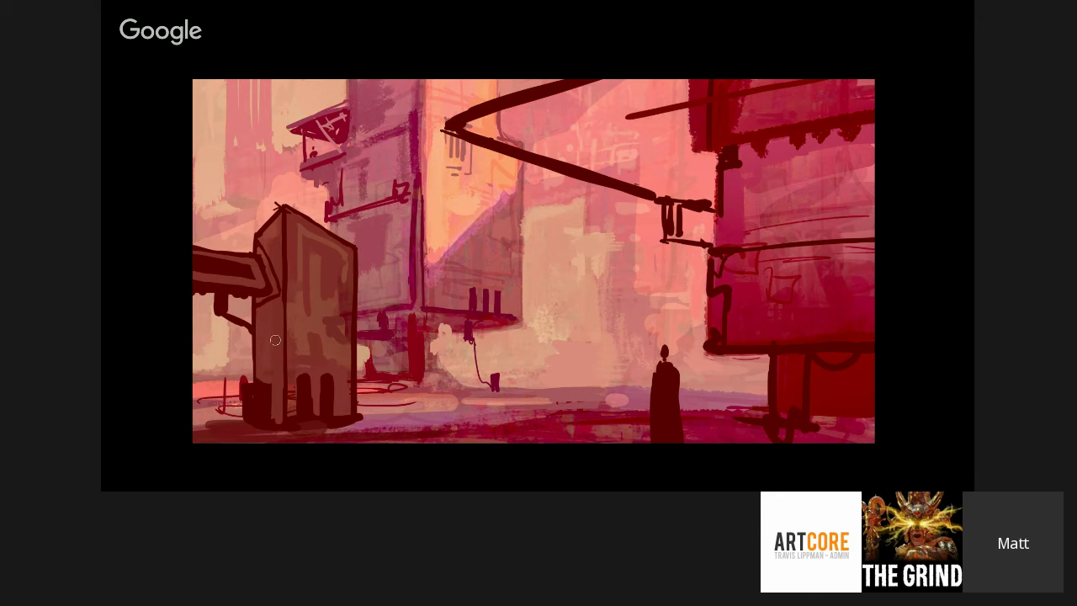
- Paint dark foreground shapes at the lower-left canvas corner, a ground strip and small rocks beside the block
mouse_move(217, 422)
left_mouse_down()
mouse_move(217, 396)
mouse_move(192, 408)
mouse_move(204, 372)
mouse_move(211, 421)
mouse_move(350, 391)
left_mouse_up()
left_click_drag(222, 434, 448, 433)
left_click_drag(364, 417, 388, 413)
- Dab pale peach highlights along the ground behind the left block and add muted mauve pillars in the middle distance
left_click_drag(648, 345, 651, 343)
left_click(456, 217, "alt")
left_click_drag(373, 392, 446, 392)
left_click_drag(242, 396, 236, 397)
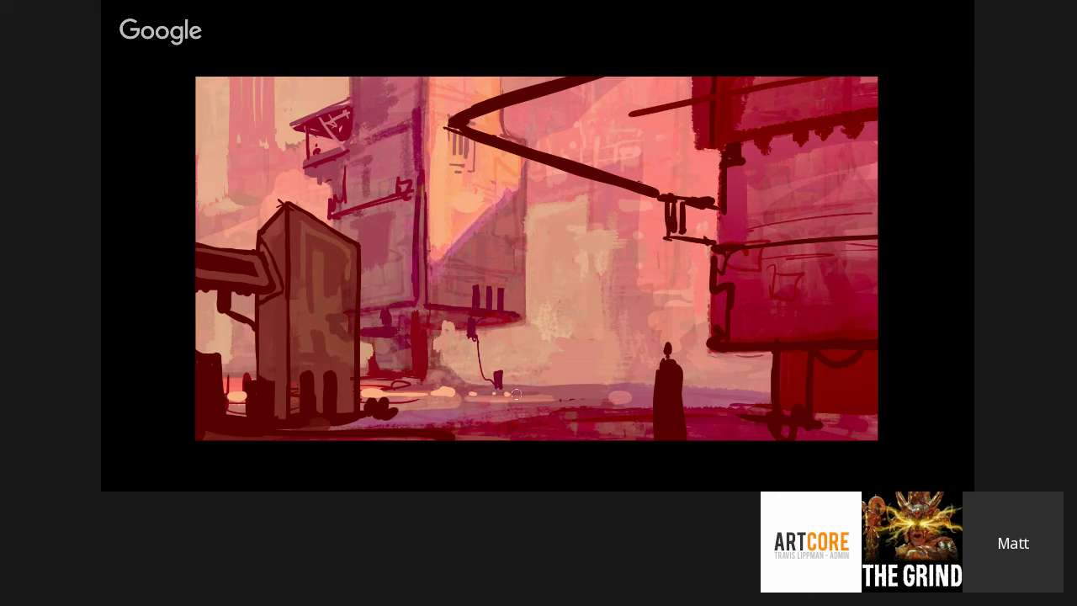
mouse_move(541, 380)
left_mouse_down()
mouse_move(563, 380)
mouse_move(604, 329)
mouse_move(598, 354)
mouse_move(621, 380)
mouse_move(569, 369)
mouse_move(570, 348)
mouse_move(577, 379)
left_mouse_up()
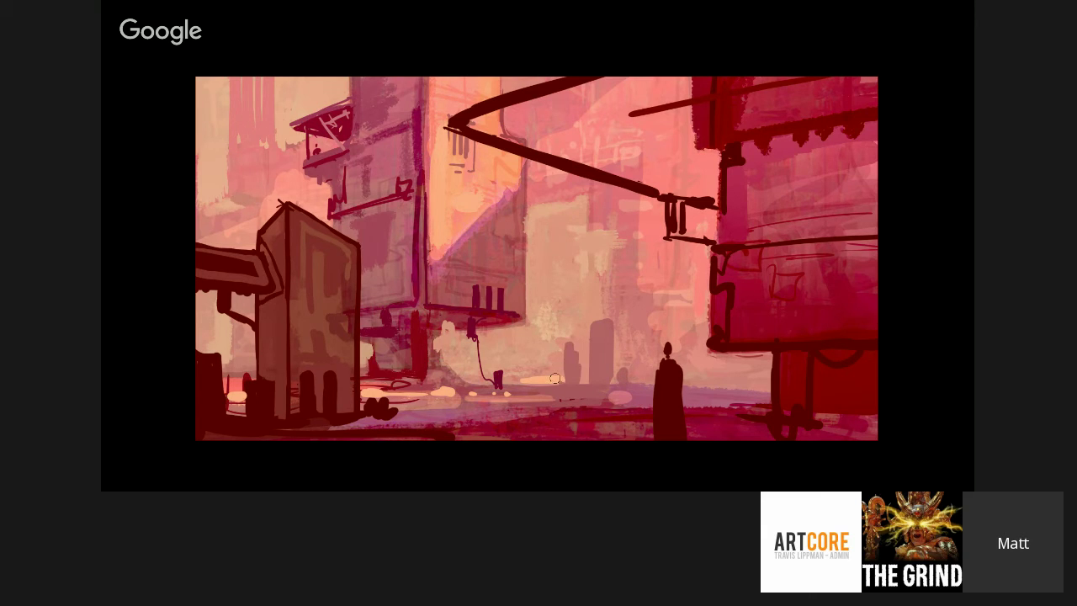
- Build the mauve pillars into a distant structure with two horizontal bars reaching the right tower and columns underneath
left_click_drag(644, 377, 635, 378)
left_click_drag(614, 379, 593, 381)
left_click_drag(600, 318, 677, 311)
mouse_move(597, 317)
left_mouse_down()
mouse_move(598, 274)
mouse_move(703, 261)
mouse_move(613, 270)
mouse_move(603, 287)
mouse_move(632, 311)
mouse_move(619, 313)
mouse_move(703, 307)
left_mouse_up()
left_click_drag(617, 319, 692, 314)
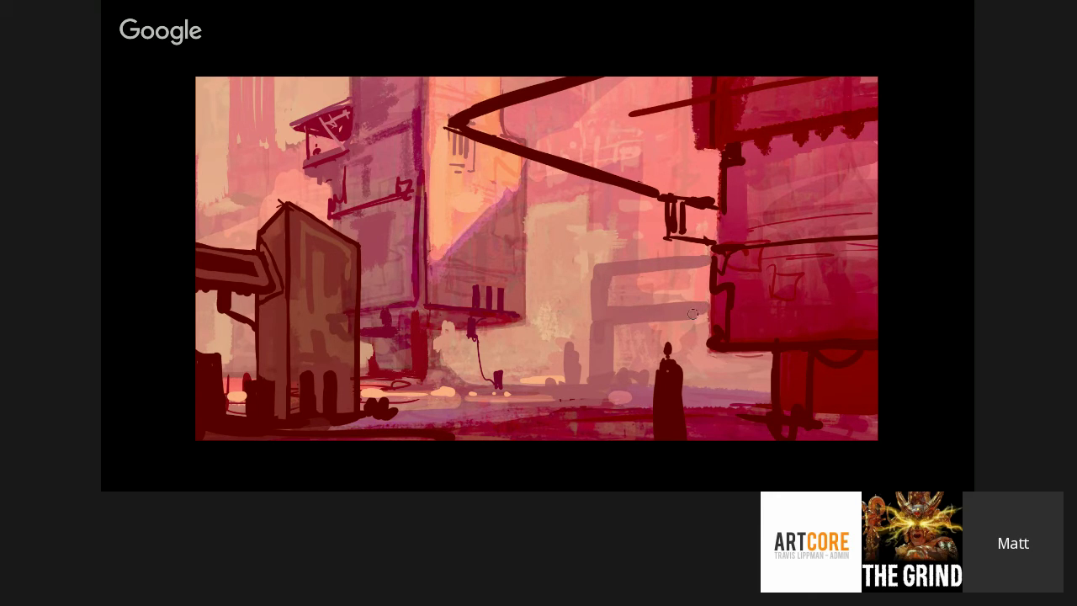
mouse_move(629, 326)
left_mouse_down()
mouse_move(629, 370)
mouse_move(651, 378)
left_mouse_up()
left_click_drag(678, 319, 678, 339)
- Darken the upper part of the left block's faces with deep red shading
left_click_drag(724, 386, 752, 362)
mouse_move(584, 378)
left_mouse_down()
mouse_move(613, 362)
mouse_move(565, 413)
left_mouse_up()
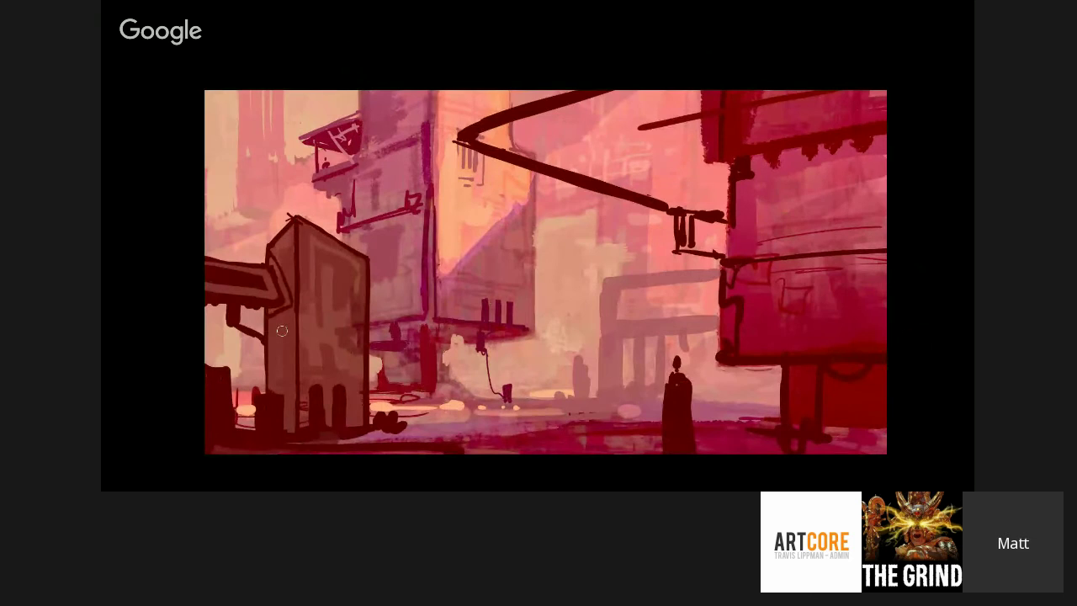
mouse_move(305, 228)
left_mouse_down()
mouse_move(326, 240)
mouse_move(308, 274)
mouse_move(336, 270)
mouse_move(339, 247)
mouse_move(357, 265)
mouse_move(355, 315)
mouse_move(350, 294)
mouse_move(325, 294)
mouse_move(322, 282)
left_mouse_up()
mouse_move(293, 234)
left_mouse_down()
mouse_move(289, 249)
mouse_move(284, 239)
mouse_move(292, 282)
left_mouse_up()
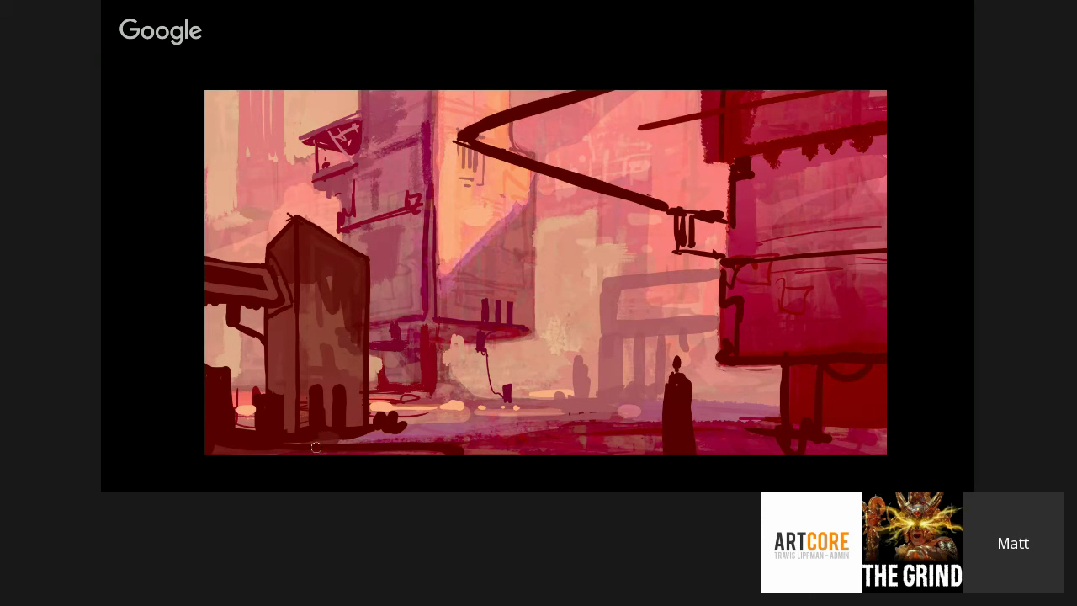
- Draw lighter sampled-colour panel lines and small details on the left block's larger face
left_click(304, 277, "alt")
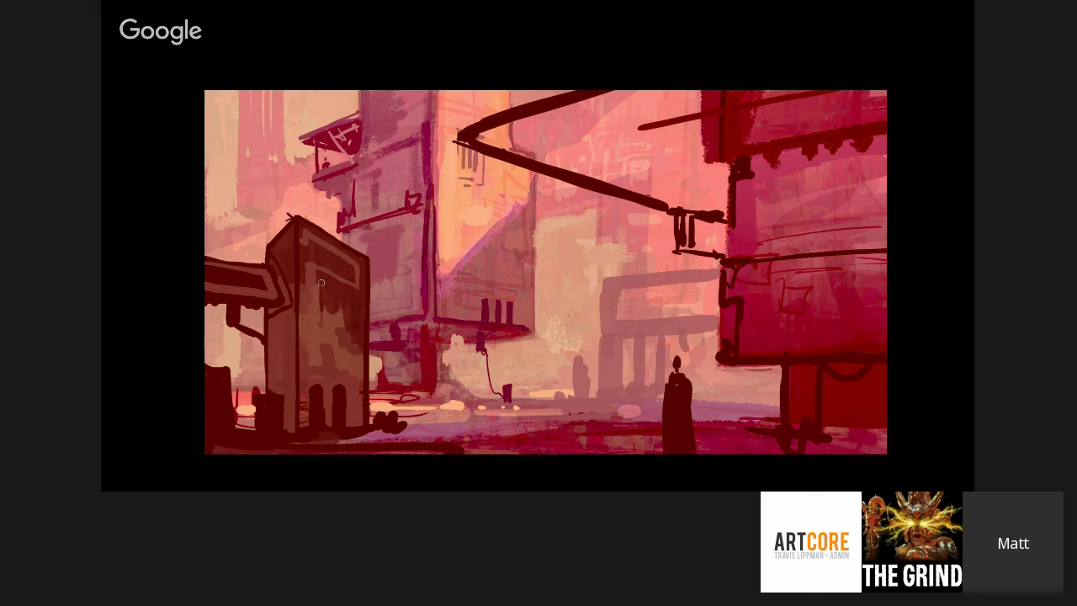
left_click_drag(305, 263, 306, 334)
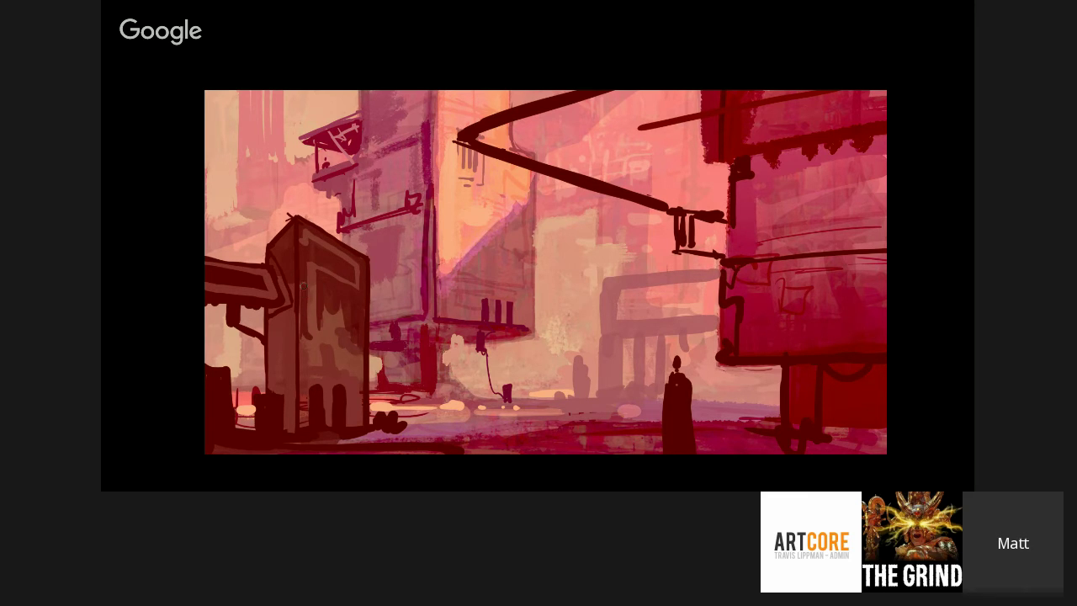
left_click_drag(309, 344, 322, 352)
left_click_drag(325, 331, 334, 378)
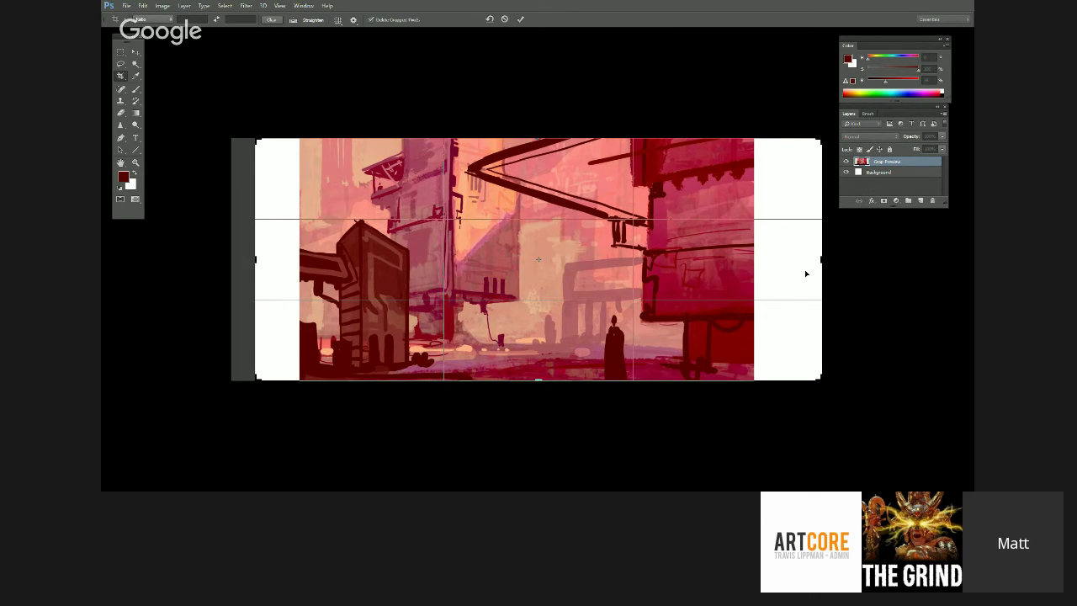
- Select the left strip of the extended canvas, including white border, and cancel the transform of the top layer
left_click_drag(273, 88, 367, 382)
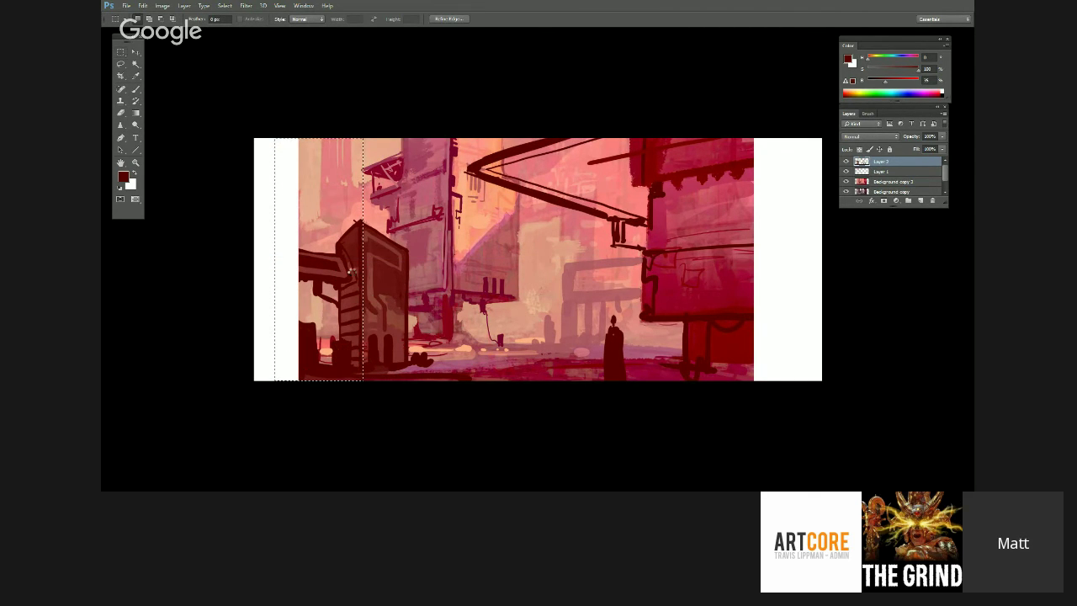
key("ctrl+t")
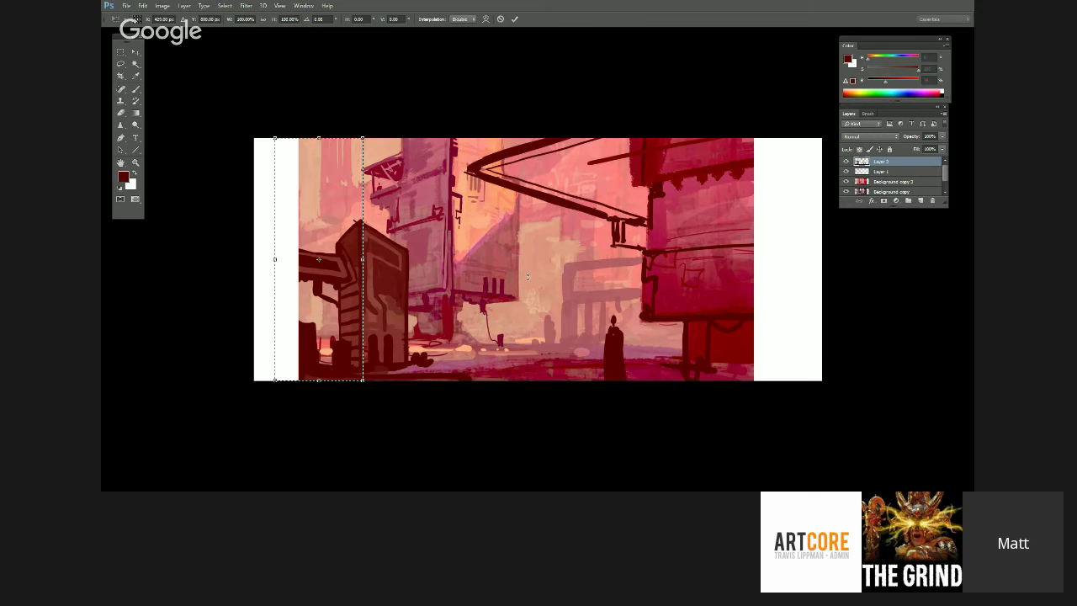
key("Escape")
- Select all layers from the top one down to Background and merge them into a single layer
left_click(882, 172, "ctrl")
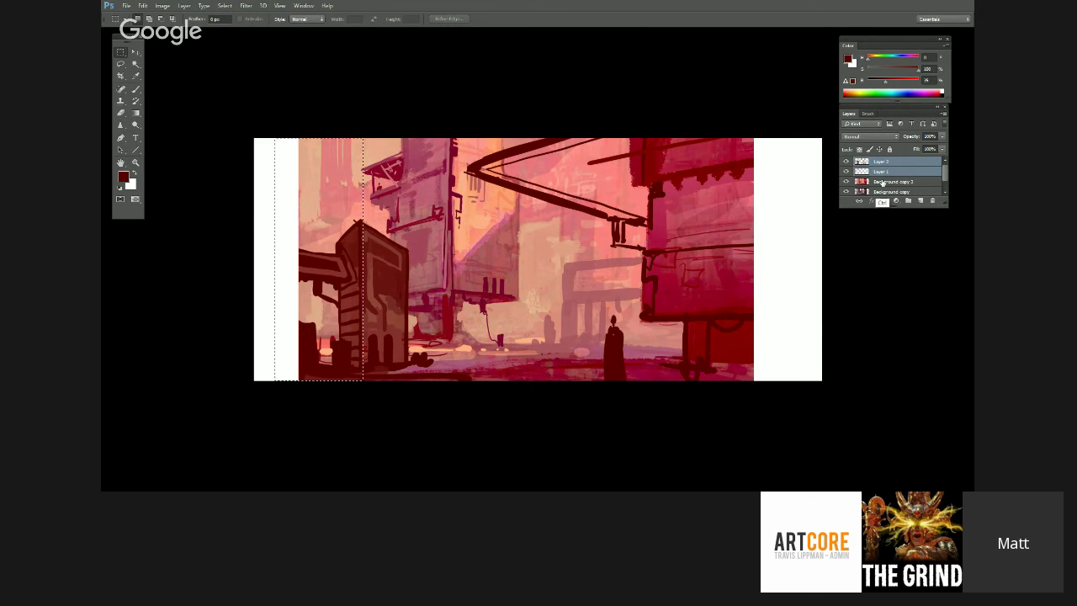
left_click(883, 183, "shift")
left_click(883, 193, "shift")
left_click_drag(944, 210, 946, 331)
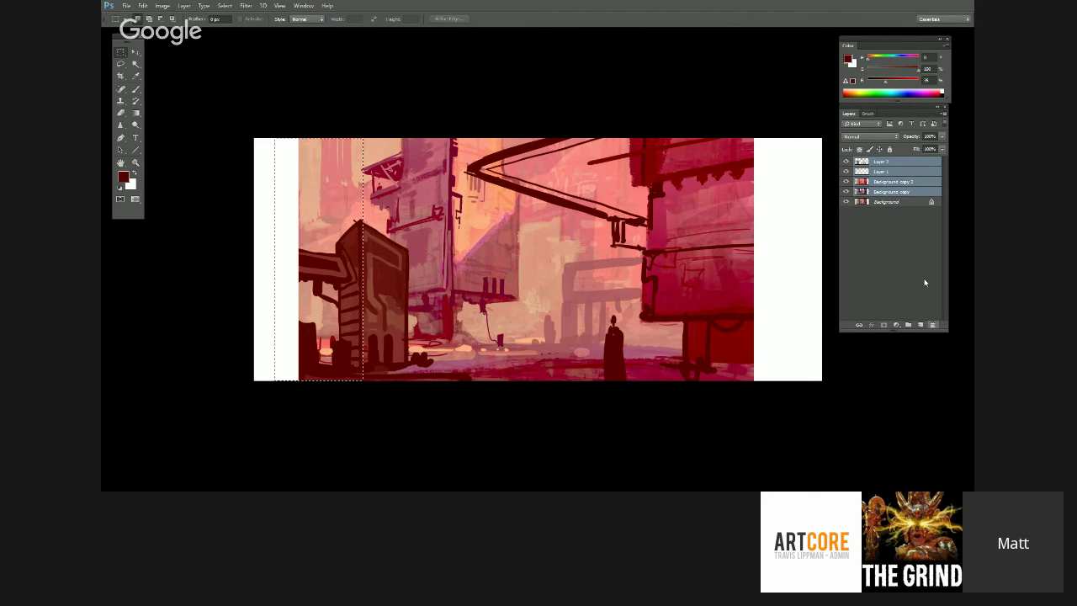
left_click(883, 202, "shift")
left_click(944, 118)
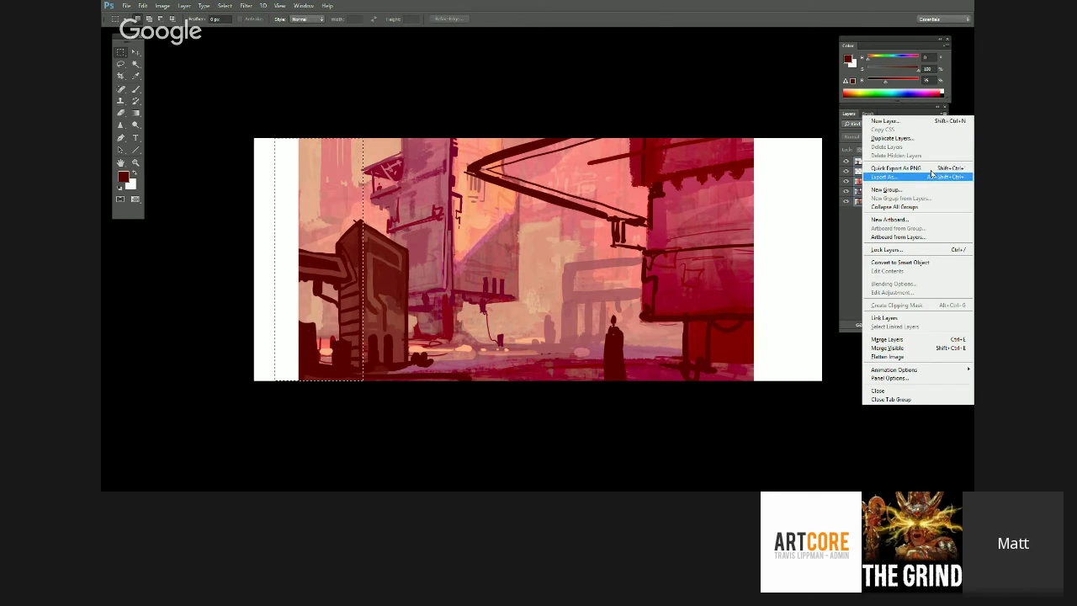
left_click(907, 340)
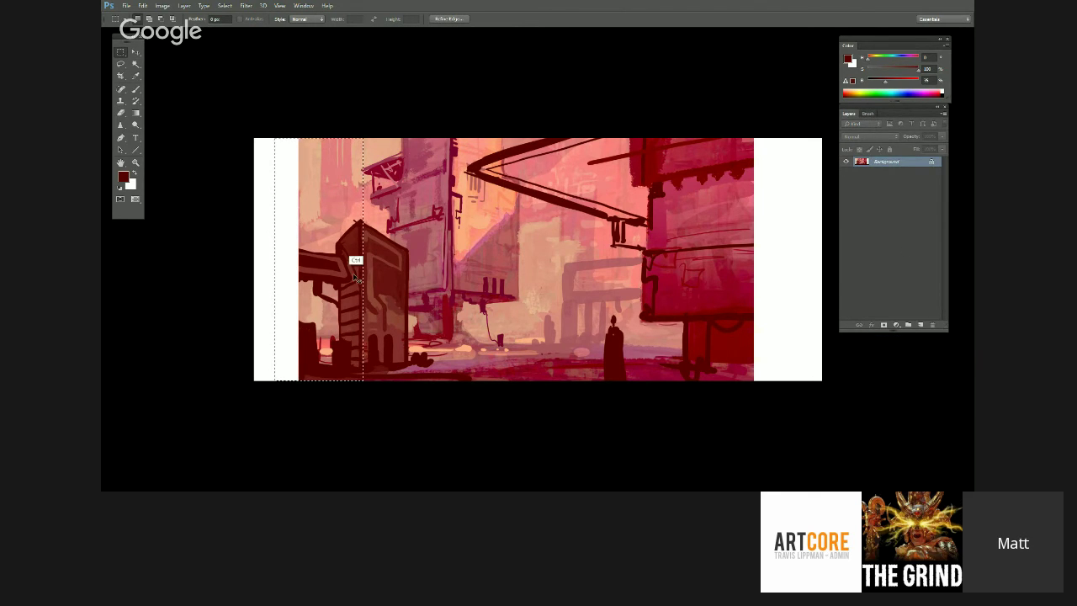
- Stretch the selected left strip of the painting outward to cover the white left border, and deselect it
key("ctrl+t")
left_click_drag(274, 260, 210, 261)
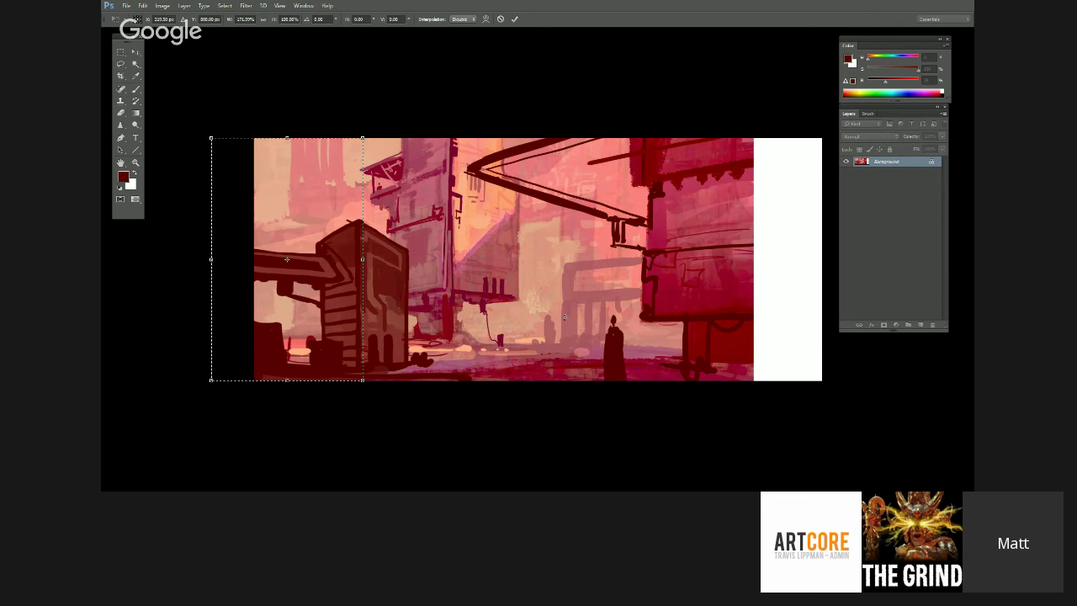
key("Return")
key("ctrl+d")
- Select a strip at the painting's right edge, stretch it across the white right border, and deselect it
left_click_drag(614, 321, 523, 336)
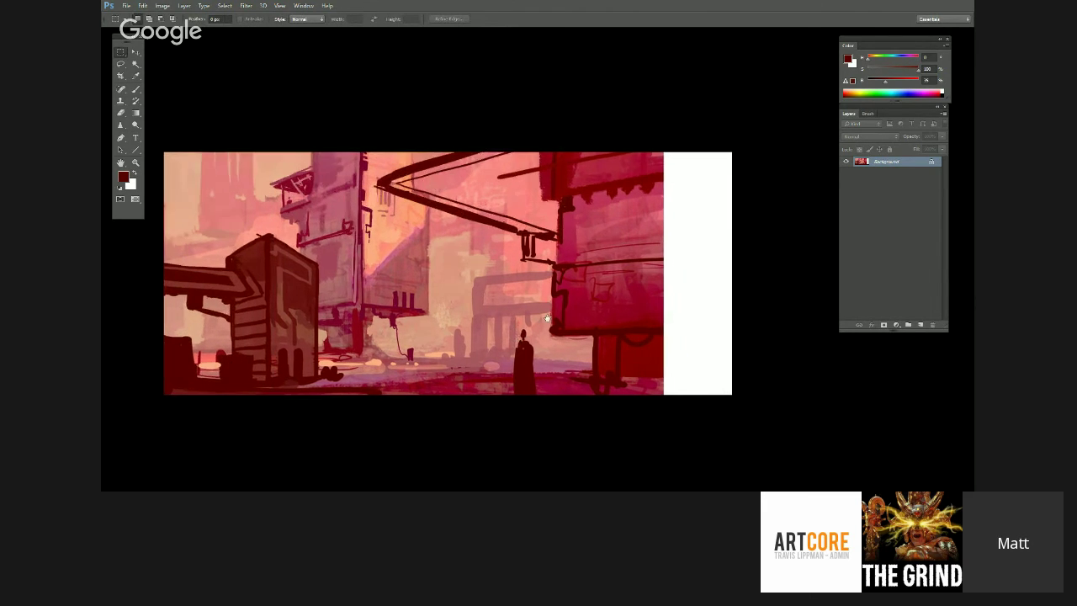
left_click_drag(603, 147, 661, 403)
key("ctrl+t")
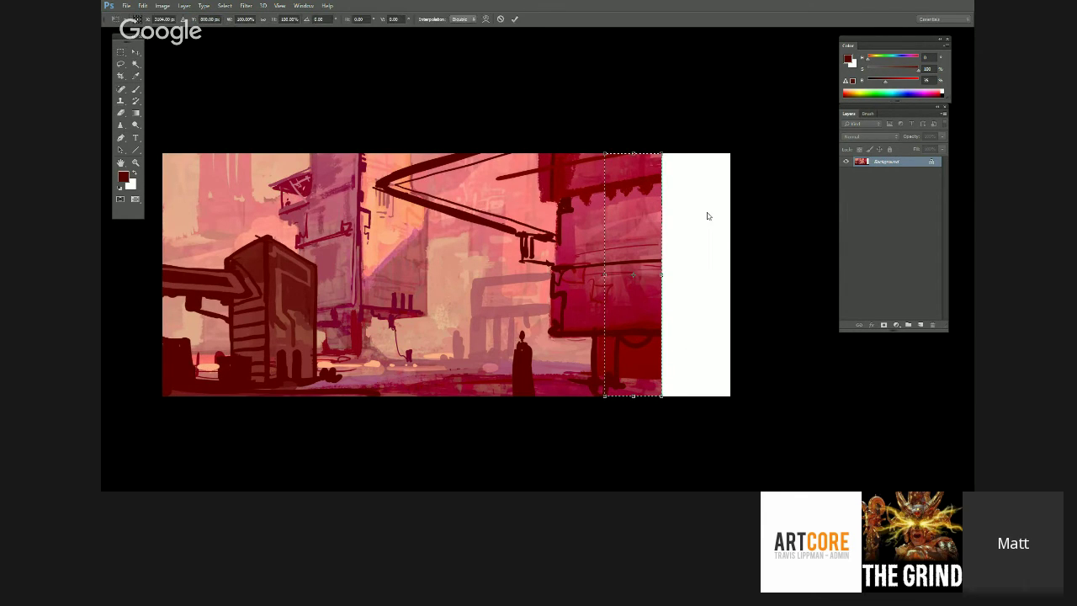
left_click_drag(664, 283, 751, 271)
key("Return")
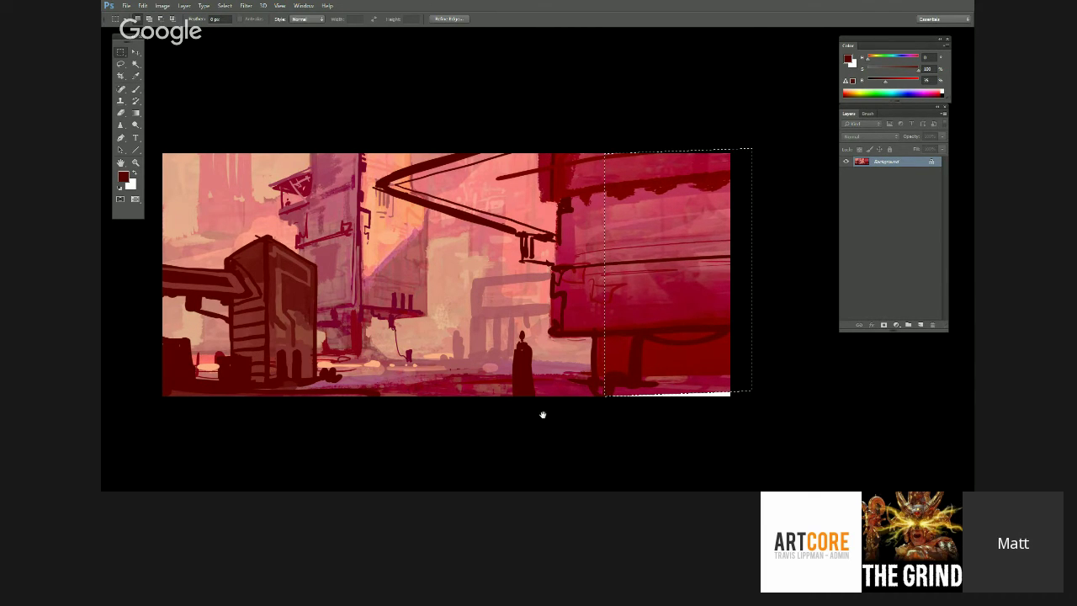
left_click_drag(541, 412, 516, 378)
key("ctrl+d")
- Brush sampled colours over the leftover white sliver and the ground below the right building
key("b")
mouse_move(596, 358)
left_mouse_down()
mouse_move(698, 362)
mouse_move(624, 360)
mouse_move(684, 357)
left_mouse_up()
left_click(616, 329, "alt")
left_click_drag(599, 342, 683, 345)
left_click(591, 319, "alt")
mouse_move(596, 343)
left_mouse_down()
mouse_move(682, 345)
mouse_move(646, 341)
left_mouse_up()
mouse_move(580, 361)
left_mouse_down()
mouse_move(627, 368)
mouse_move(652, 385)
mouse_move(619, 383)
left_mouse_up()
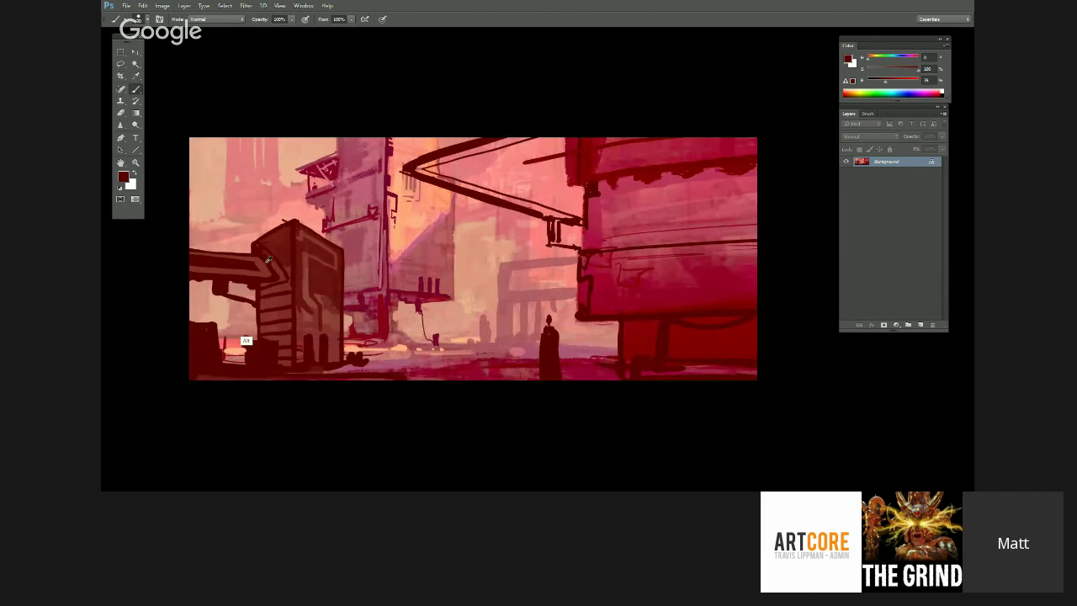
- Draw a small window outline on the distant arched structure, rectangular panels hanging from a sloping line, and a small shape on the ground nearby
left_click_drag(533, 358, 491, 362)
mouse_move(476, 412)
left_mouse_down()
mouse_move(477, 377)
mouse_move(483, 384)
left_mouse_up()
mouse_move(506, 325)
left_mouse_down()
mouse_move(534, 299)
mouse_move(512, 327)
left_mouse_up()
left_click(468, 298, "alt")
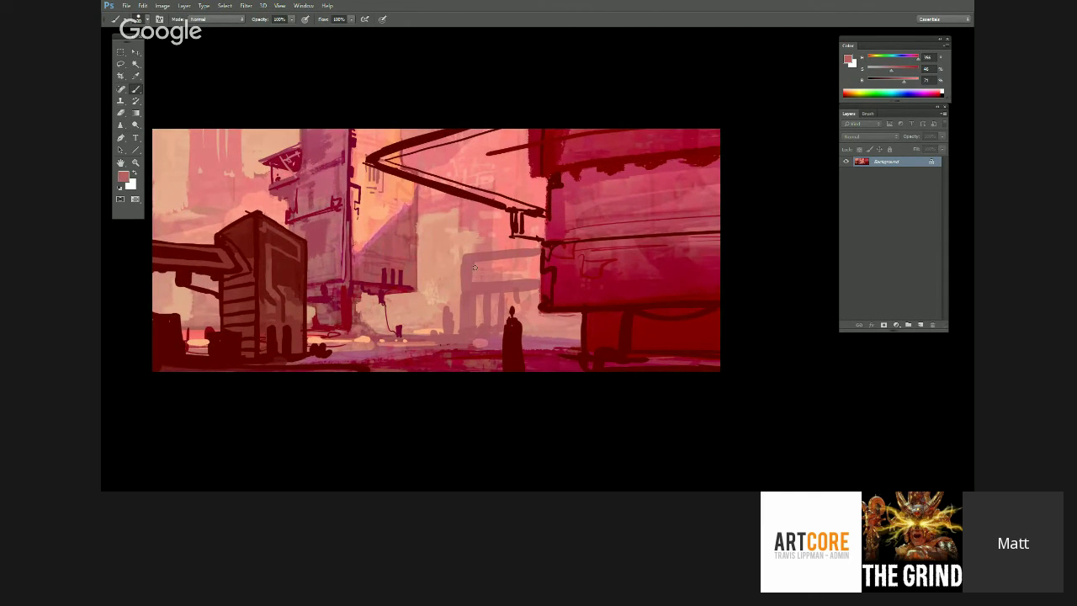
left_click(483, 267, "alt")
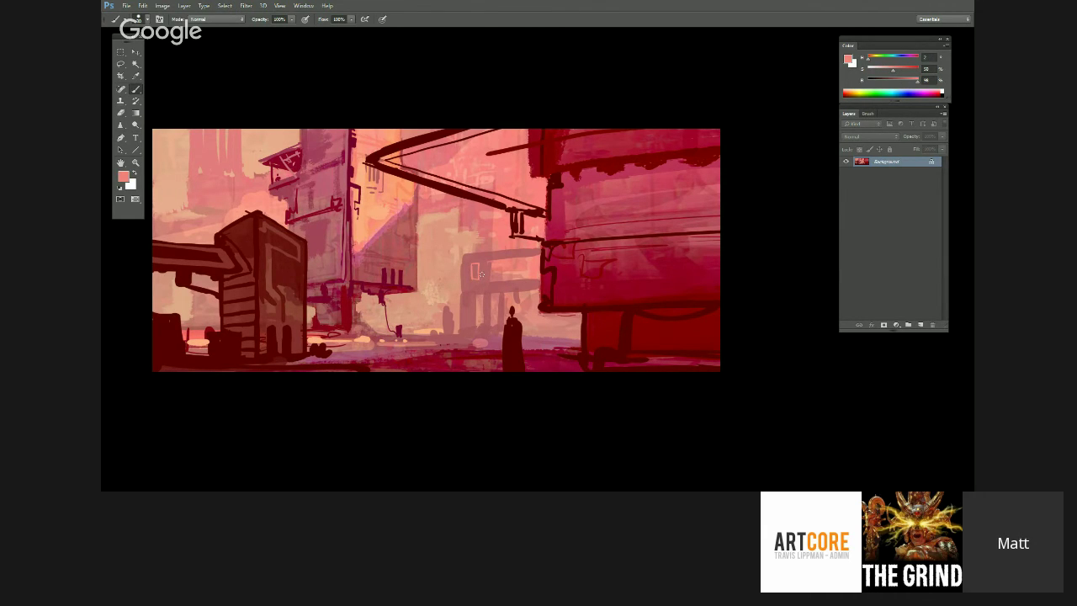
left_click(464, 266, "alt")
mouse_move(442, 223)
left_mouse_down()
mouse_move(440, 244)
mouse_move(448, 223)
mouse_move(437, 220)
mouse_move(465, 252)
left_mouse_up()
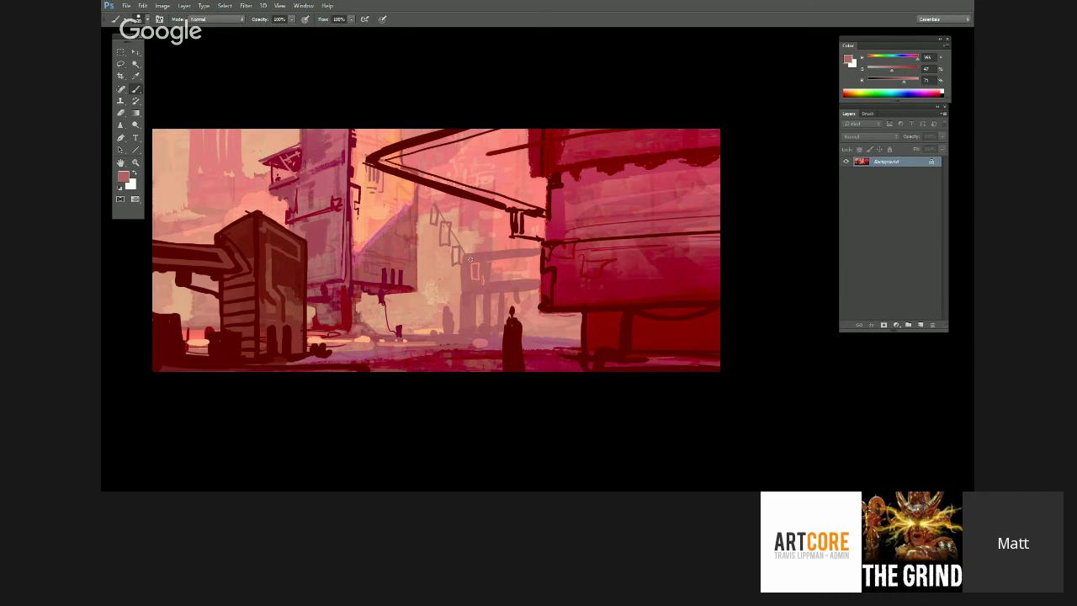
left_click_drag(417, 333, 418, 310)
- Repaint the lower edge of the right building's base and the ground beneath it with sampled colours
mouse_move(580, 341)
left_mouse_down()
mouse_move(617, 333)
mouse_move(623, 348)
mouse_move(630, 319)
left_mouse_up()
key("l")
key("b")
left_click(586, 370, "alt")
mouse_move(738, 352)
left_mouse_down()
mouse_move(581, 355)
mouse_move(715, 360)
mouse_move(640, 365)
mouse_move(606, 366)
mouse_move(713, 349)
left_mouse_up()
left_click(603, 345, "alt")
mouse_move(595, 340)
left_mouse_down()
mouse_move(666, 339)
mouse_move(651, 334)
left_mouse_up()
left_click(597, 337, "alt")
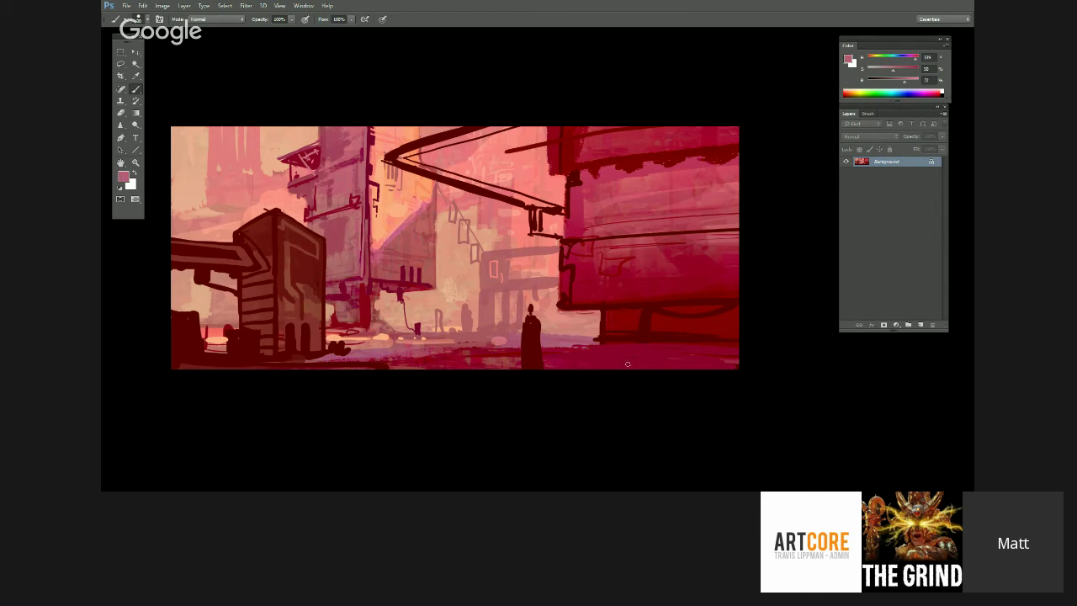
- Paint a sampled peach light strip along the right foreground, highlight the cloaked figure, and add pinkish ground strokes at 70% opacity
left_click(388, 336, "alt")
mouse_move(579, 365)
left_mouse_down()
mouse_move(557, 366)
mouse_move(673, 362)
mouse_move(555, 368)
mouse_move(701, 363)
left_mouse_up()
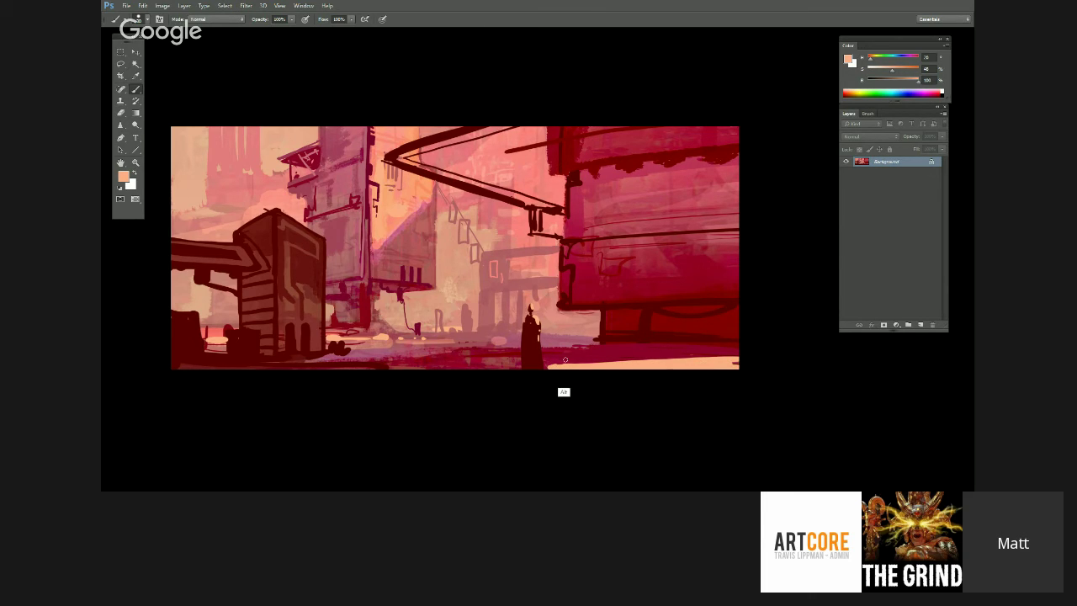
mouse_move(555, 364)
left_mouse_down()
mouse_move(708, 358)
mouse_move(568, 364)
left_mouse_up()
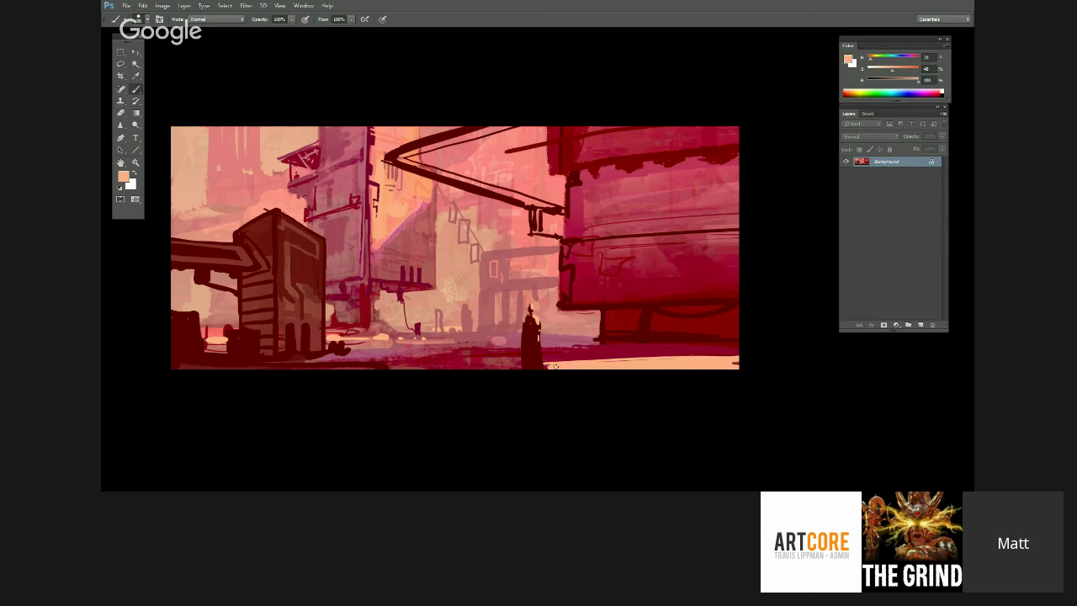
left_click(413, 342, "alt")
left_click(419, 339, "alt")
mouse_move(577, 365)
left_mouse_down()
mouse_move(752, 360)
mouse_move(689, 359)
left_mouse_up()
left_click_drag(506, 365, 366, 362)
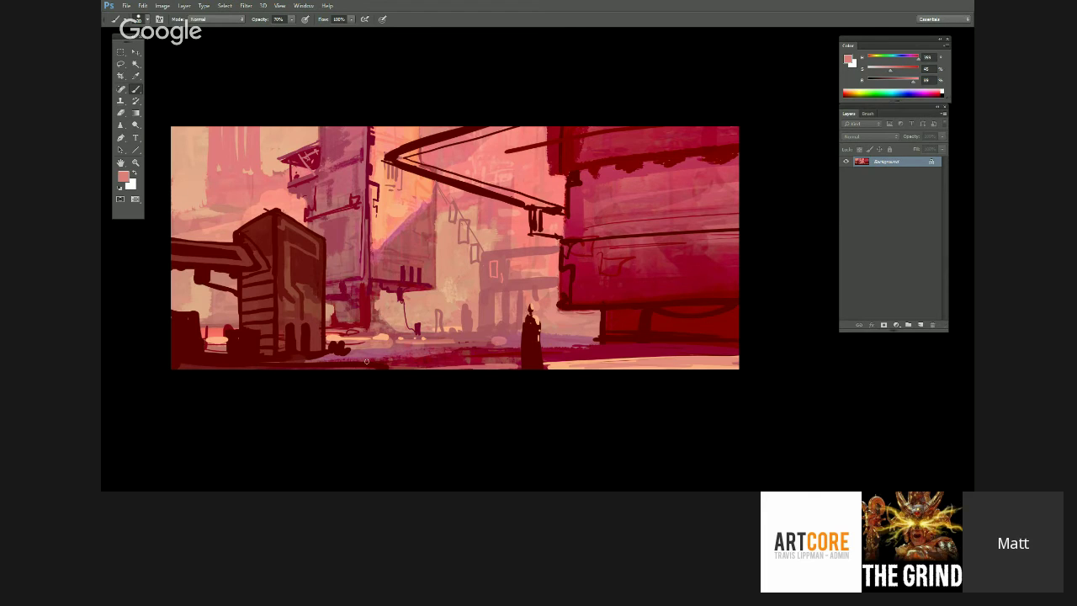
left_click_drag(734, 381, 727, 362)
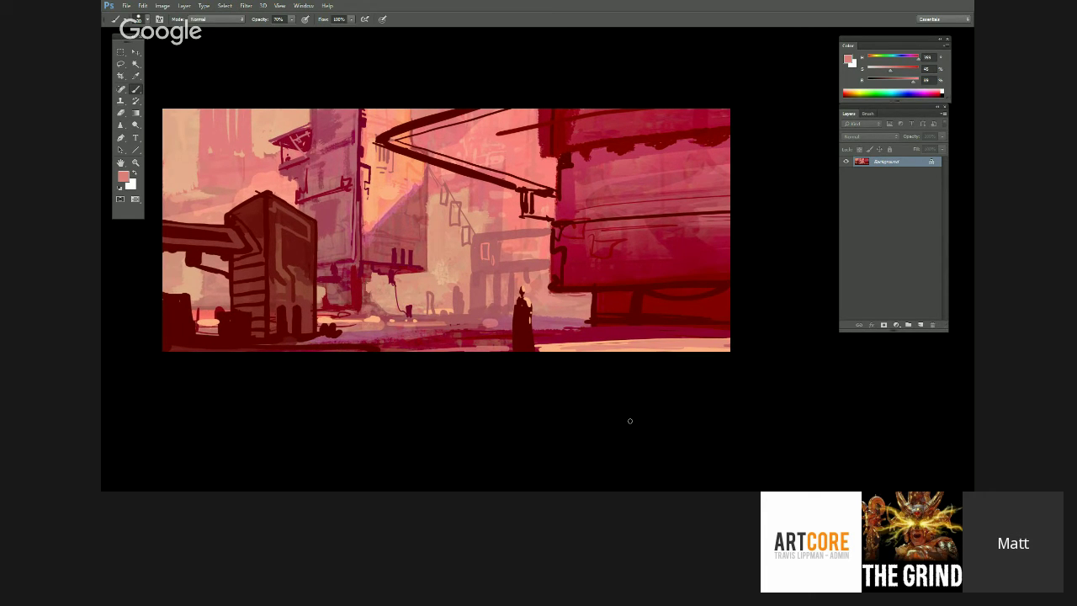
- Darken the recessed base under the right building with the deep red sampled from the cloaked figure
left_click_drag(640, 333, 670, 321)
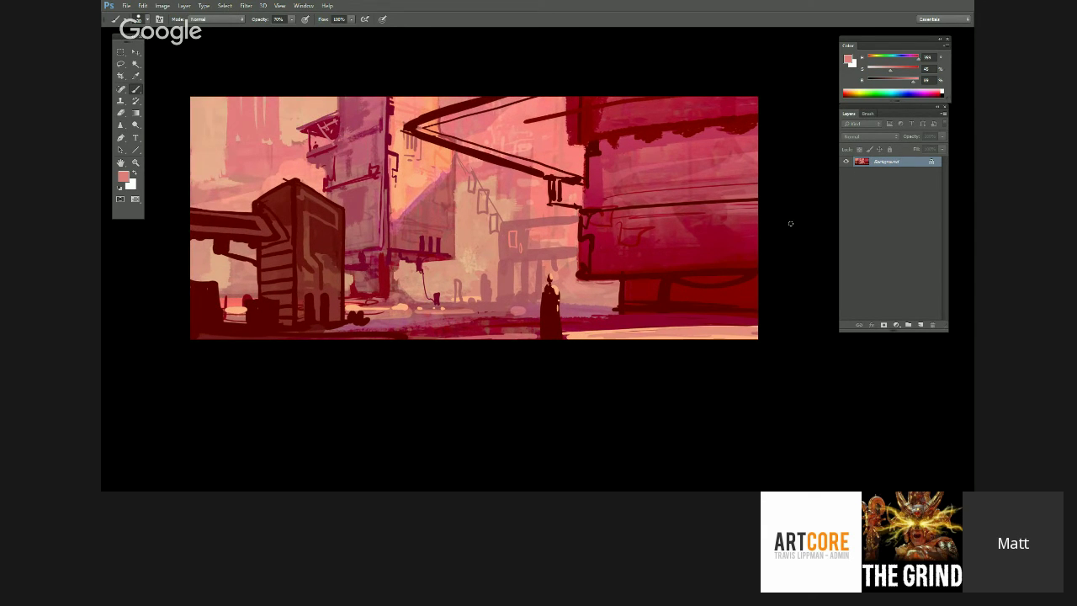
left_click_drag(624, 306, 622, 313)
key("ctrl+plus")
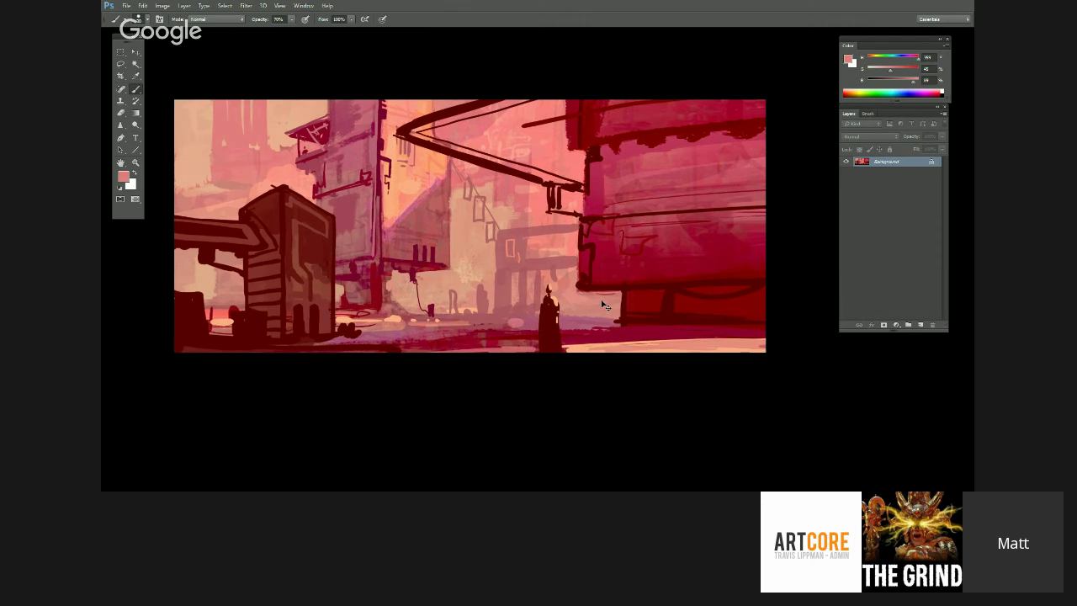
left_click_drag(721, 322, 663, 359)
left_click(549, 349, "alt")
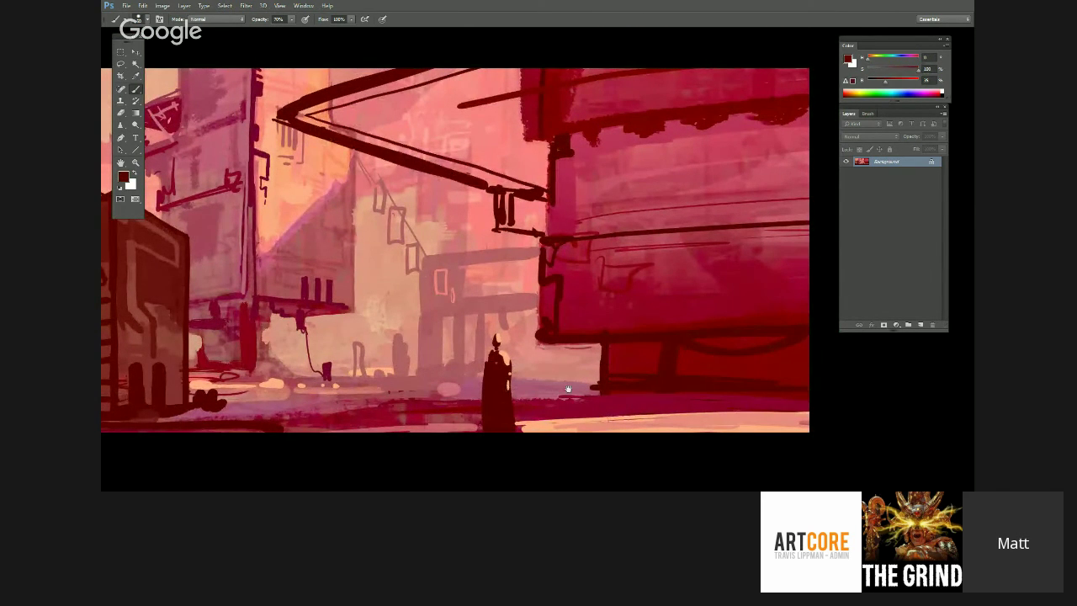
left_click_drag(569, 390, 678, 321)
key("f")
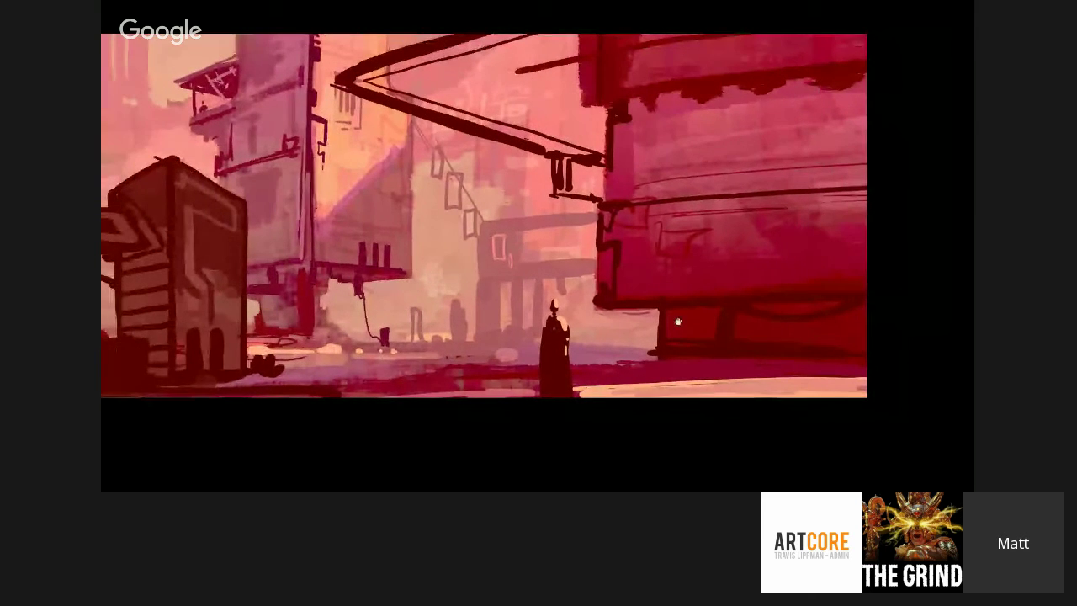
mouse_move(673, 320)
left_mouse_down()
mouse_move(761, 314)
mouse_move(660, 311)
mouse_move(673, 323)
mouse_move(665, 326)
mouse_move(740, 346)
left_mouse_up()
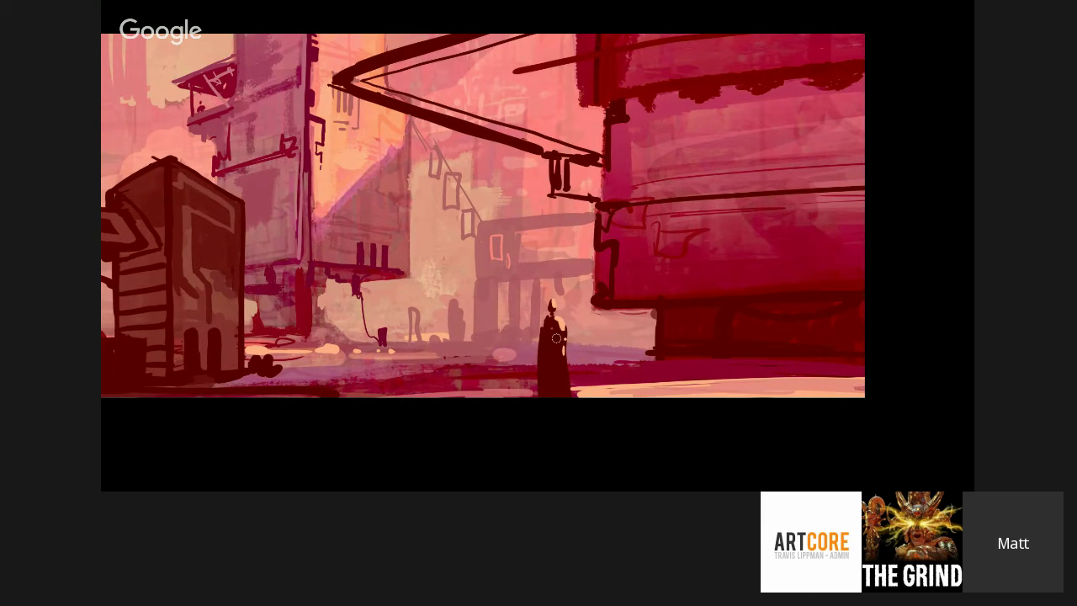
- Pick a pale yellow brush colour at 100% opacity and check the painting with the interface panels hidden
key("Tab")
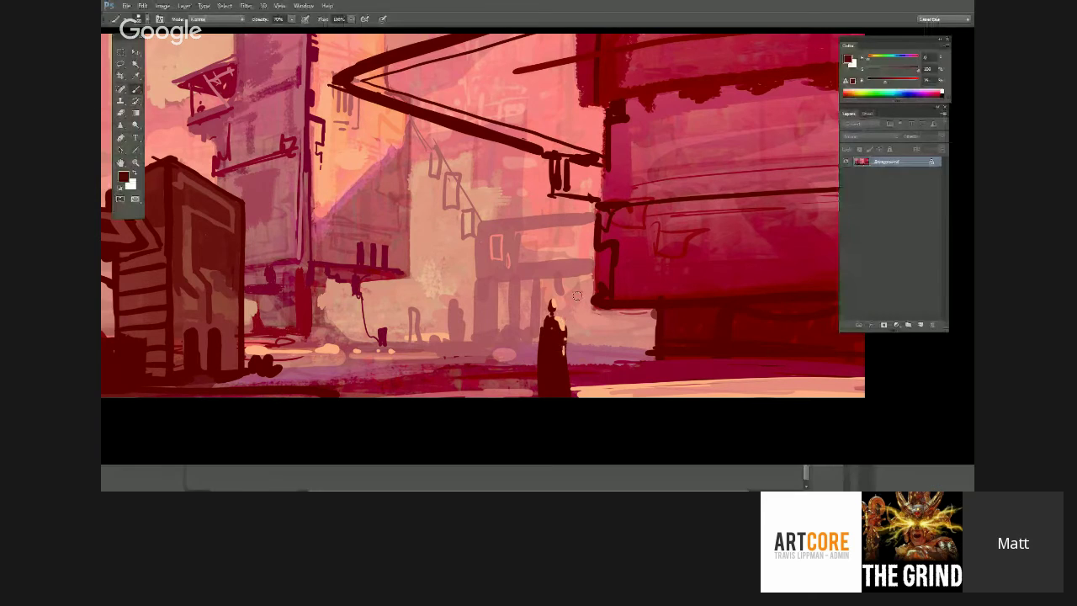
left_click_drag(891, 70, 875, 61)
left_click_drag(751, 286, 666, 242)
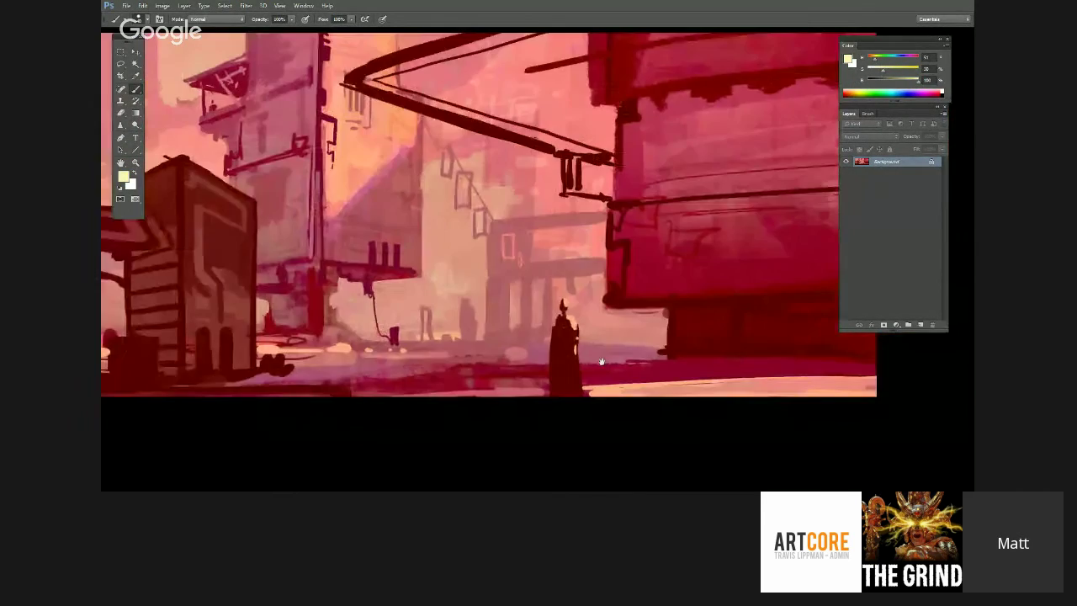
key("Tab")
left_click_drag(398, 381, 297, 386)
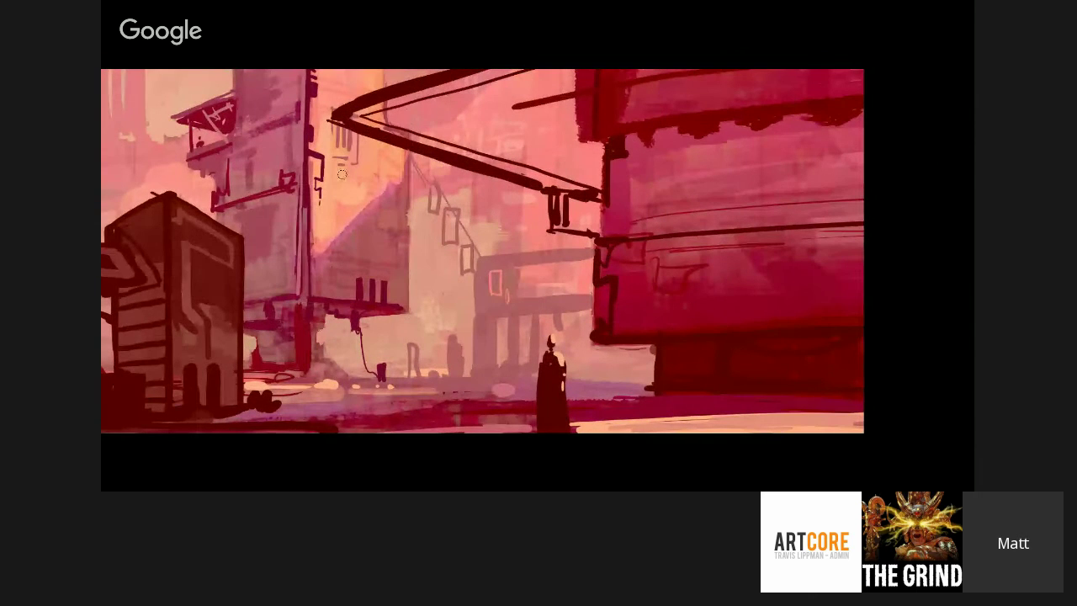
left_click_drag(343, 310, 397, 305)
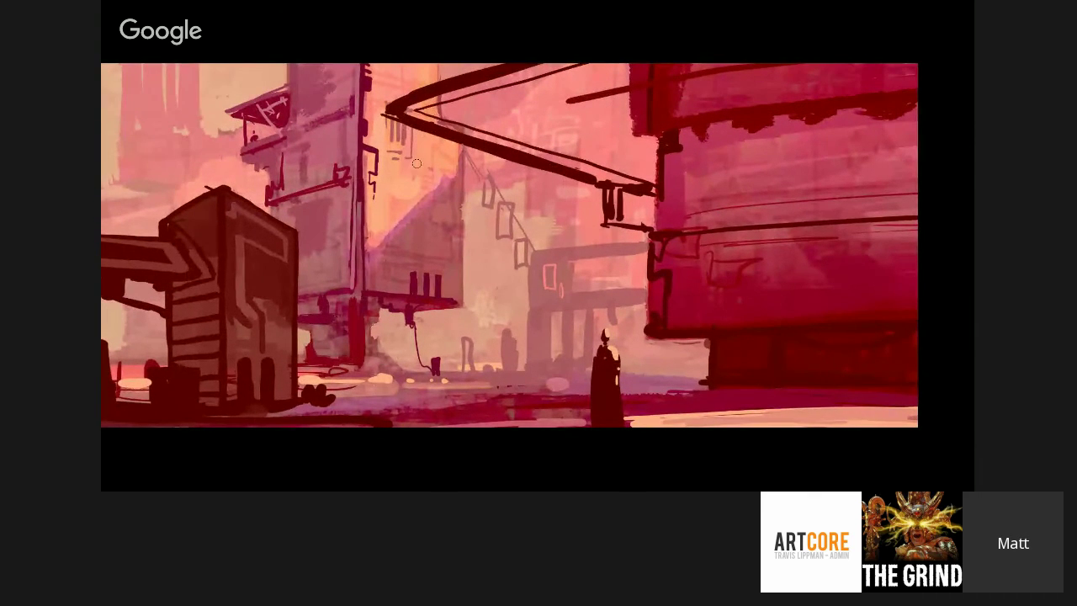
left_click_drag(700, 365, 671, 354)
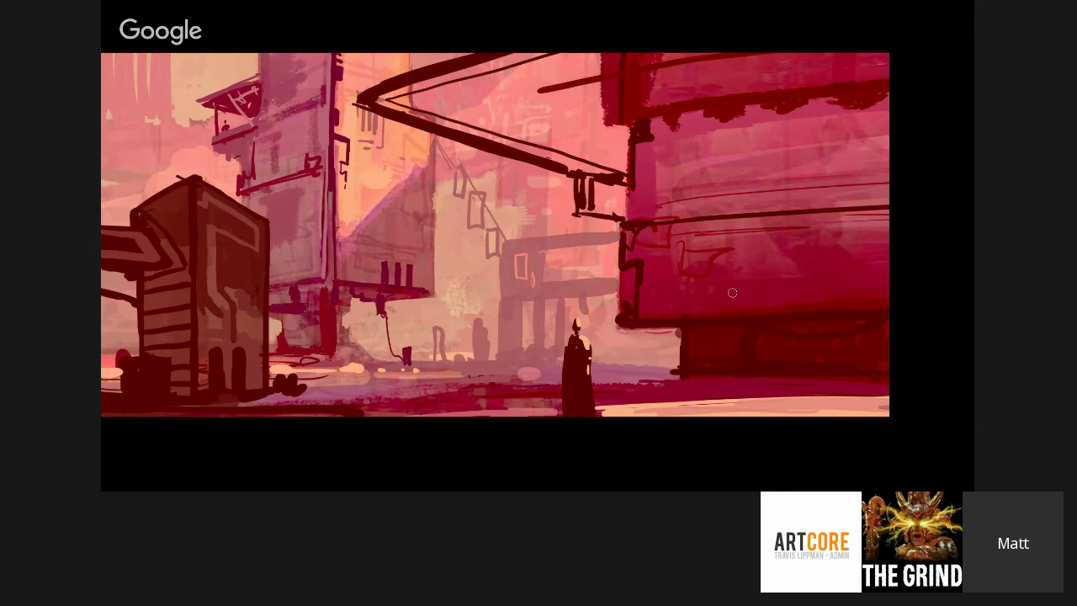
left_click_drag(669, 384, 667, 365)
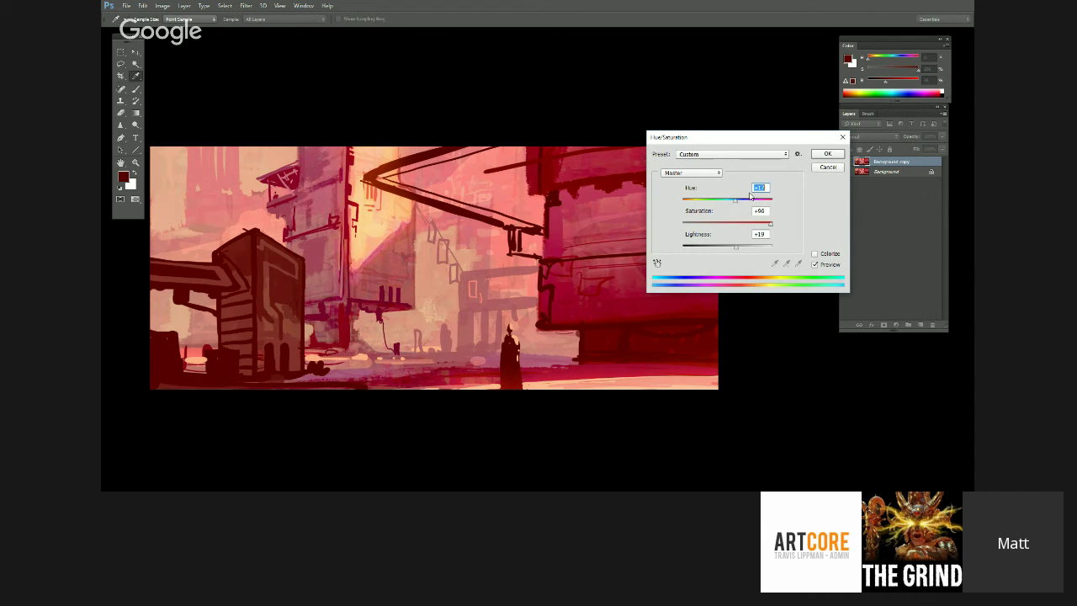
- Apply Hue/Saturation with saturation +96 and lightness +19 on the background copy, followed by midtone Color Balance of +100, -44, +5
left_click(819, 156)
key("ctrl+b")
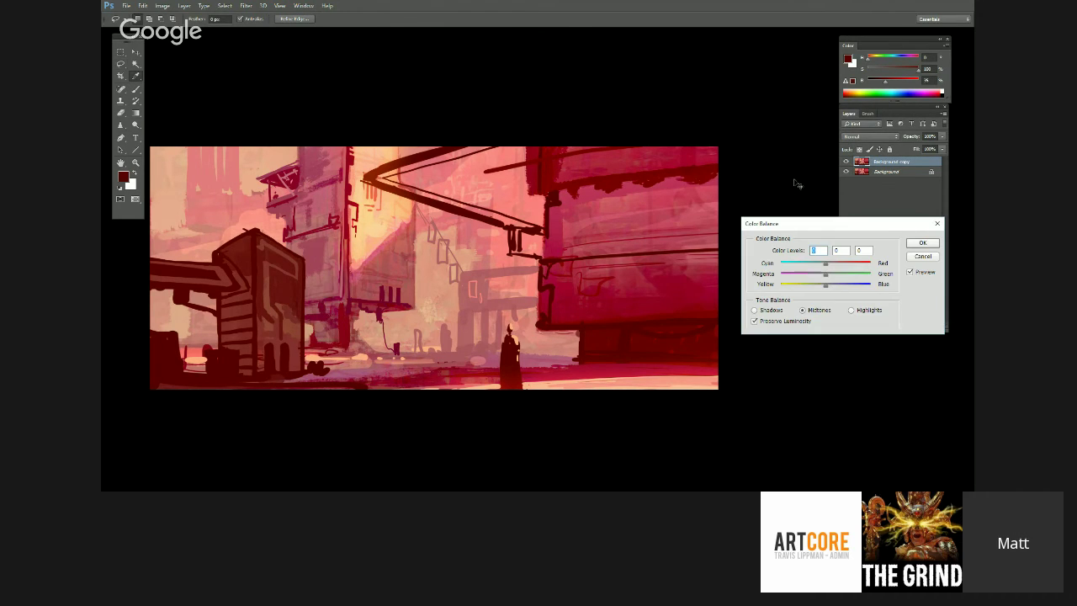
left_click_drag(826, 264, 826, 288)
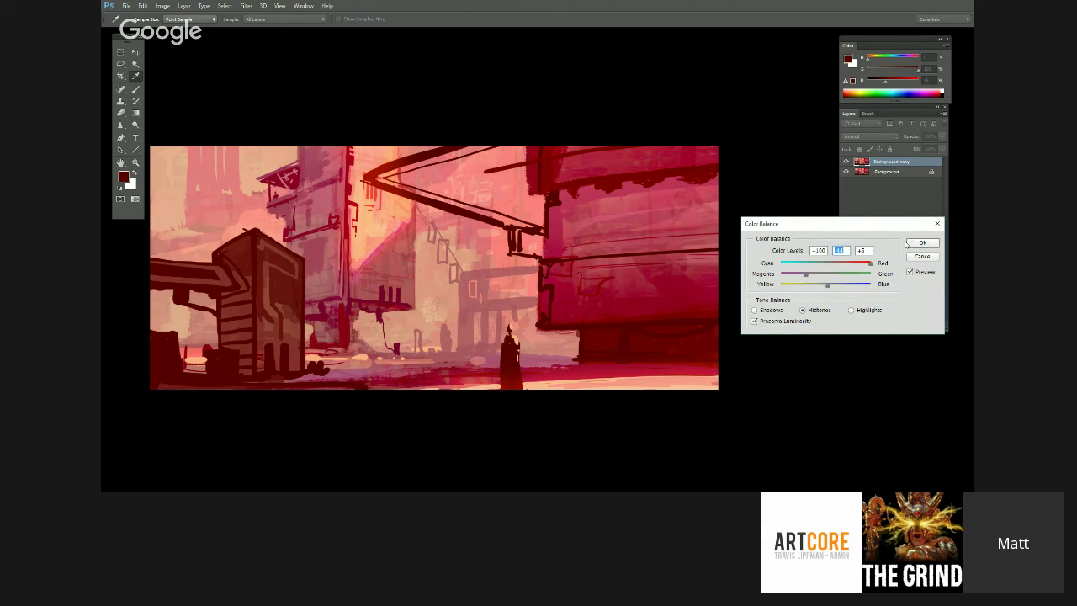
left_click(922, 242)
- Lasso the right building and its base on the background copy, and shift its hue toward magenta
mouse_move(636, 326)
left_mouse_down()
mouse_move(591, 330)
mouse_move(589, 320)
left_mouse_up()
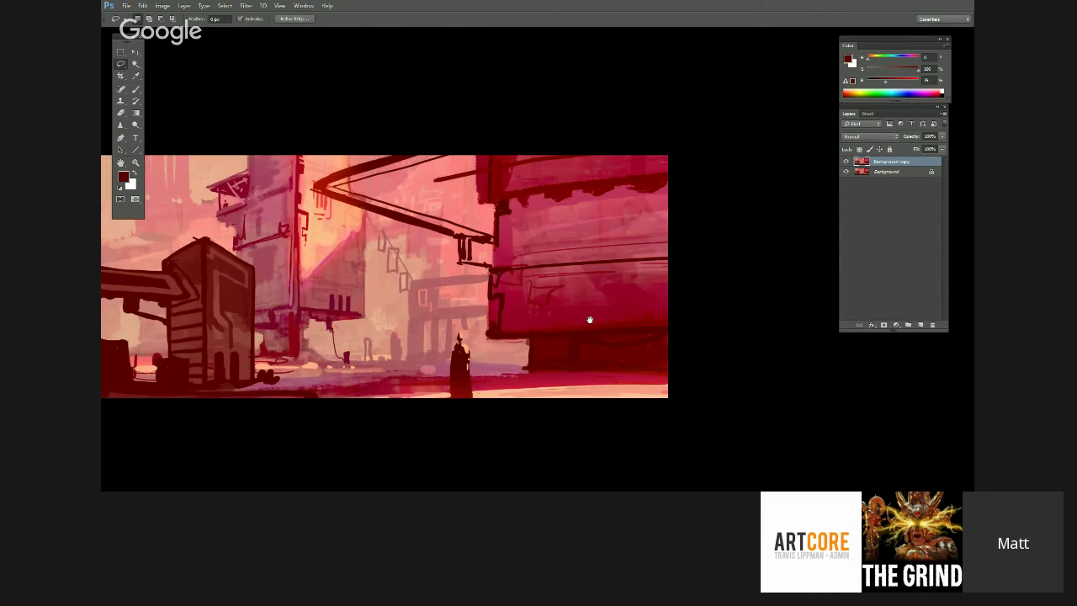
mouse_move(478, 154)
left_mouse_down()
mouse_move(480, 197)
mouse_move(496, 205)
mouse_move(491, 297)
mouse_move(503, 342)
mouse_move(542, 372)
mouse_move(626, 375)
mouse_move(673, 204)
mouse_move(671, 136)
mouse_move(478, 155)
left_mouse_up()
mouse_move(578, 375)
left_mouse_down()
mouse_move(684, 358)
mouse_move(584, 372)
left_mouse_up()
key("ctrl+d")
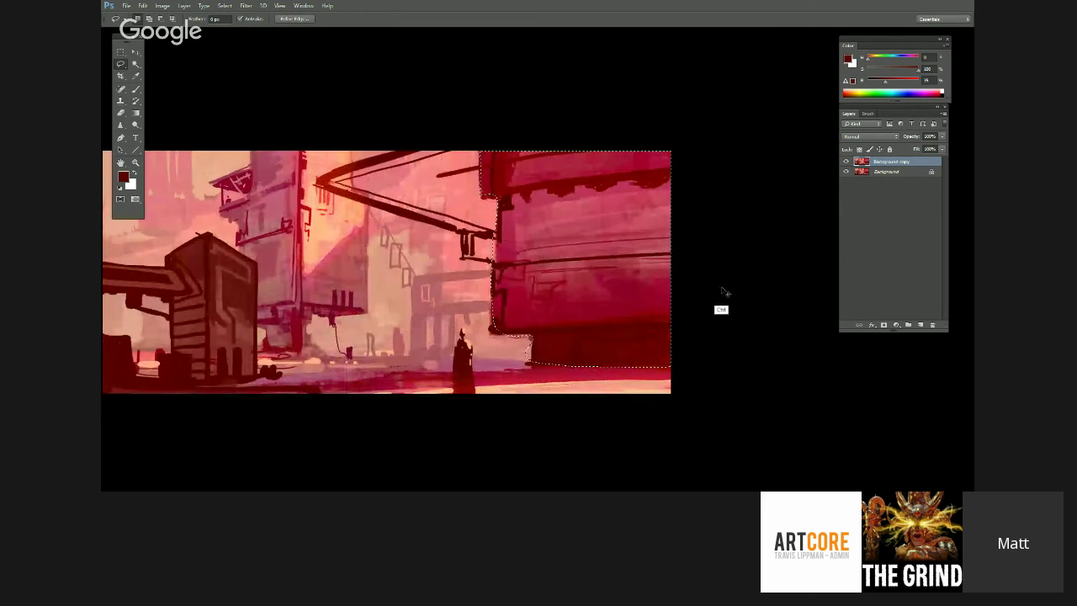
key("ctrl+u")
mouse_move(727, 202)
left_mouse_down()
mouse_move(710, 204)
mouse_move(723, 207)
left_mouse_up()
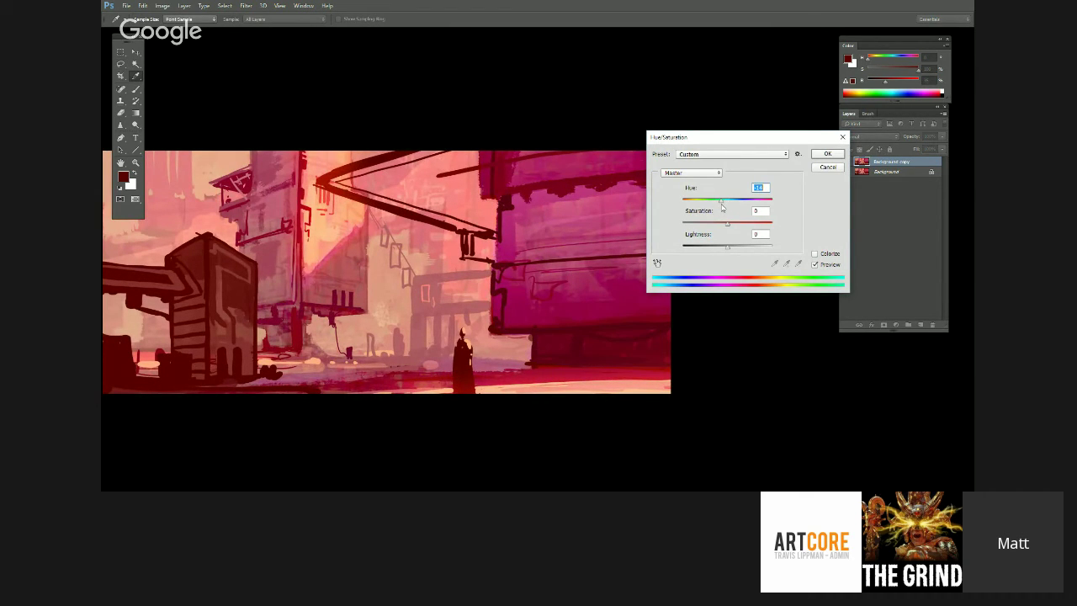
left_click(826, 154)
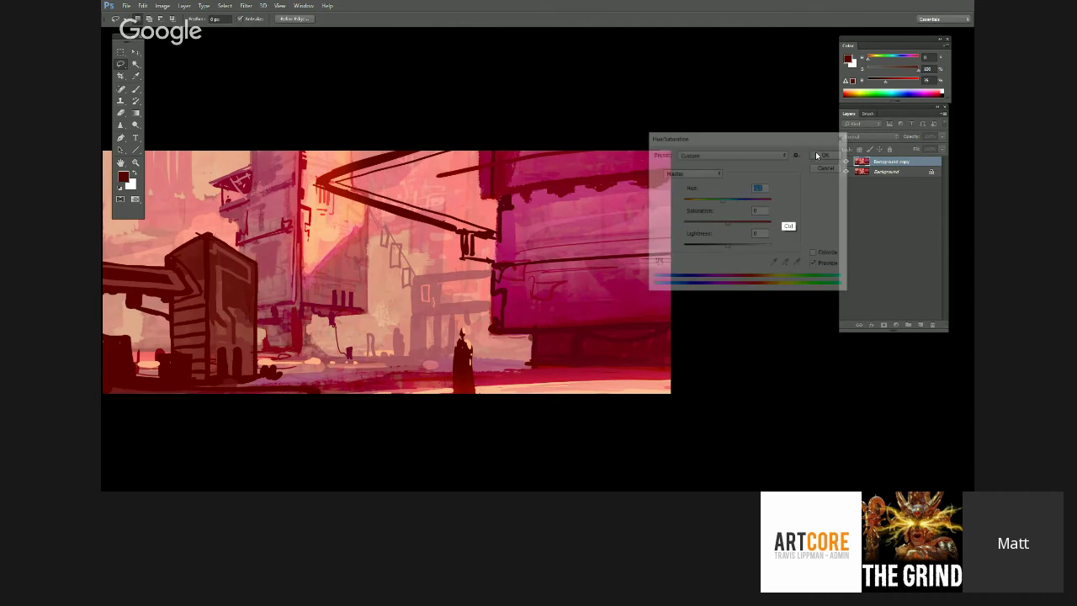
- Shift the right building's midtone Color Balance toward cyan with blue +29, and reduce its saturation by 21
key("ctrl+b")
left_click_drag(823, 288, 837, 286)
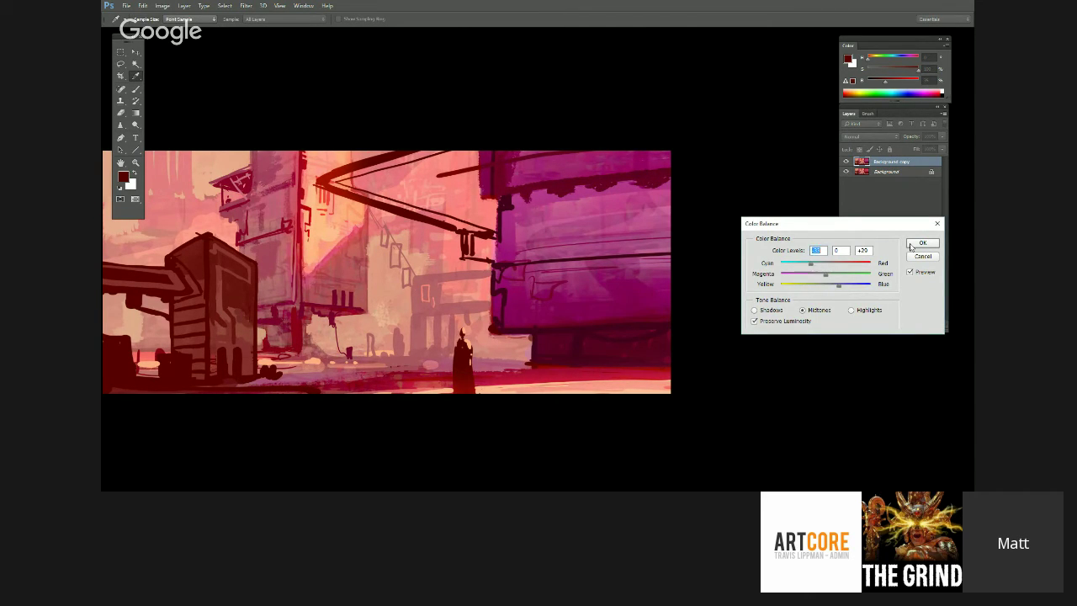
key("Return")
key("l")
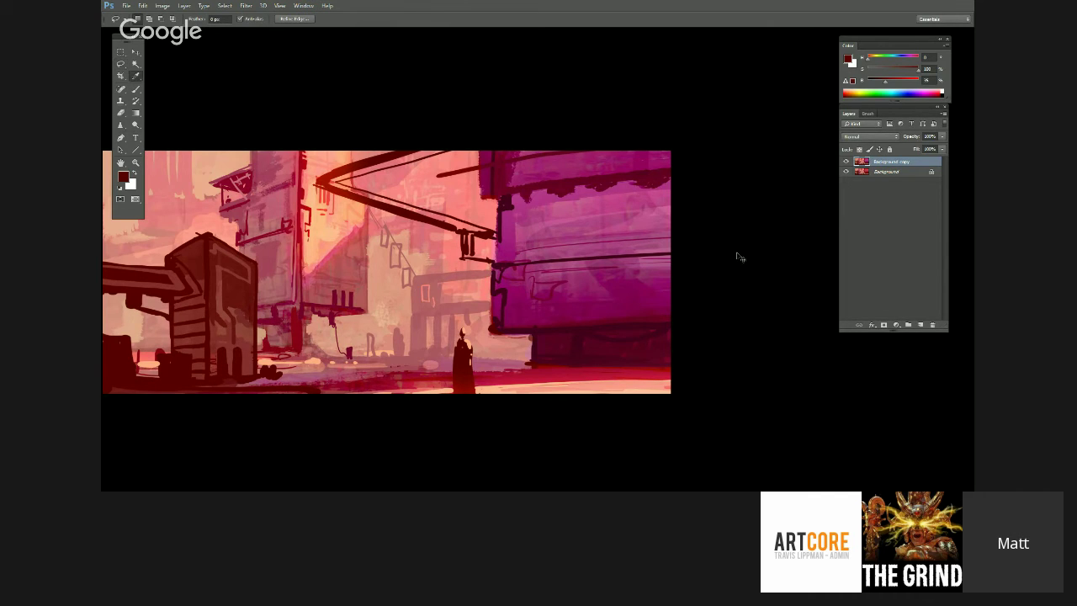
key("ctrl+u")
left_click_drag(726, 226, 717, 225)
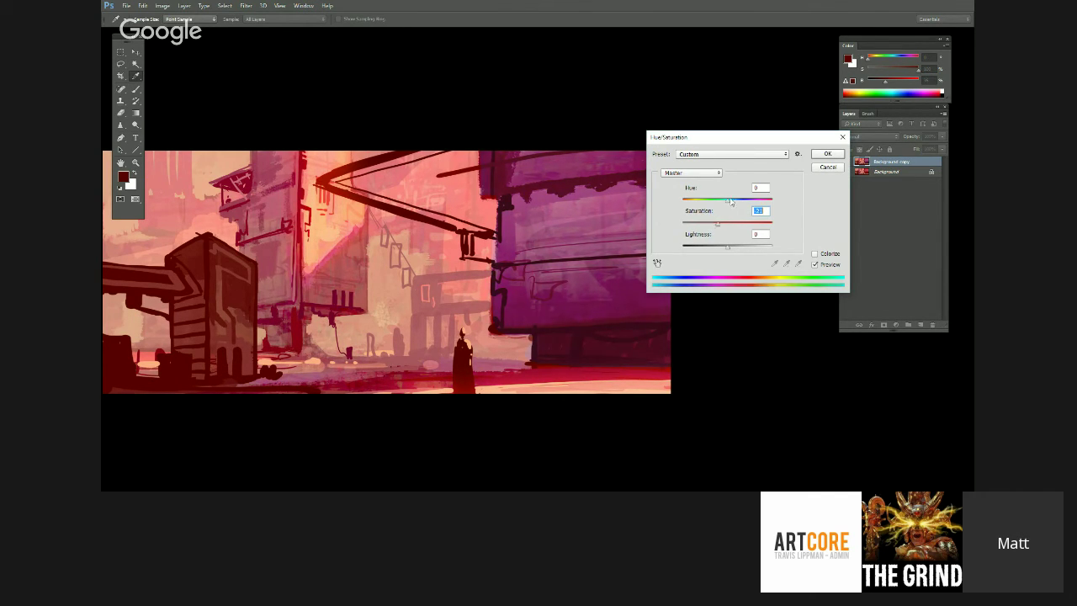
key("Return")
- Set the right building's midtone Color Balance to +42 red, and toggle the background copy's visibility to compare
key("ctrl+b")
left_click_drag(825, 264, 850, 266)
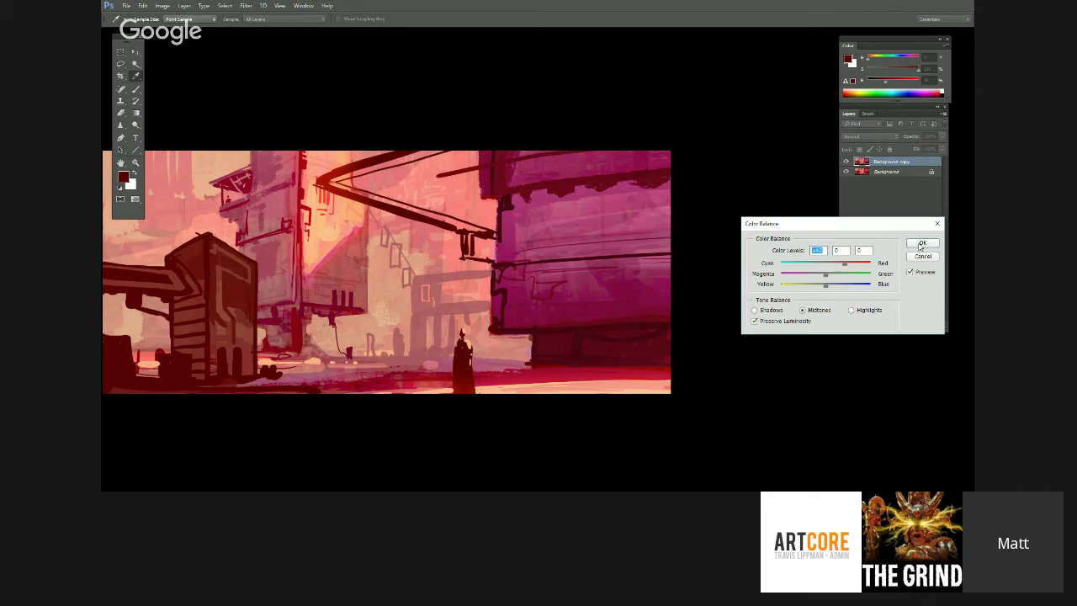
left_click(921, 242)
left_click(846, 162)
left_click(847, 162)
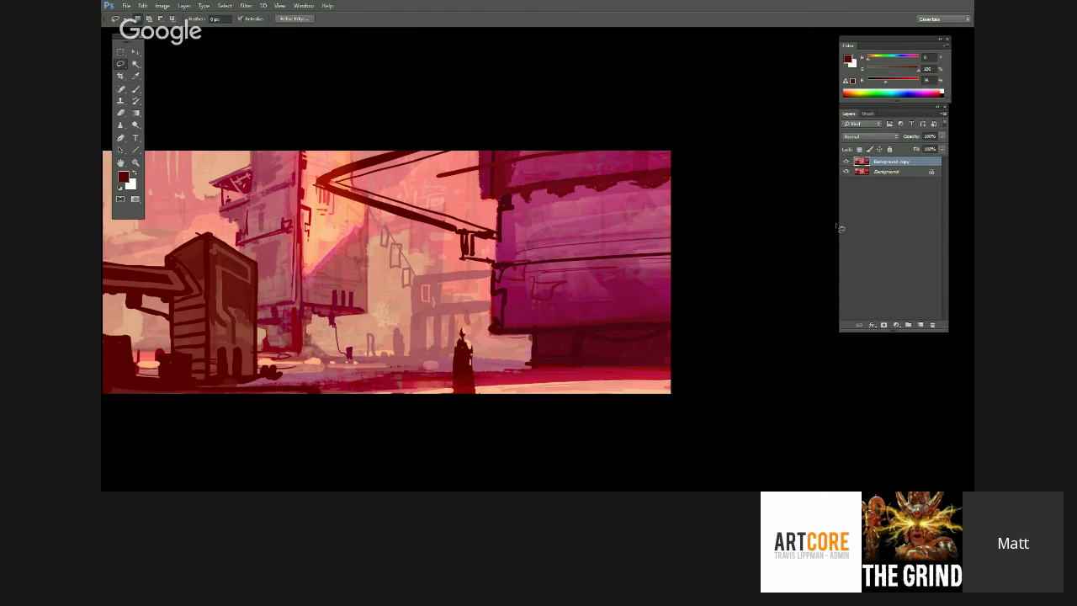
left_click_drag(712, 343, 753, 353)
key("f")
key("f")
left_click_drag(735, 406, 680, 389)
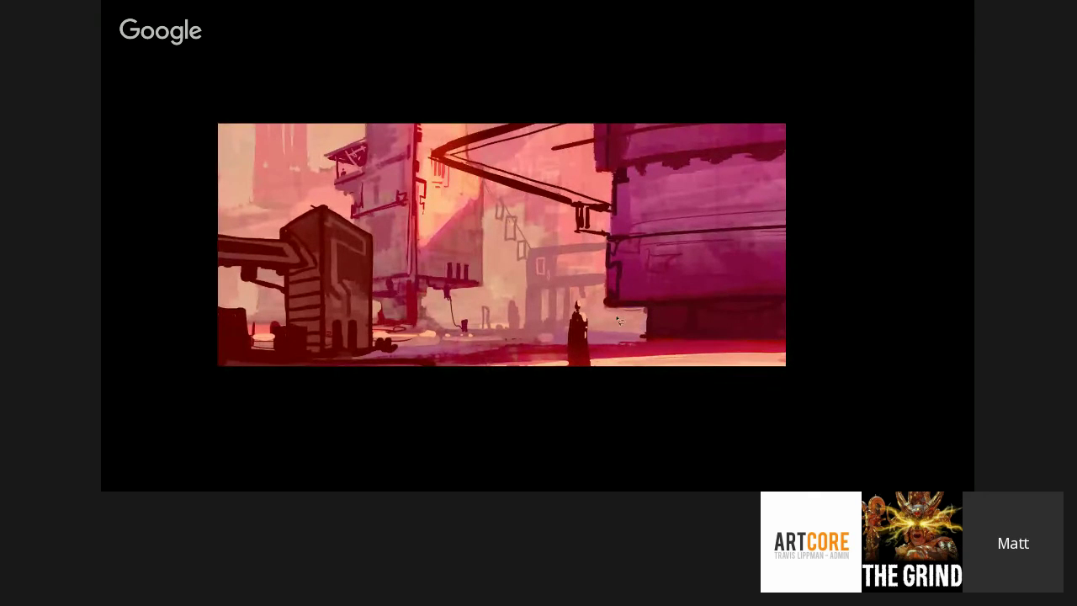
key("ctrl+plus")
left_click_drag(476, 345, 517, 351)
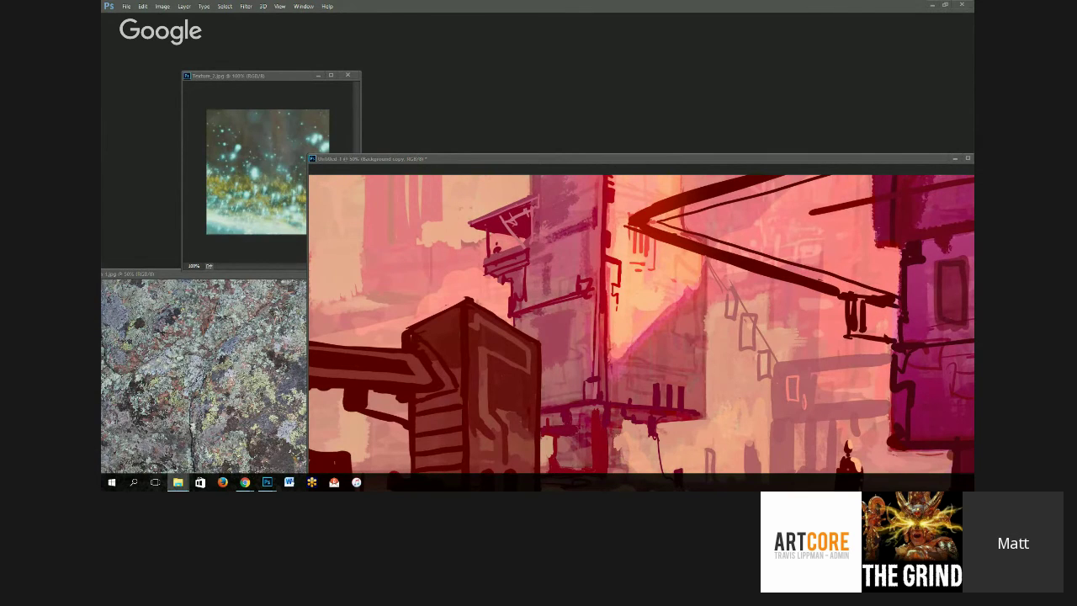
- Open the fantasy typewriter poster artwork full screen and zoom in on its background castle towers
left_click_drag(192, 72, 164, 49)
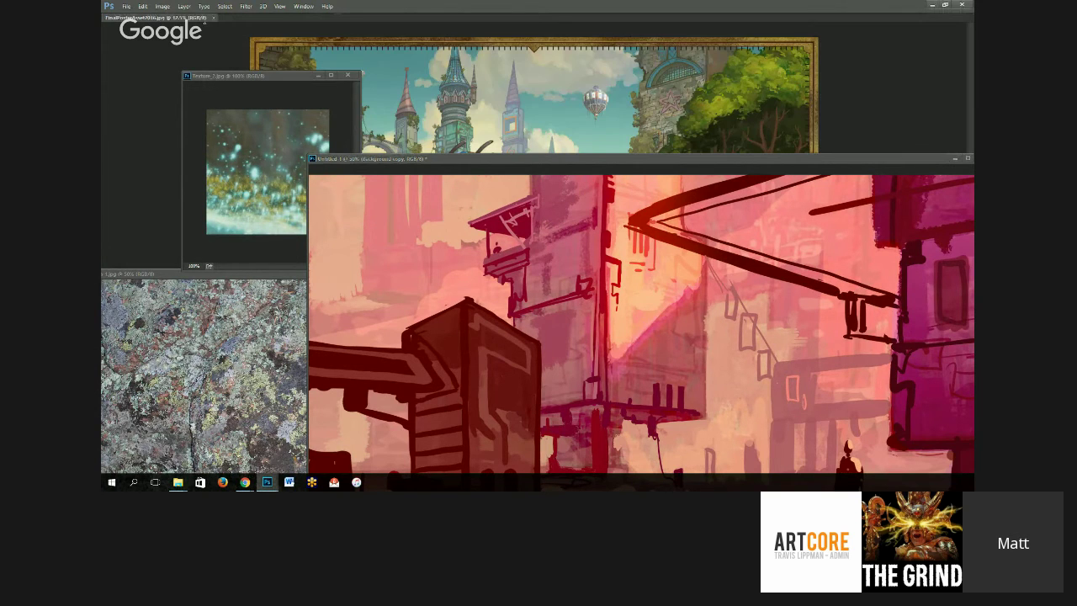
left_click_drag(206, 24, 309, 32)
key("f")
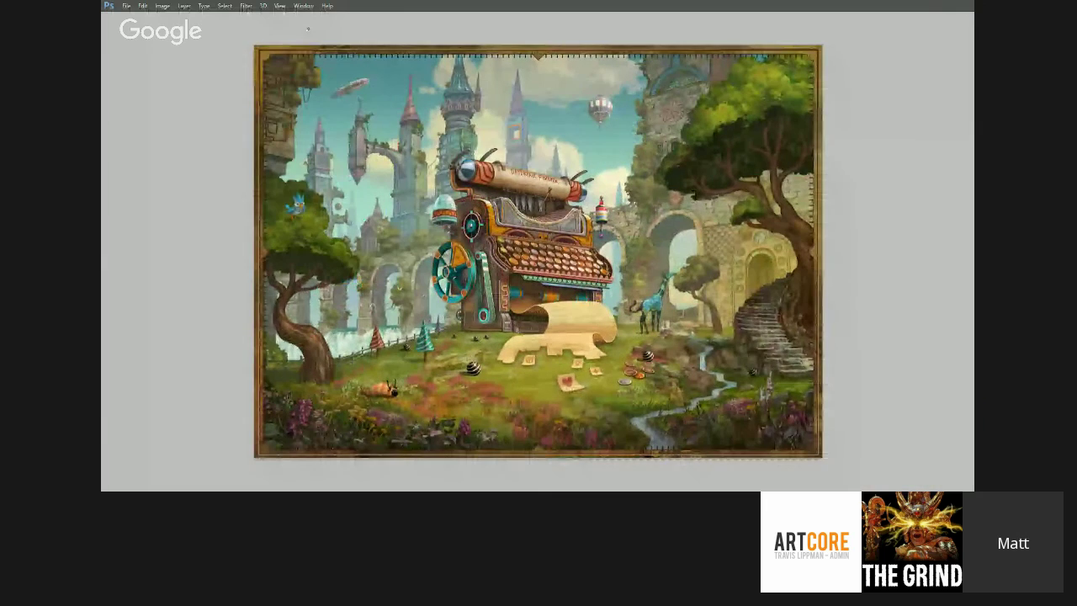
key("ctrl+plus")
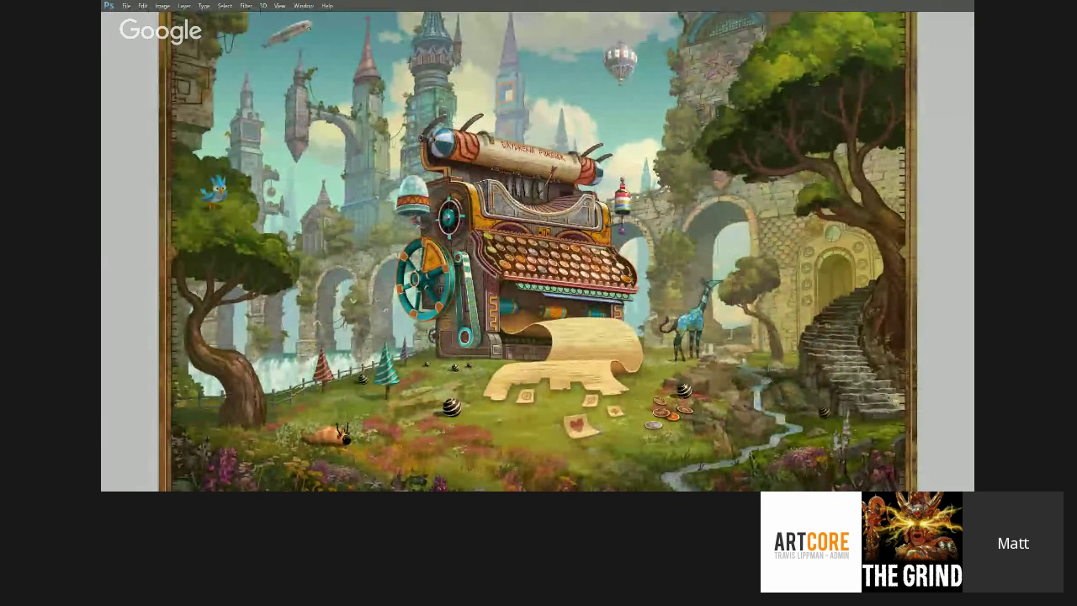
scroll(646, 341, "up", 1)
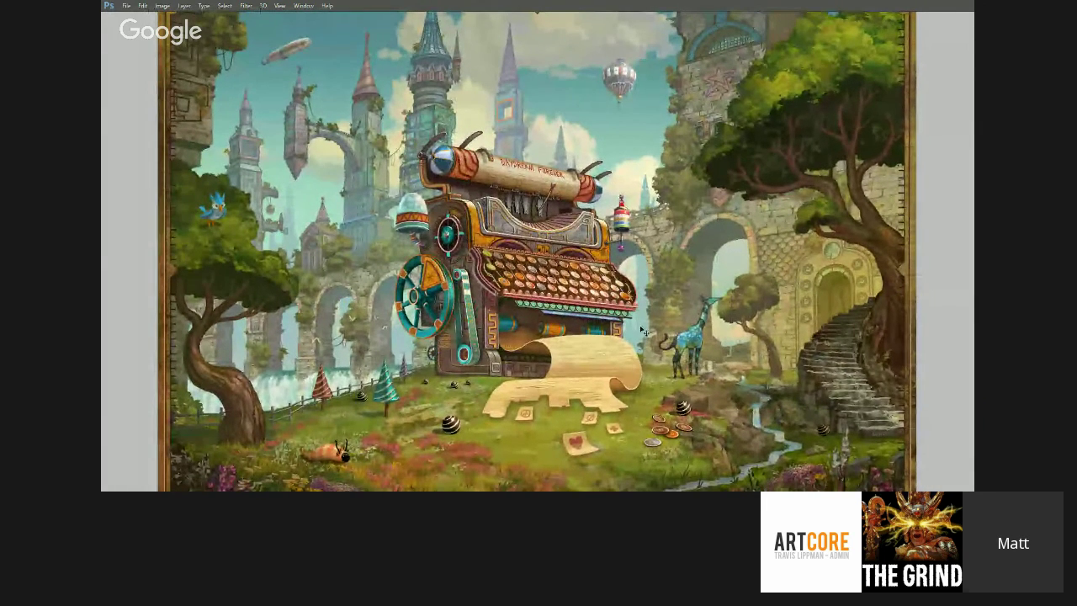
key("ctrl+plus")
key("ctrl+plus")
left_click_drag(281, 173, 562, 377)
left_click_drag(435, 175, 435, 298)
scroll(434, 297, "up", 3)
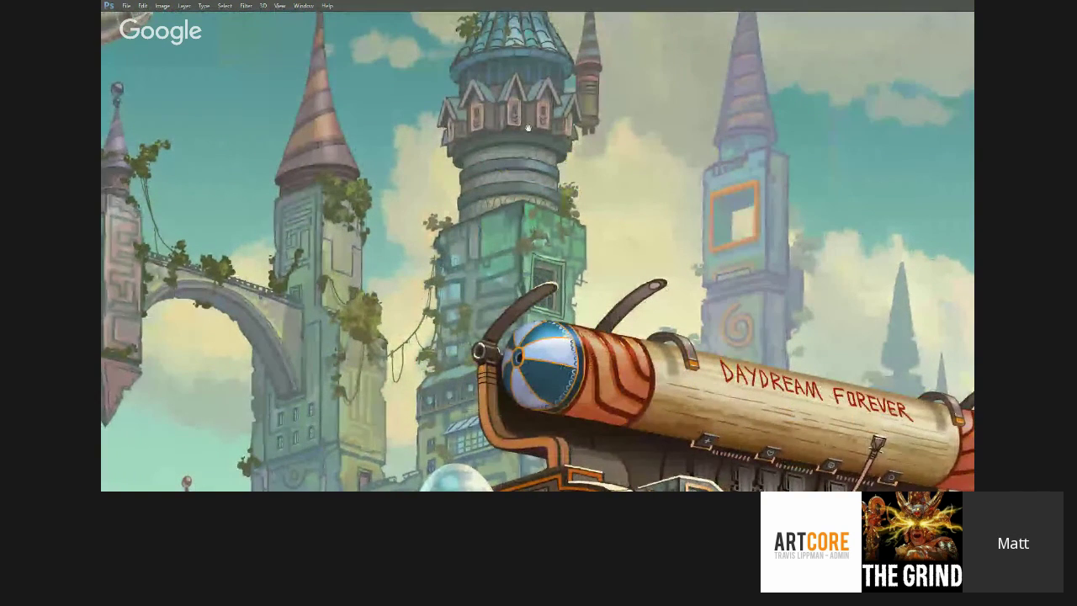
- Examine how the poster renders its distant spires, clouds, hot-air balloon and ivy-covered ruined wall
scroll(486, 190, "up", 5)
scroll(487, 189, "right", 2)
left_click_drag(538, 307, 596, 222)
left_click_drag(476, 242, 295, 328)
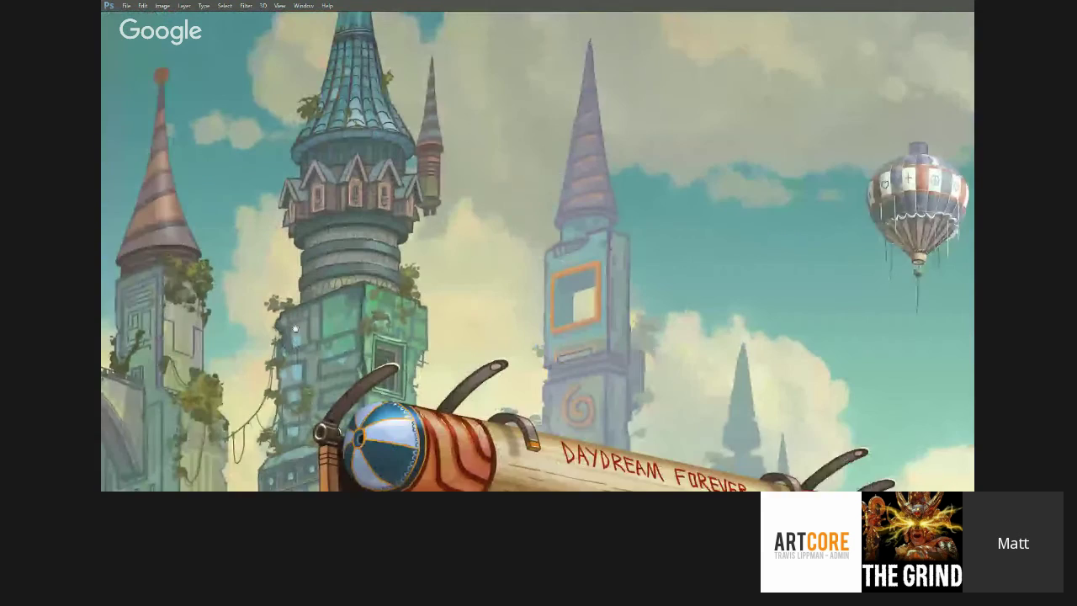
scroll(294, 328, "up", 2)
scroll(294, 328, "right", 2)
scroll(409, 319, "right", 4)
left_click_drag(532, 270, 411, 293)
left_click_drag(565, 447, 656, 264)
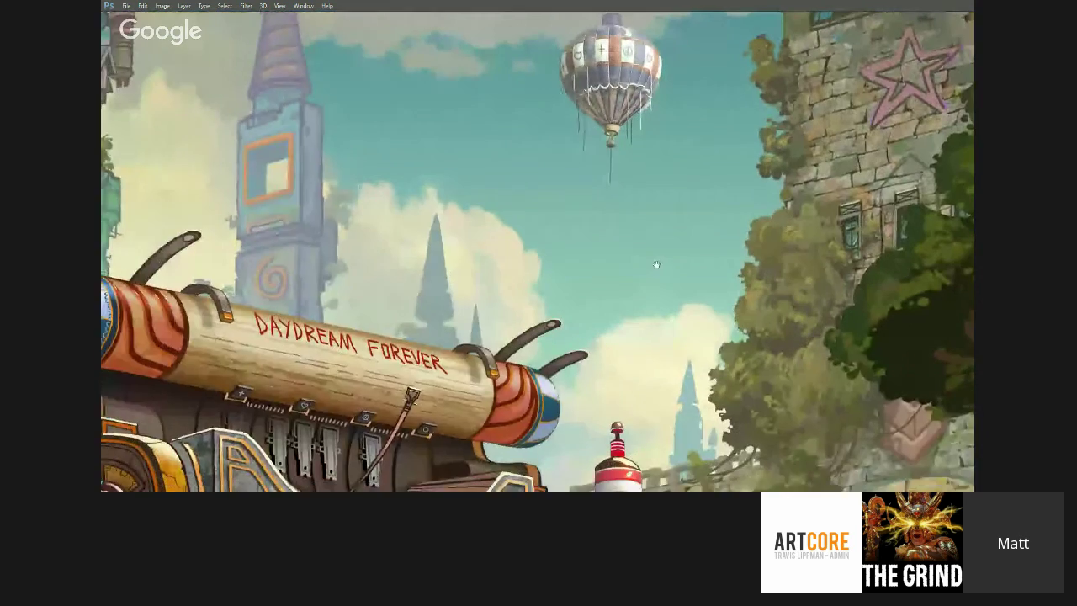
scroll(656, 264, "right", 5)
scroll(656, 264, "up", 2)
left_click_drag(347, 400, 673, 139)
left_click_drag(327, 366, 561, 266)
- Examine the poster's typewriter, giraffe, stone arches, staircase and framing trees at closer range
scroll(560, 266, "down", 5)
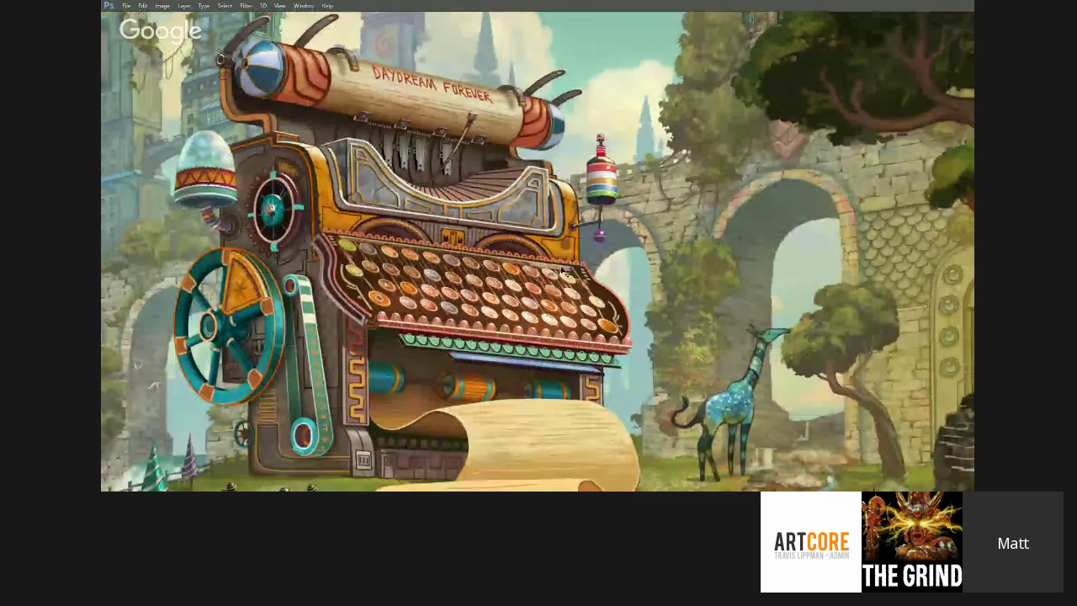
left_click_drag(545, 330, 298, 335)
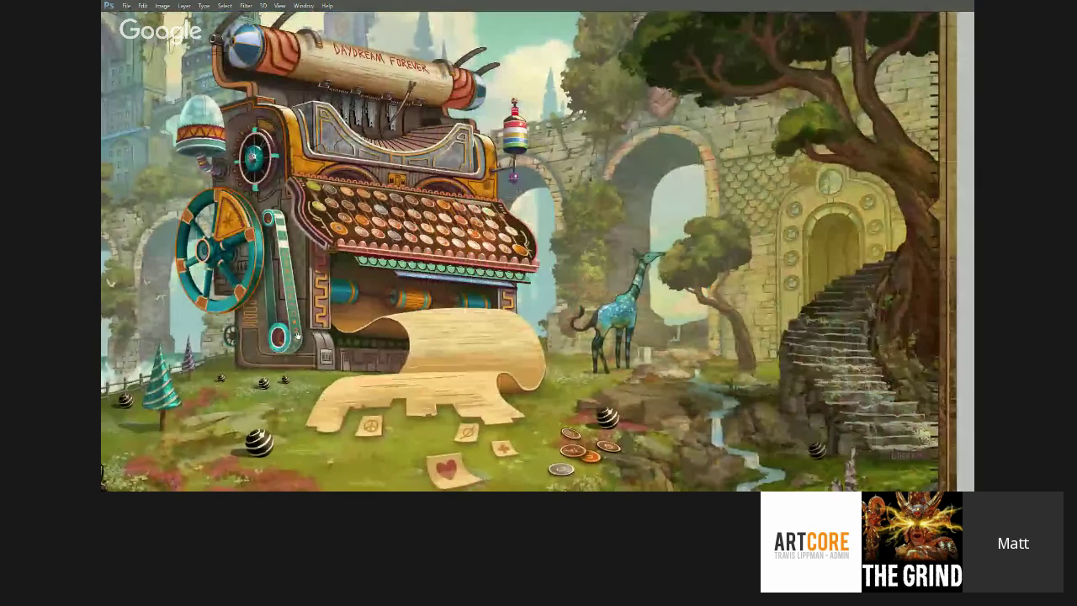
left_click_drag(646, 251, 421, 304)
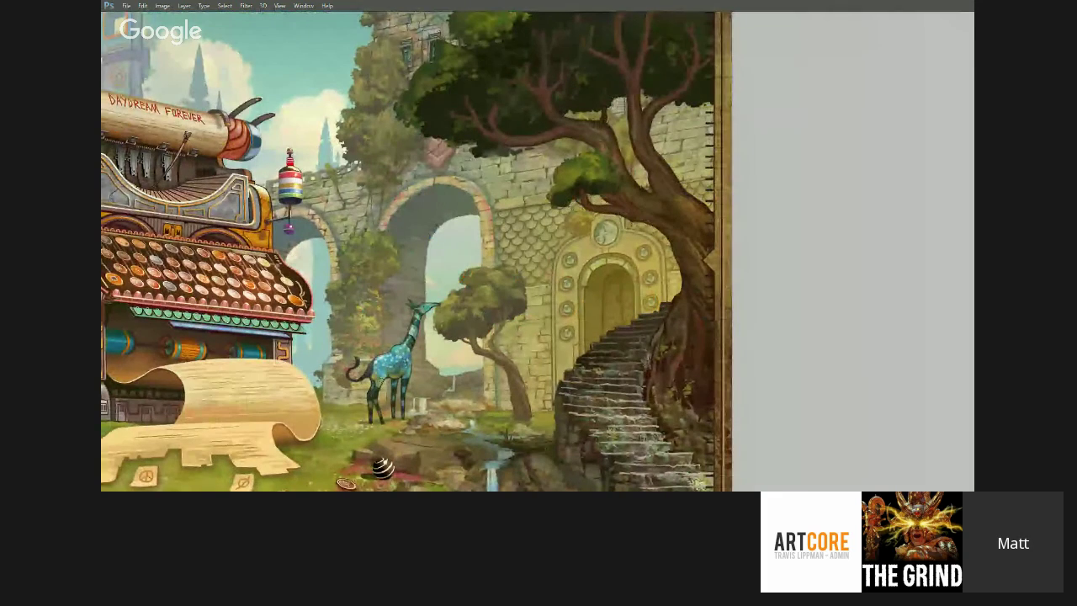
left_click_drag(217, 419, 398, 370)
left_click_drag(244, 404, 441, 375)
left_click_drag(278, 400, 468, 515)
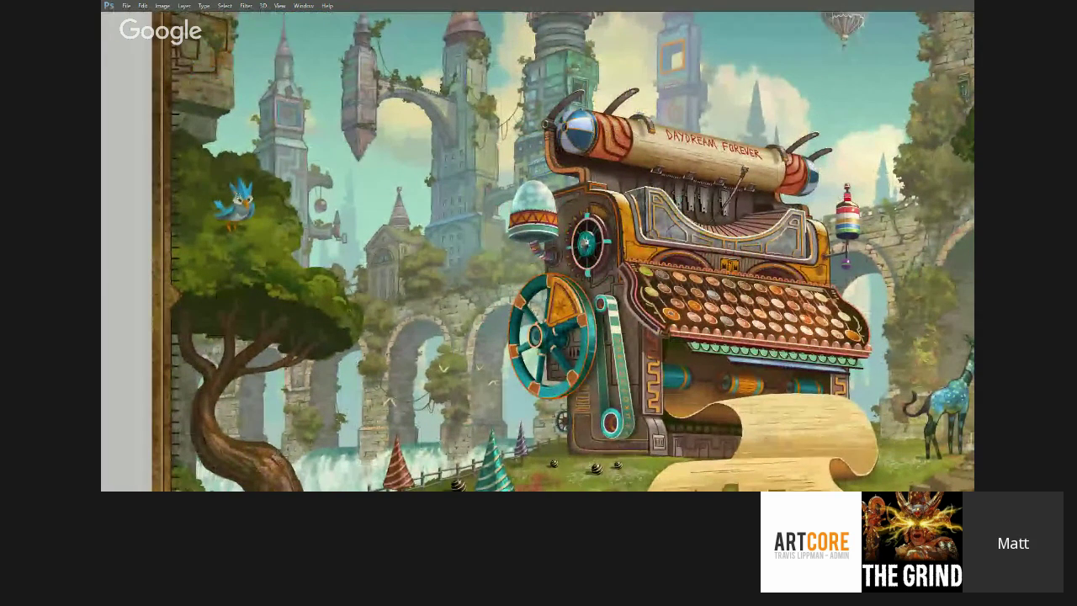
left_click_drag(626, 464, 538, 341)
- Compare the poster's whole composition at several zoom levels to judge its overall depth and readability
key("ctrl+minus")
key("ctrl+minus")
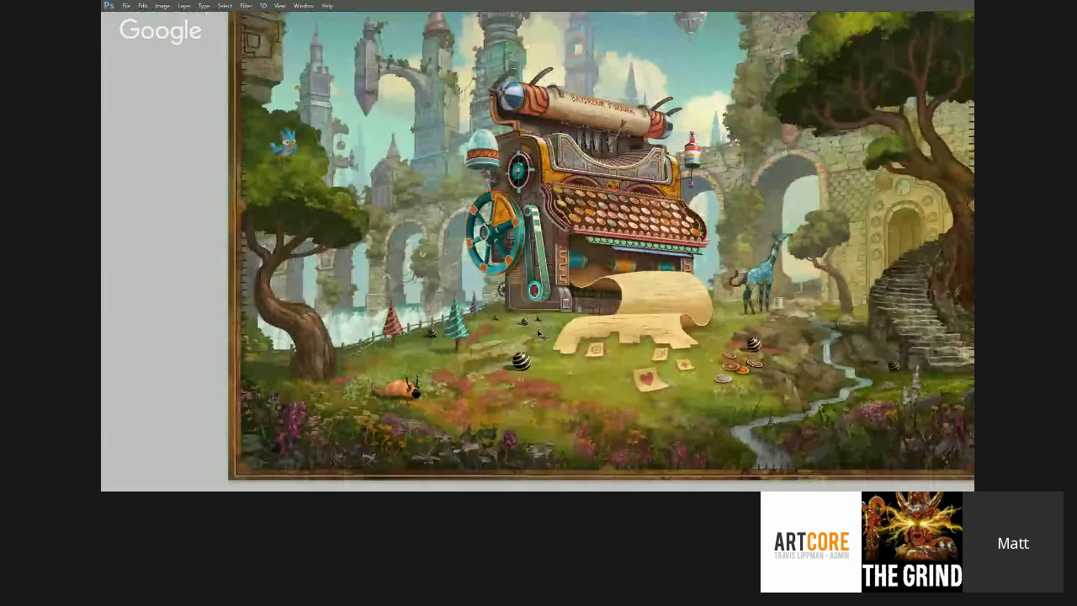
key("ctrl+plus")
key("ctrl+minus")
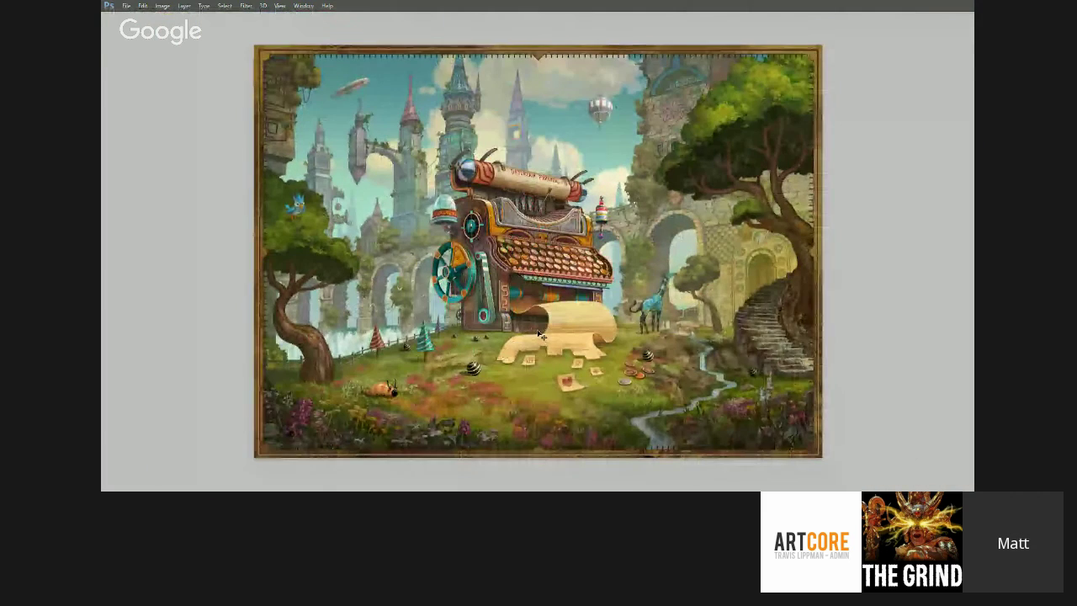
key("ctrl+plus")
mouse_move(622, 357)
left_mouse_down()
mouse_move(627, 328)
mouse_move(622, 345)
left_mouse_up()
key("ctrl+minus")
key("ctrl+minus")
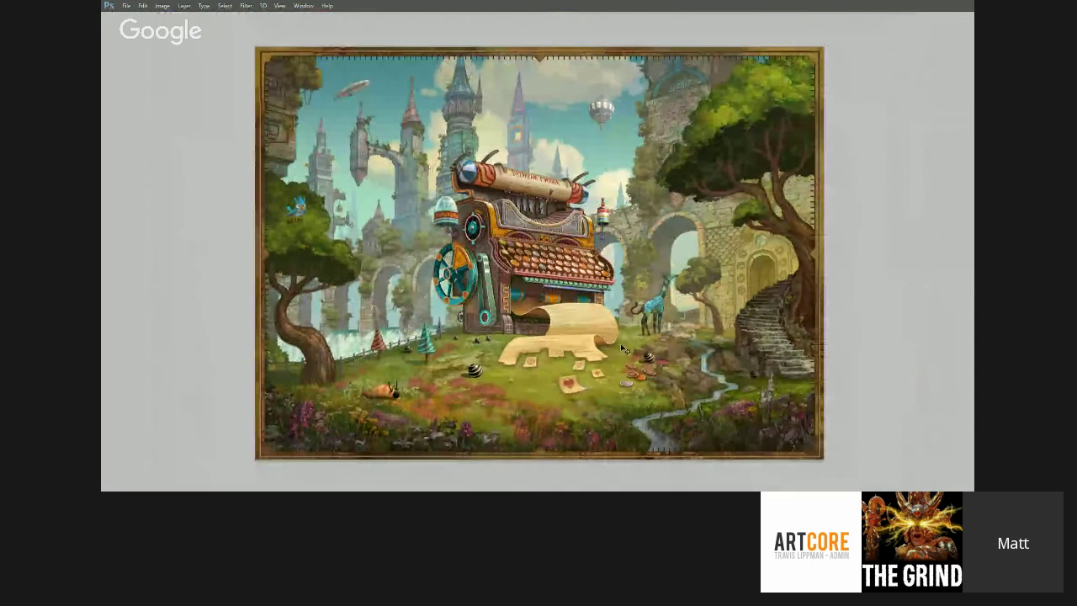
key("ctrl+plus")
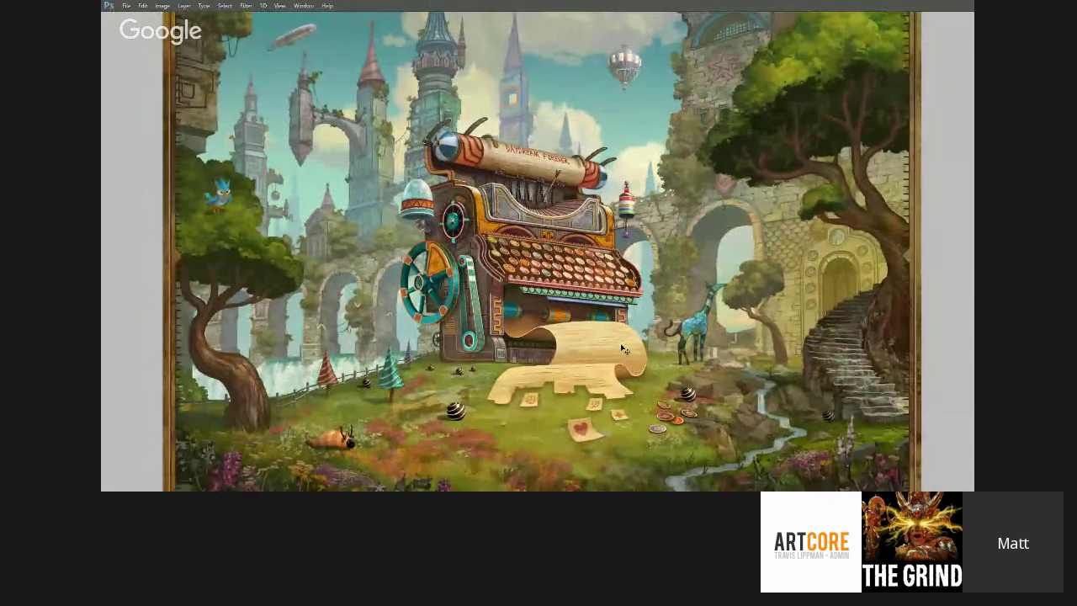
key("ctrl+minus")
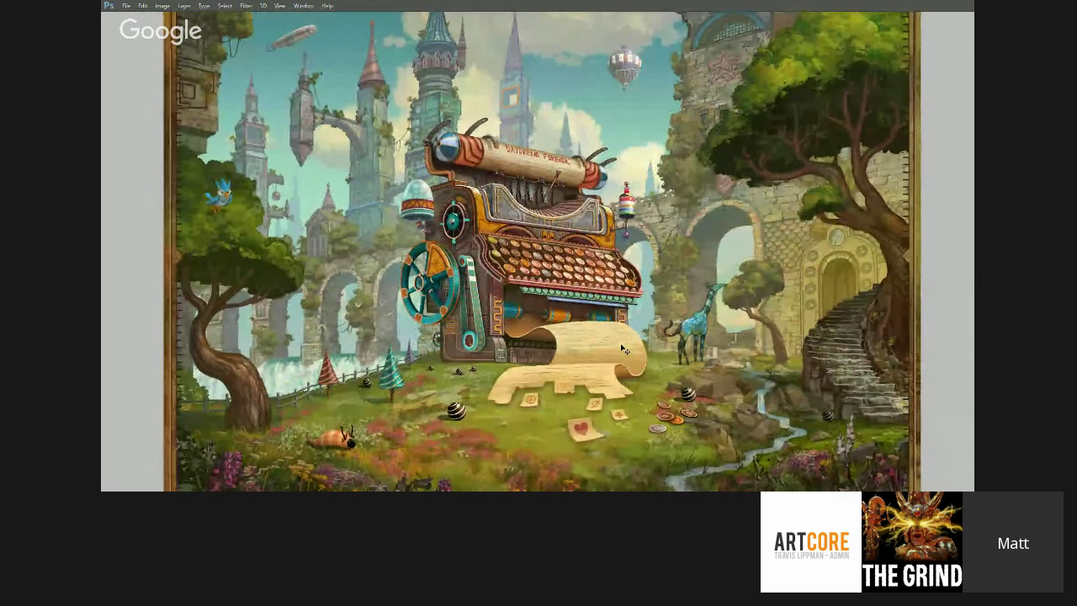
key("ctrl+plus")
left_click_drag(500, 403, 543, 369)
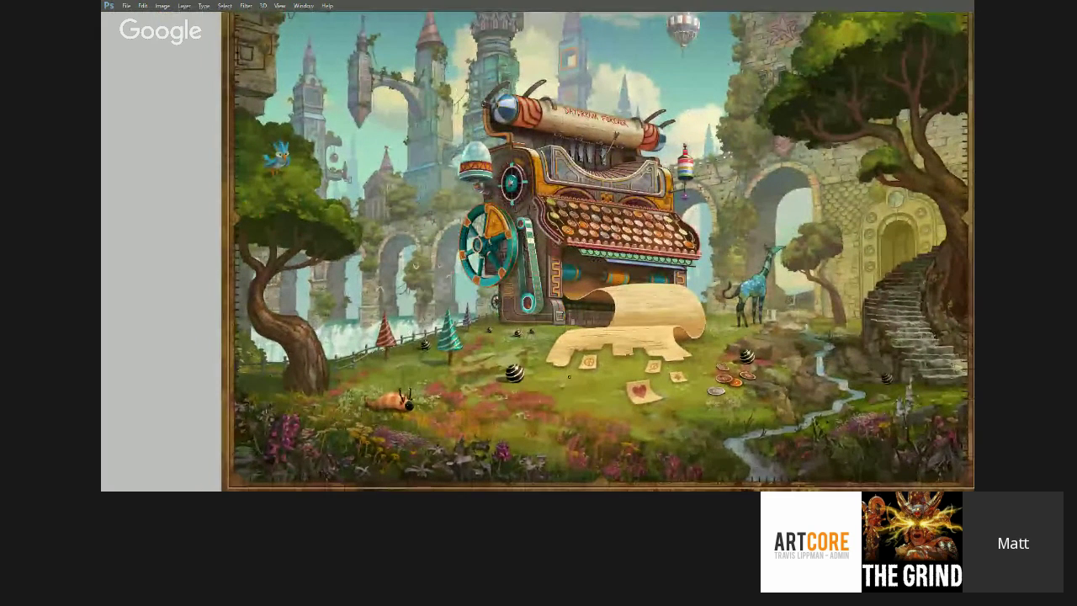
- Close the poster artwork and bring the city painting back to a full-screen view
key("f")
key("f")
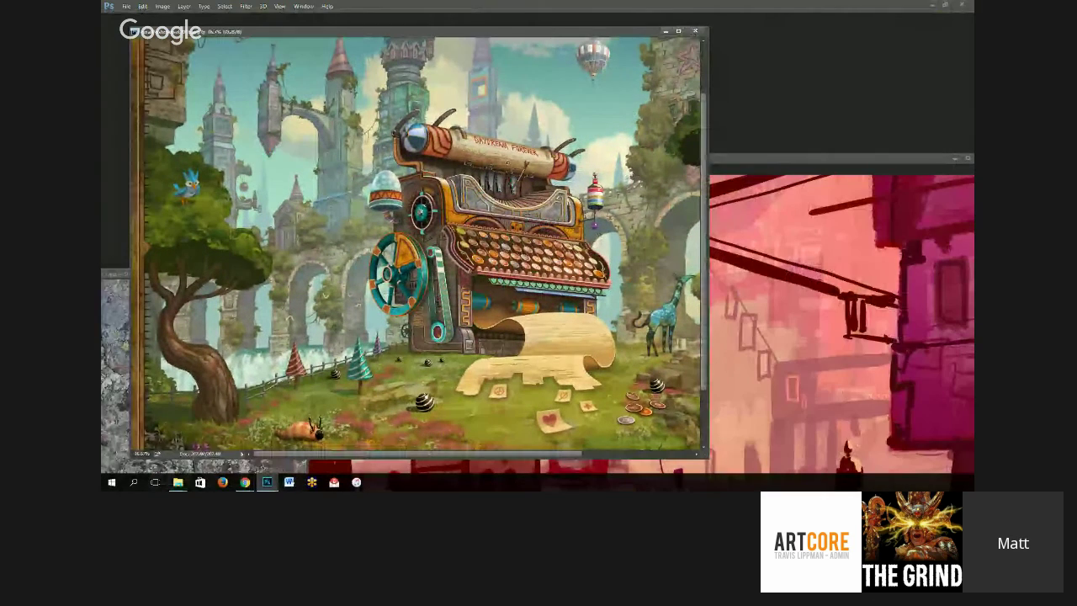
mouse_move(553, 33)
left_mouse_down()
mouse_move(555, 46)
mouse_move(549, 39)
mouse_move(319, 190)
left_mouse_up()
left_click(503, 187)
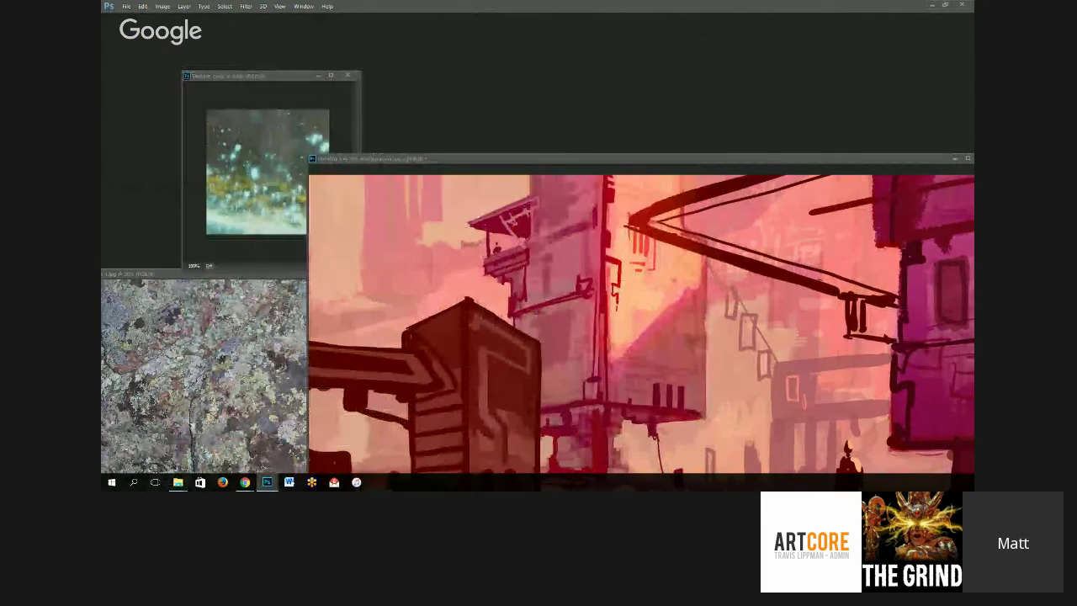
double_click(436, 159)
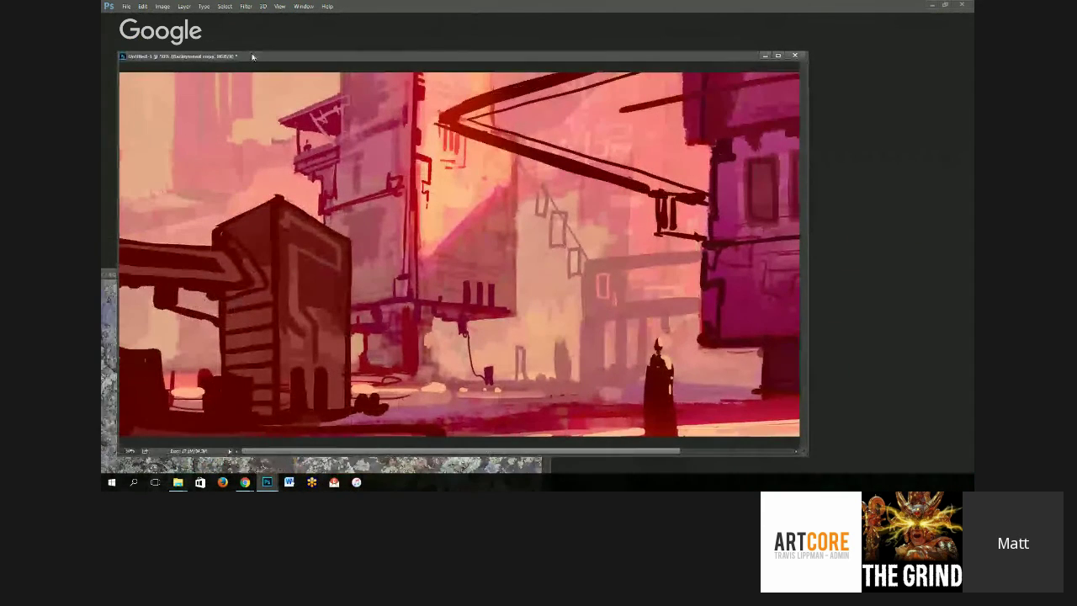
key("f")
left_click_drag(516, 331, 487, 379)
left_click_drag(371, 375, 409, 368)
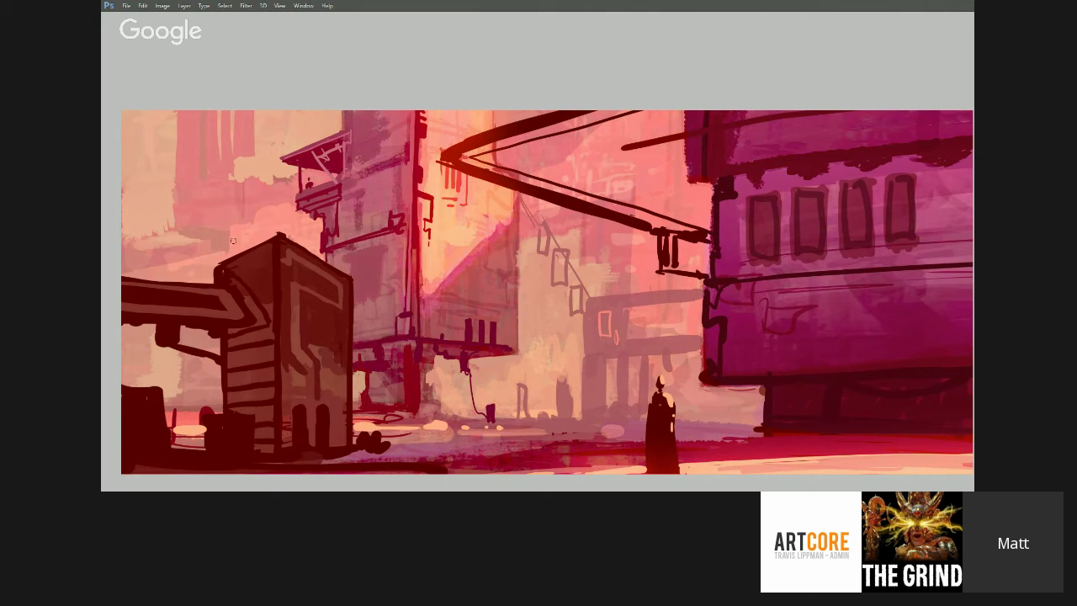
- Paint soft patches into the sky around the distant towers using colours sampled from that area
mouse_move(239, 193)
left_mouse_down()
mouse_move(239, 230)
mouse_move(184, 223)
mouse_move(195, 201)
mouse_move(183, 199)
mouse_move(180, 219)
mouse_move(187, 184)
mouse_move(183, 199)
mouse_move(199, 201)
mouse_move(200, 217)
mouse_move(176, 163)
mouse_move(178, 198)
left_mouse_up()
left_click(194, 189, "alt")
left_click(166, 190, "alt")
mouse_move(425, 415)
left_mouse_down()
mouse_move(350, 398)
mouse_move(414, 402)
left_mouse_up()
mouse_move(419, 362)
left_mouse_down()
mouse_move(441, 356)
mouse_move(424, 340)
mouse_move(414, 358)
left_mouse_up()
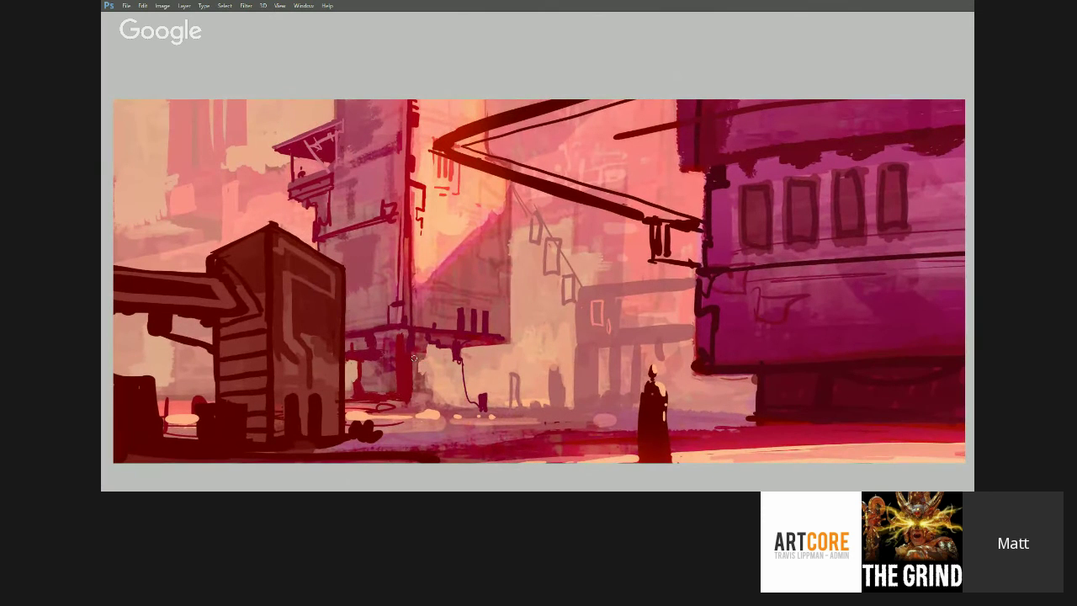
- Draw a panel, circle and hanging cables on the foreground brown block, and add line details to the central building's lower wall
left_click_drag(446, 321, 487, 309)
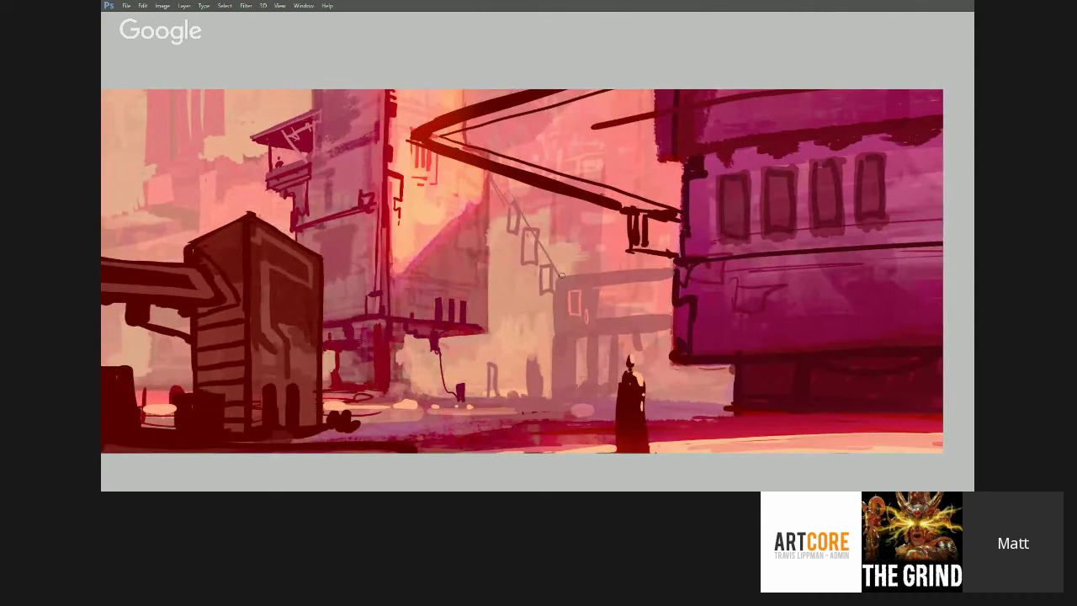
left_click_drag(288, 313, 322, 312)
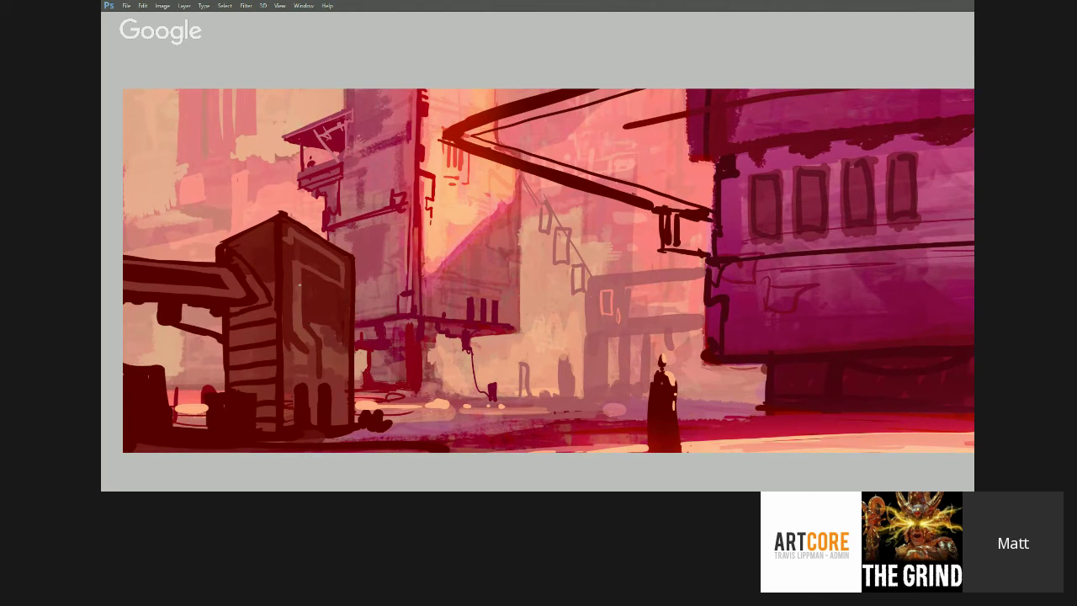
mouse_move(311, 306)
left_mouse_down()
mouse_move(334, 333)
mouse_move(313, 334)
mouse_move(329, 381)
mouse_move(346, 383)
mouse_move(325, 398)
left_mouse_up()
left_click_drag(575, 356, 548, 356)
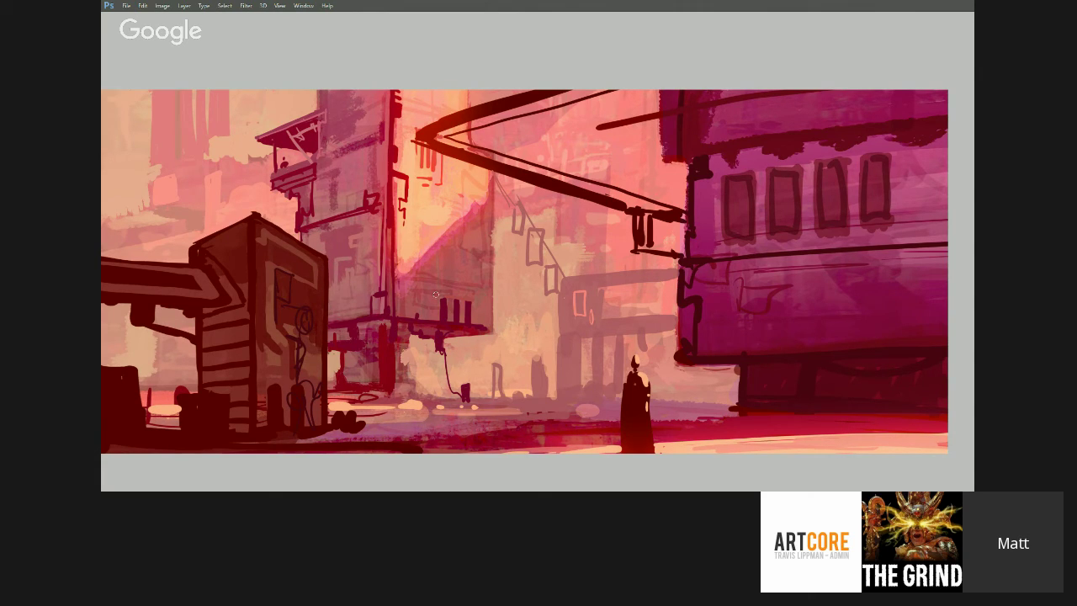
left_click_drag(447, 298, 427, 294)
left_click_drag(483, 324, 480, 226)
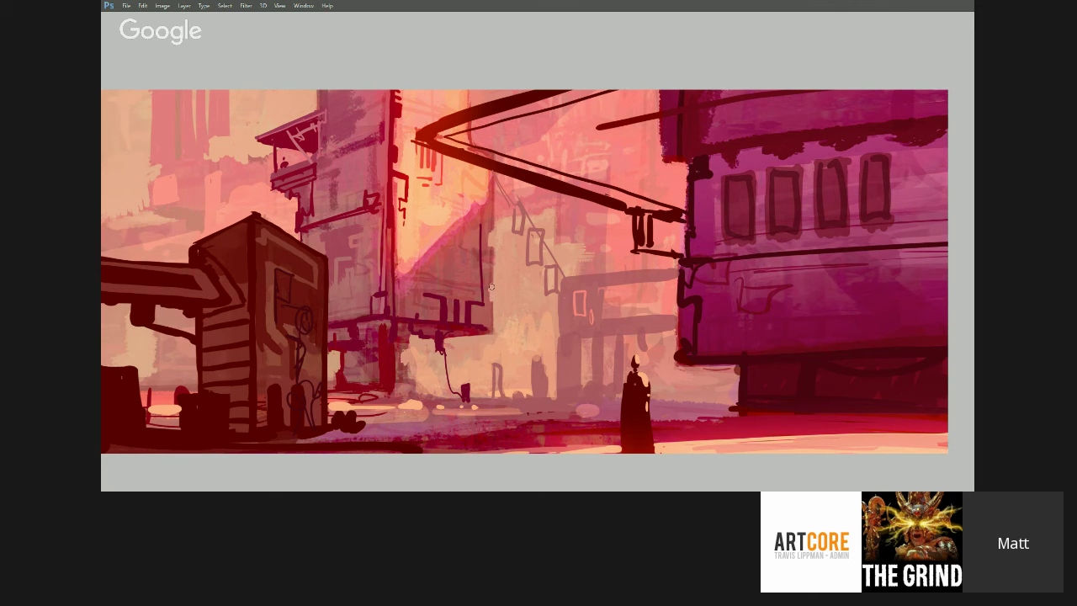
- Reshape the cloaked foreground figure into a standing person with a wider coat and separate legs
mouse_move(603, 364)
left_mouse_down()
mouse_move(602, 322)
mouse_move(632, 338)
left_mouse_up()
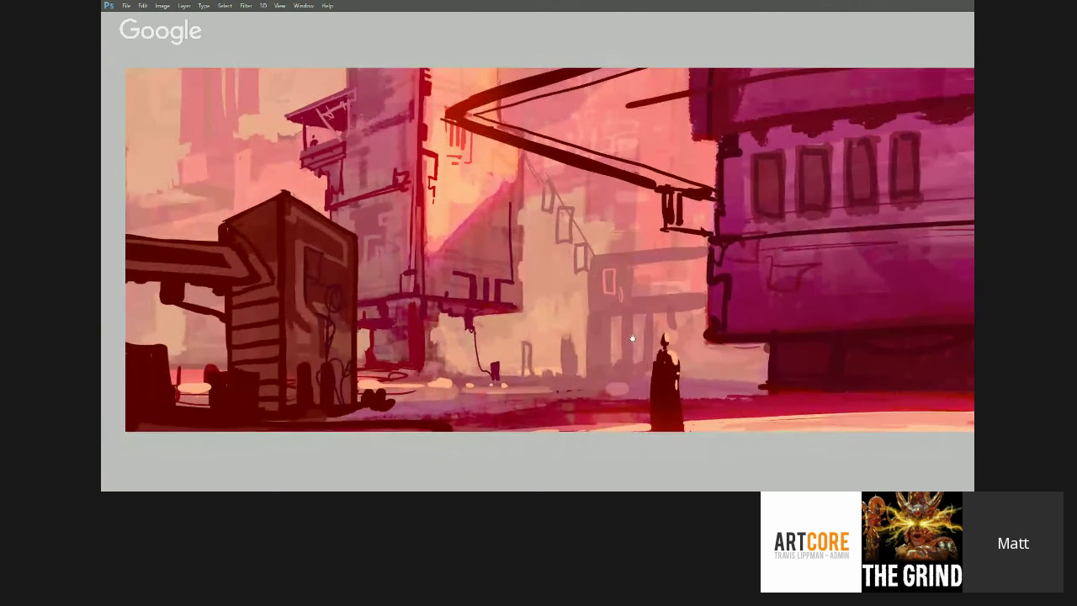
mouse_move(546, 323)
left_mouse_down()
mouse_move(511, 342)
mouse_move(541, 326)
left_mouse_up()
left_click_drag(535, 374, 468, 345)
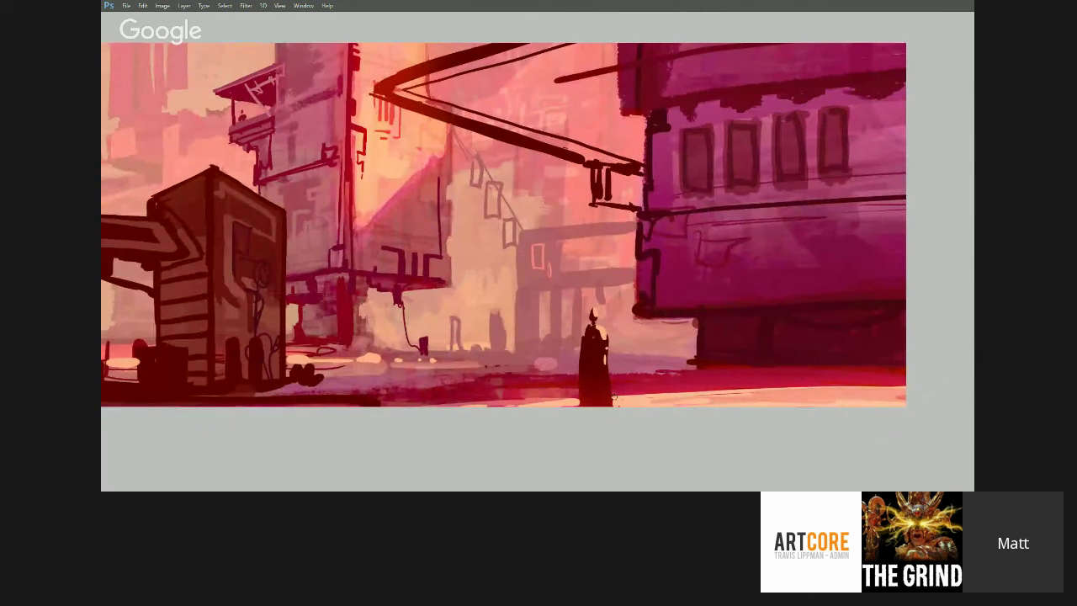
mouse_move(582, 336)
left_mouse_down()
mouse_move(578, 360)
mouse_move(609, 358)
left_mouse_up()
left_click_drag(595, 407, 595, 392)
- Touch up the hazy distant buildings behind the figure with colours sampled from that area
left_click(480, 340, "alt")
mouse_move(486, 311)
left_mouse_down()
mouse_move(505, 315)
mouse_move(489, 322)
mouse_move(502, 324)
left_mouse_up()
left_click_drag(620, 237, 649, 251)
left_click(540, 283, "alt")
left_click(550, 292)
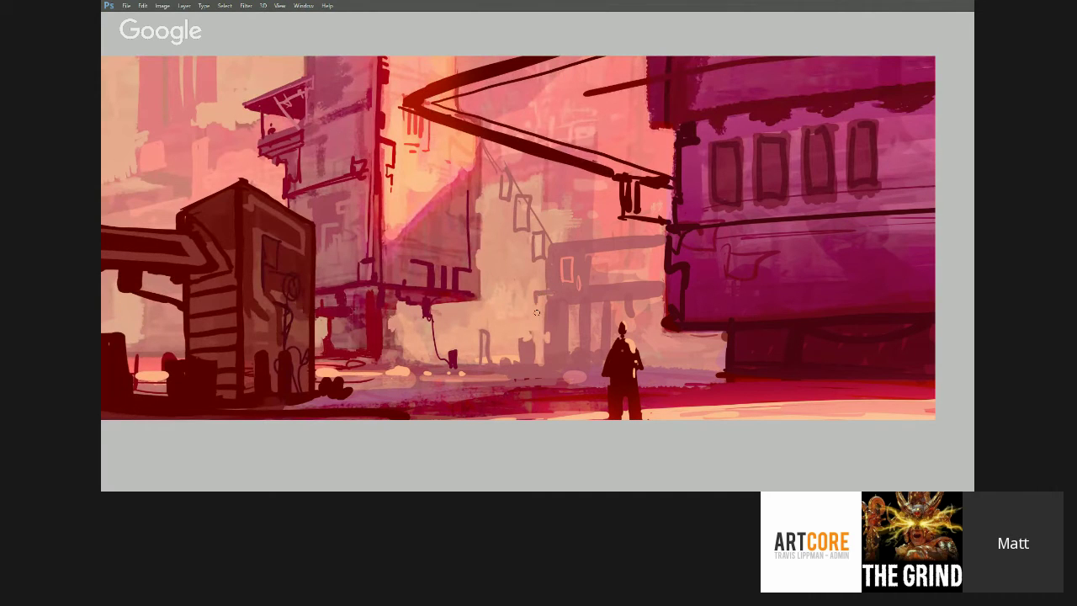
left_click_drag(676, 360, 656, 394)
left_click_drag(349, 302, 434, 318)
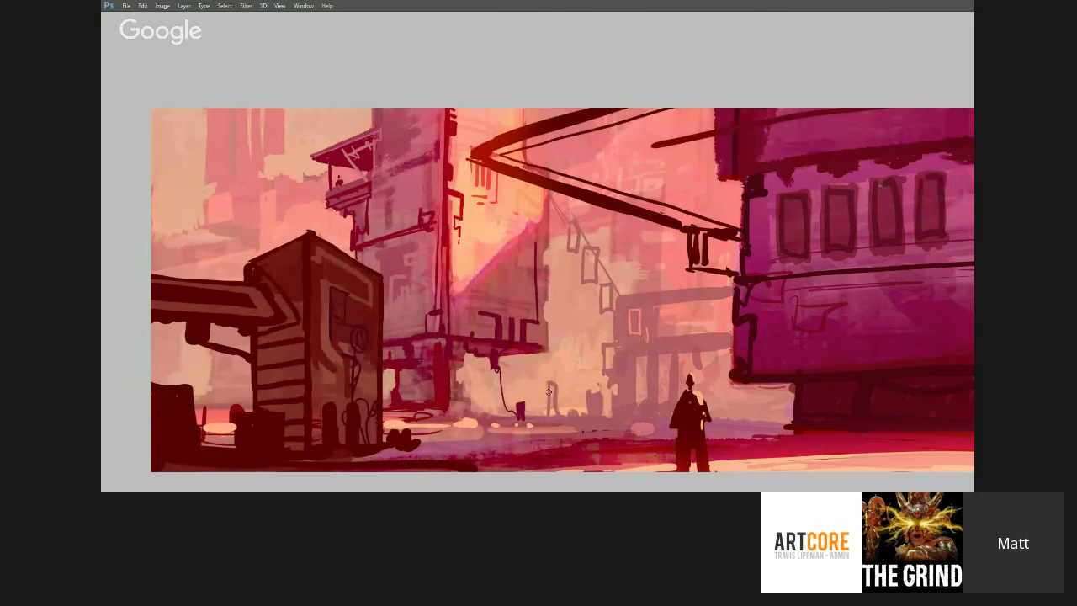
- Duplicate the beam joining the brown foreground block onto its own layer and skew its outer end upward
key("Tab")
left_click(123, 67)
key("f")
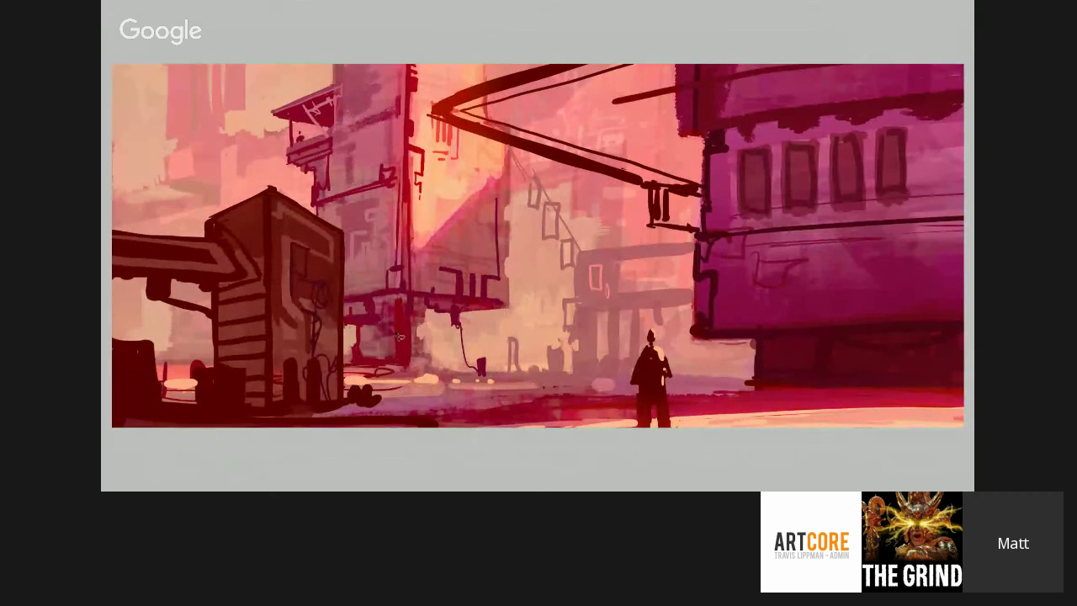
left_click_drag(284, 308, 385, 325)
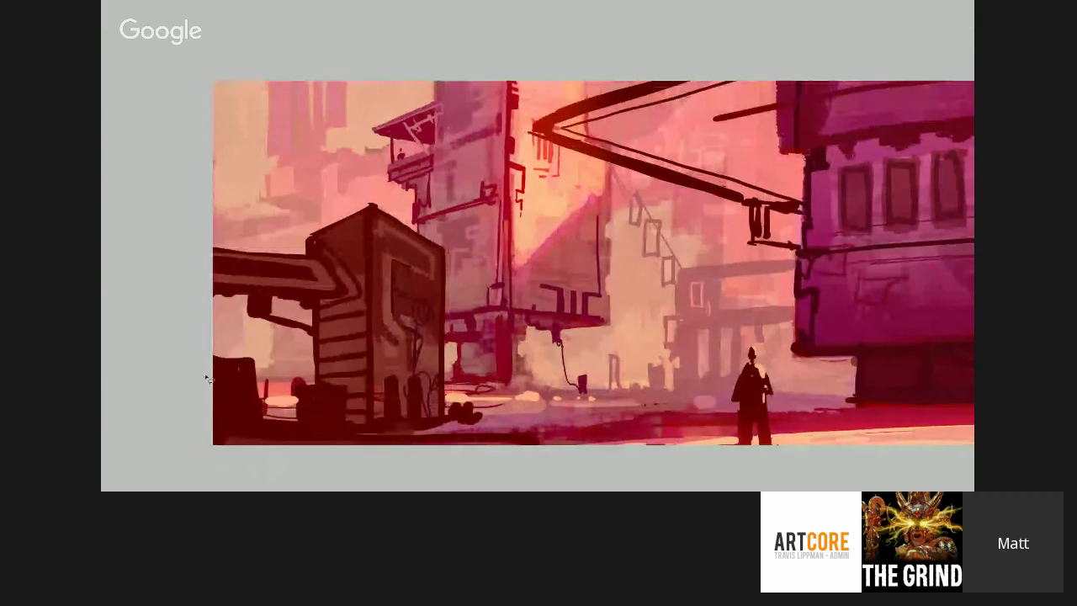
mouse_move(311, 258)
left_mouse_down()
mouse_move(207, 242)
mouse_move(200, 279)
mouse_move(263, 337)
mouse_move(319, 360)
mouse_move(349, 253)
left_mouse_up()
key("ctrl+j")
key("ctrl+t")
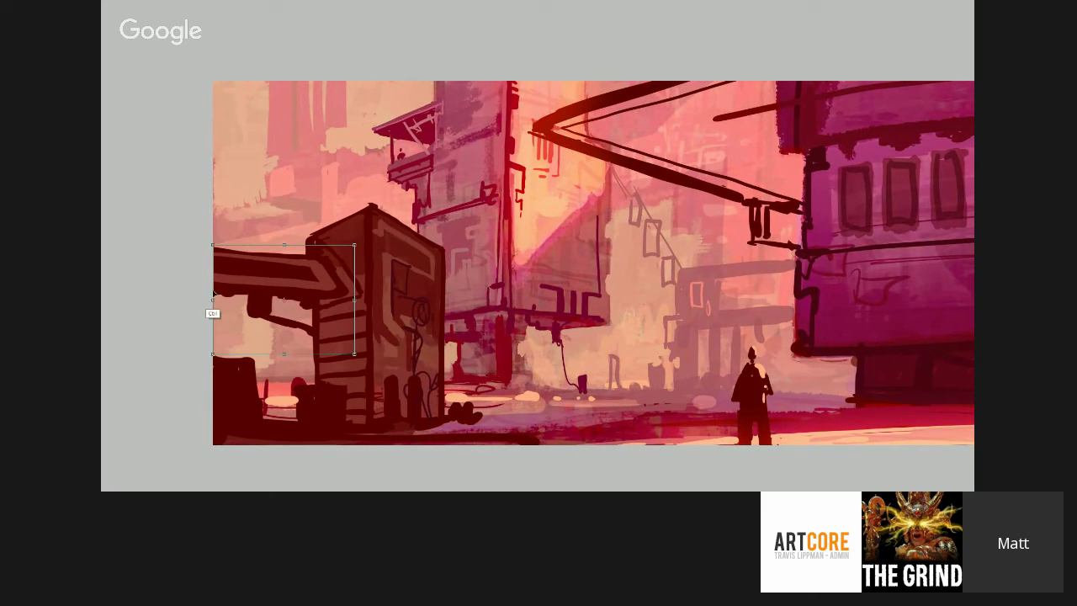
left_click_drag(217, 237, 212, 206)
key("Return")
- Paint over the dark bar jutting from the purple building with sampled sky colour, extend its upper corner and add short dark ribs
left_click_drag(646, 349, 337, 377)
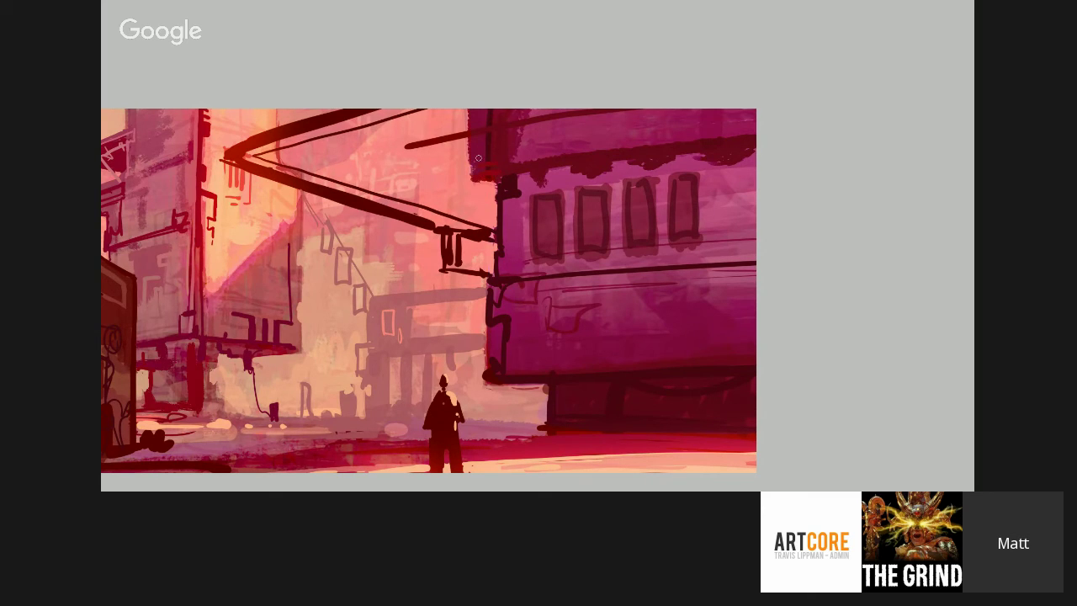
key("alt")
left_click(407, 141, "alt")
mouse_move(404, 148)
left_mouse_down()
mouse_move(466, 134)
mouse_move(457, 133)
mouse_move(465, 111)
left_mouse_up()
left_click(446, 143, "alt")
left_click(474, 125, "alt")
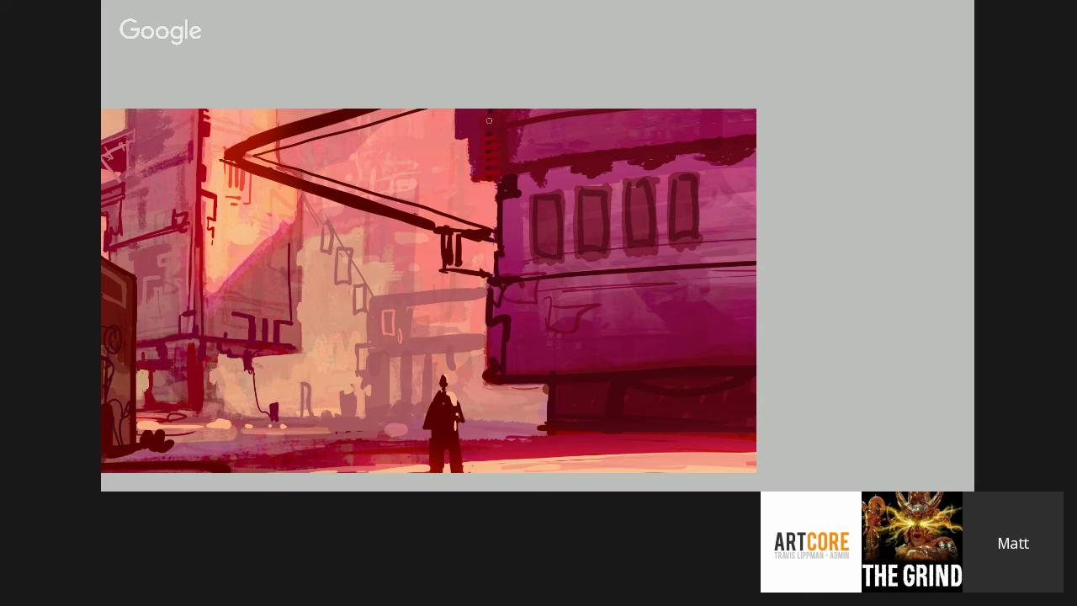
- Draw a dark slanted line across the purple building's upper overhang from its outer corner
key("alt")
key("alt")
left_click_drag(468, 138, 592, 118)
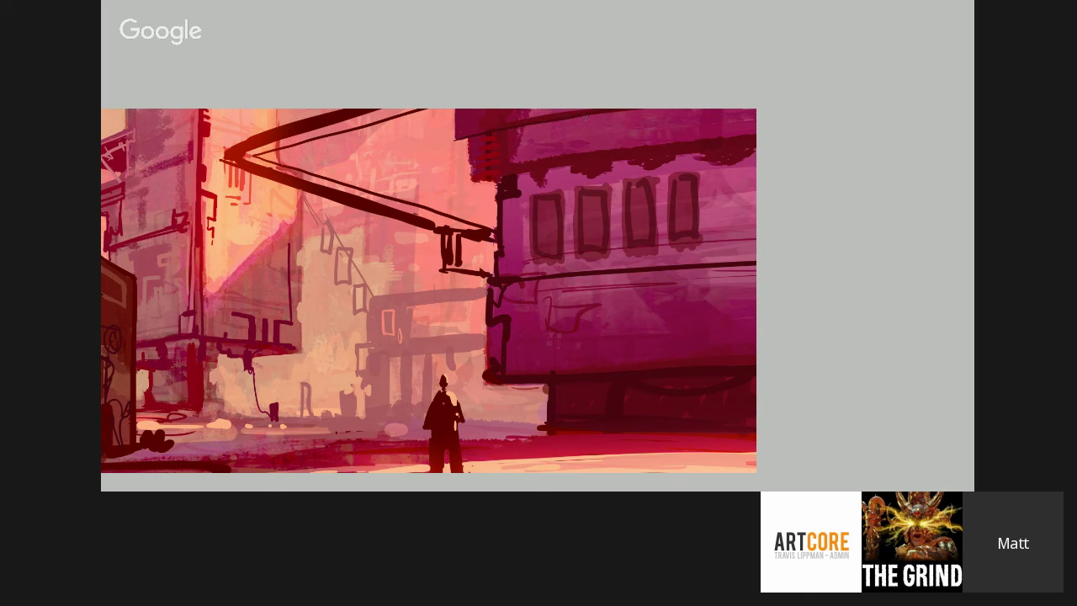
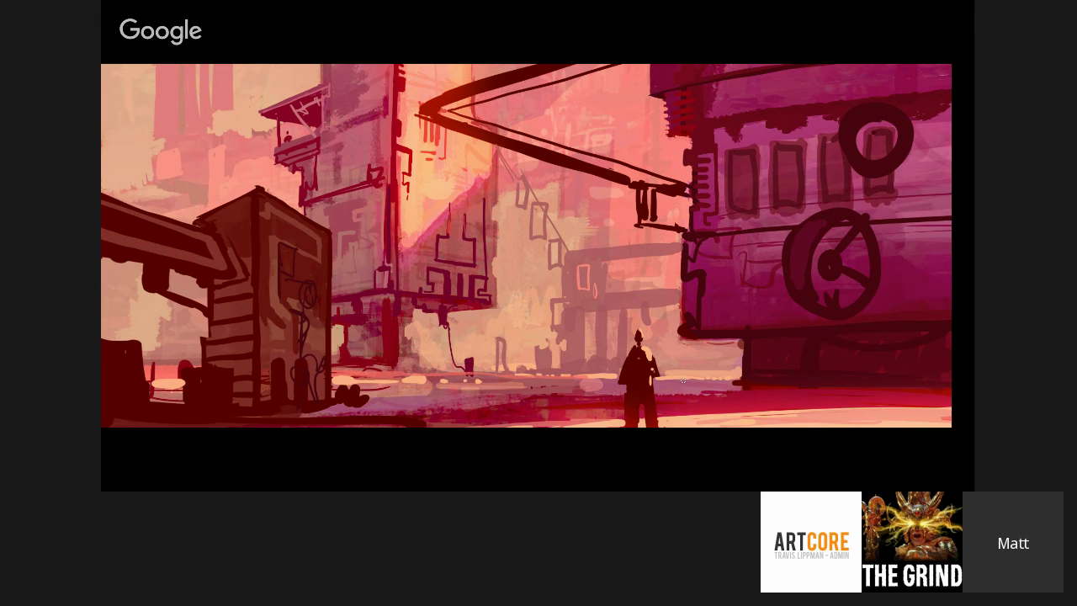
key("f")
left_click(279, 6)
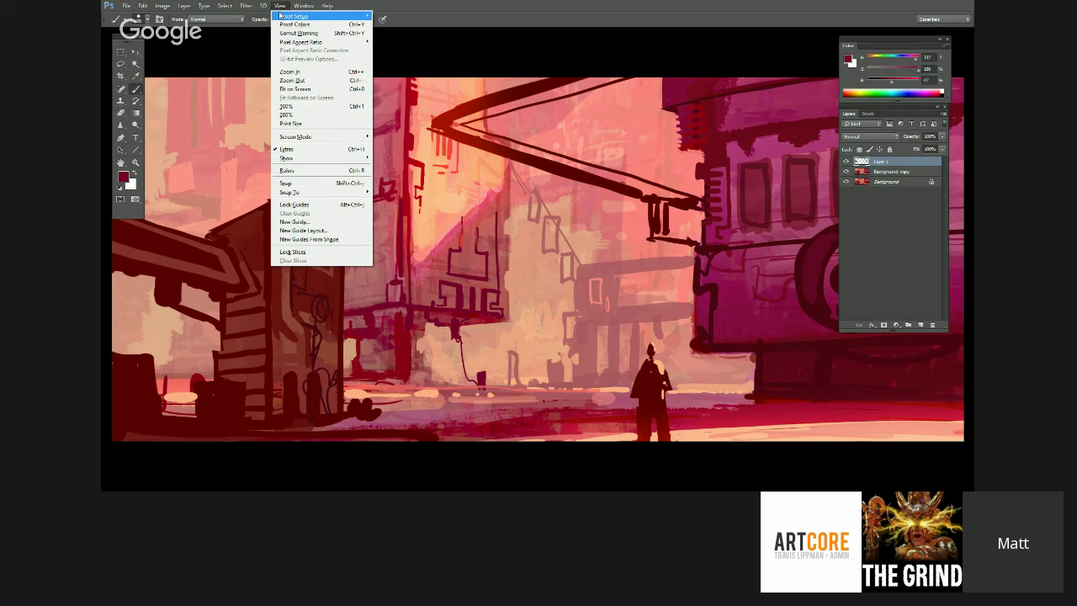
mouse_move(245, 5)
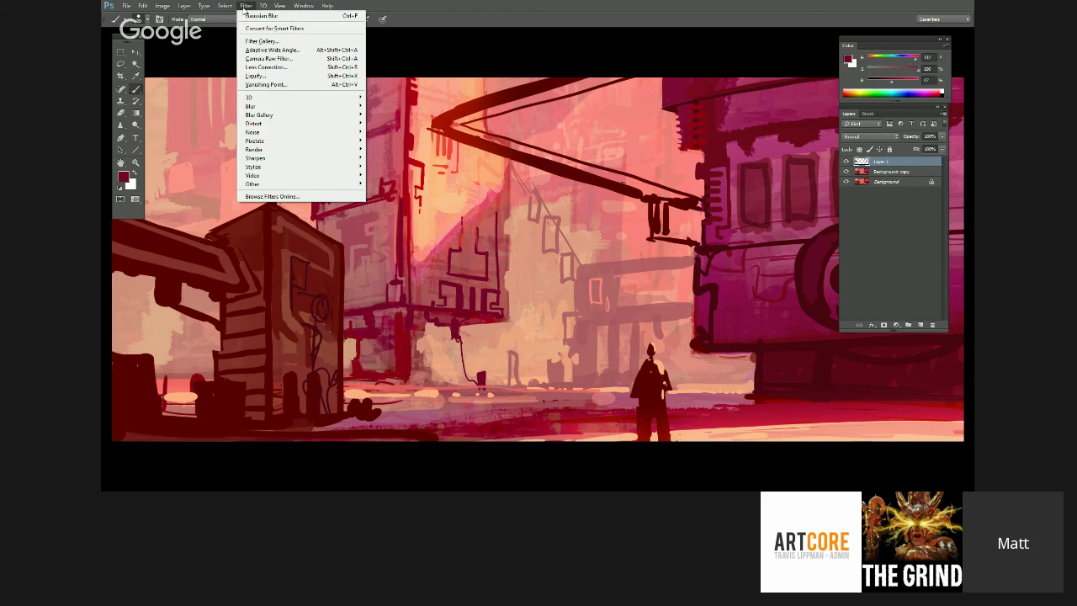
left_click(296, 59)
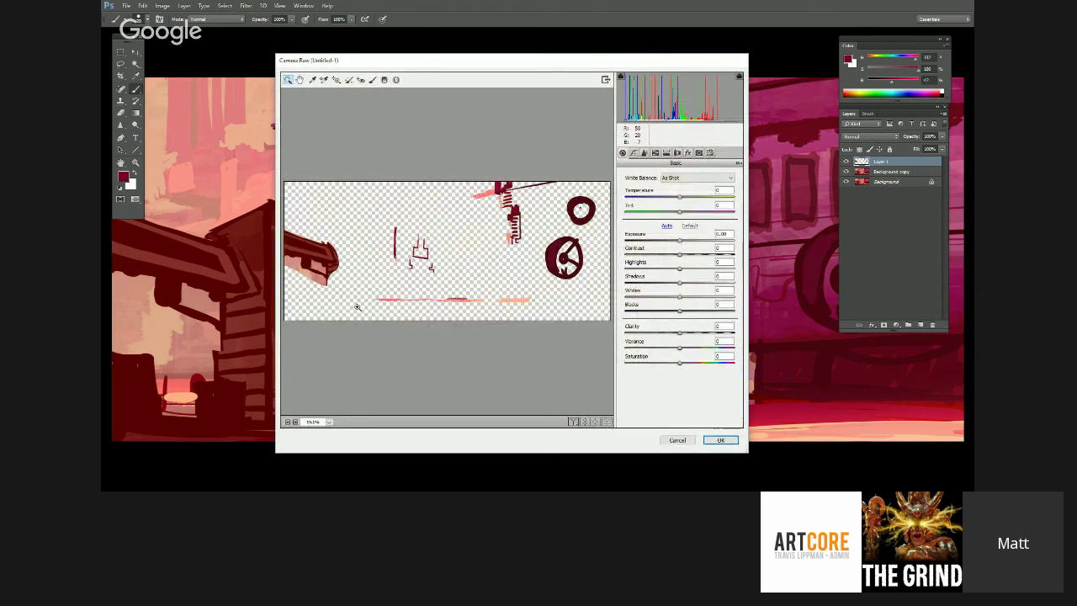
left_click(720, 440)
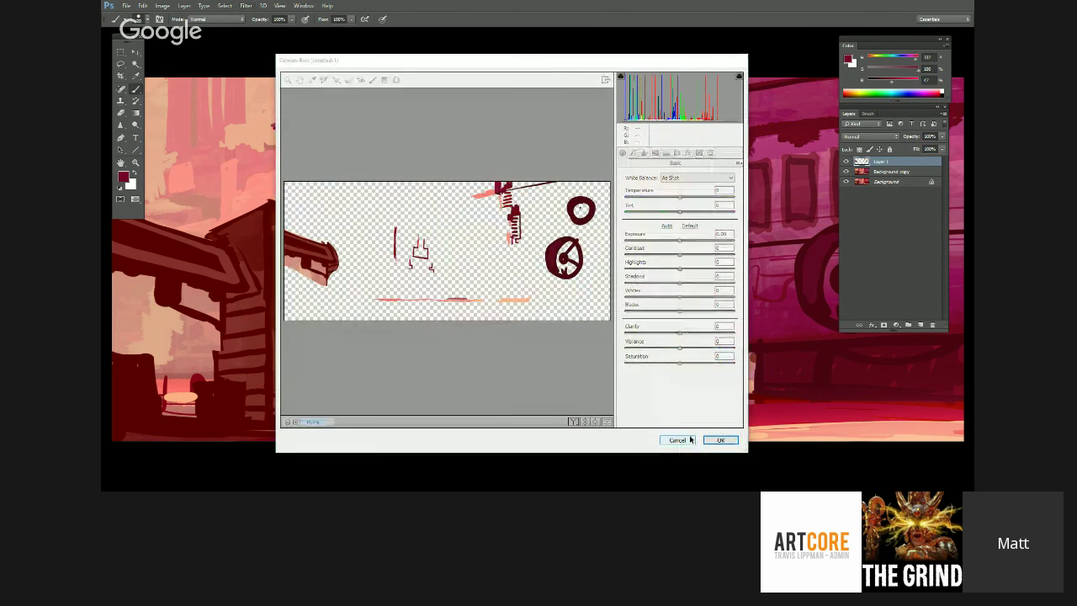
- Merge the top paint layer with the Background copy layer
left_click(885, 172, "shift")
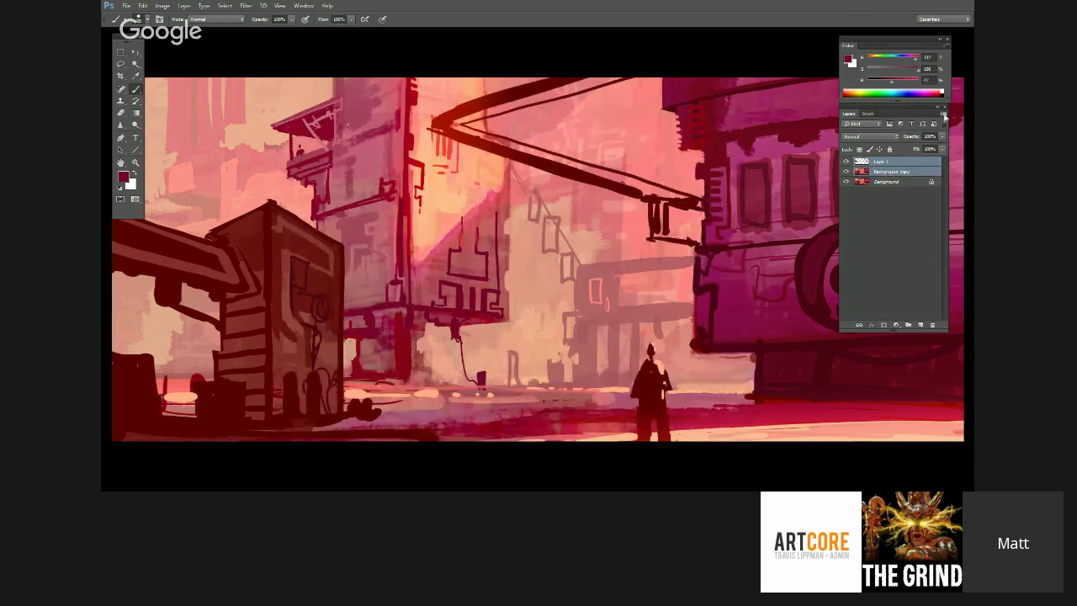
left_click(942, 107)
left_click(892, 338)
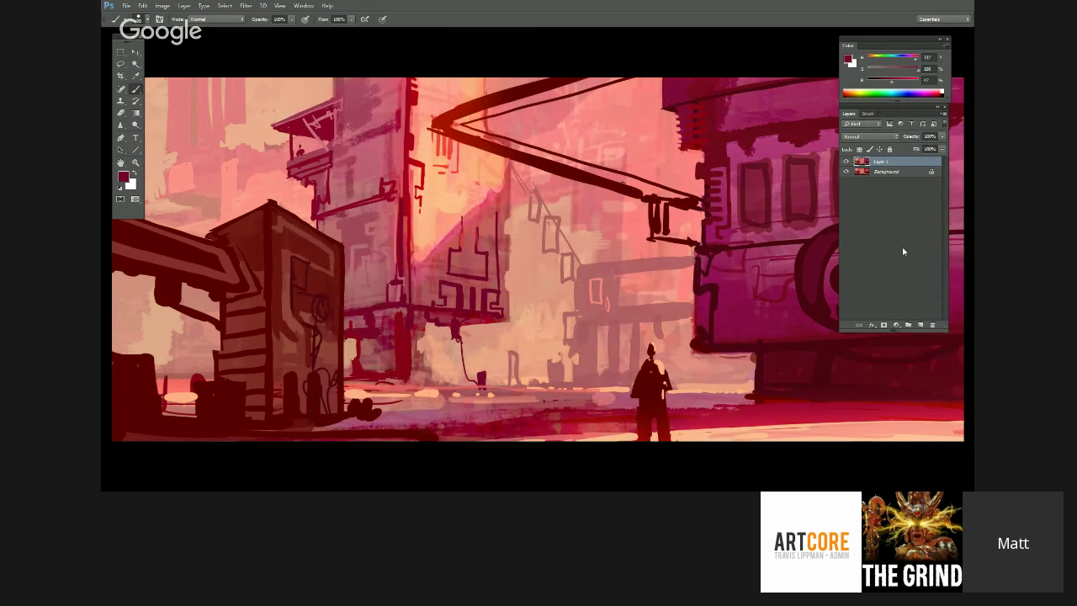
mouse_move(576, 377)
left_mouse_down()
mouse_move(617, 364)
mouse_move(573, 364)
mouse_move(594, 370)
left_mouse_up()
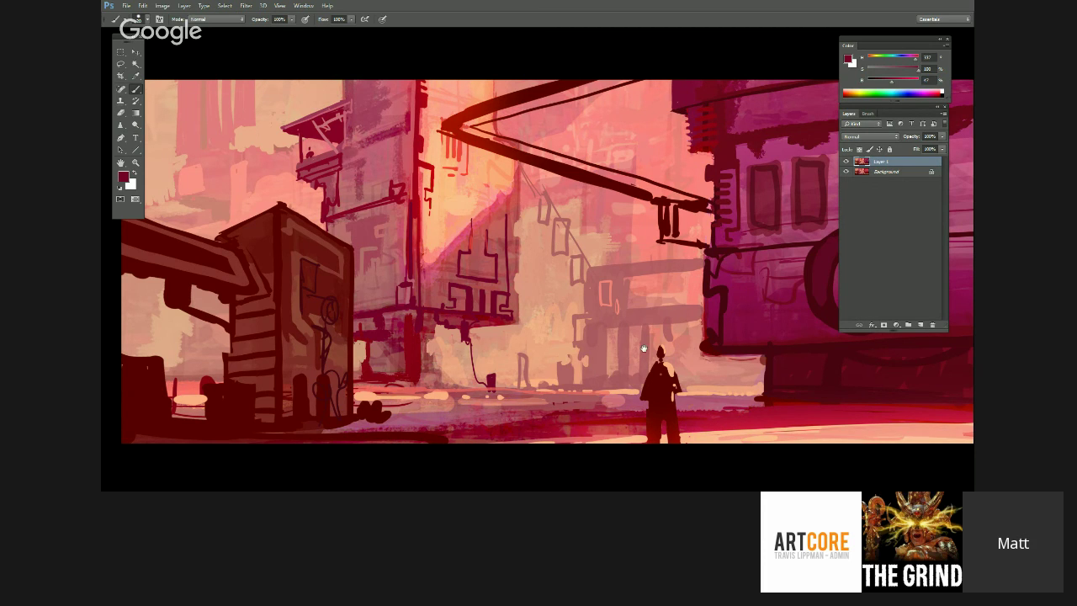
mouse_move(585, 352)
left_mouse_down()
mouse_move(553, 359)
mouse_move(597, 346)
mouse_move(547, 355)
mouse_move(567, 359)
mouse_move(556, 362)
mouse_move(557, 400)
left_mouse_up()
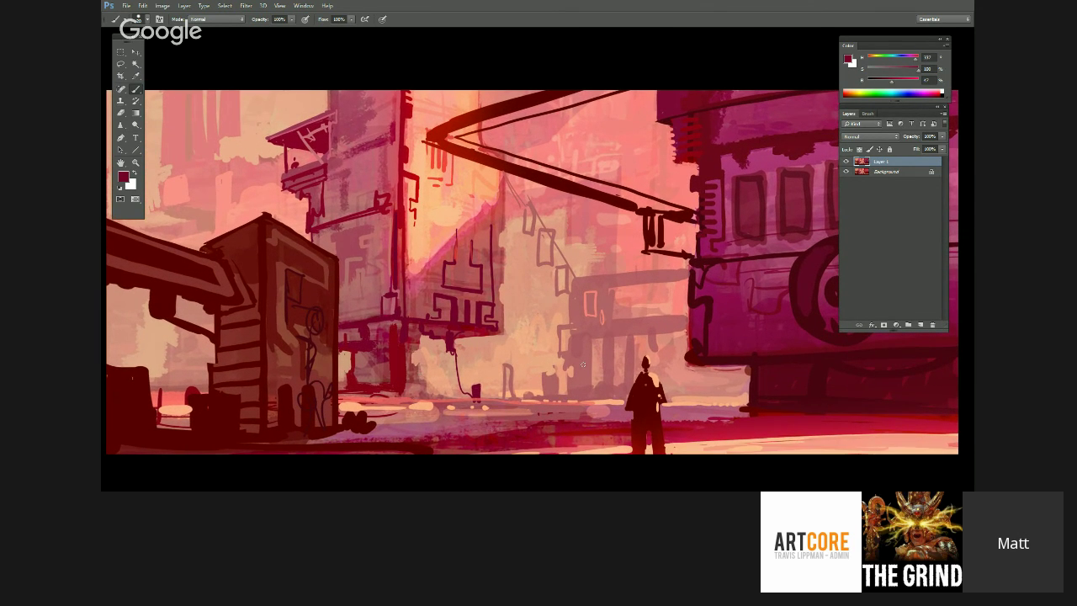
scroll(582, 363, "down", 1)
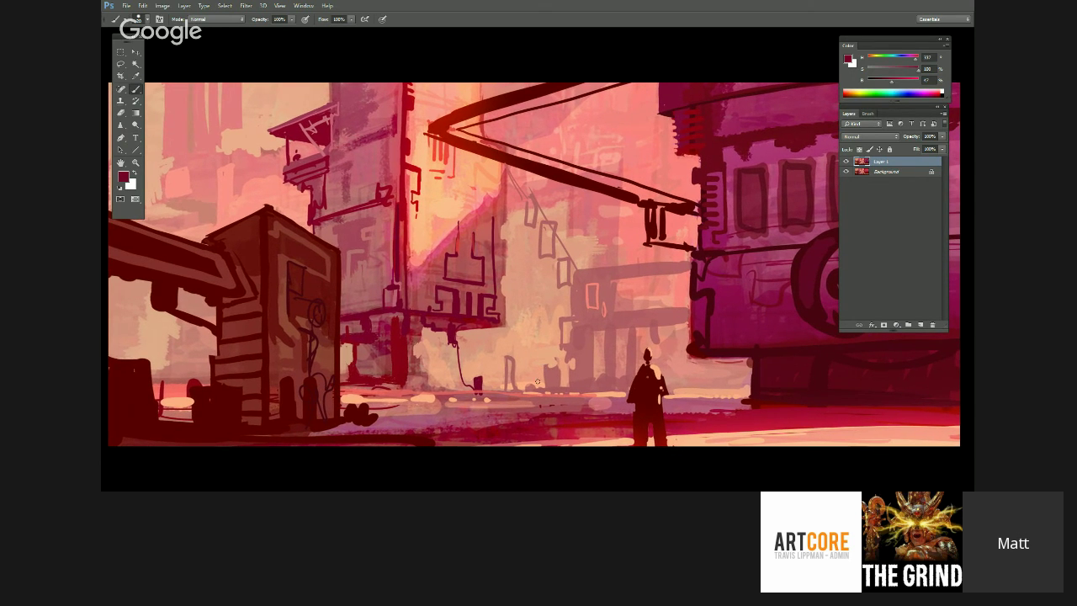
left_click_drag(557, 380, 535, 375)
scroll(554, 335, "up", 1)
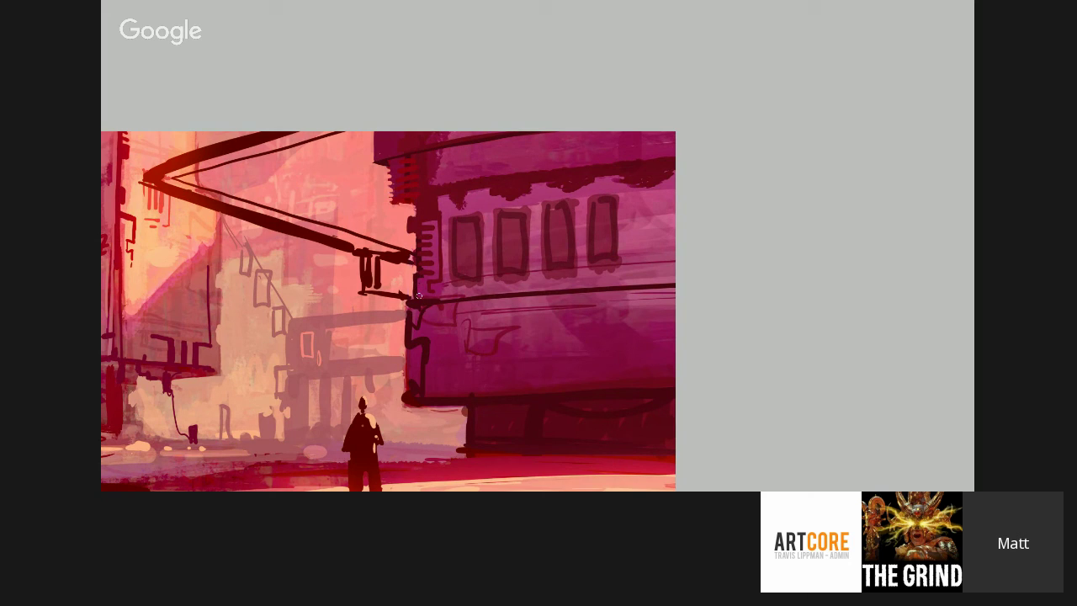
left_click_drag(355, 349, 506, 316)
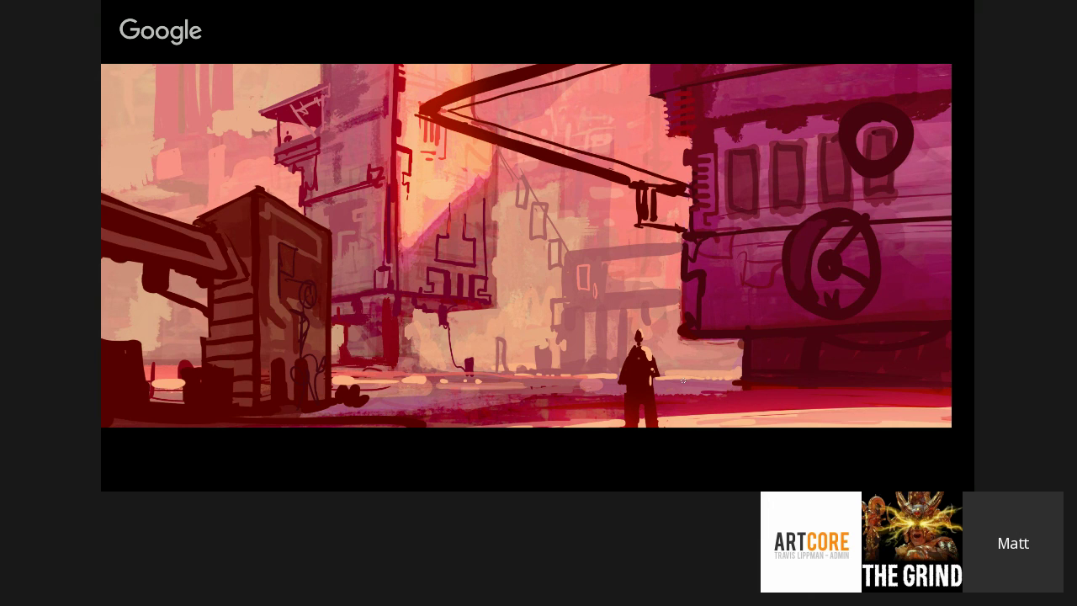
key("f")
left_click(278, 7)
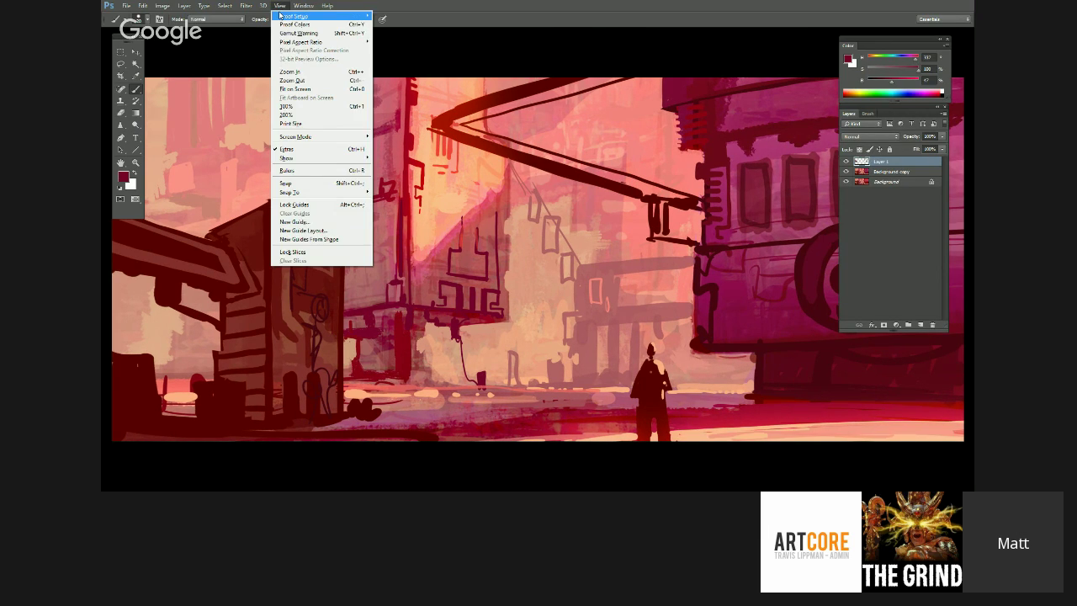
mouse_move(246, 6)
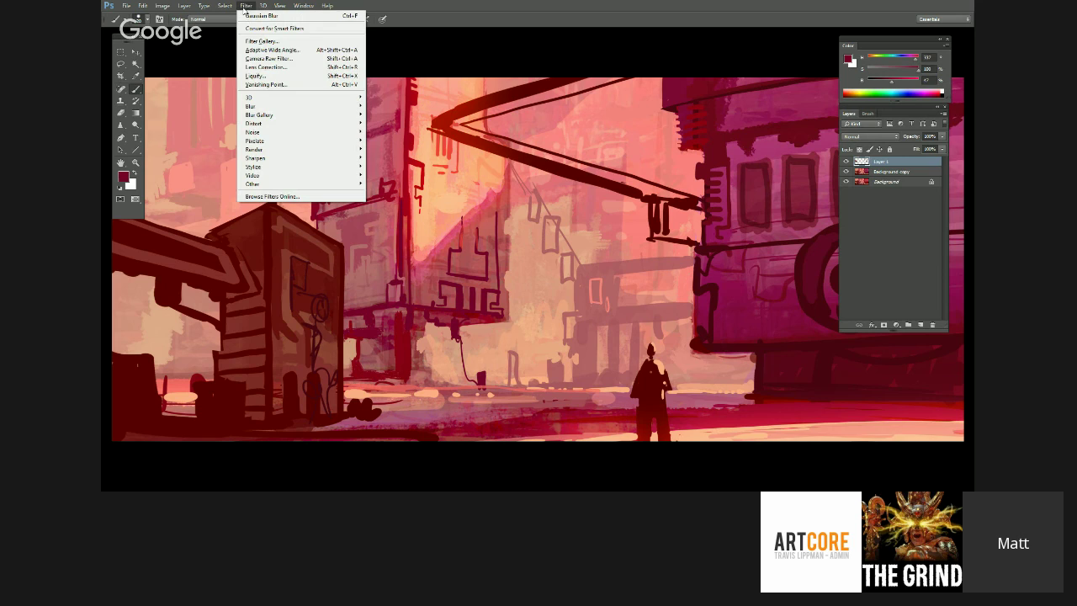
left_click(298, 61)
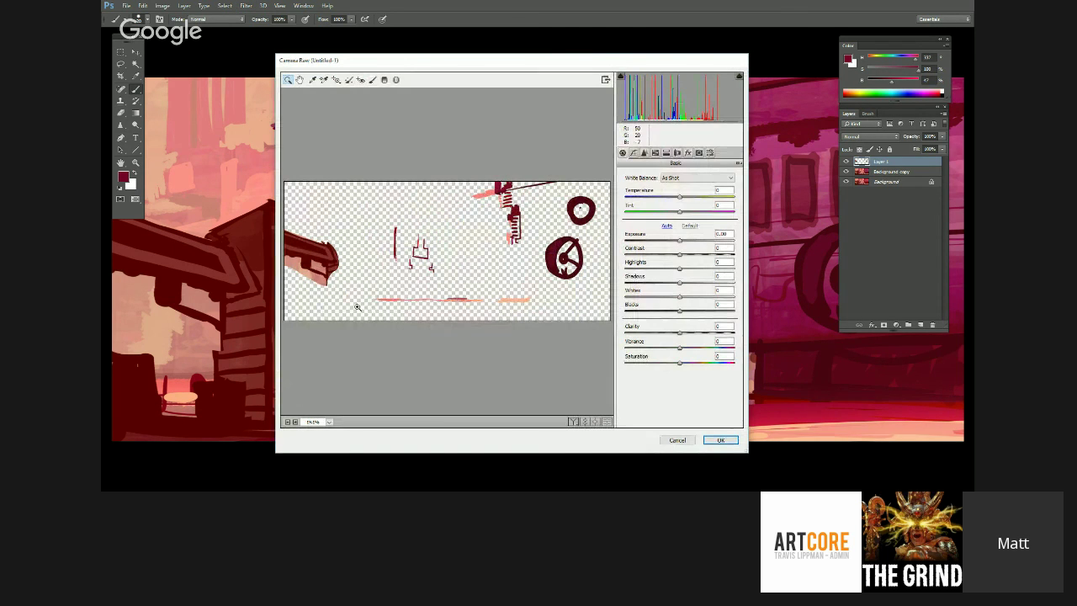
left_click(689, 440)
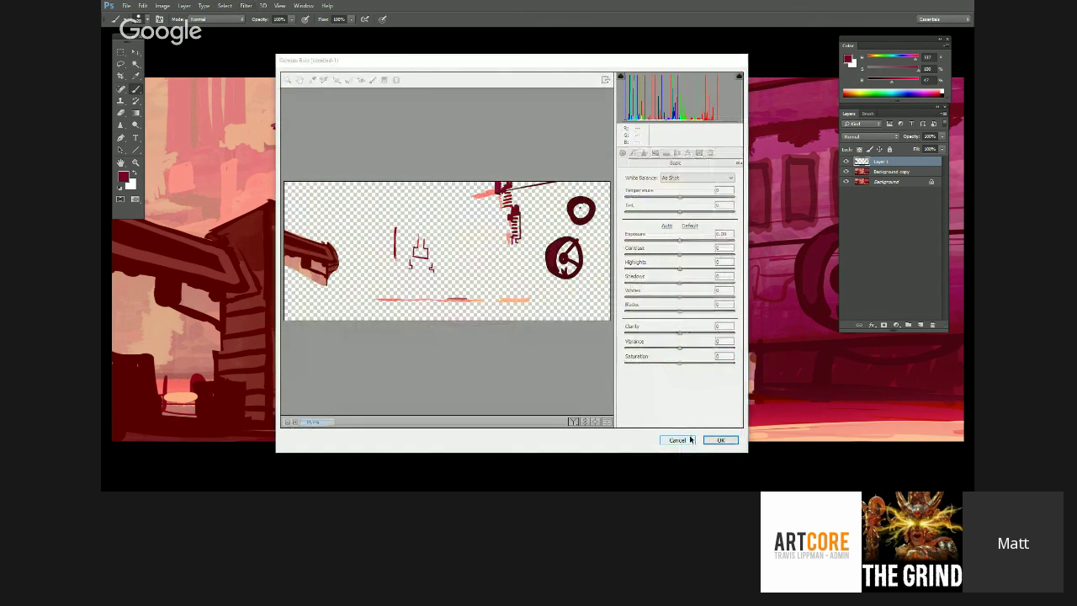
- Merge Layer 1 and Background copy into a single layer above the locked background
left_click(943, 114)
left_click(894, 338)
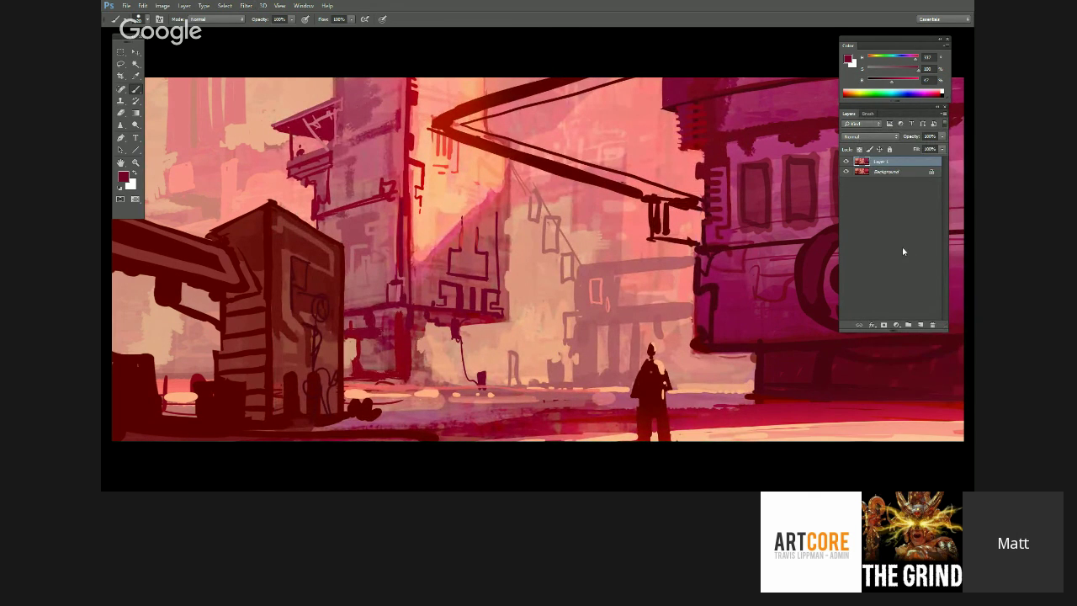
mouse_move(577, 377)
left_mouse_down()
mouse_move(617, 362)
mouse_move(598, 365)
mouse_move(593, 405)
left_mouse_up()
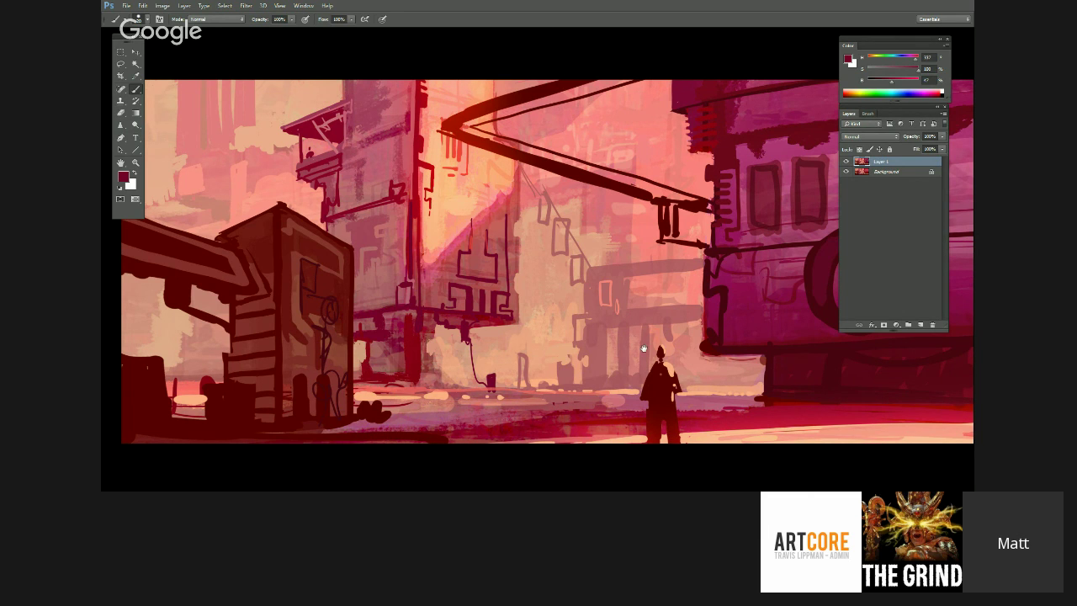
mouse_move(585, 353)
left_mouse_down()
mouse_move(553, 360)
mouse_move(598, 346)
mouse_move(564, 349)
mouse_move(585, 352)
mouse_move(555, 362)
mouse_move(559, 399)
mouse_move(548, 368)
mouse_move(551, 381)
mouse_move(535, 376)
left_mouse_up()
left_click_drag(556, 335, 554, 342)
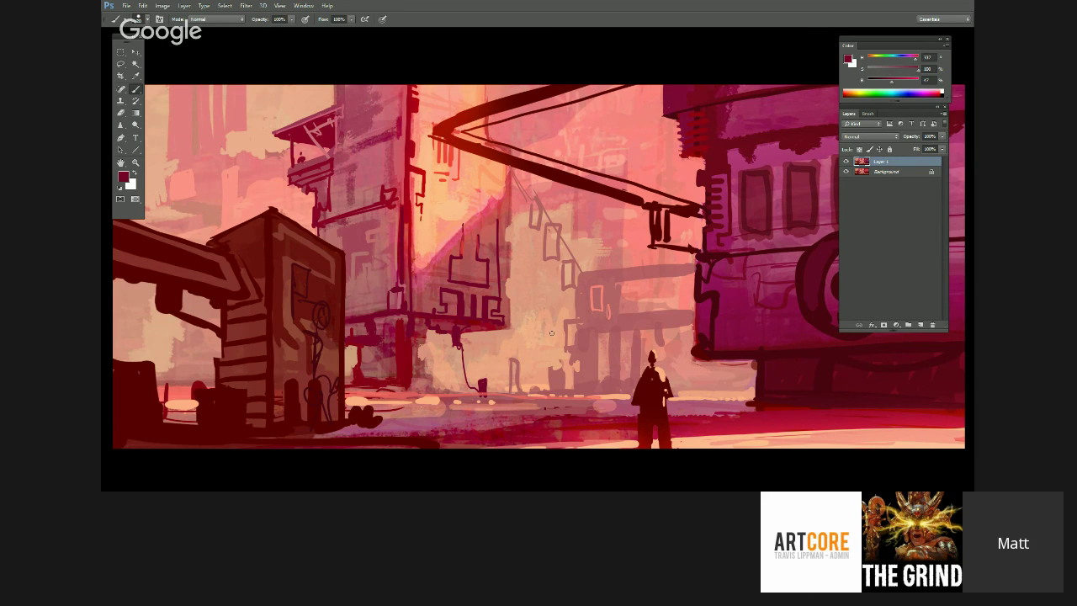